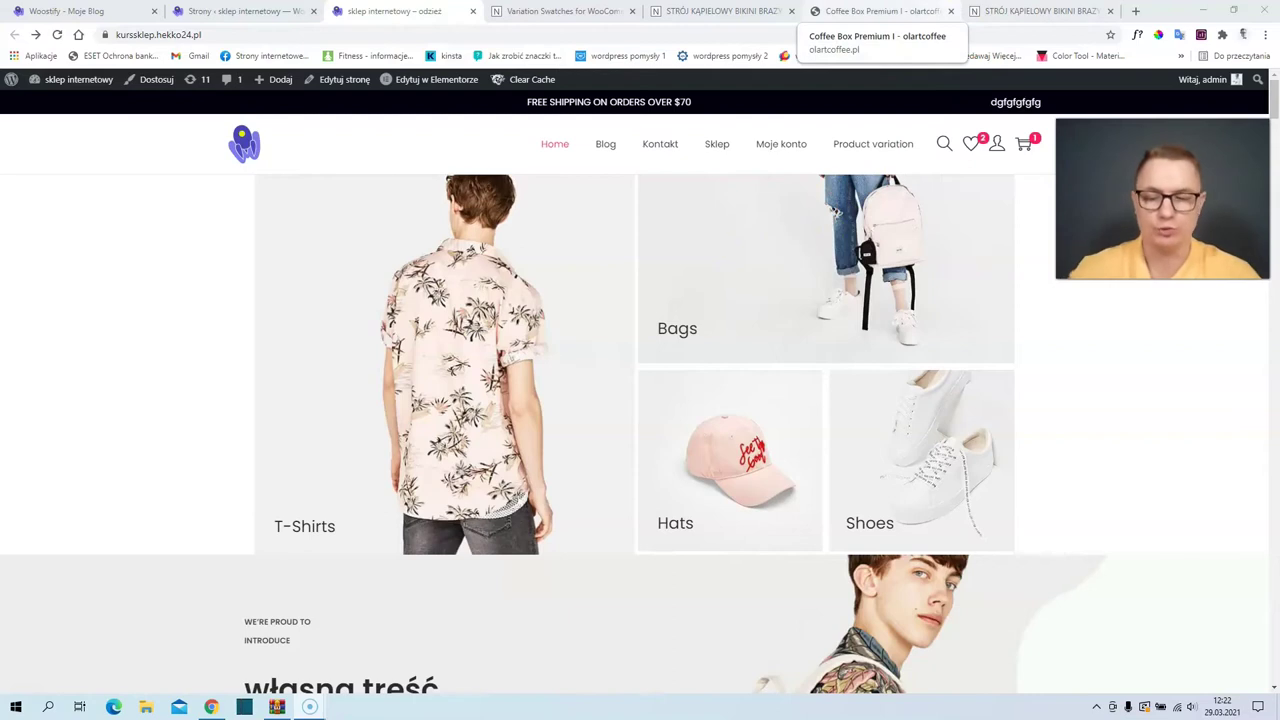
Step: Compare how variations are chosen on the Coffee Box Premium I page and the two bikini product pages, including the size options
{"action": "left_click", "coordinate": [870, 11]}
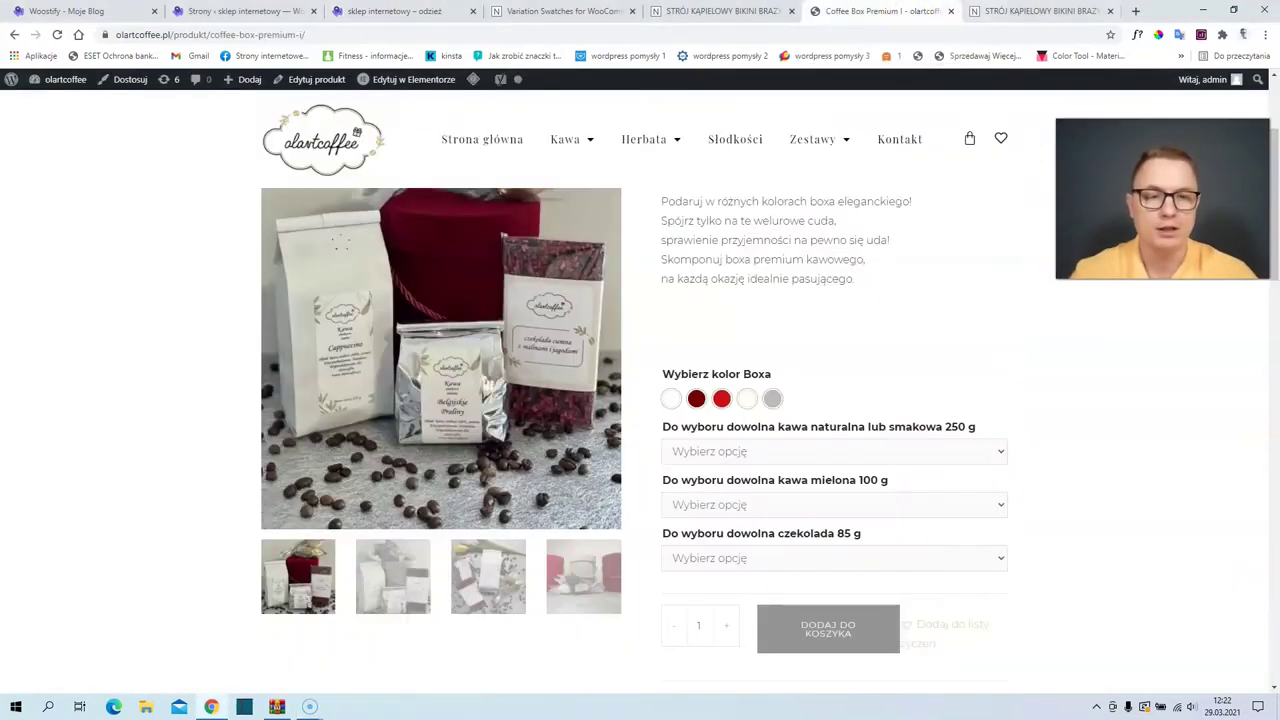
{"action": "left_click", "coordinate": [1040, 11]}
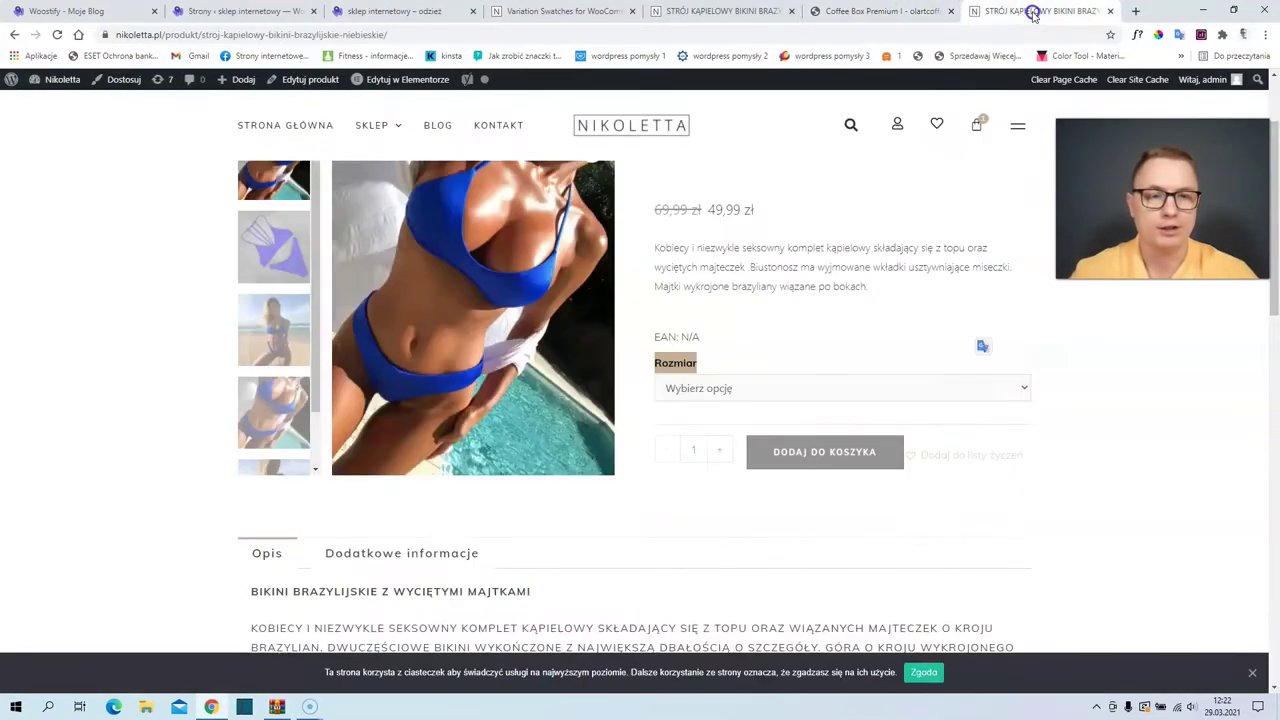
{"action": "left_click", "coordinate": [827, 342]}
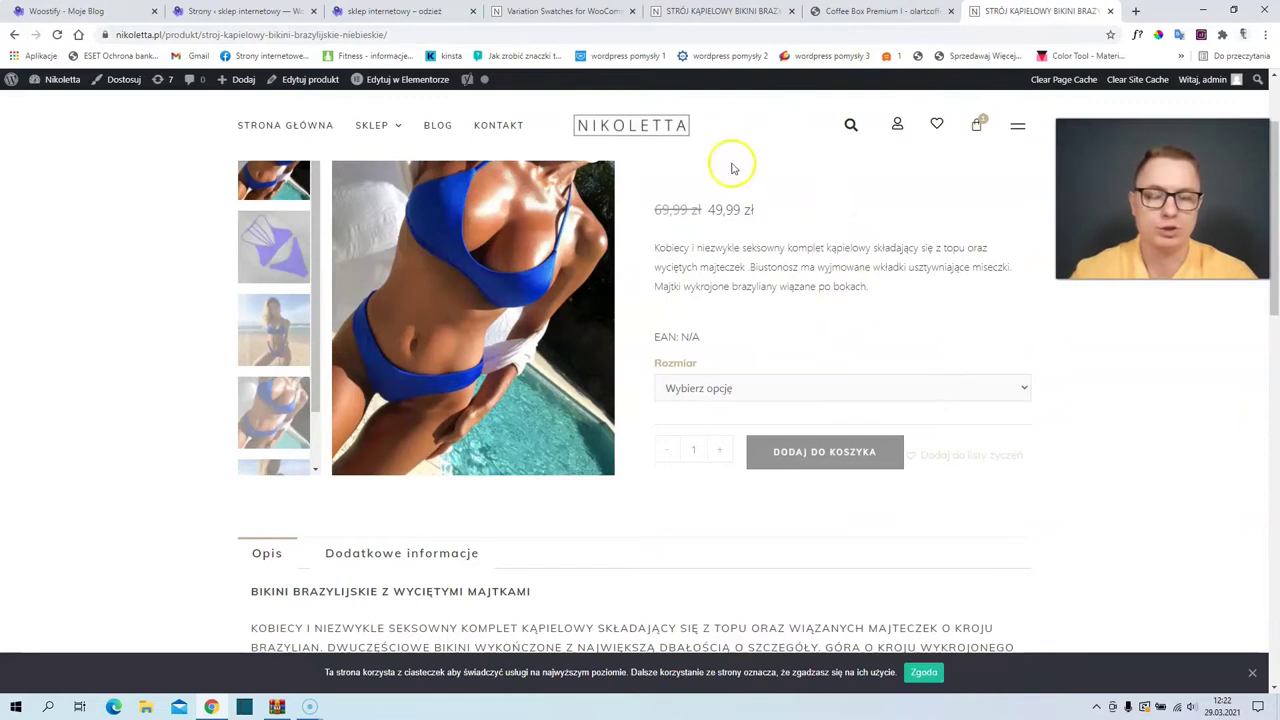
{"action": "left_click", "coordinate": [785, 388]}
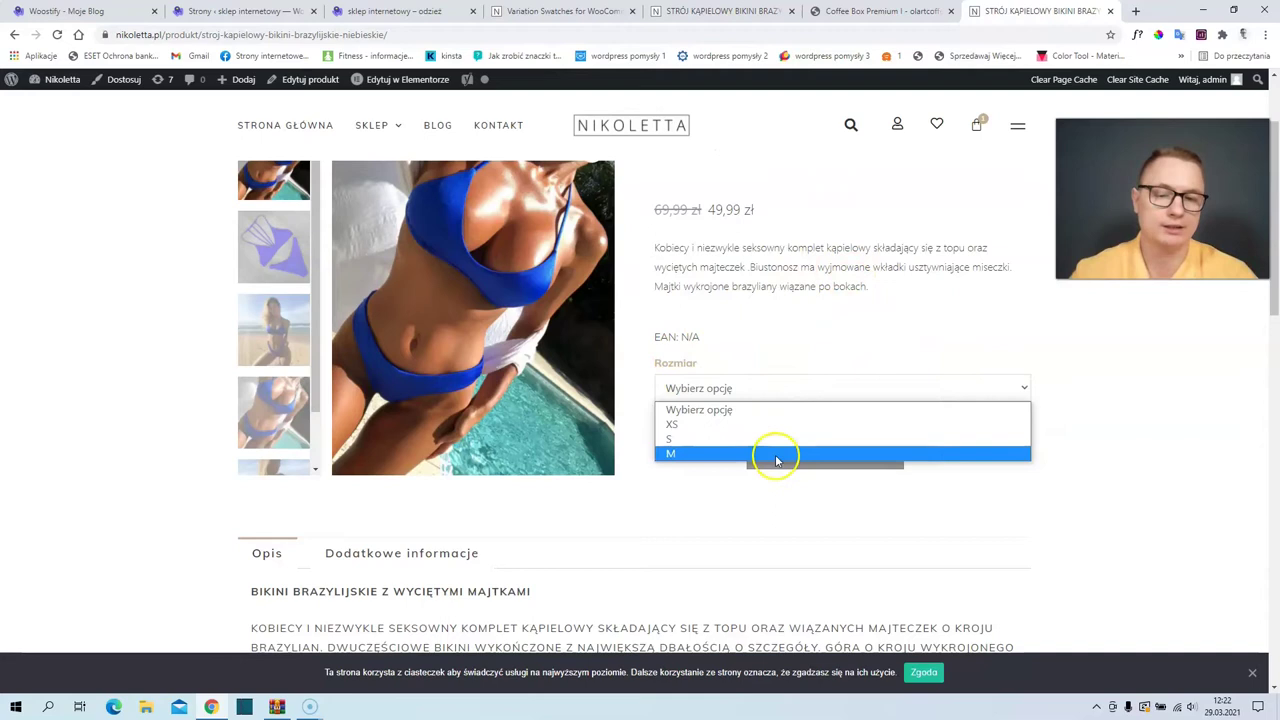
{"action": "left_click", "coordinate": [745, 11]}
{"action": "scroll", "coordinate": [790, 270], "scroll_direction": "down", "scroll_amount": 2}
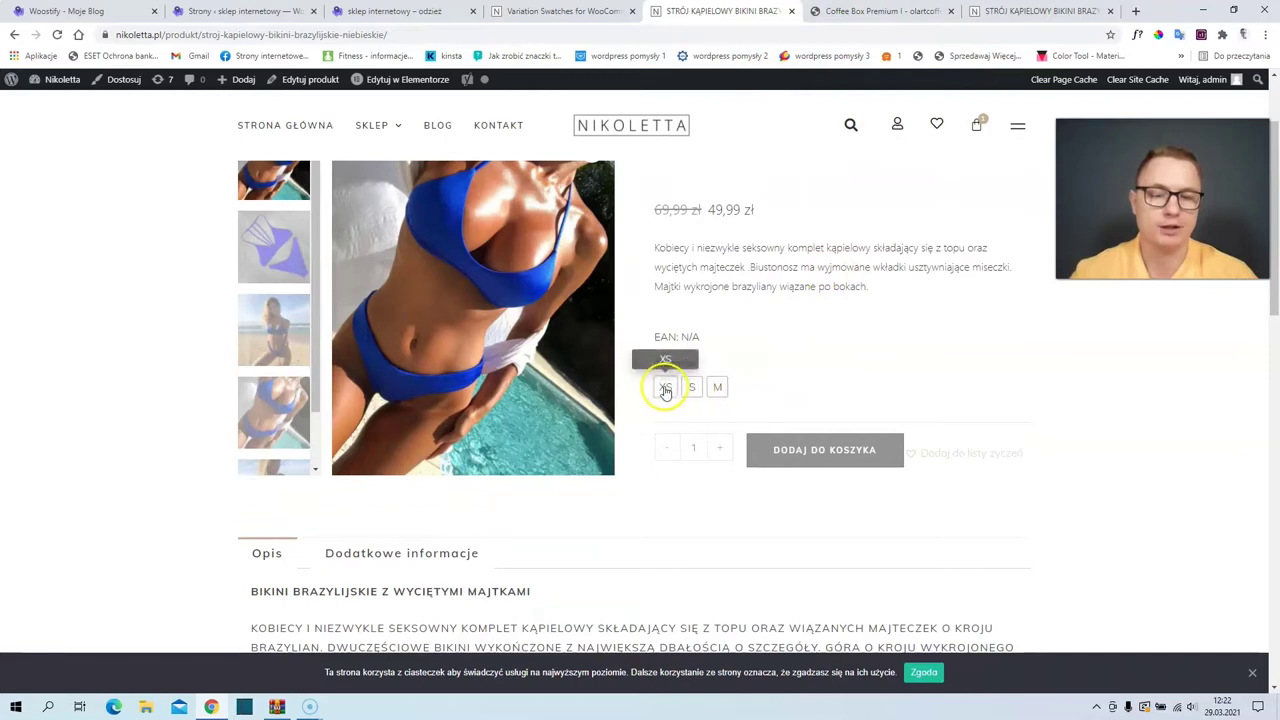
{"action": "left_click", "coordinate": [886, 11]}
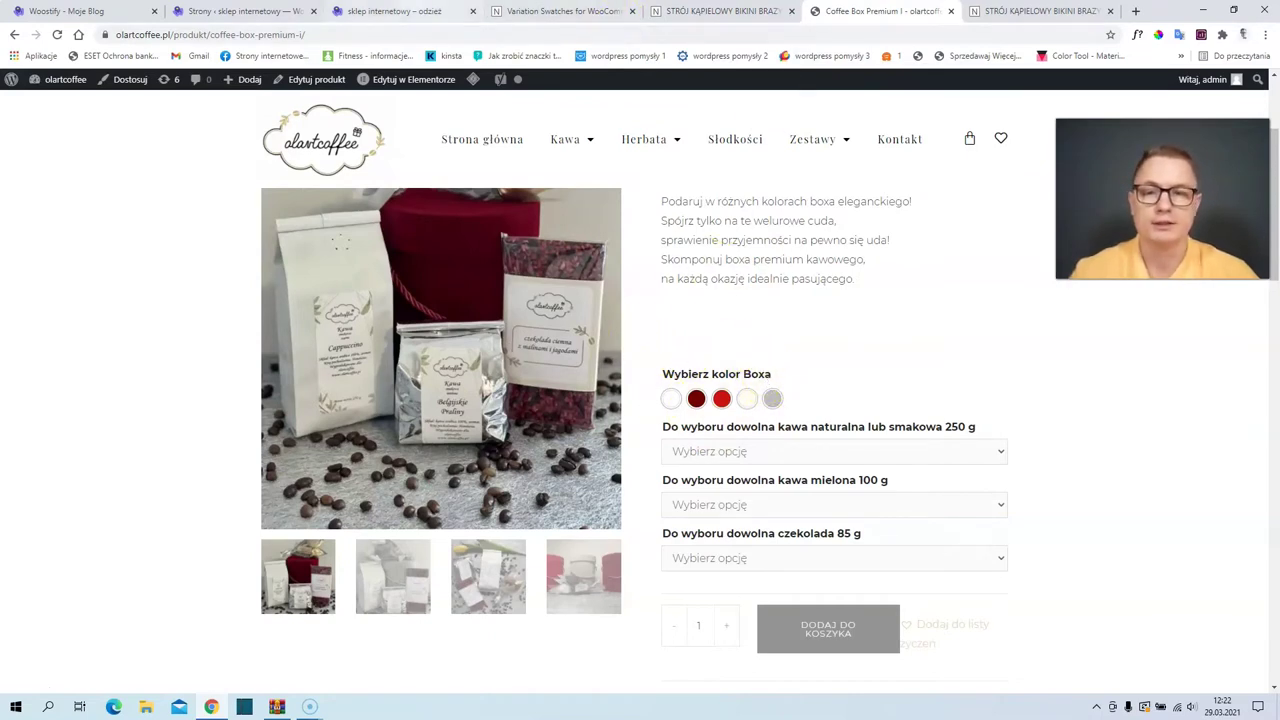
Step: Return to the clothing shop's home page, look through its products and view the wishlist
{"action": "left_click", "coordinate": [405, 11]}
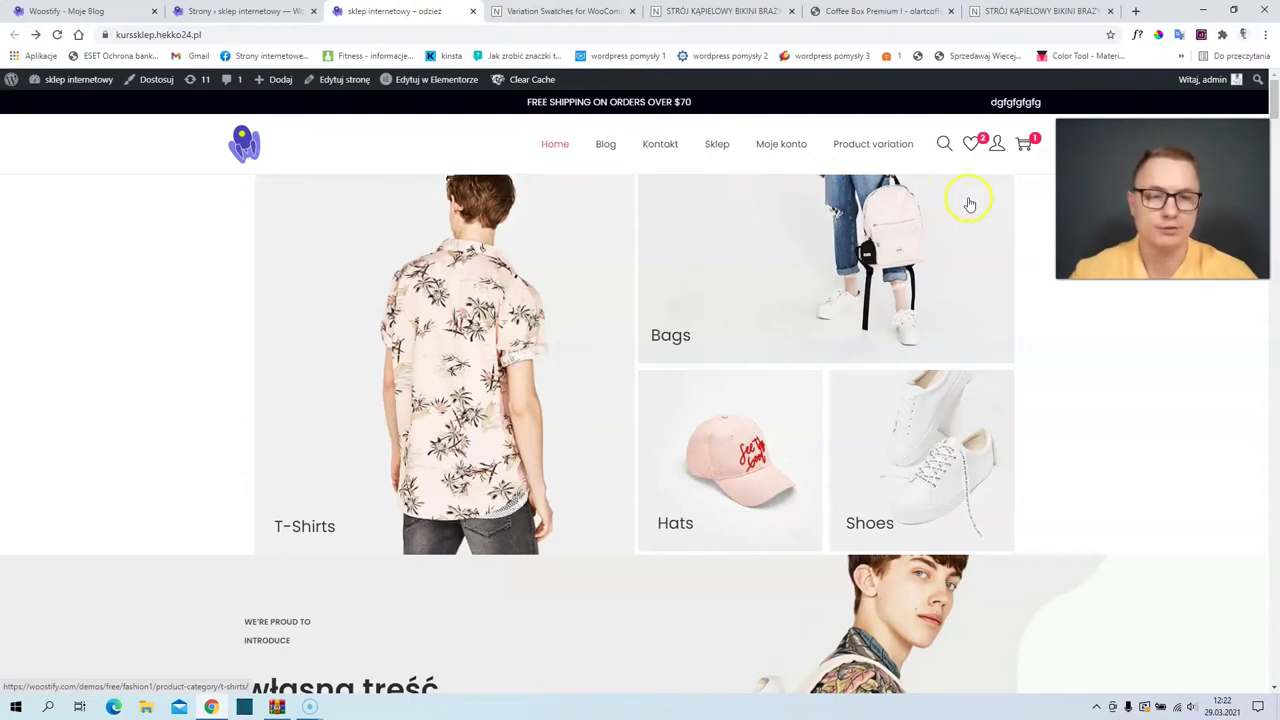
{"action": "scroll", "coordinate": [969, 204], "scroll_direction": "down", "scroll_amount": 10}
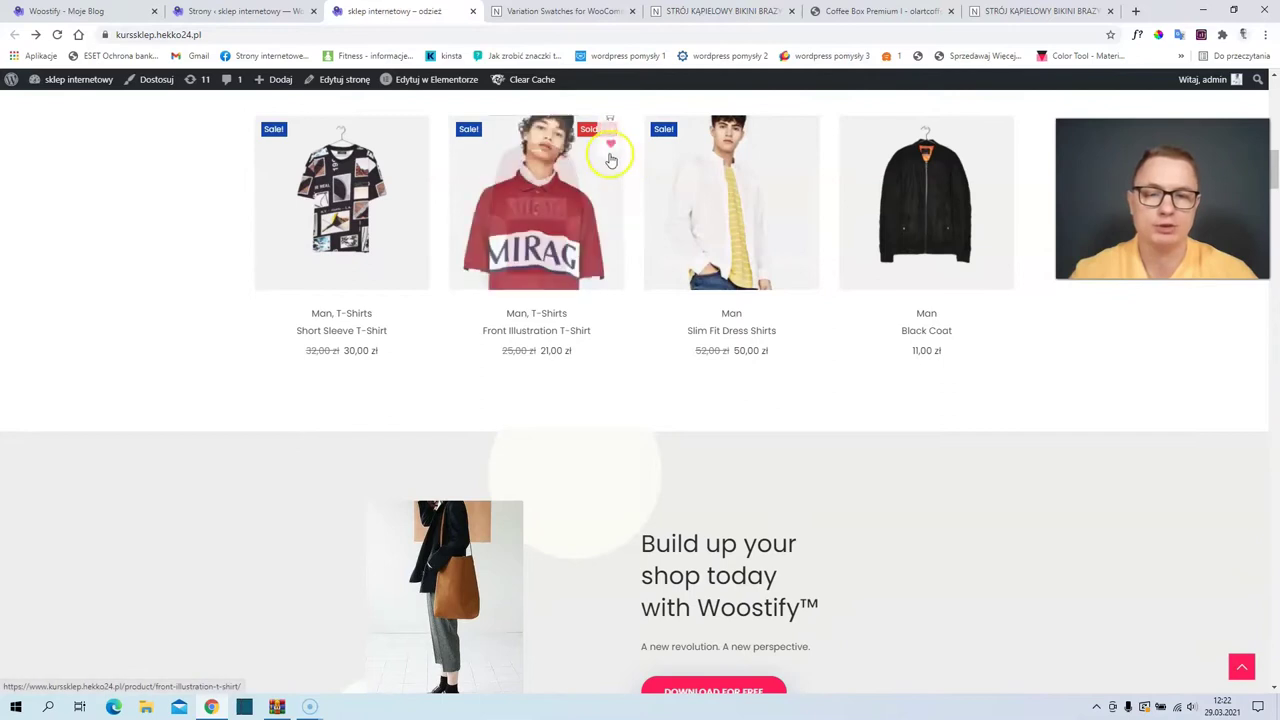
{"action": "scroll", "coordinate": [1020, 186], "scroll_direction": "up", "scroll_amount": 10}
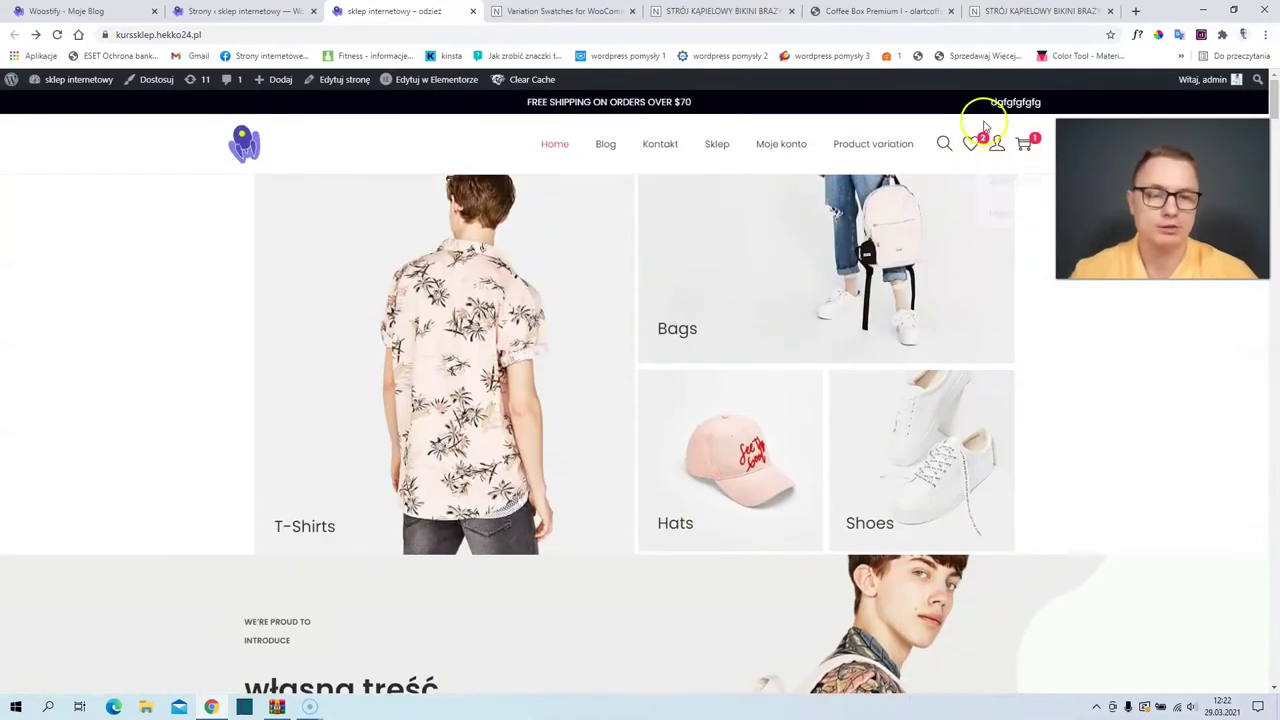
{"action": "left_click", "coordinate": [971, 147]}
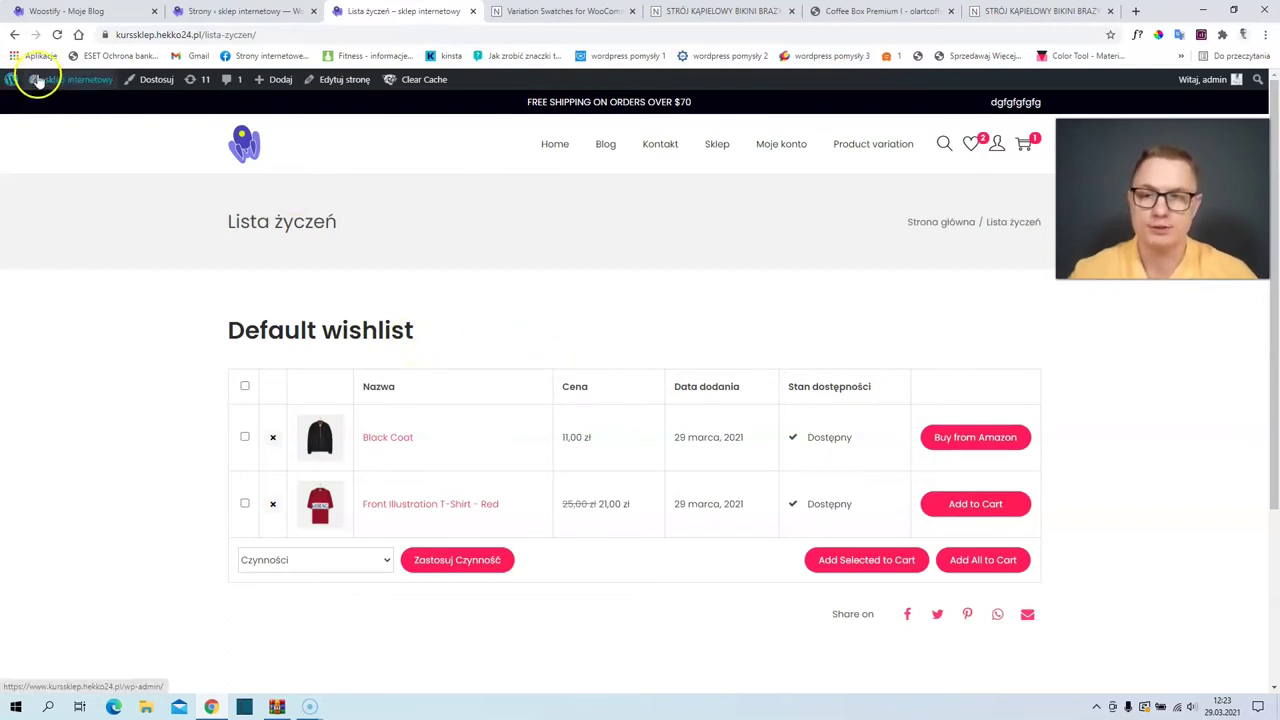
Step: Go to the shop's admin dashboard and open the list of all products
{"action": "mouse_move", "coordinate": [69, 80]}
{"action": "left_click", "coordinate": [49, 108]}
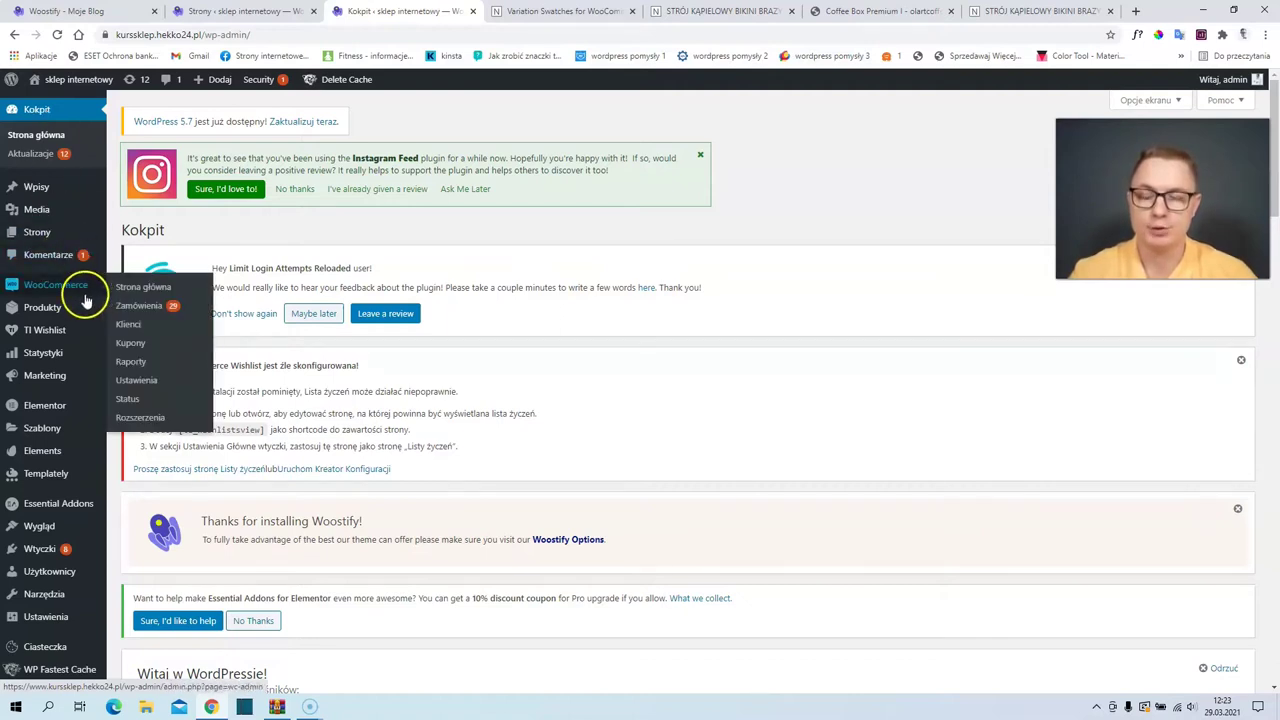
{"action": "mouse_move", "coordinate": [70, 317]}
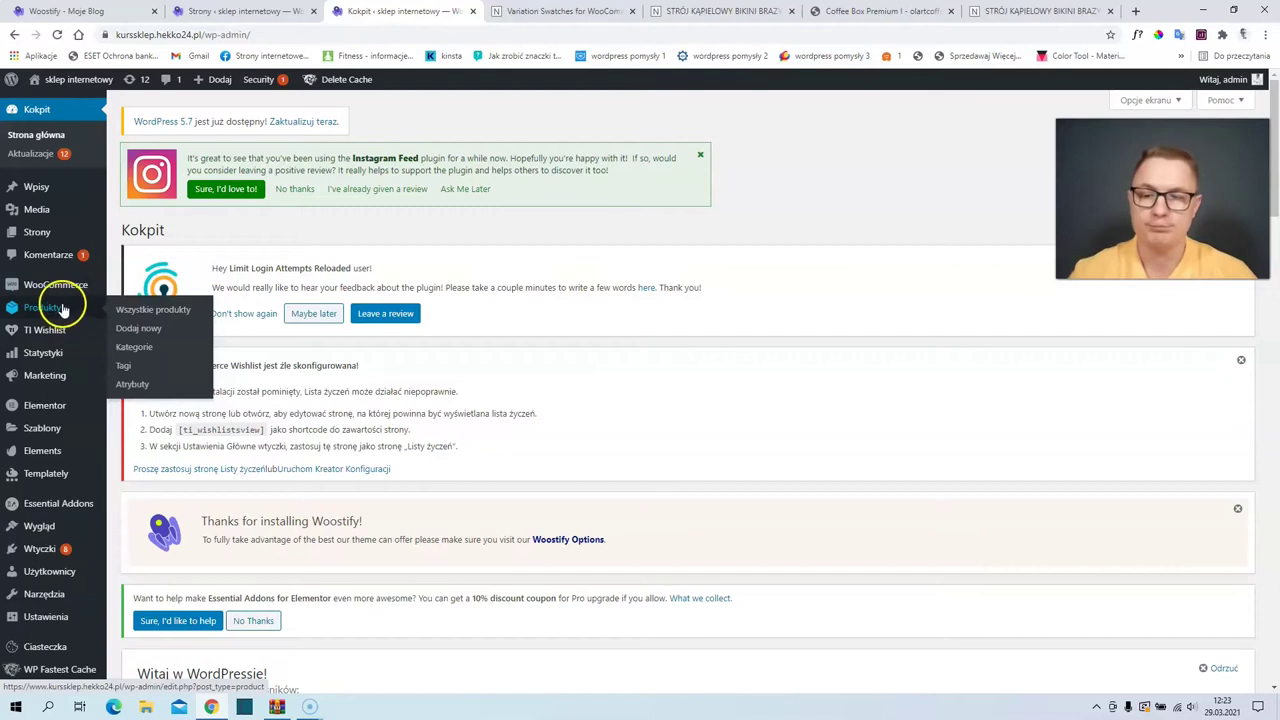
{"action": "left_click", "coordinate": [140, 312]}
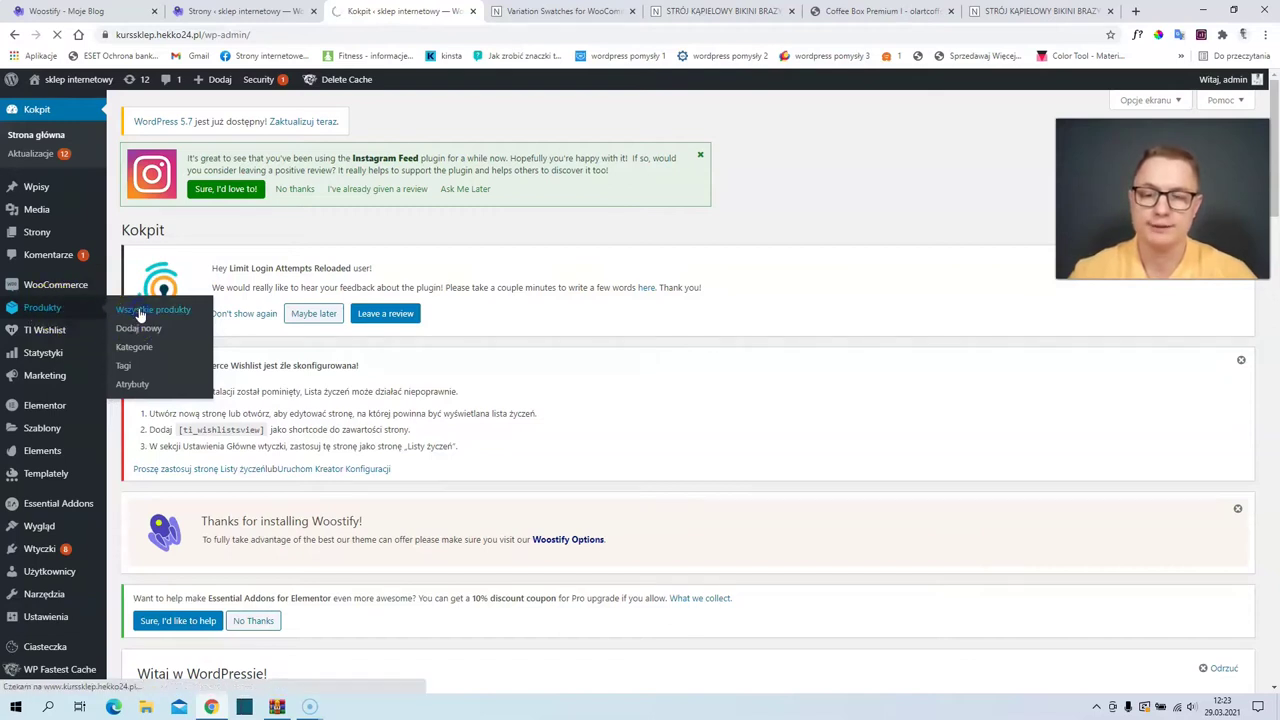
{"action": "left_click", "coordinate": [340, 312]}
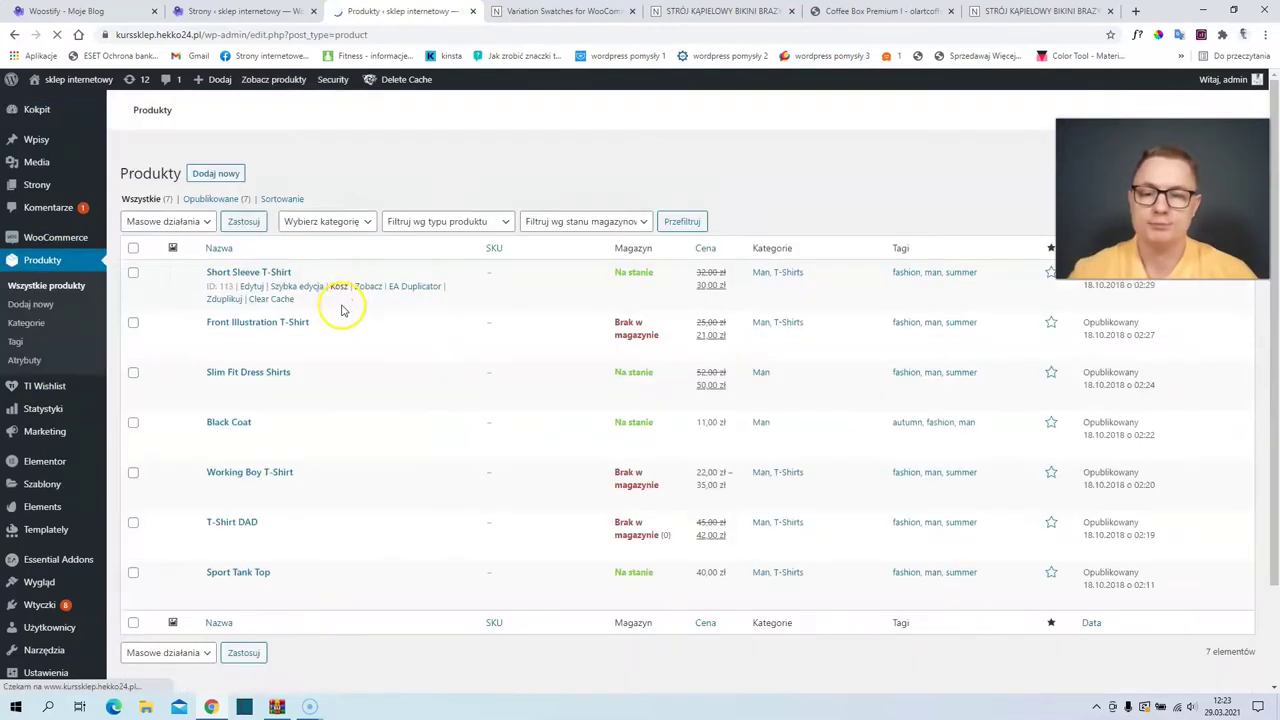
{"action": "scroll", "coordinate": [345, 300], "scroll_direction": "down", "scroll_amount": 4}
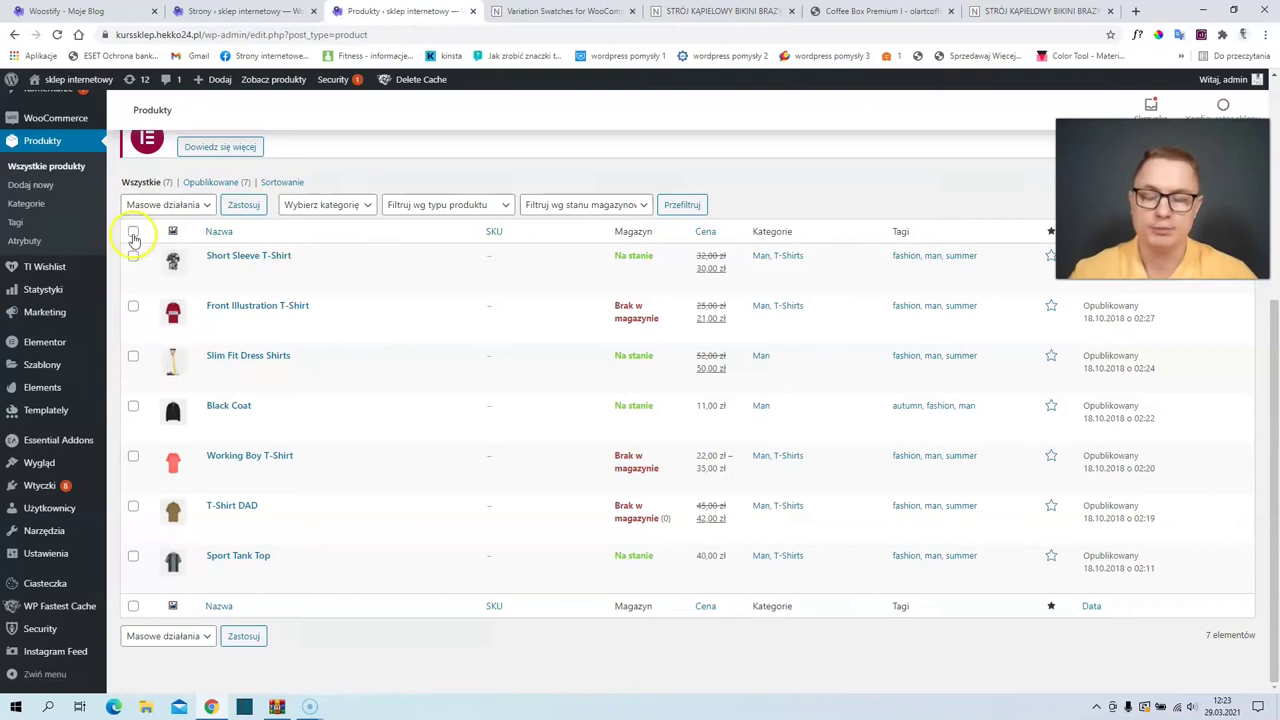
{"action": "left_click", "coordinate": [134, 233]}
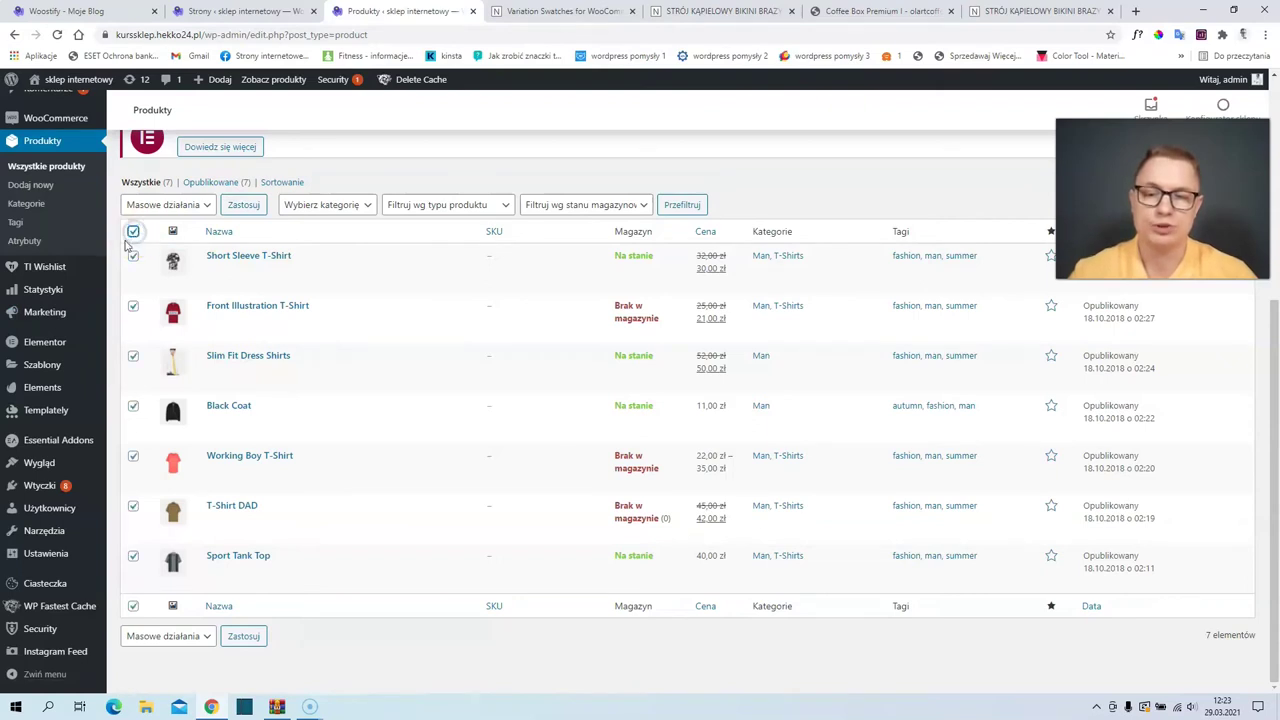
{"action": "left_click", "coordinate": [157, 206]}
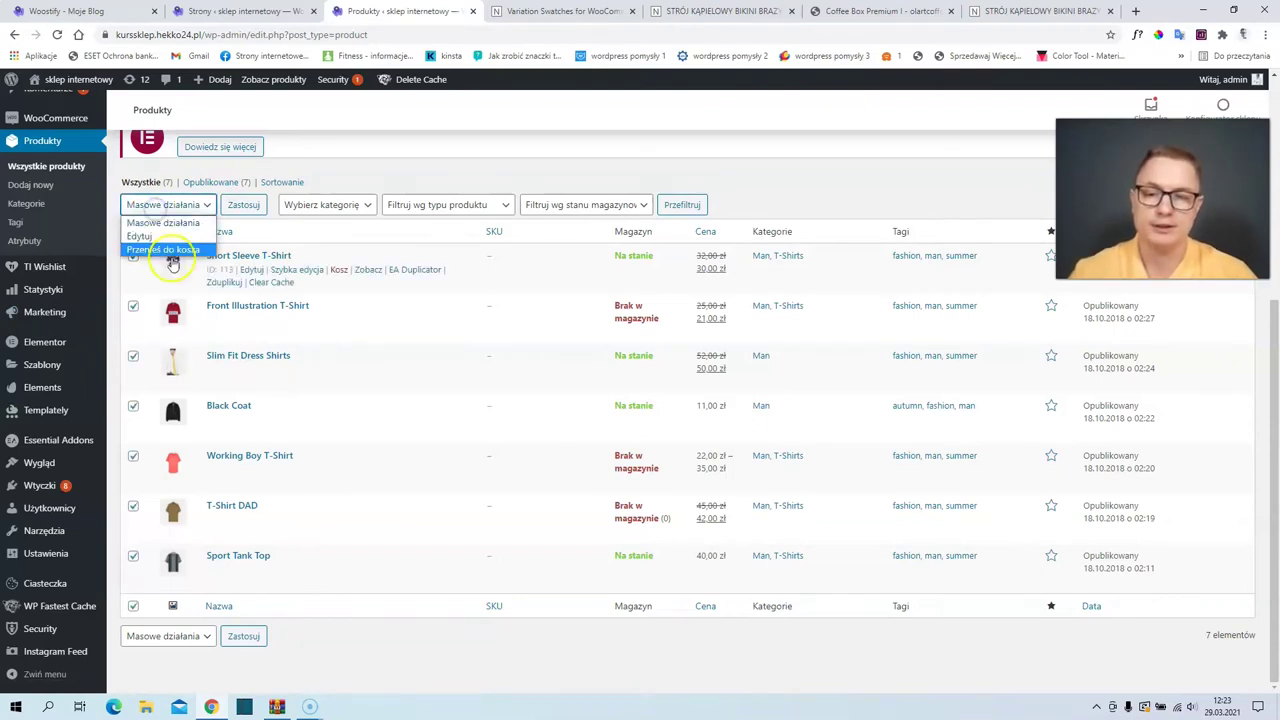
{"action": "left_click", "coordinate": [357, 166]}
{"action": "left_click", "coordinate": [134, 232]}
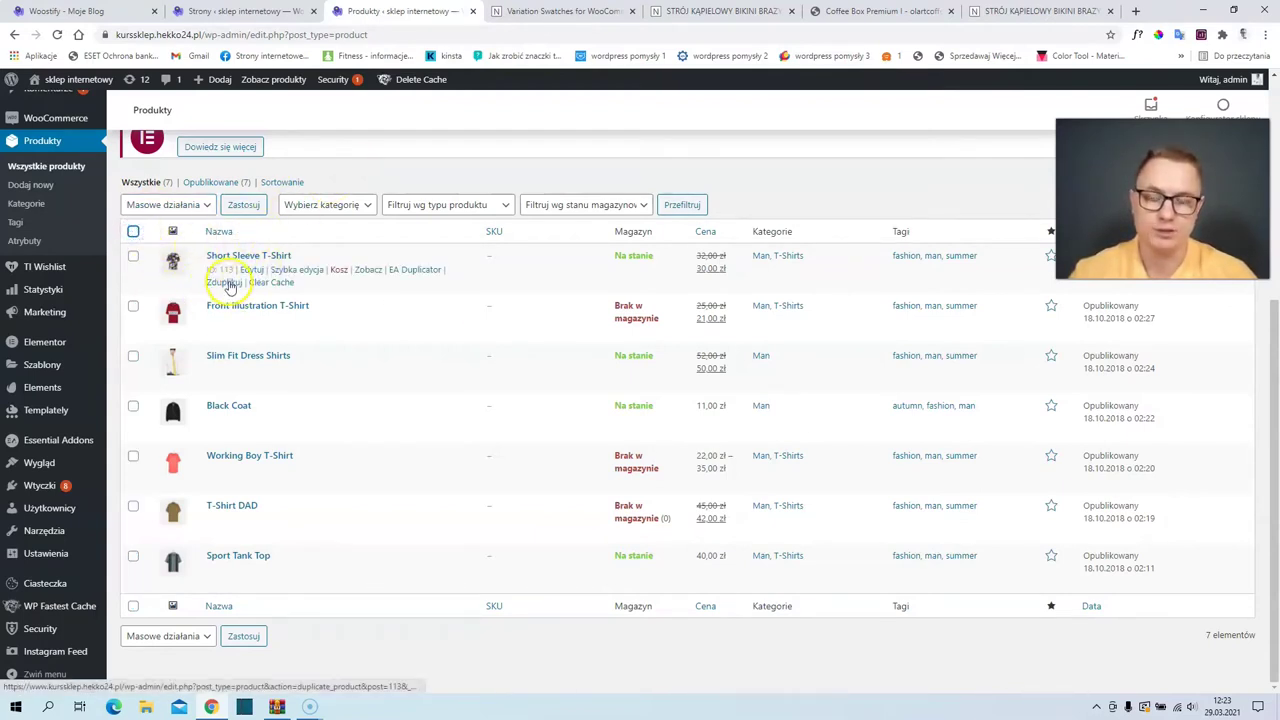
Step: Move all products except Short Sleeve T-Shirt to the trash with a bulk action
{"action": "left_click", "coordinate": [133, 231]}
{"action": "left_click", "coordinate": [133, 256]}
{"action": "left_click", "coordinate": [165, 204]}
{"action": "left_click", "coordinate": [172, 249]}
{"action": "left_click", "coordinate": [257, 206]}
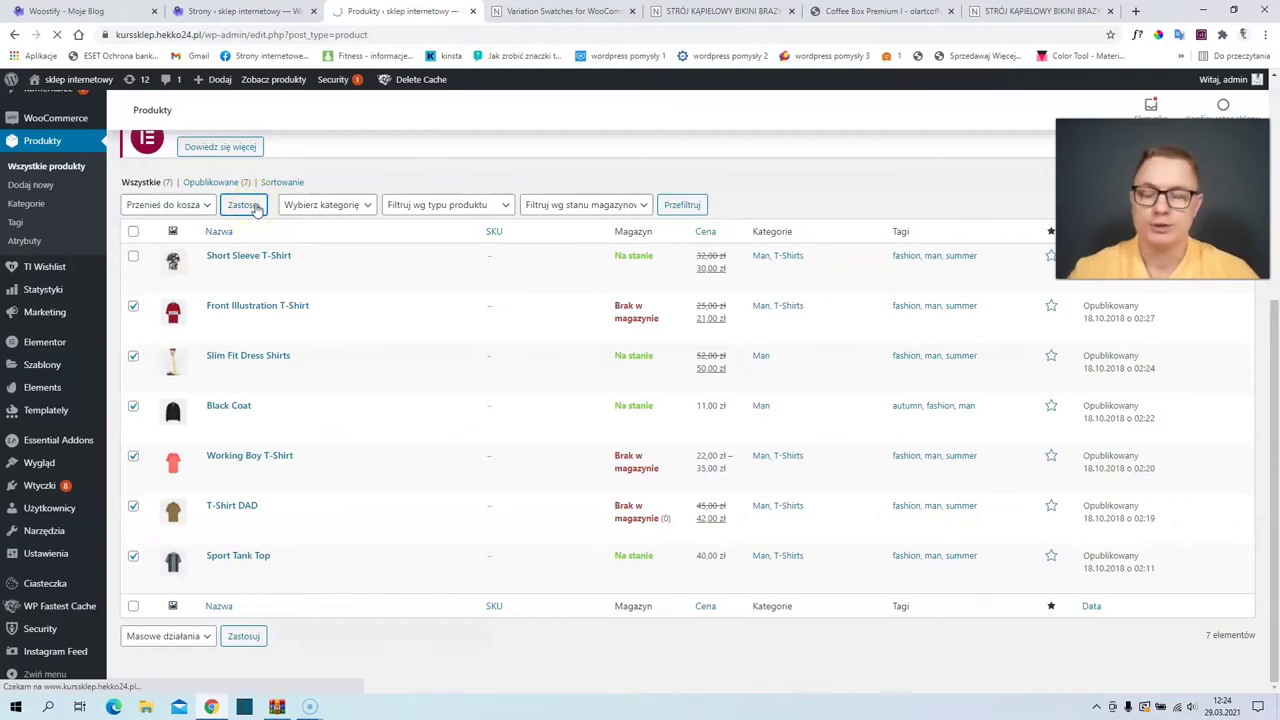
Step: Open the remaining Short Sleeve T-Shirt product for editing
{"action": "scroll", "coordinate": [286, 366], "scroll_direction": "down", "scroll_amount": 2}
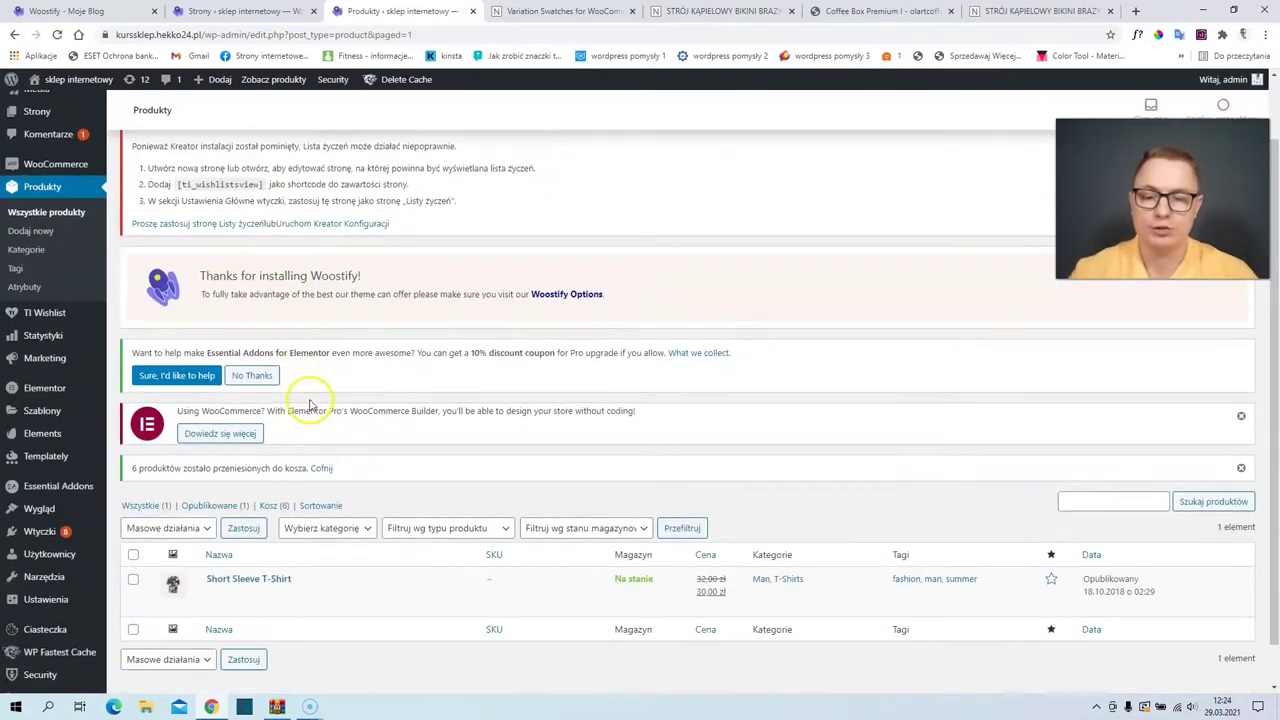
{"action": "scroll", "coordinate": [310, 405], "scroll_direction": "down", "scroll_amount": 1}
{"action": "mouse_move", "coordinate": [255, 545]}
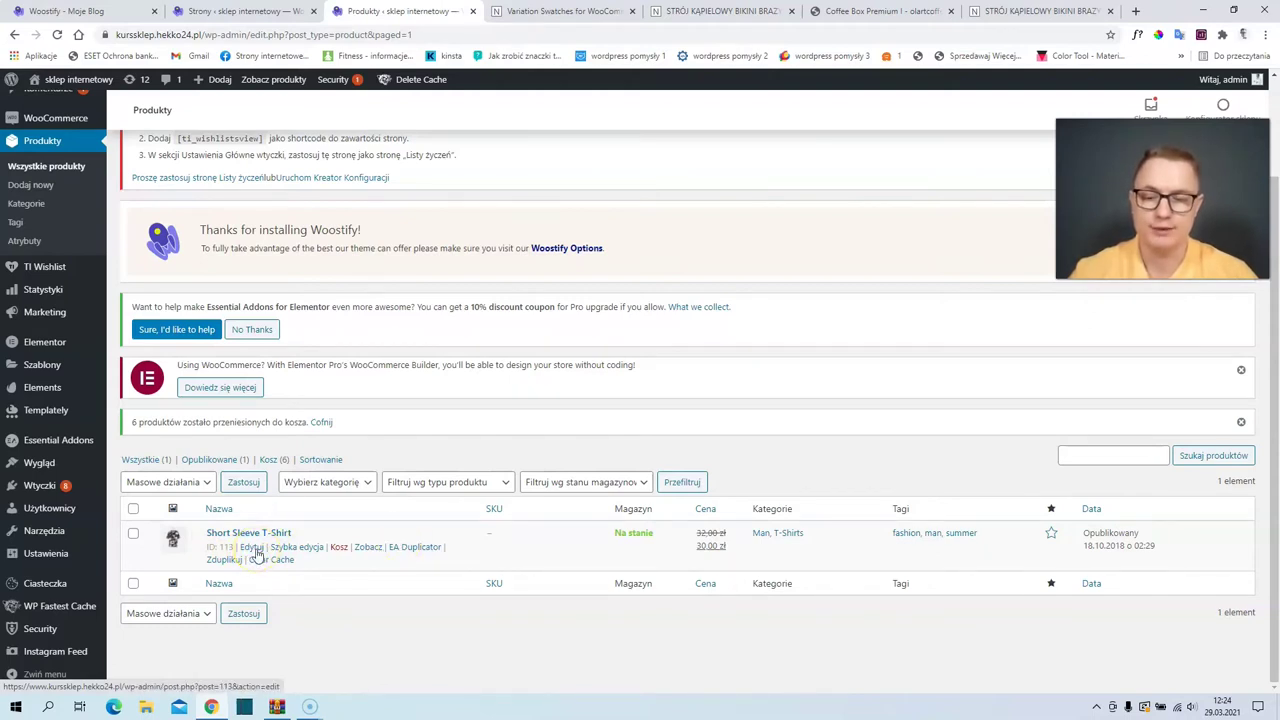
{"action": "left_click", "coordinate": [253, 548]}
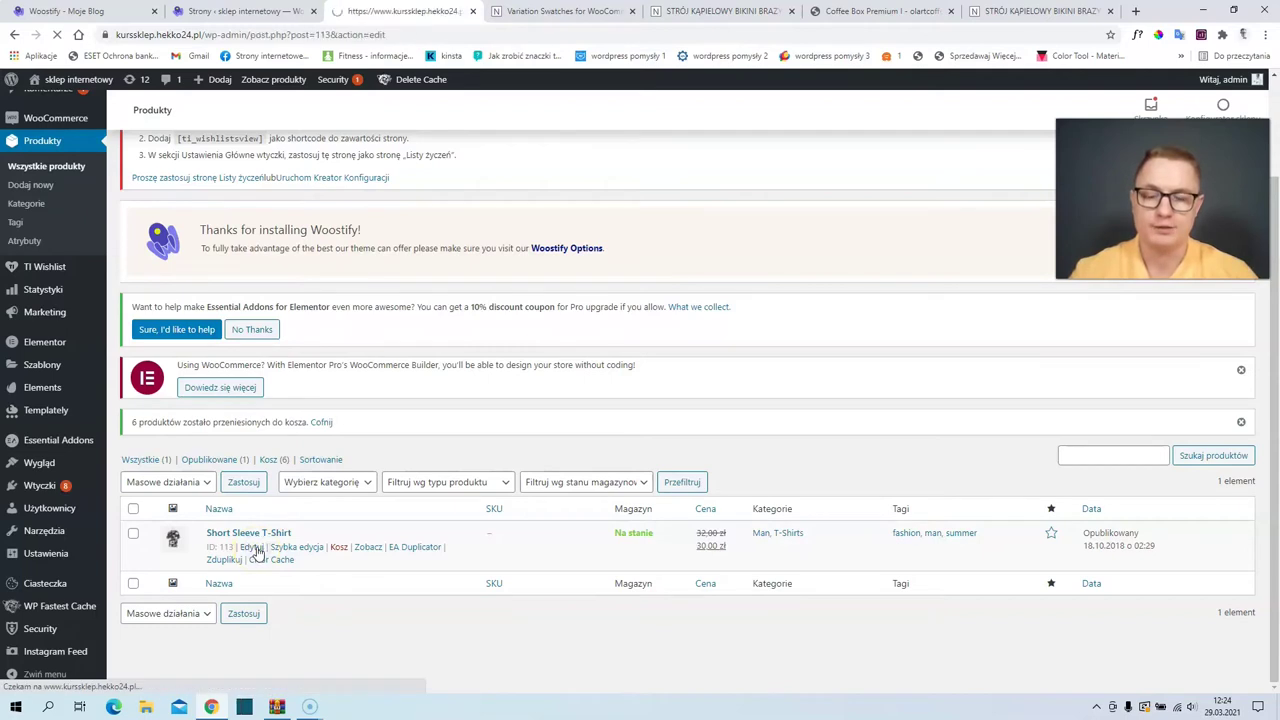
{"action": "scroll", "coordinate": [330, 487], "scroll_direction": "down", "scroll_amount": 3}
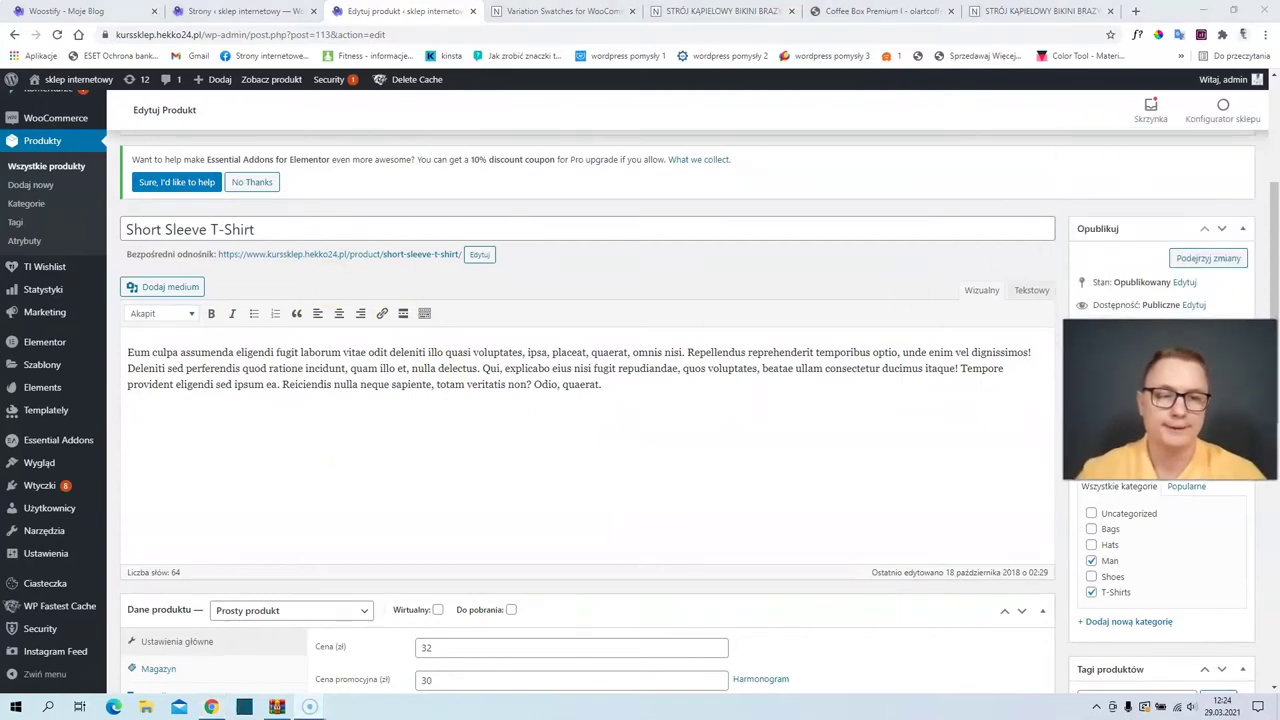
Step: Preview the Short Sleeve T-Shirt's product page and look through its full layout
{"action": "left_click", "coordinate": [1207, 257]}
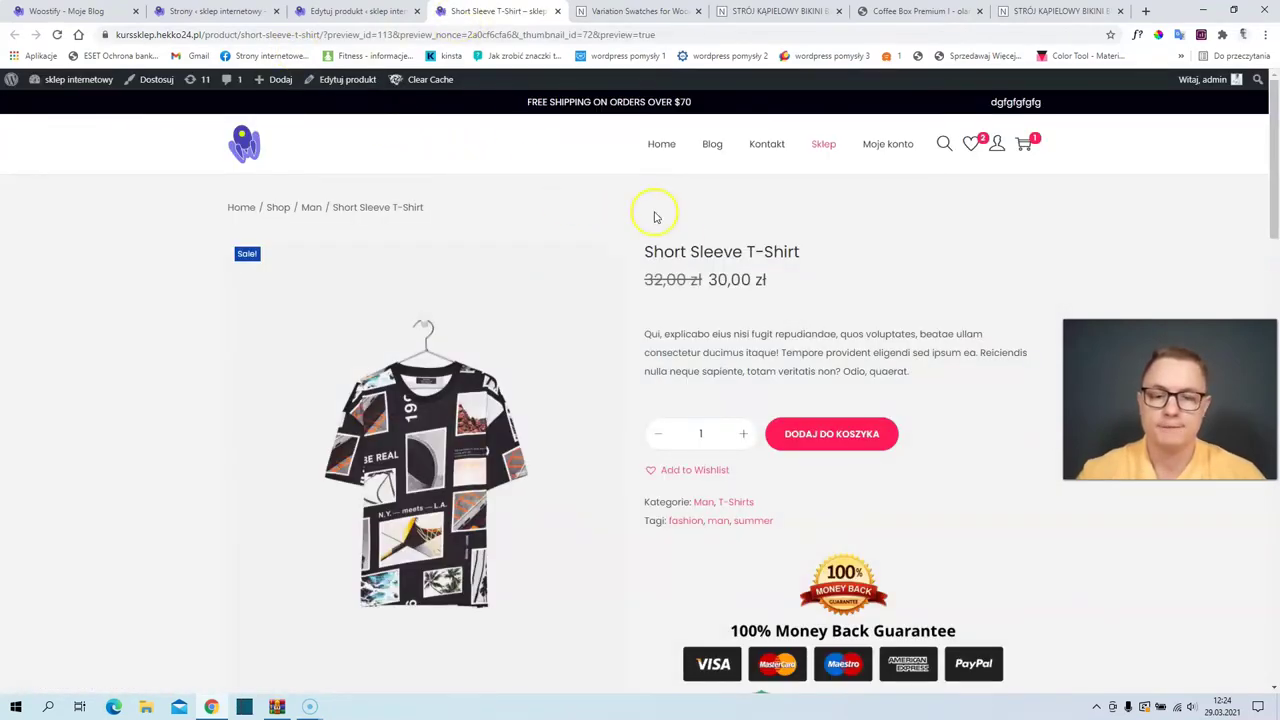
{"action": "scroll", "coordinate": [690, 260], "scroll_direction": "down", "scroll_amount": 1}
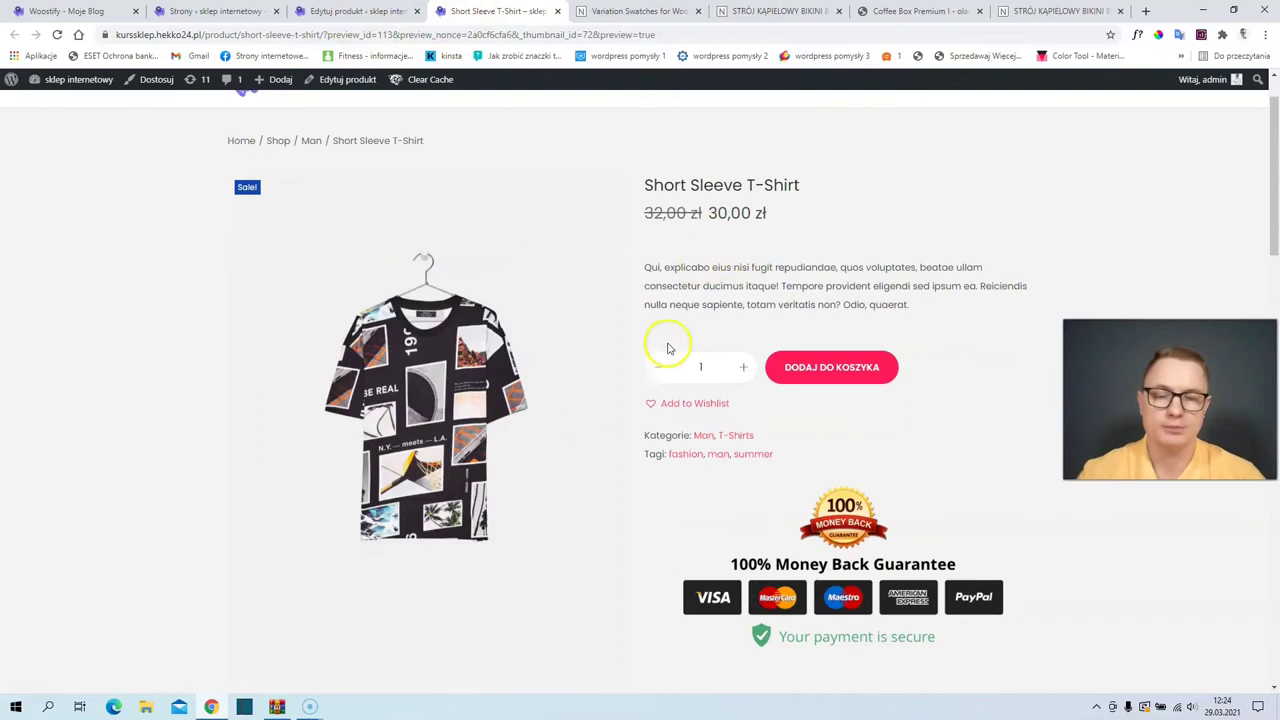
{"action": "scroll", "coordinate": [669, 347], "scroll_direction": "down", "scroll_amount": 5}
{"action": "scroll", "coordinate": [669, 347], "scroll_direction": "down", "scroll_amount": 5}
{"action": "scroll", "coordinate": [669, 347], "scroll_direction": "up", "scroll_amount": 10}
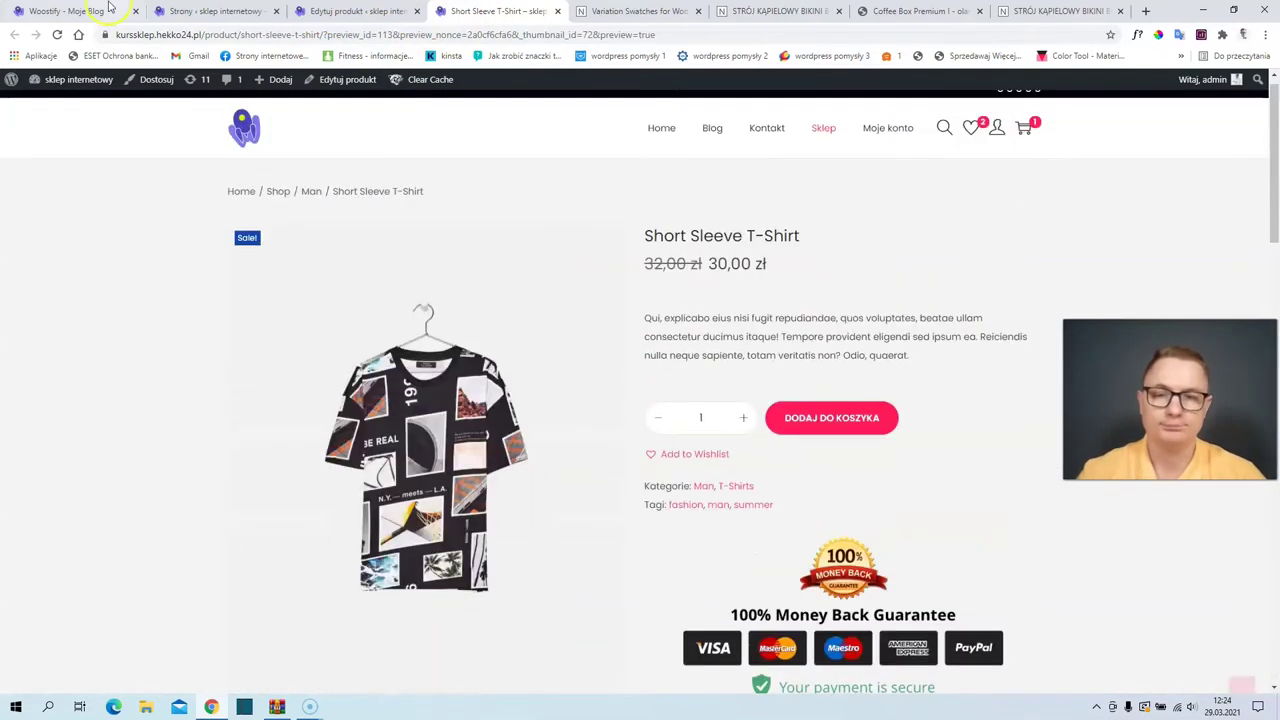
Step: Return to the product editor and change the product's title to "spodnie"
{"action": "left_click", "coordinate": [355, 11]}
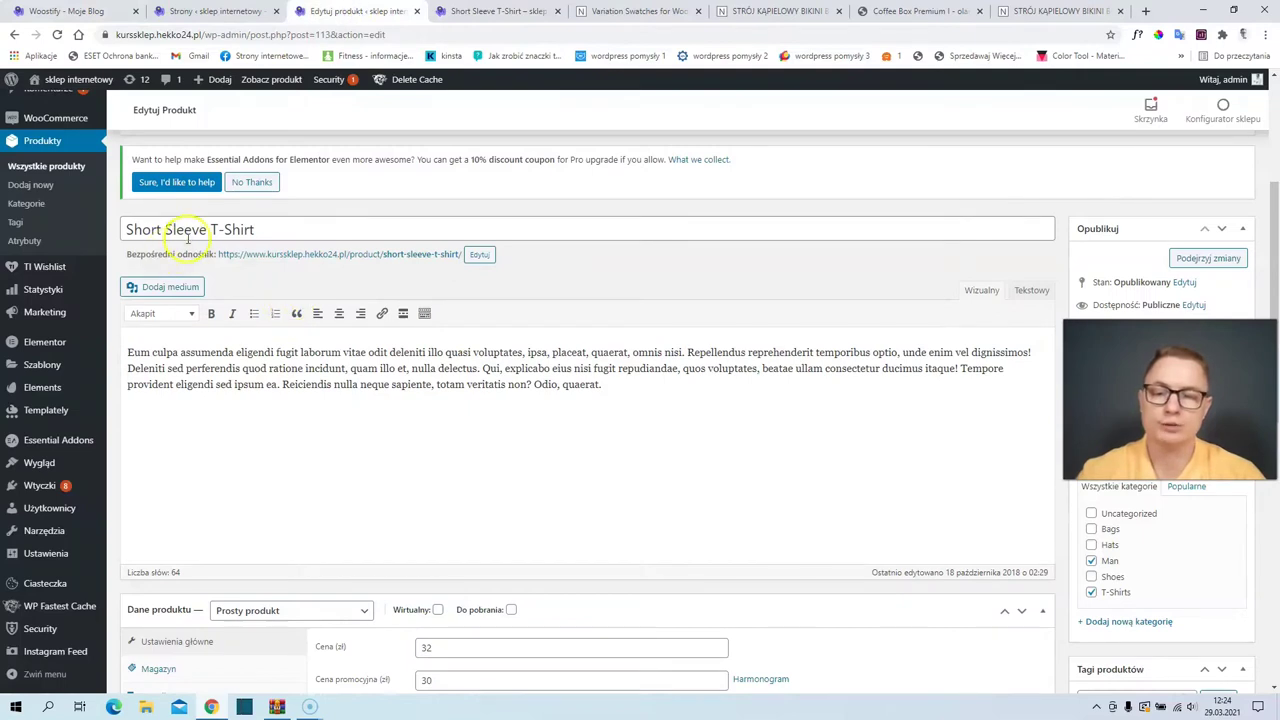
{"action": "left_click_drag", "start_coordinate": [273, 224], "coordinate": [119, 232]}
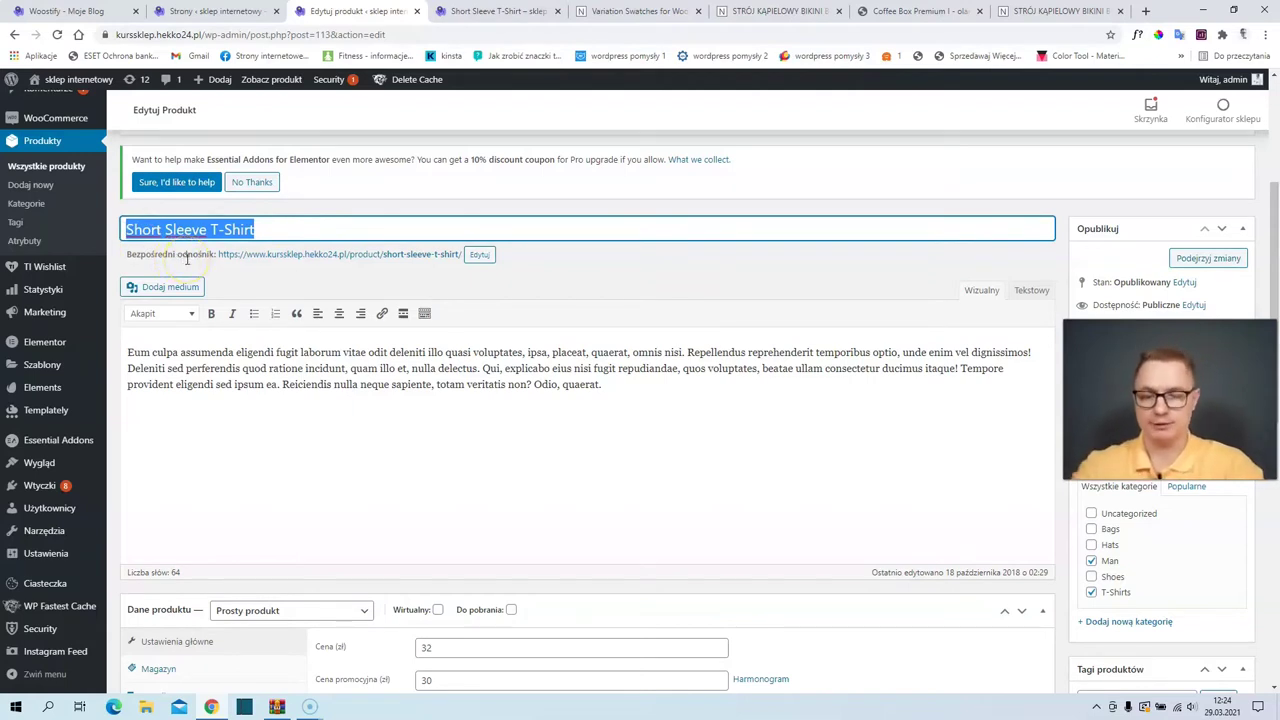
{"action": "type", "text": "S"}
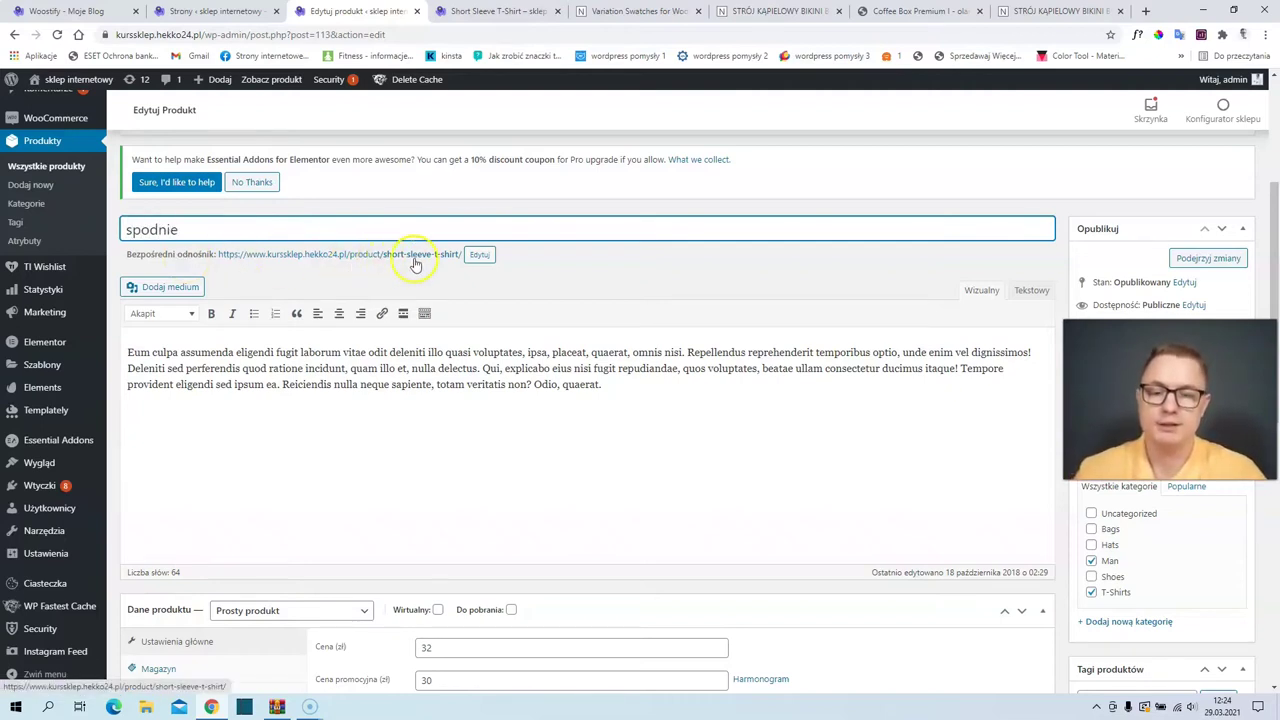
Step: Replace the product's permalink slug with "spodnie" copied from the title and confirm it
{"action": "left_click_drag", "start_coordinate": [190, 229], "coordinate": [86, 229]}
{"action": "right_click", "coordinate": [134, 230]}
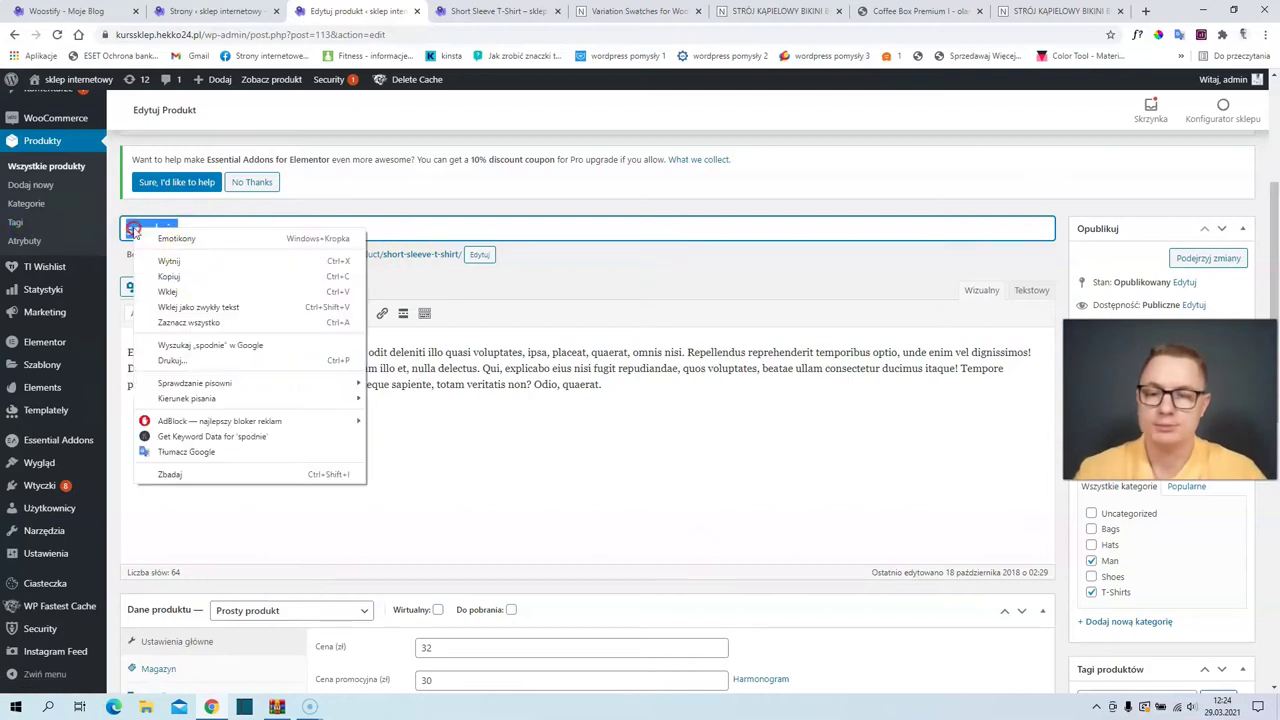
{"action": "left_click", "coordinate": [192, 277]}
{"action": "left_click", "coordinate": [477, 254]}
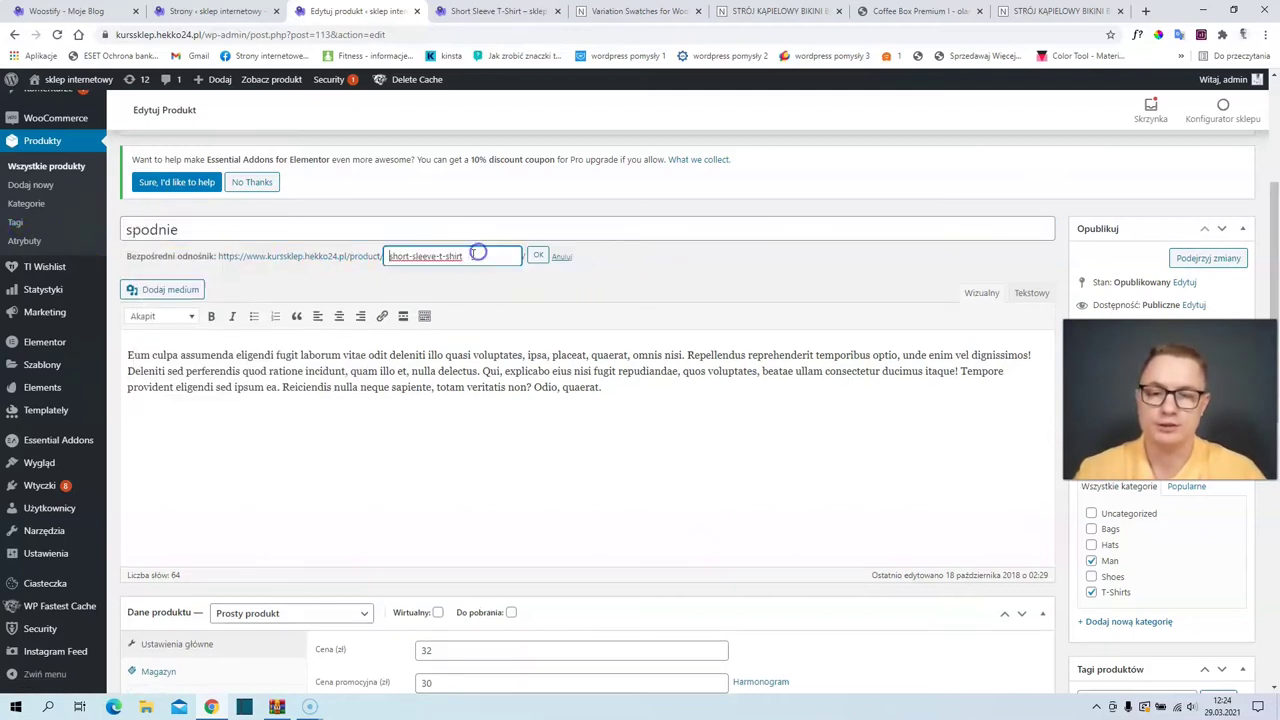
{"action": "key", "text": "ctrl+v"}
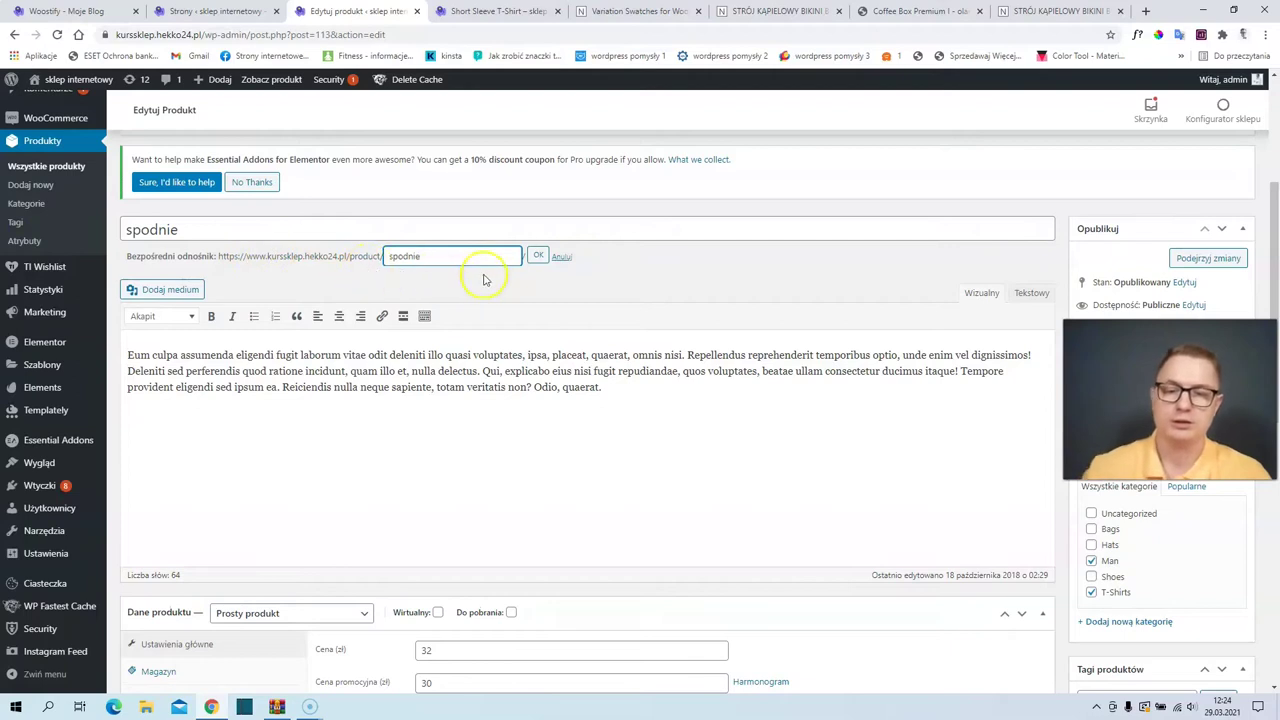
{"action": "left_click", "coordinate": [538, 257]}
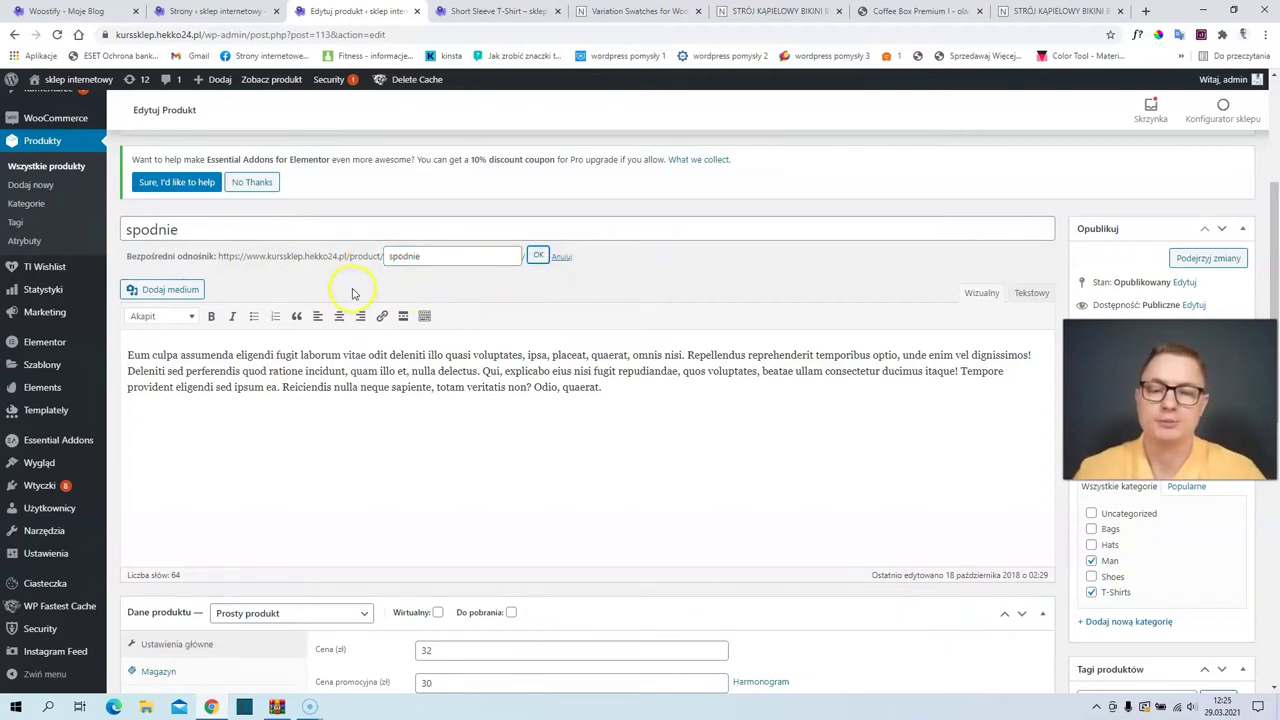
{"action": "left_click", "coordinate": [538, 257]}
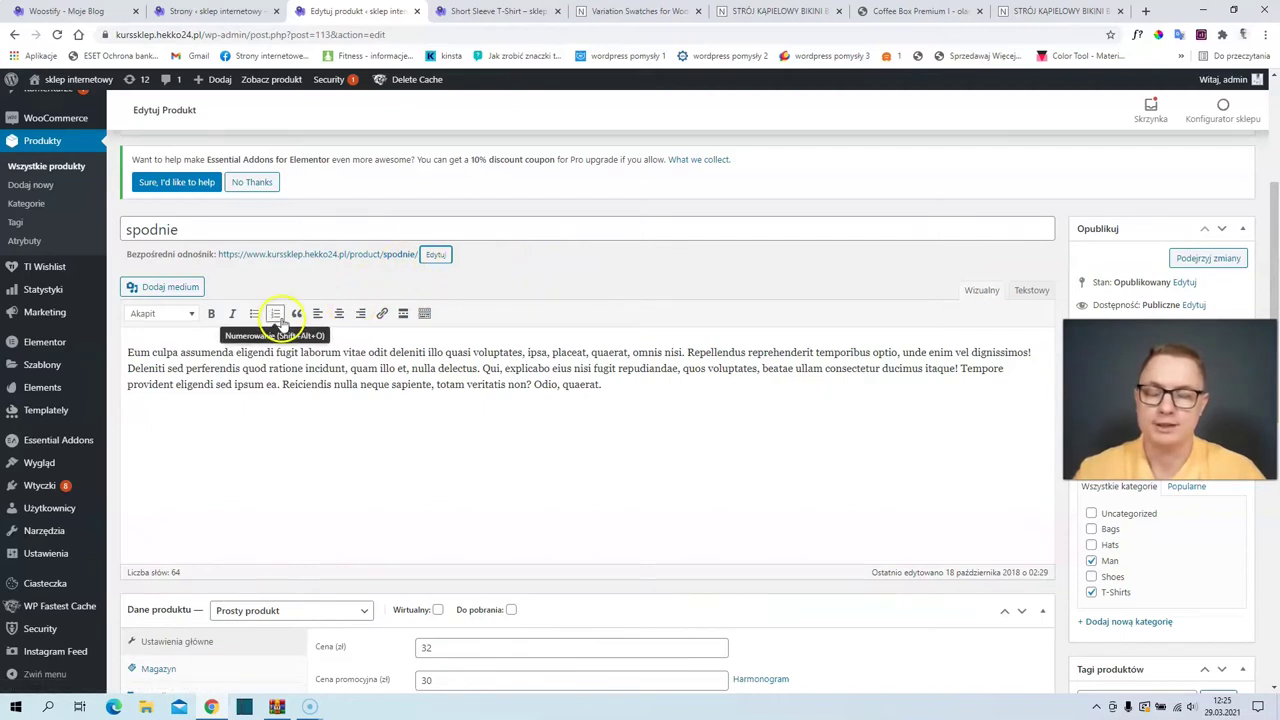
Step: Review the product description in the editor and switch back to the product's preview page
{"action": "scroll", "coordinate": [224, 334], "scroll_direction": "down", "scroll_amount": 1}
{"action": "left_click_drag", "start_coordinate": [145, 287], "coordinate": [477, 34]}
{"action": "left_click", "coordinate": [490, 12]}
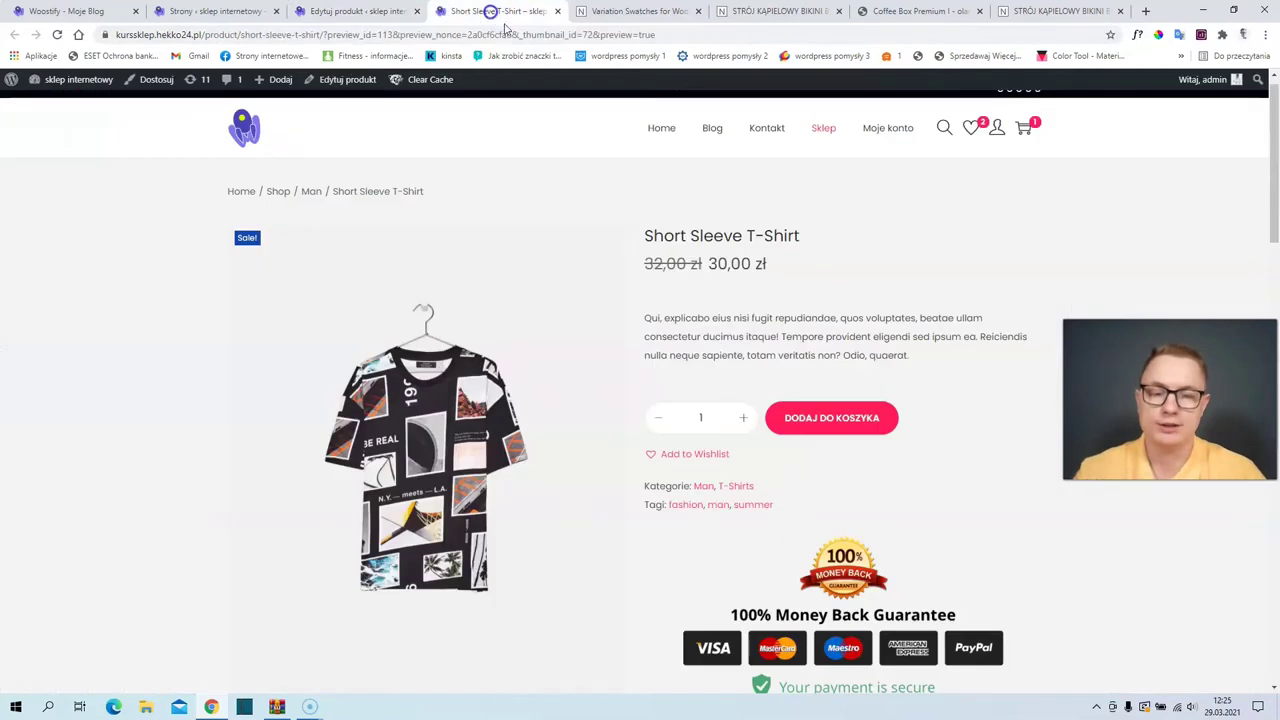
Step: Look through the product's preview page down to the full description and return to the product editor
{"action": "scroll", "coordinate": [430, 400], "scroll_direction": "down", "scroll_amount": 5}
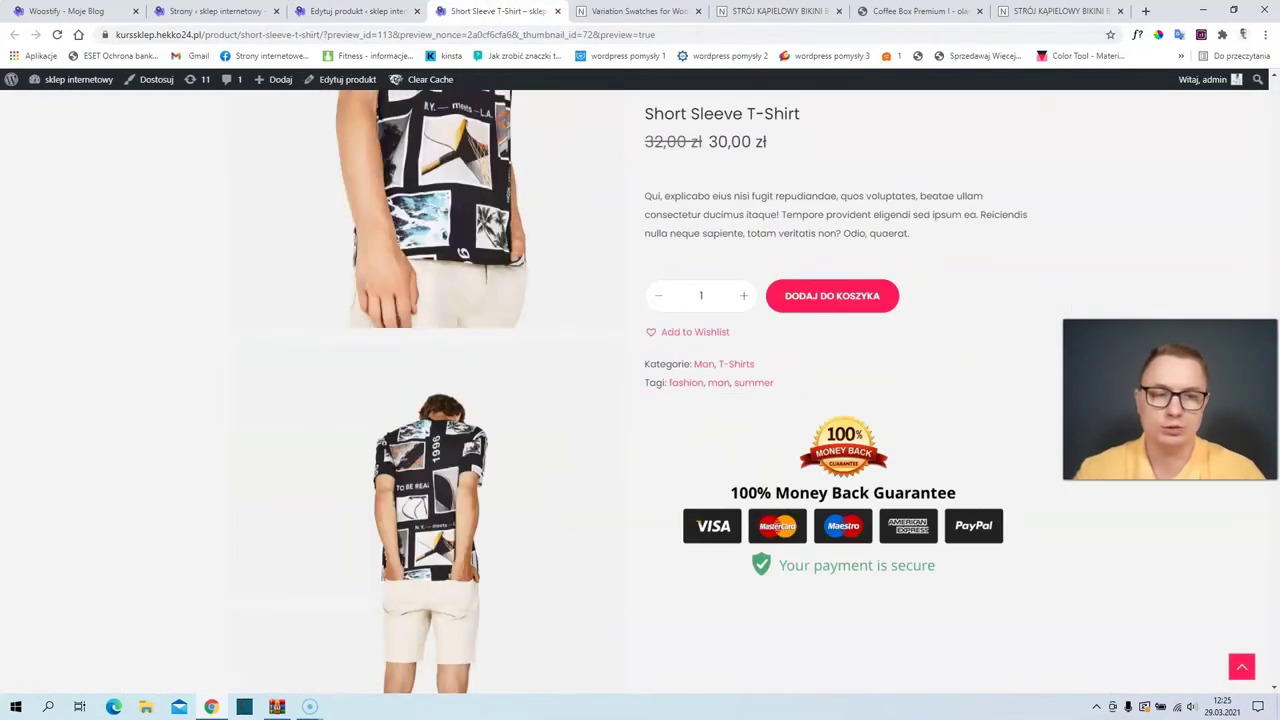
{"action": "scroll", "coordinate": [651, 600], "scroll_direction": "down", "scroll_amount": 5}
{"action": "scroll", "coordinate": [597, 517], "scroll_direction": "up", "scroll_amount": 2}
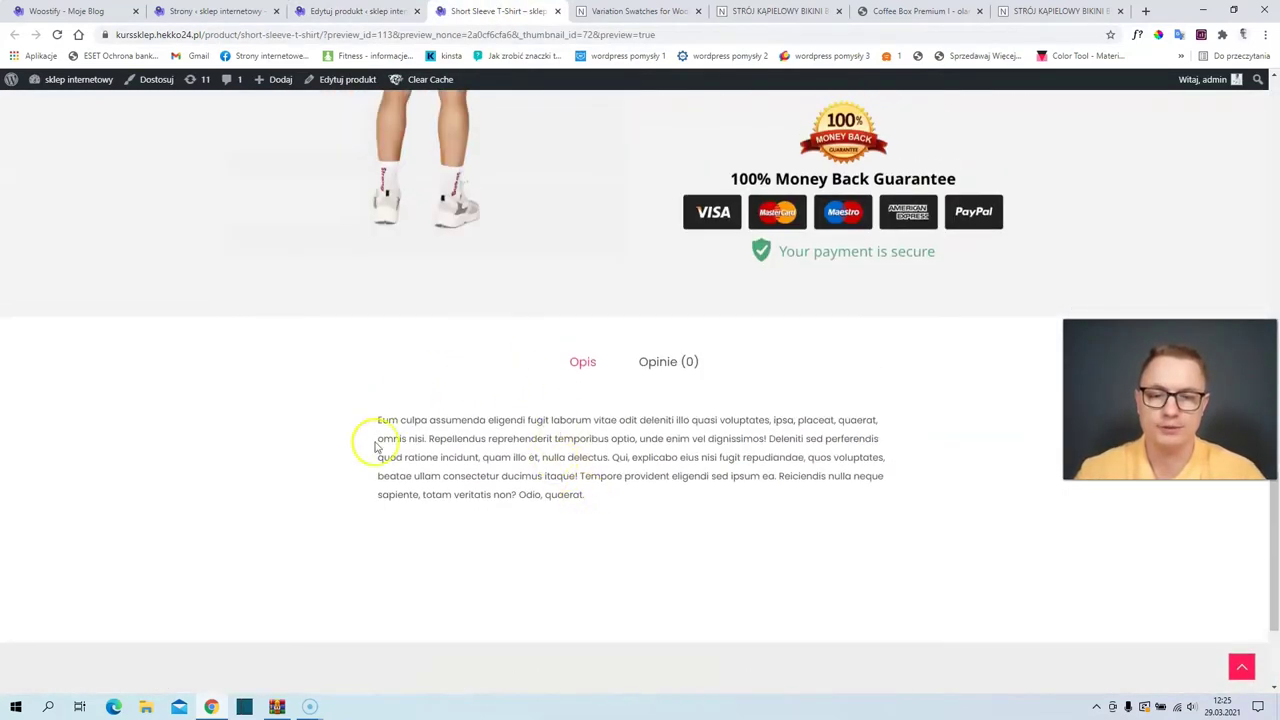
{"action": "left_click", "coordinate": [360, 11]}
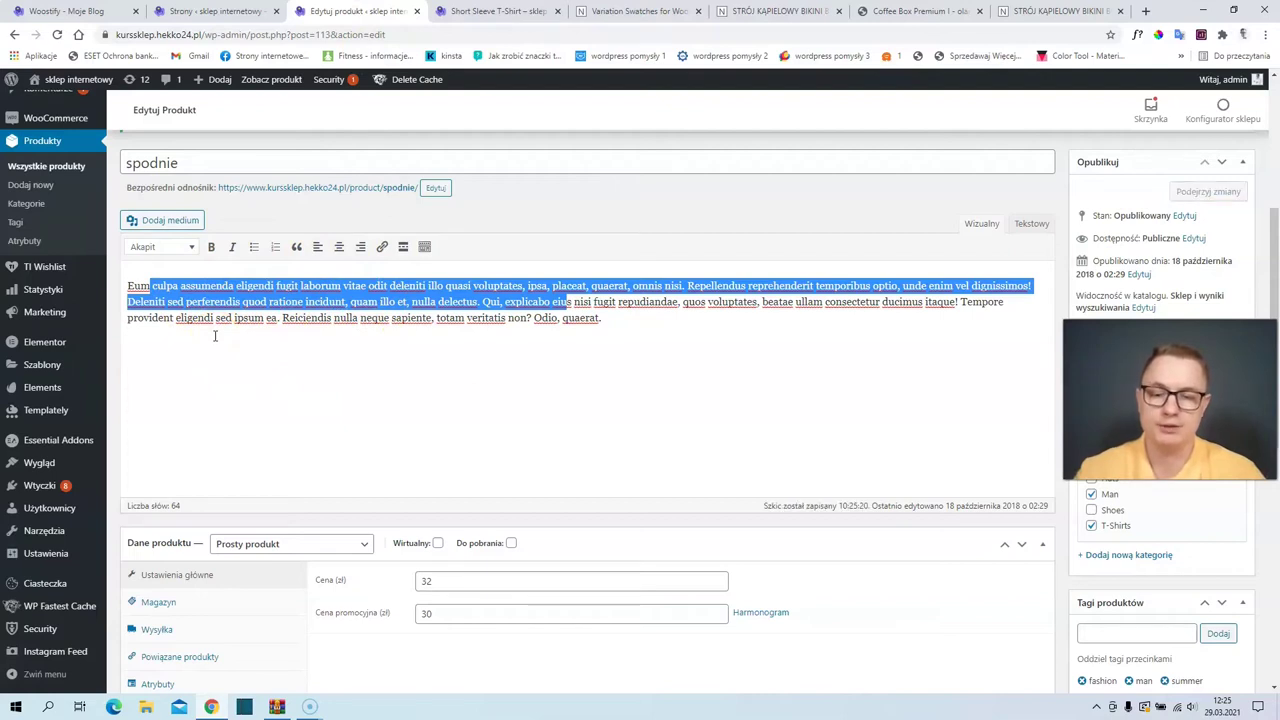
Step: Review the available product types, keeping "Prosty produkt", and look at the short description field
{"action": "scroll", "coordinate": [220, 343], "scroll_direction": "down", "scroll_amount": 3}
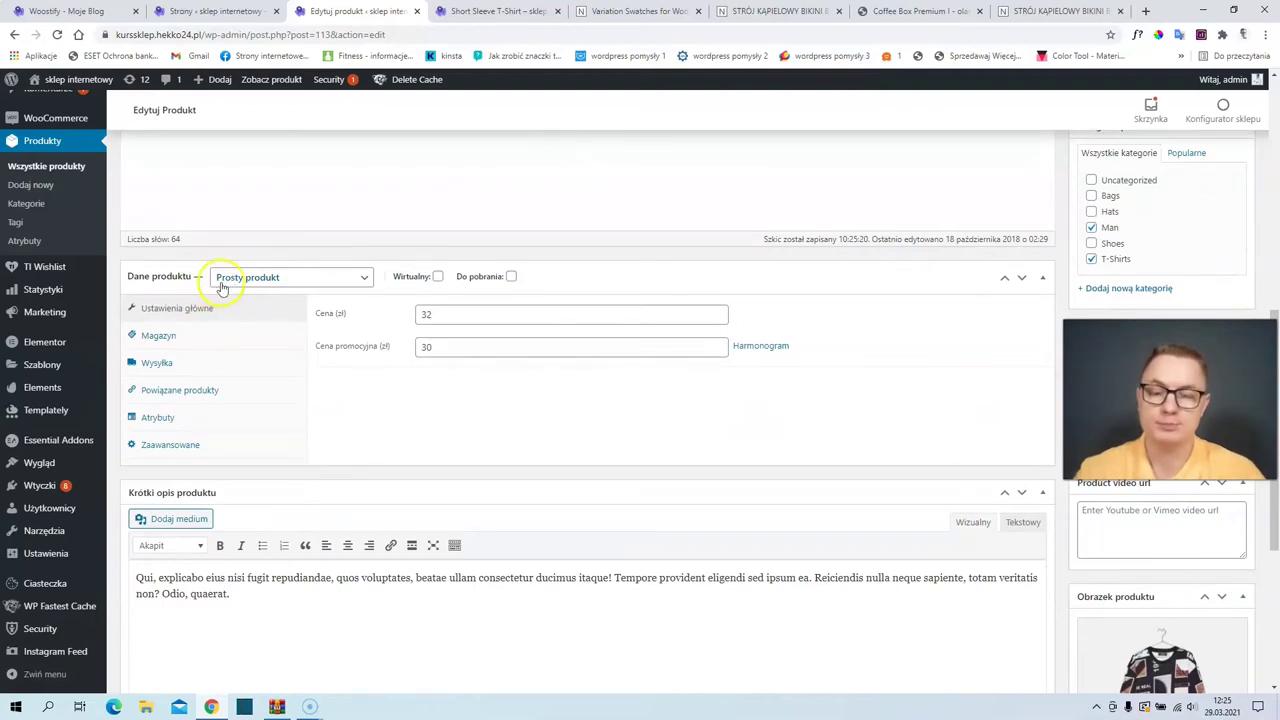
{"action": "left_click", "coordinate": [222, 285]}
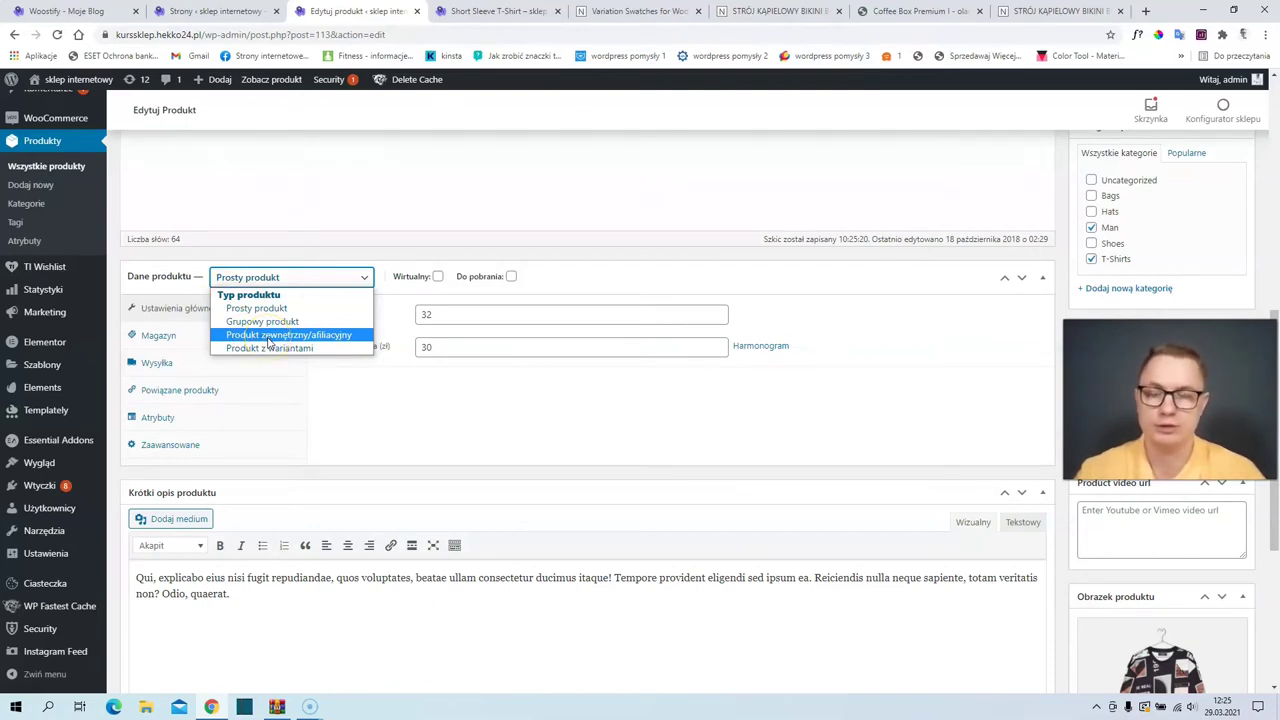
{"action": "left_click", "coordinate": [320, 310]}
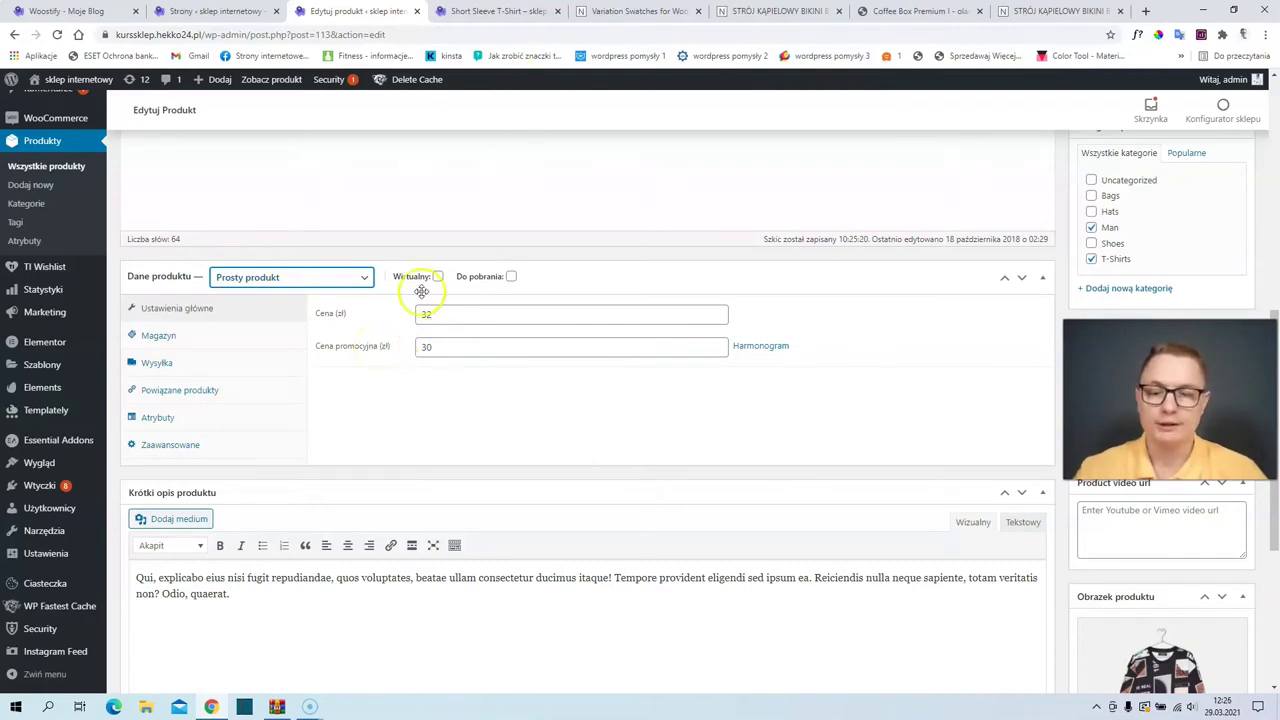
{"action": "scroll", "coordinate": [420, 295], "scroll_direction": "down", "scroll_amount": 2}
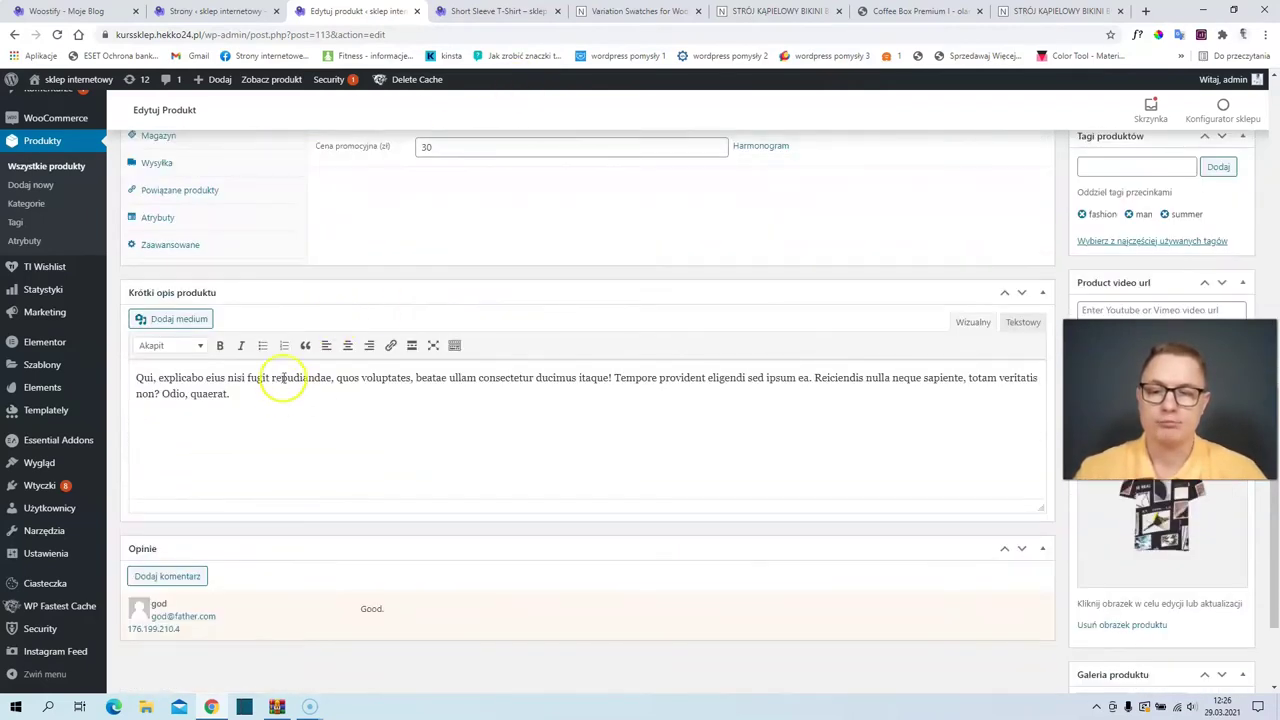
Step: Check where the short description appears on the product's preview page and compare it with the editor's field
{"action": "left_click", "coordinate": [505, 11]}
{"action": "scroll", "coordinate": [768, 285], "scroll_direction": "up", "scroll_amount": 3}
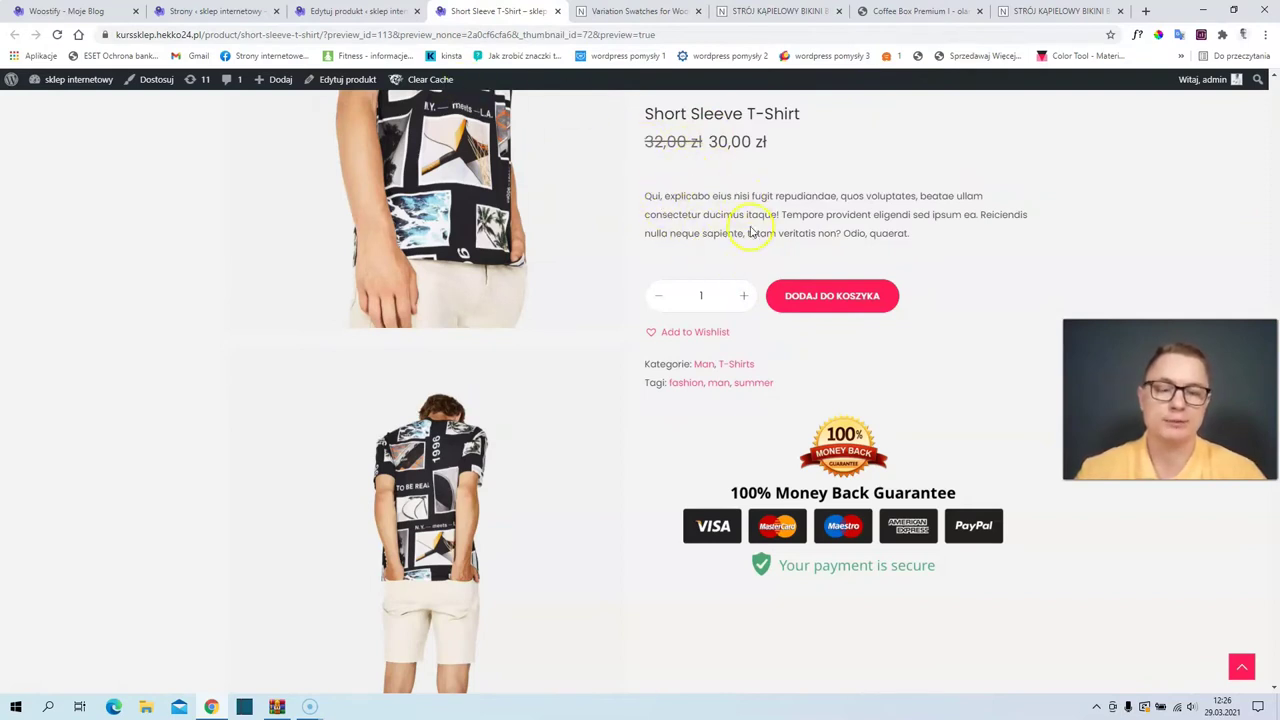
{"action": "scroll", "coordinate": [752, 231], "scroll_direction": "up", "scroll_amount": 1}
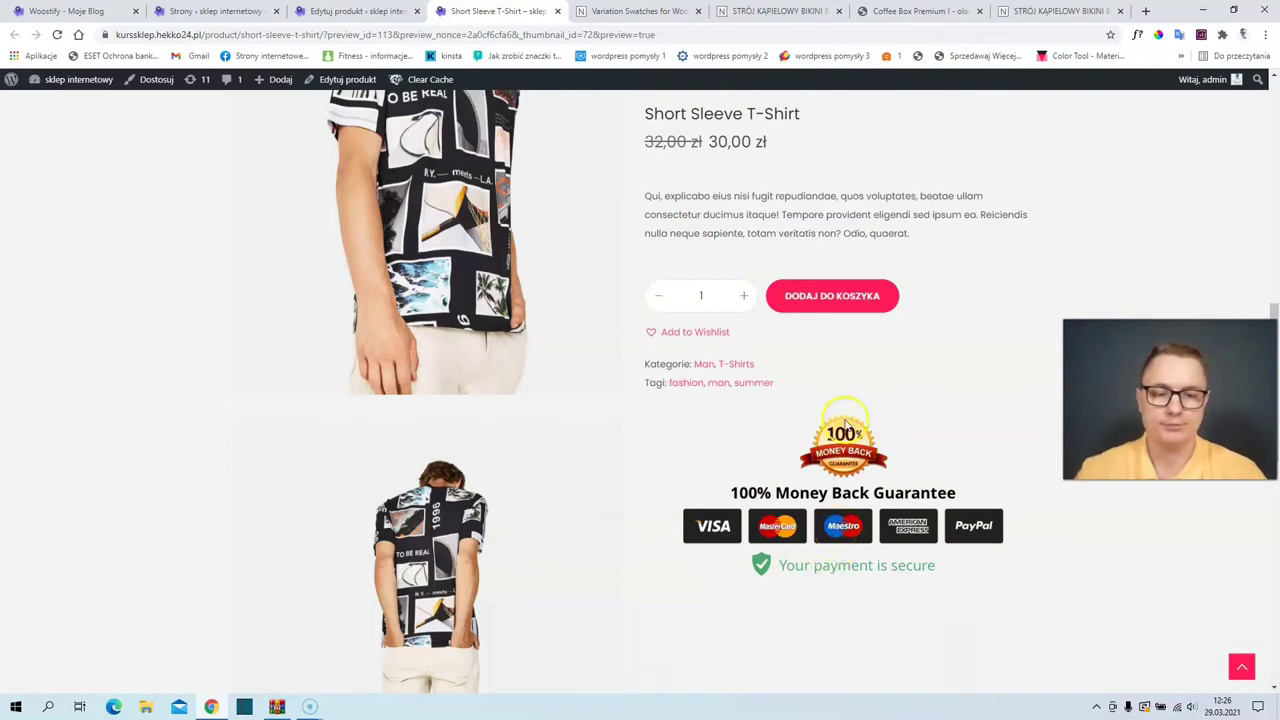
{"action": "left_click", "coordinate": [342, 11]}
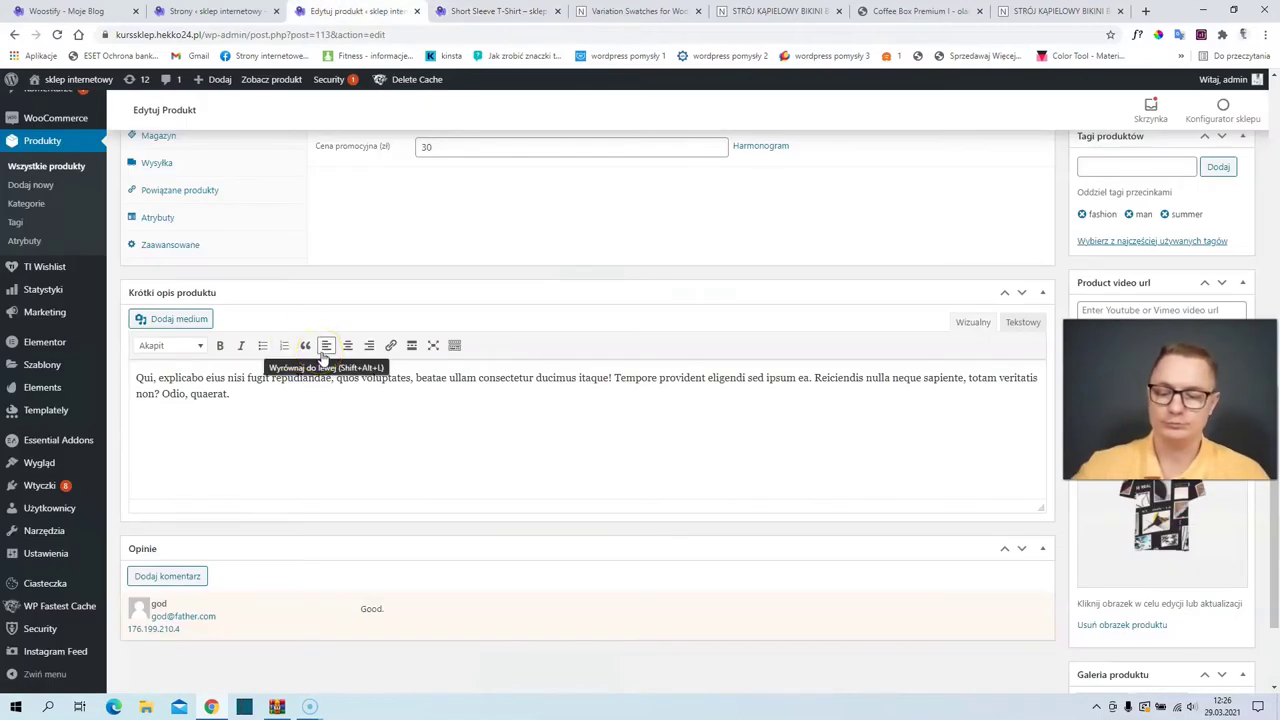
{"action": "scroll", "coordinate": [420, 340], "scroll_direction": "down", "scroll_amount": 1}
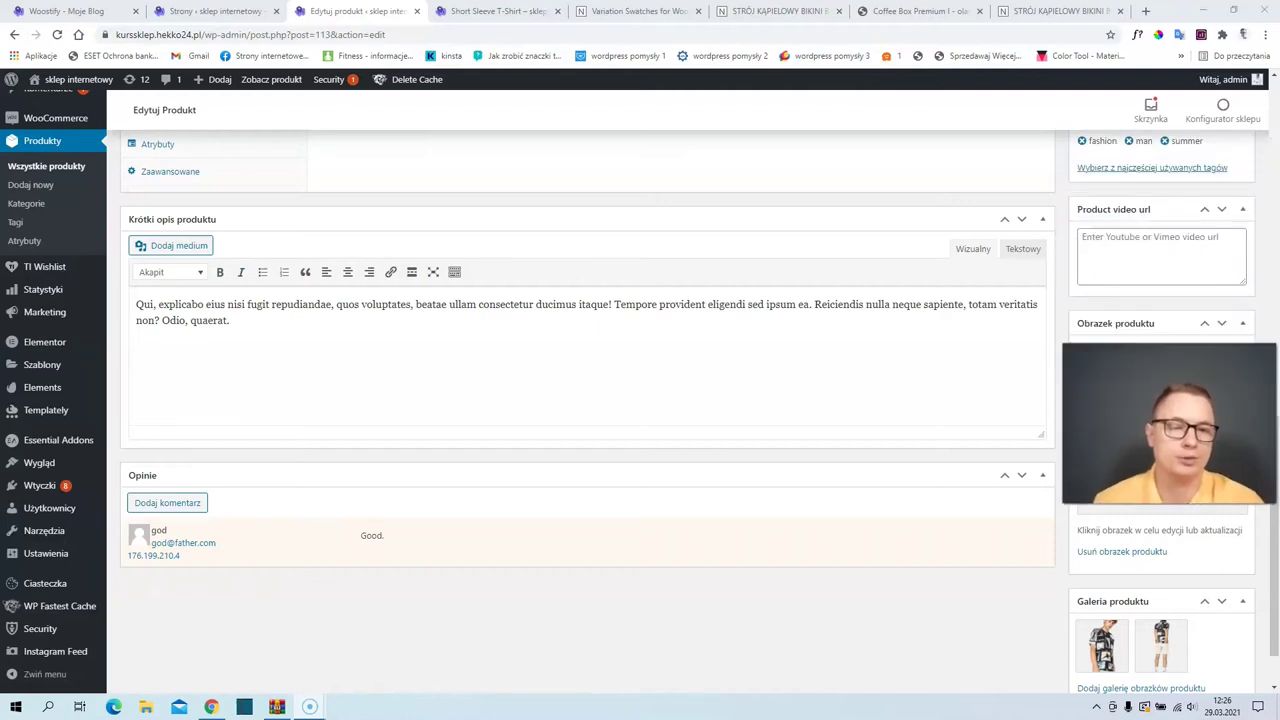
Step: Compare the product image and gallery settings in the editor with the photos on the preview page
{"action": "left_click", "coordinate": [1143, 243]}
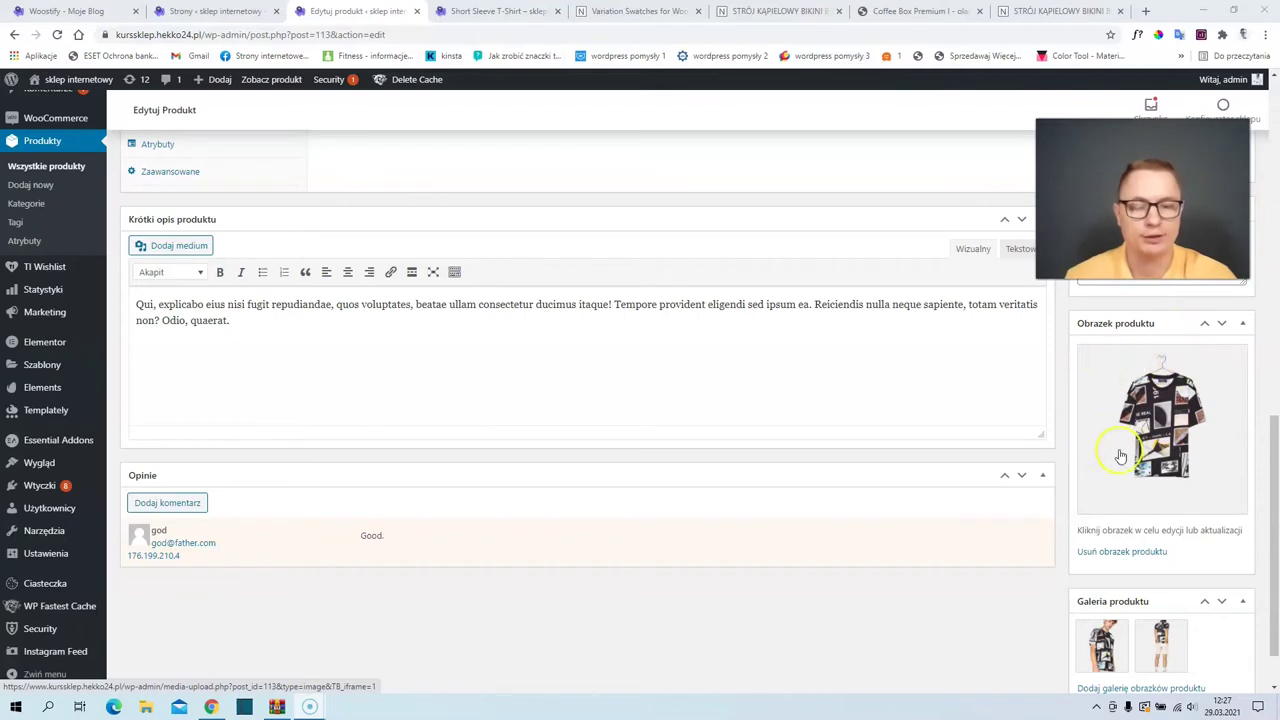
{"action": "left_click", "coordinate": [534, 11]}
{"action": "scroll", "coordinate": [440, 250], "scroll_direction": "up", "scroll_amount": 2}
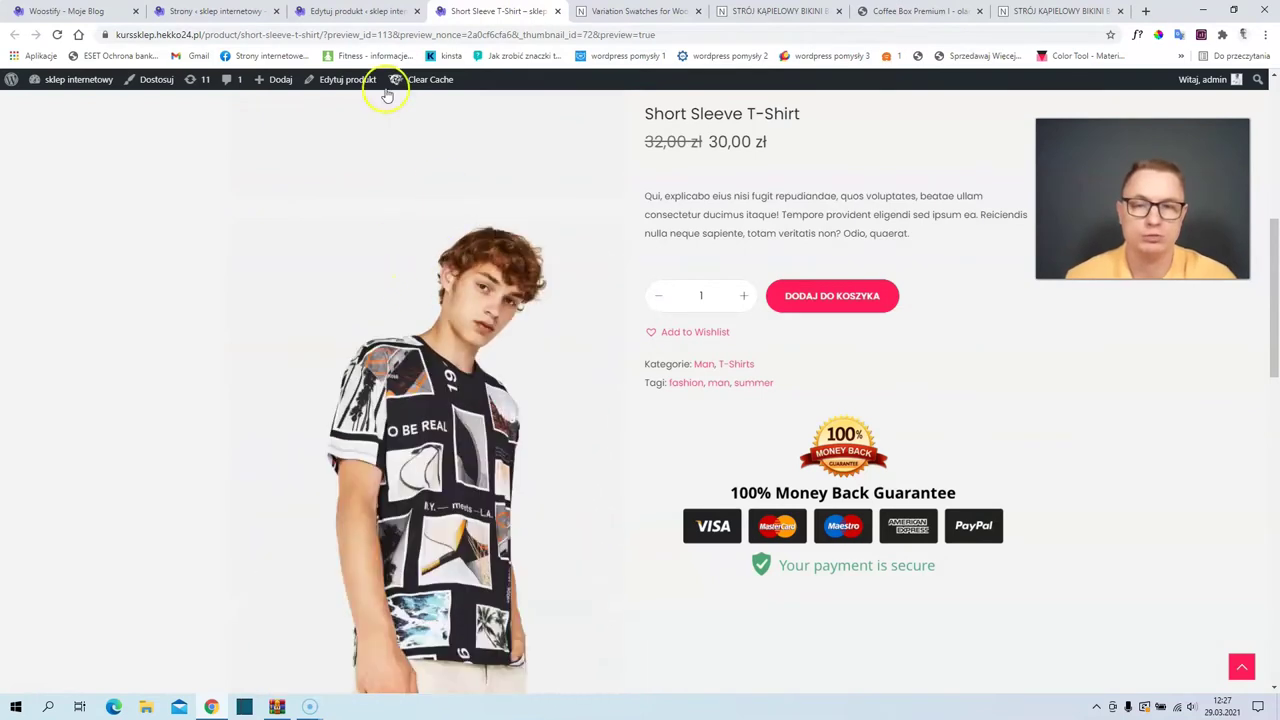
{"action": "left_click", "coordinate": [356, 11]}
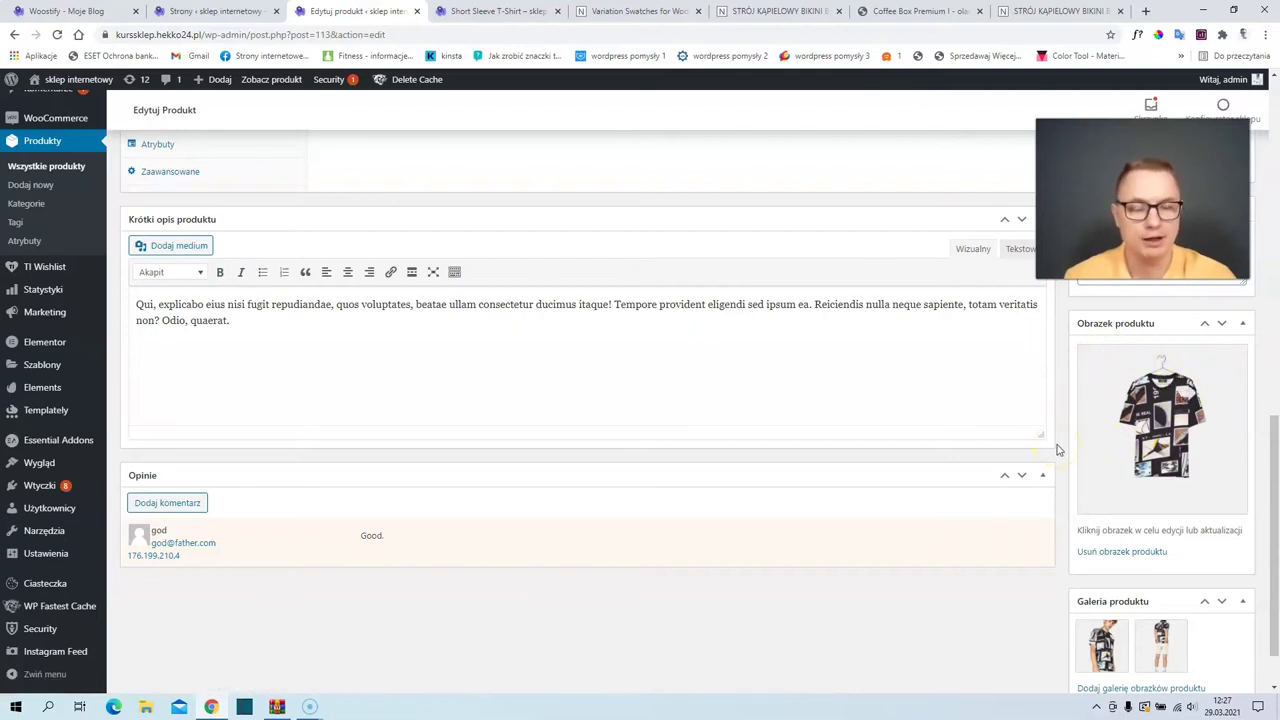
{"action": "scroll", "coordinate": [1062, 453], "scroll_direction": "down", "scroll_amount": 1}
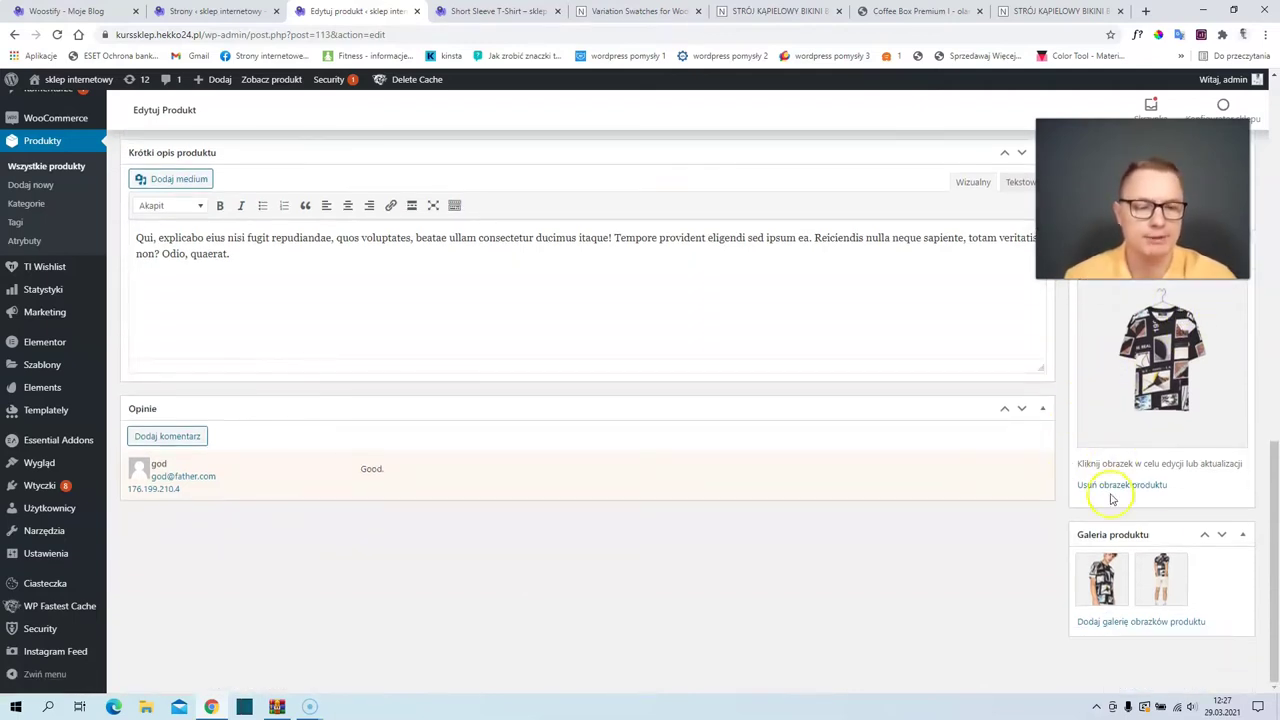
{"action": "left_click", "coordinate": [497, 11]}
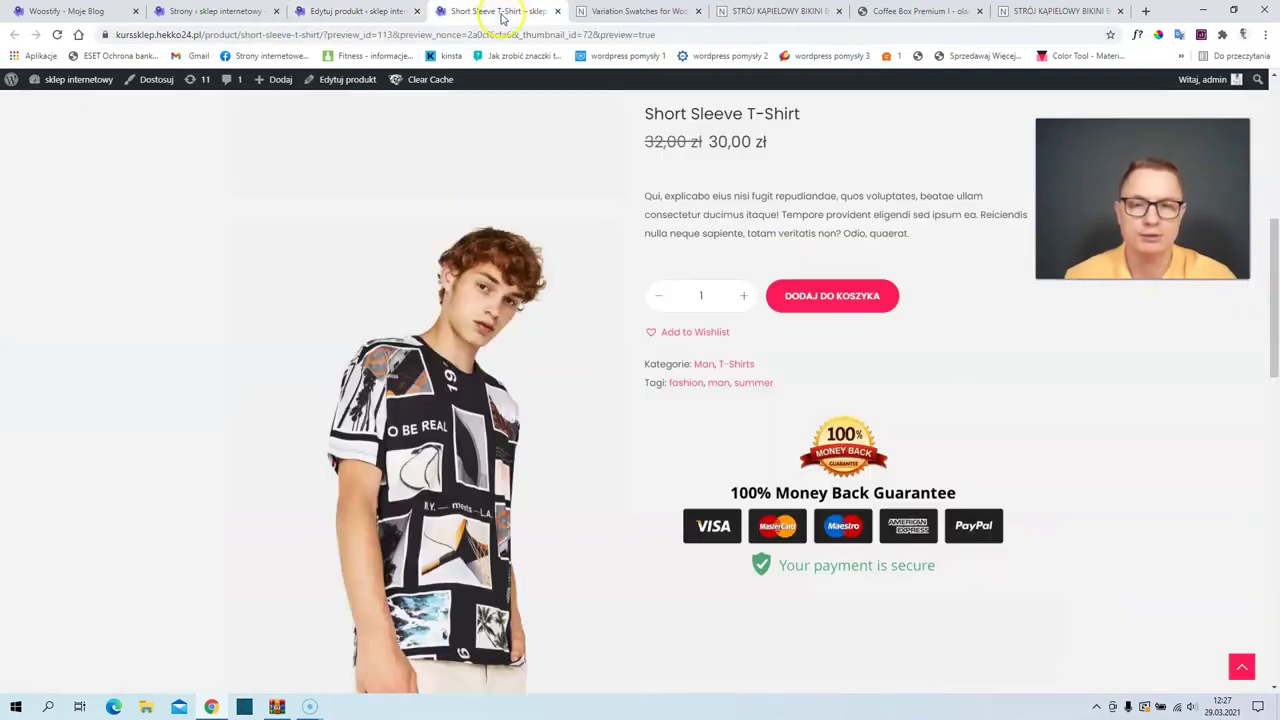
{"action": "scroll", "coordinate": [340, 340], "scroll_direction": "down", "scroll_amount": 3}
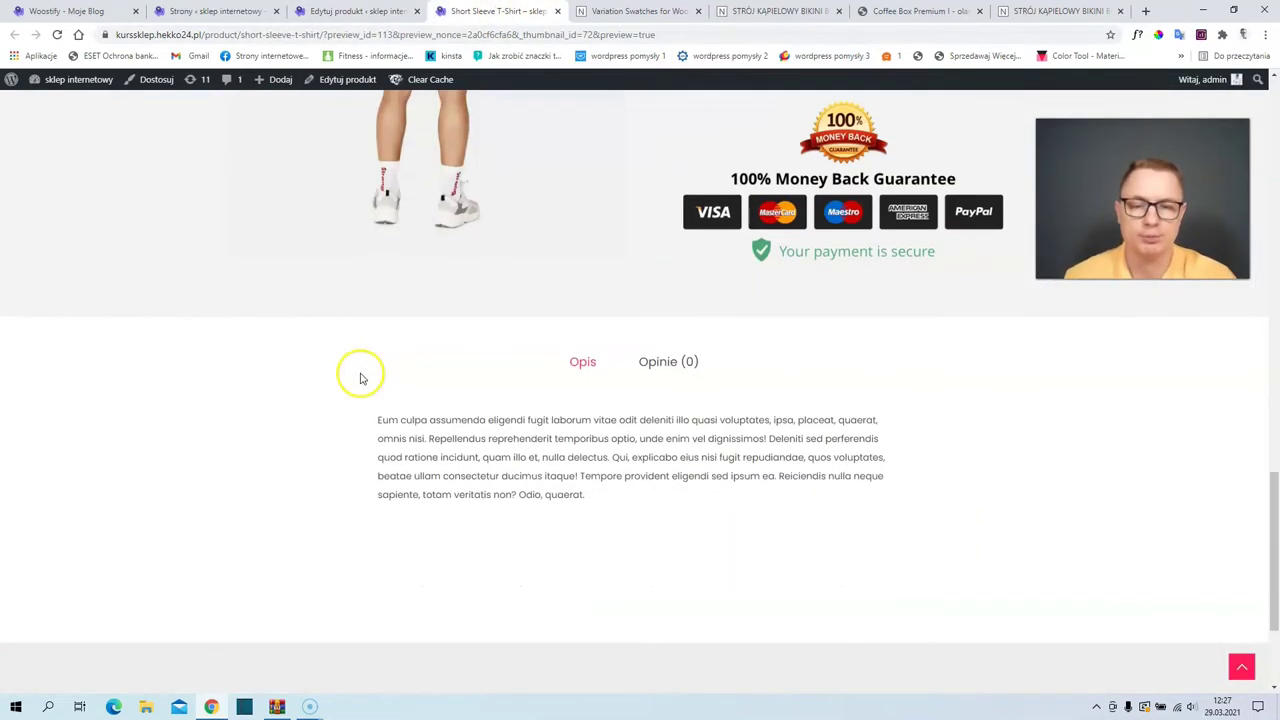
{"action": "left_click", "coordinate": [350, 14]}
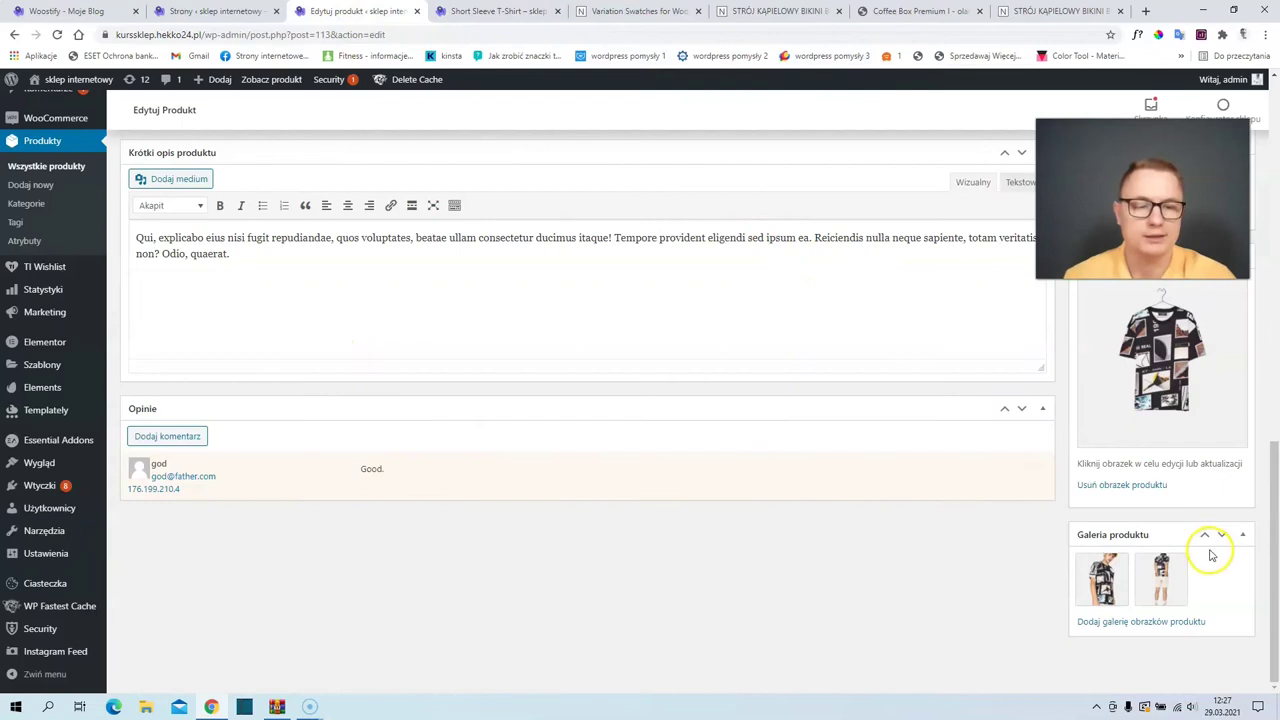
Step: Change the product type to "Produkt z wariantami" in the product data
{"action": "scroll", "coordinate": [523, 346], "scroll_direction": "up", "scroll_amount": 4}
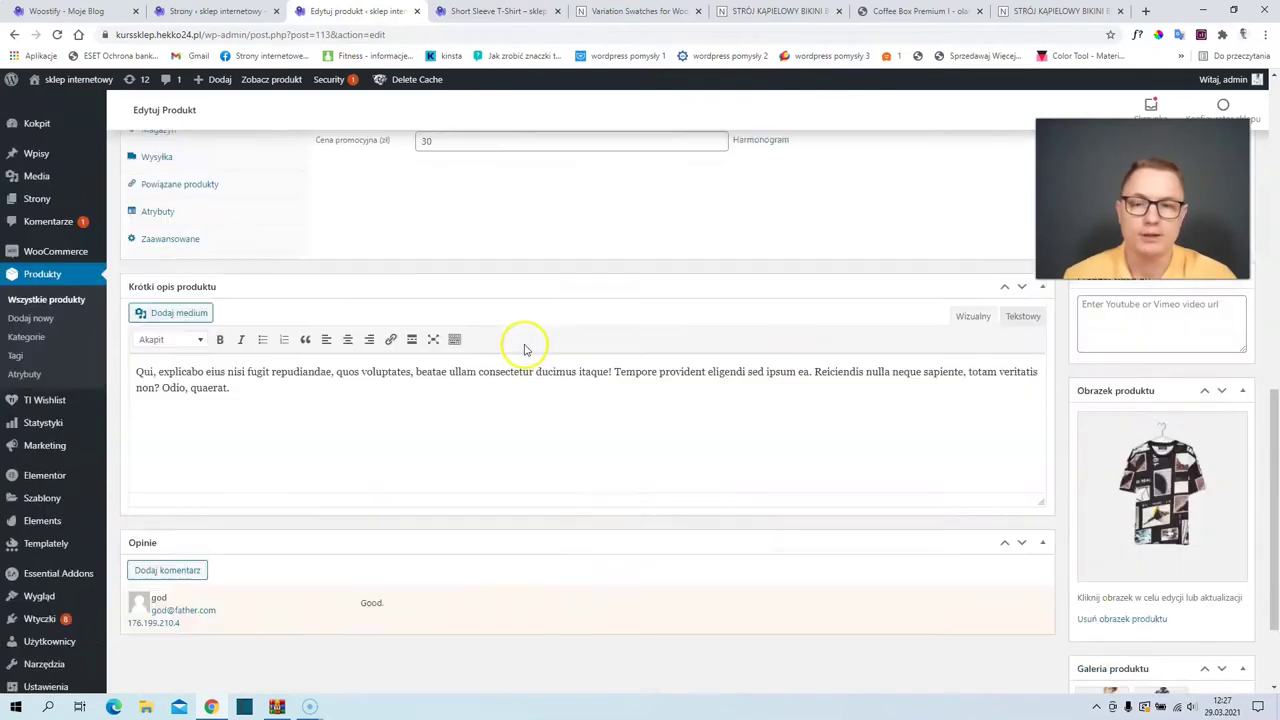
{"action": "scroll", "coordinate": [523, 346], "scroll_direction": "up", "scroll_amount": 1}
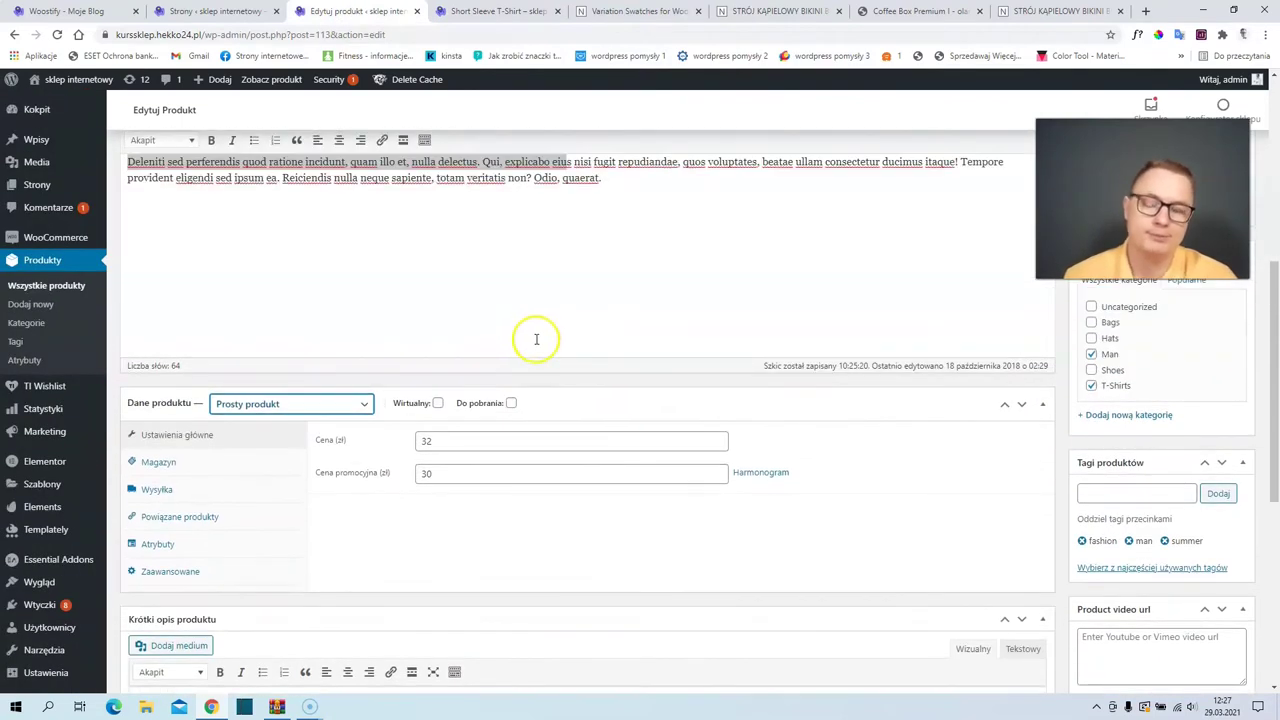
{"action": "left_click", "coordinate": [311, 408]}
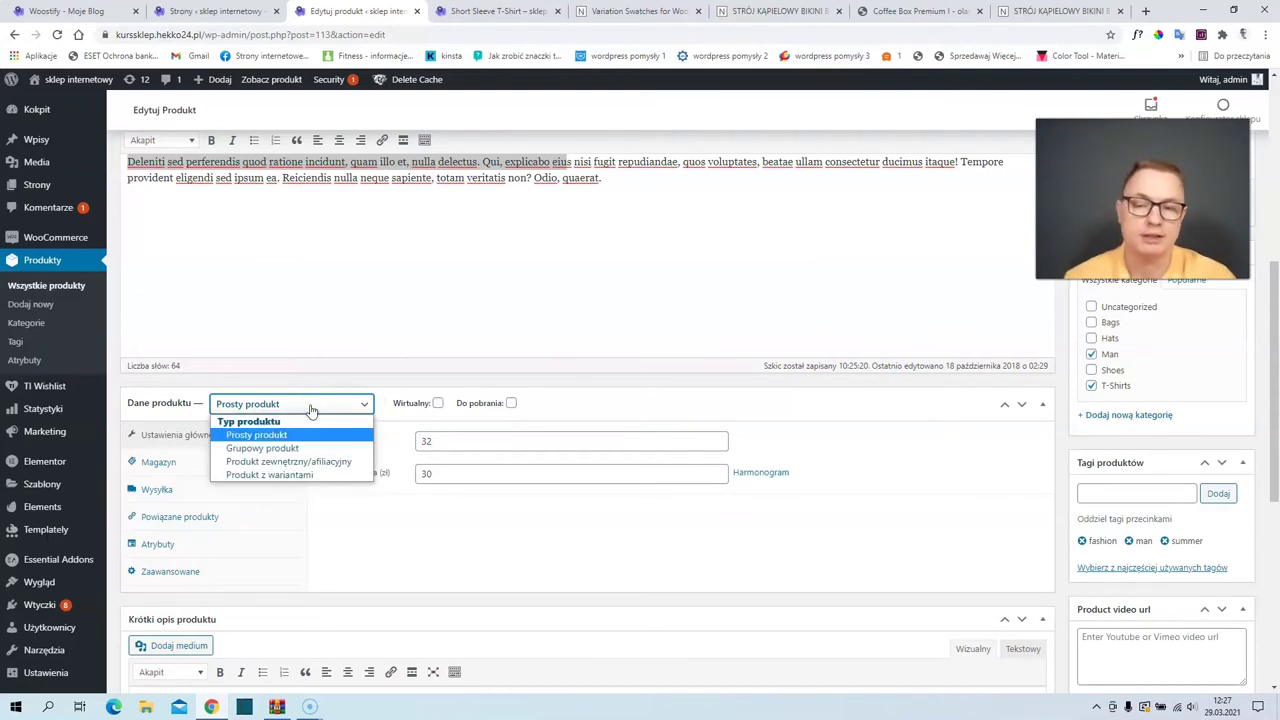
{"action": "left_click", "coordinate": [320, 477]}
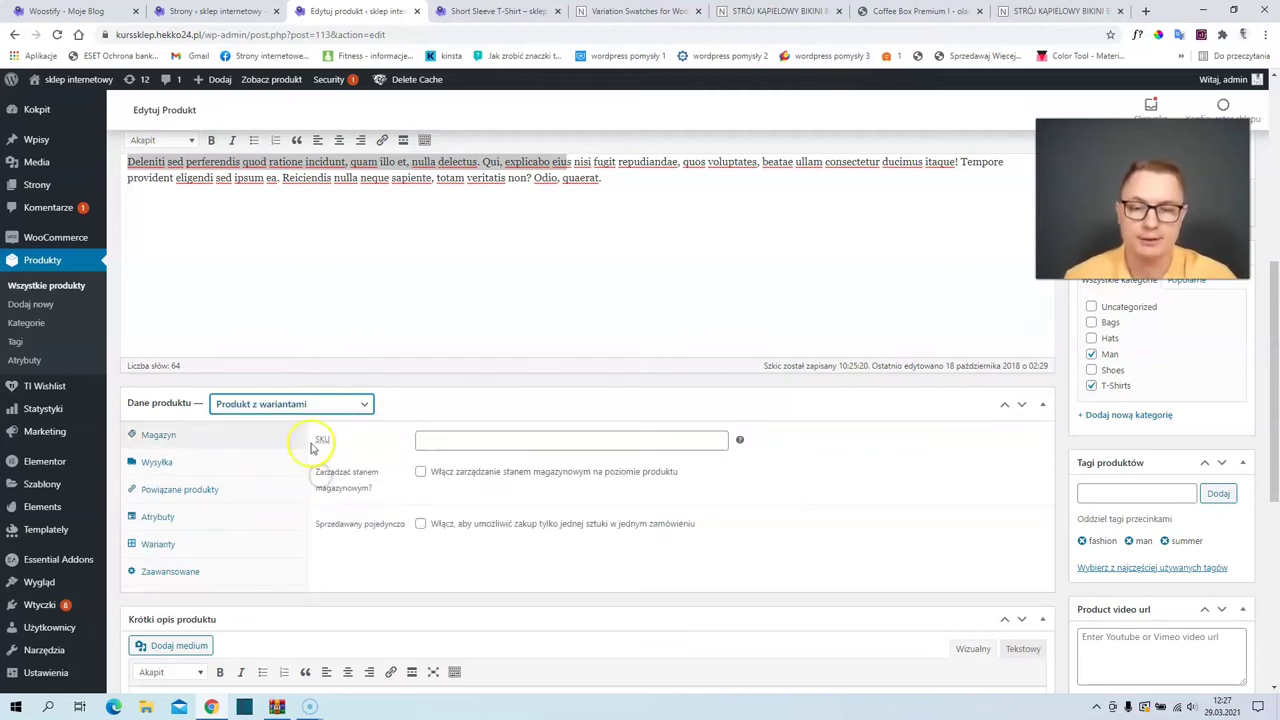
Step: Add a new custom product attribute named "Rozmiar" with the values "L | XL"
{"action": "left_click", "coordinate": [203, 520]}
{"action": "left_click", "coordinate": [352, 438]}
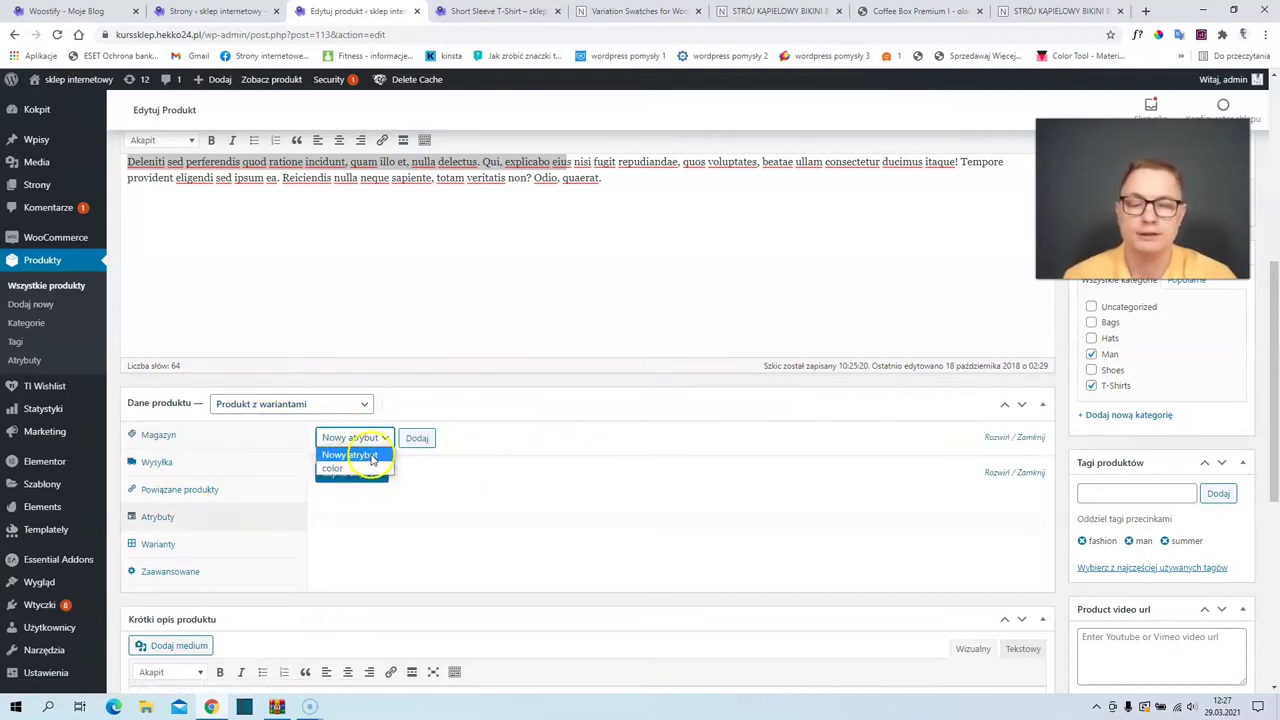
{"action": "left_click", "coordinate": [371, 456]}
{"action": "left_click", "coordinate": [417, 438]}
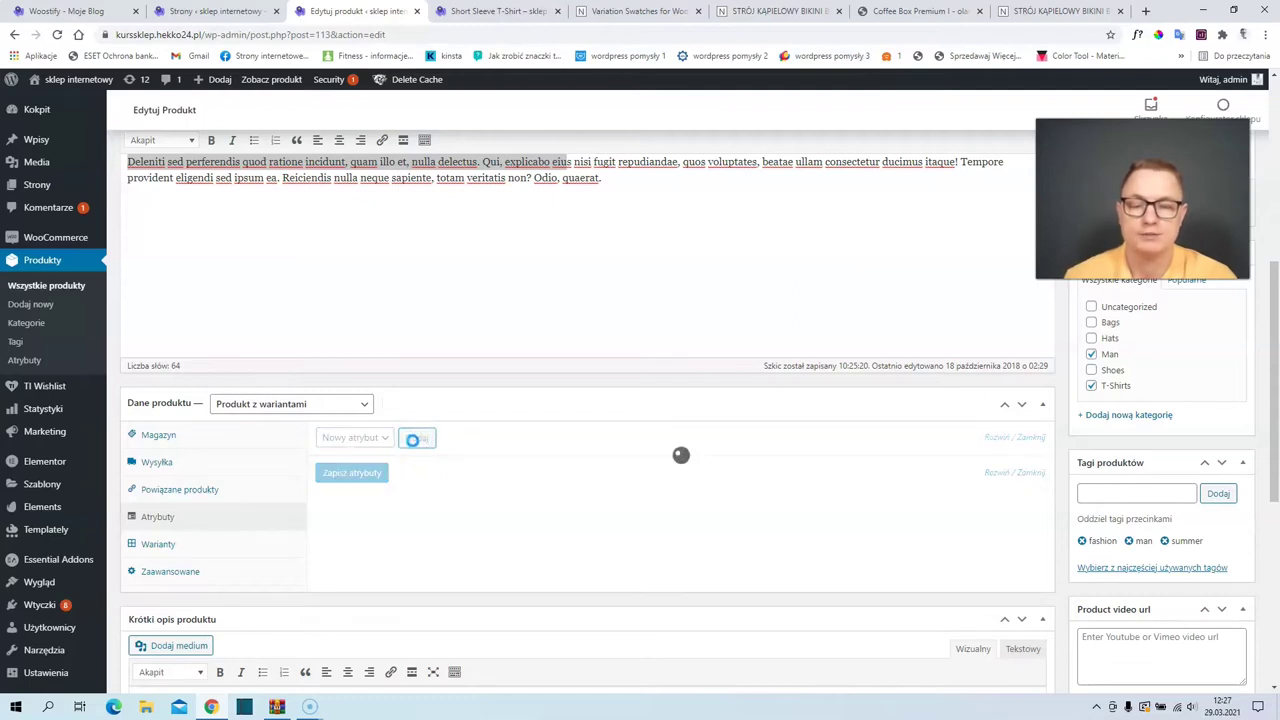
{"action": "left_click", "coordinate": [371, 518]}
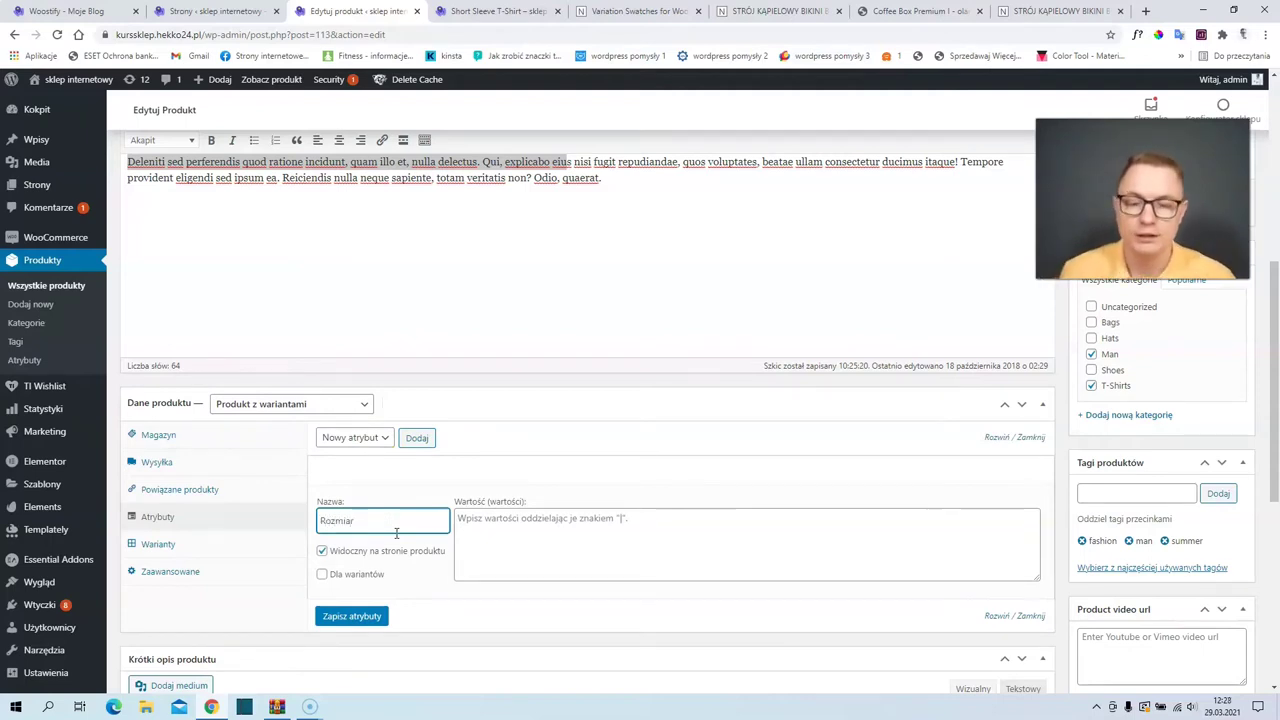
{"action": "left_click", "coordinate": [476, 521]}
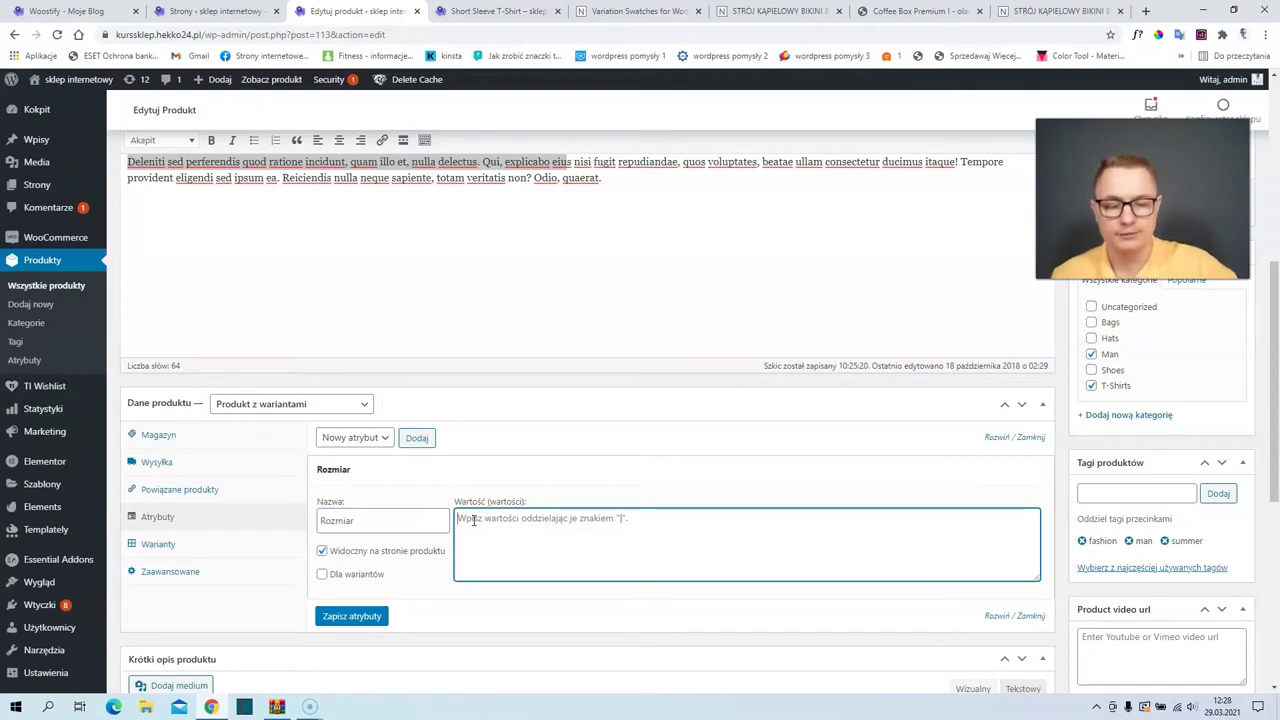
{"action": "type", "text": "L | XL"}
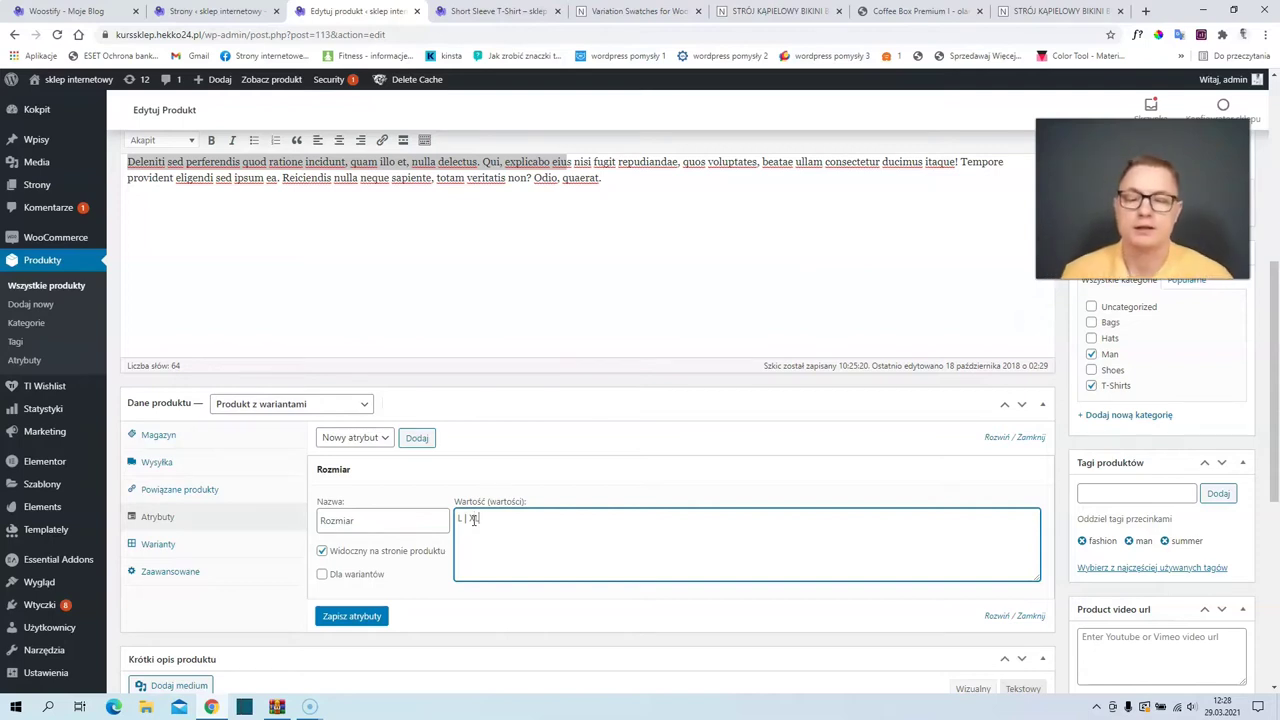
Step: Enable the "Rozmiar" attribute for variants and save the product's attributes
{"action": "left_click", "coordinate": [322, 576]}
{"action": "scroll", "coordinate": [375, 595], "scroll_direction": "down", "scroll_amount": 1}
{"action": "left_click", "coordinate": [368, 551]}
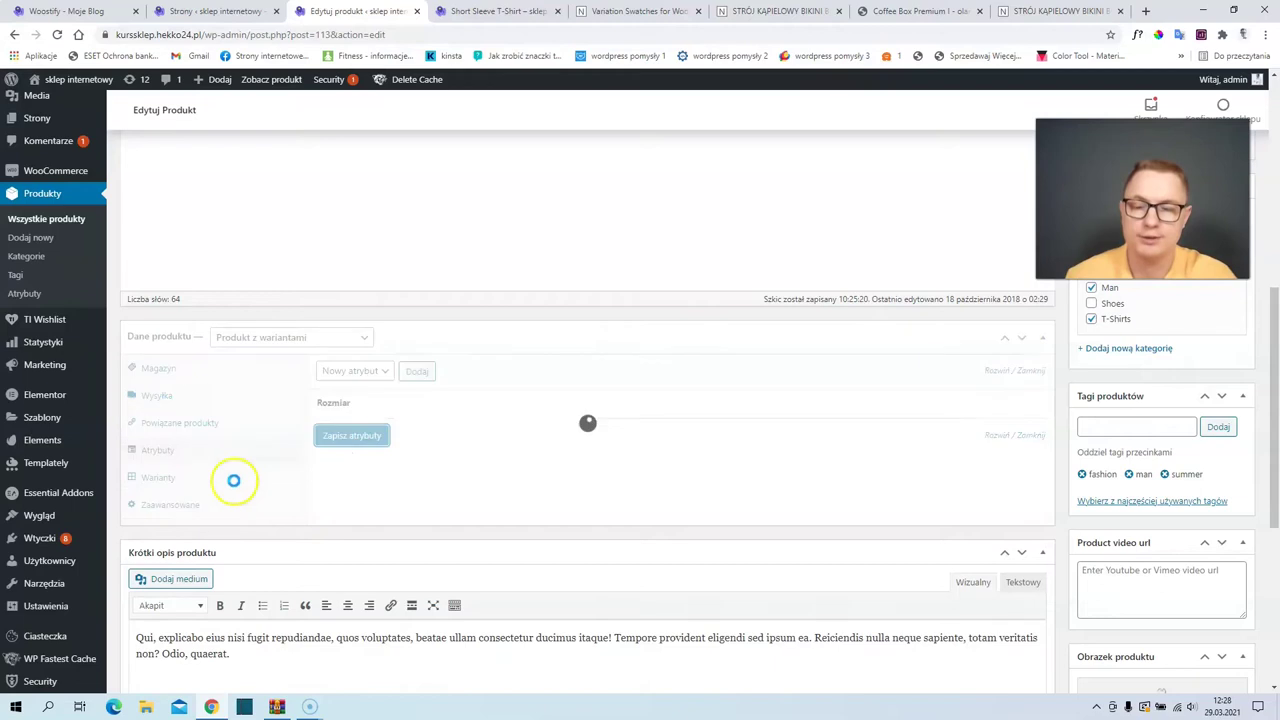
Step: Generate the product's variants from all attributes and confirm the creation
{"action": "left_click", "coordinate": [181, 480]}
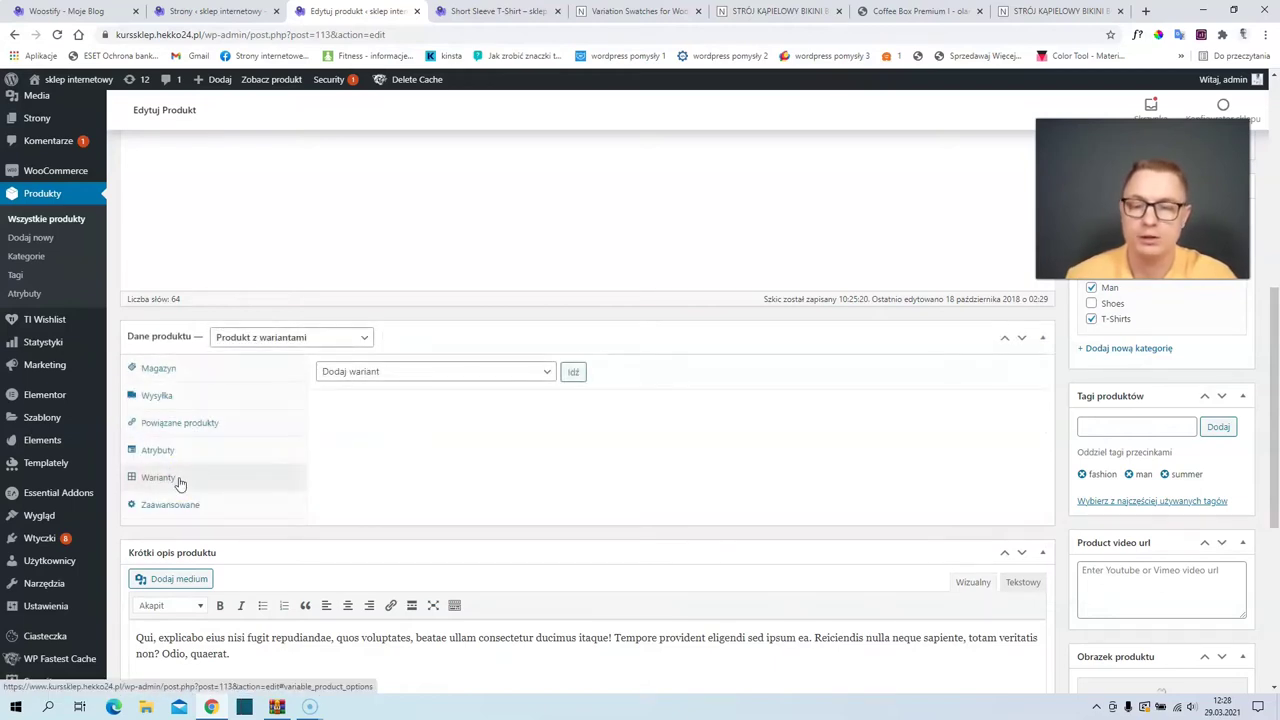
{"action": "left_click", "coordinate": [392, 375]}
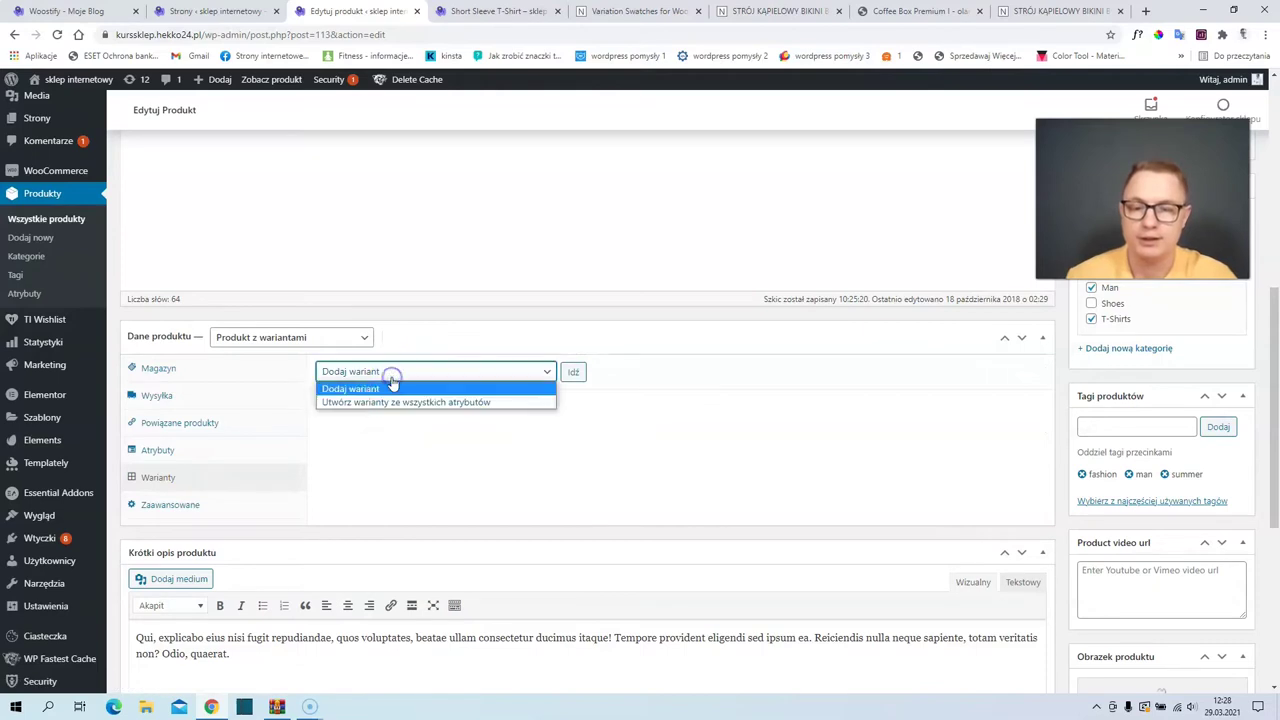
{"action": "left_click", "coordinate": [398, 402]}
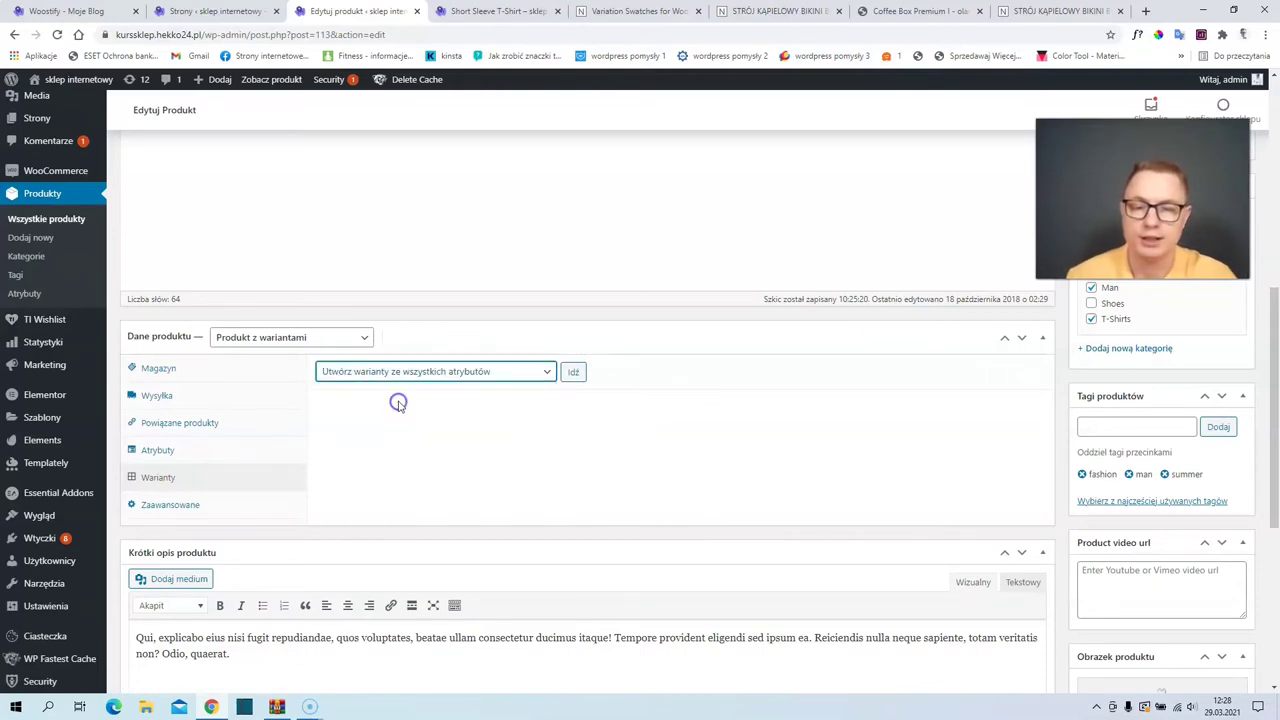
{"action": "left_click", "coordinate": [573, 372]}
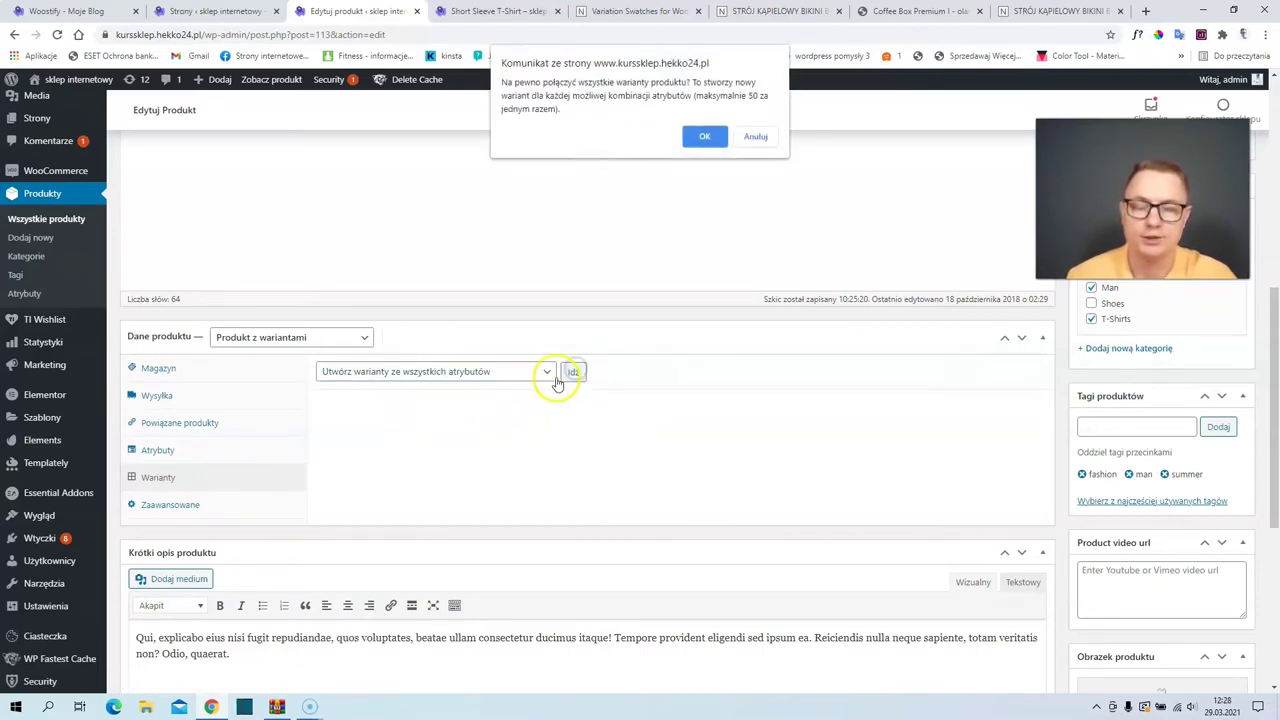
{"action": "left_click", "coordinate": [701, 137]}
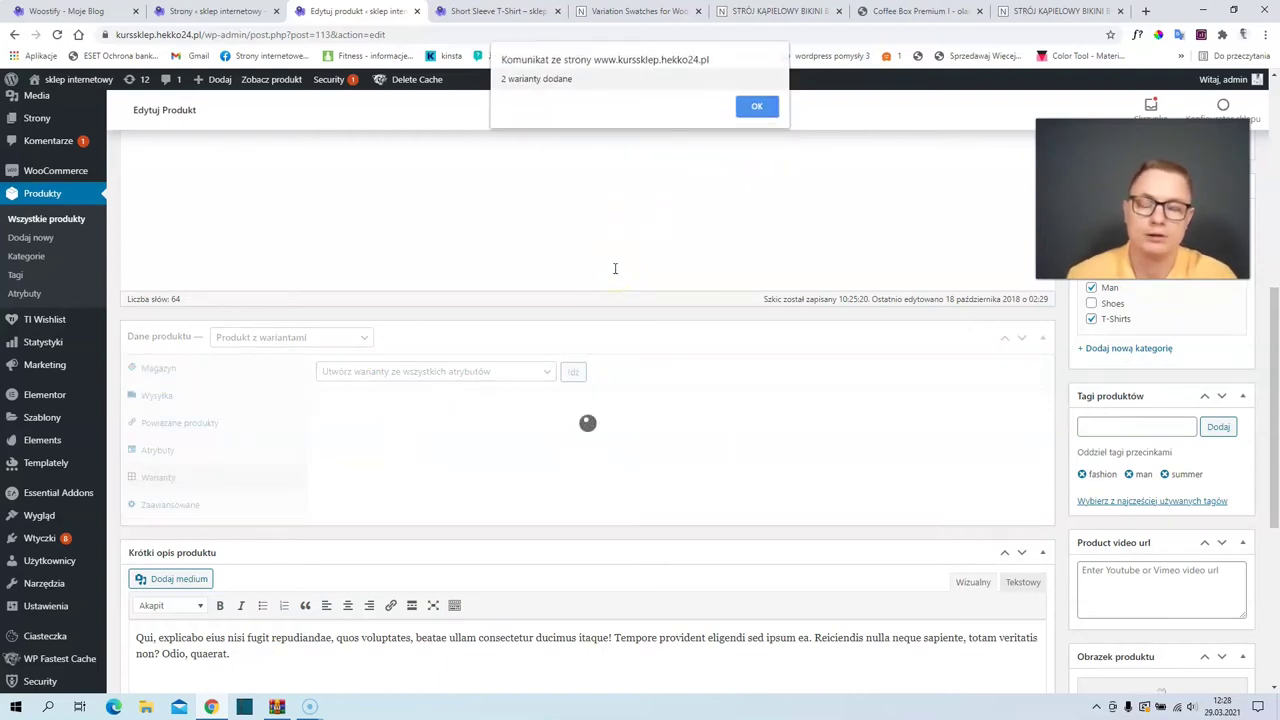
{"action": "left_click", "coordinate": [757, 104]}
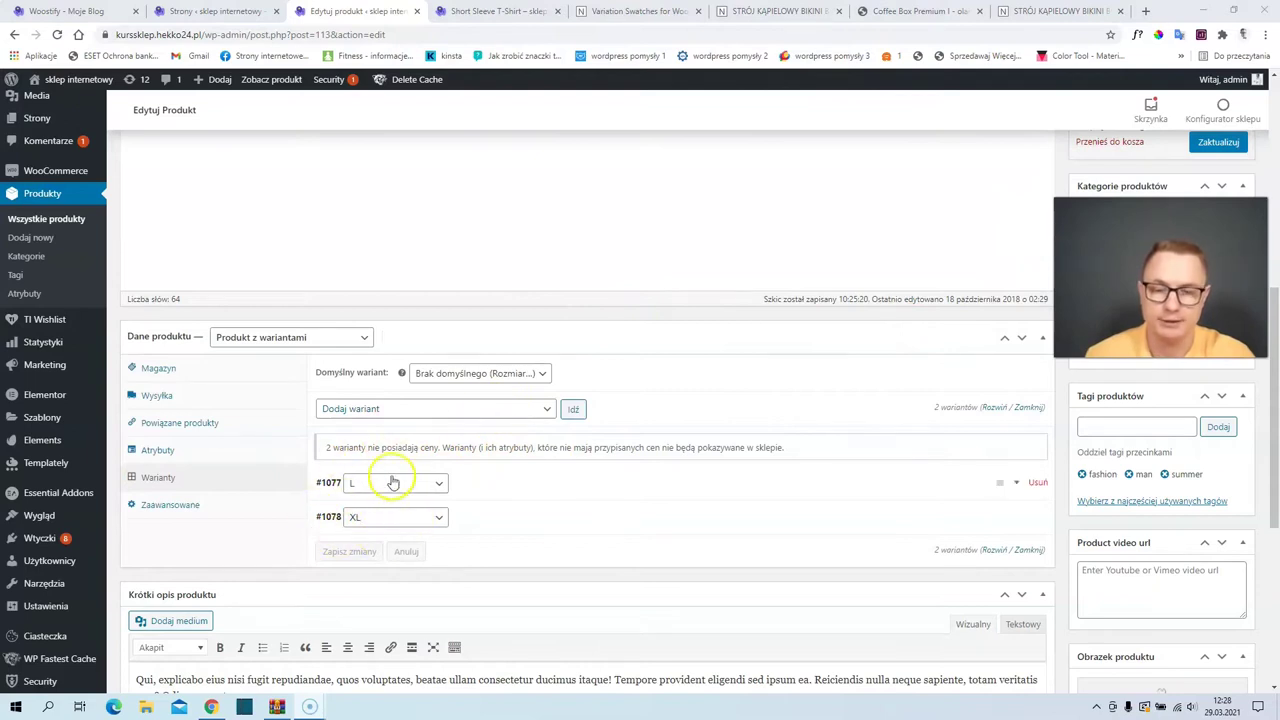
Step: Set the L variant's regular price to 30 zł and its sale price to 24 zł, and save the variant changes
{"action": "left_click", "coordinate": [330, 488]}
{"action": "scroll", "coordinate": [360, 490], "scroll_direction": "down", "scroll_amount": 2}
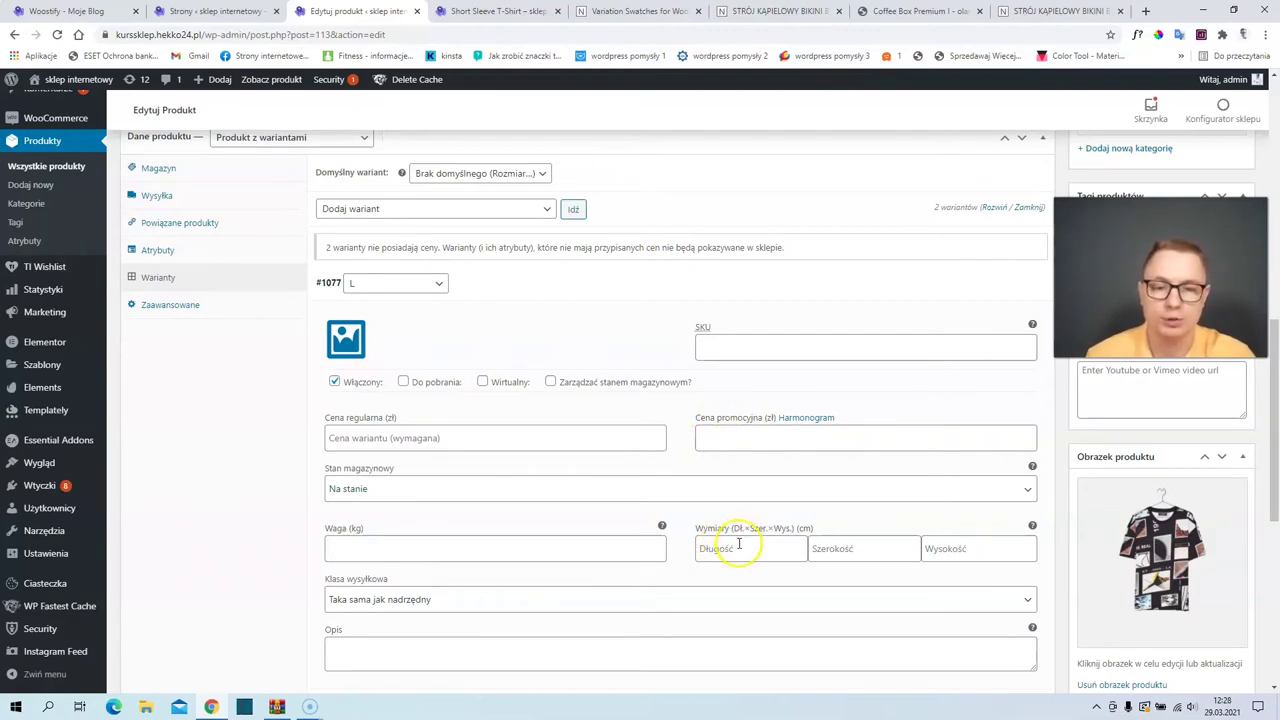
{"action": "scroll", "coordinate": [791, 434], "scroll_direction": "down", "scroll_amount": 2}
{"action": "left_click", "coordinate": [429, 304]}
{"action": "type", "text": "30"}
{"action": "left_click", "coordinate": [770, 301]}
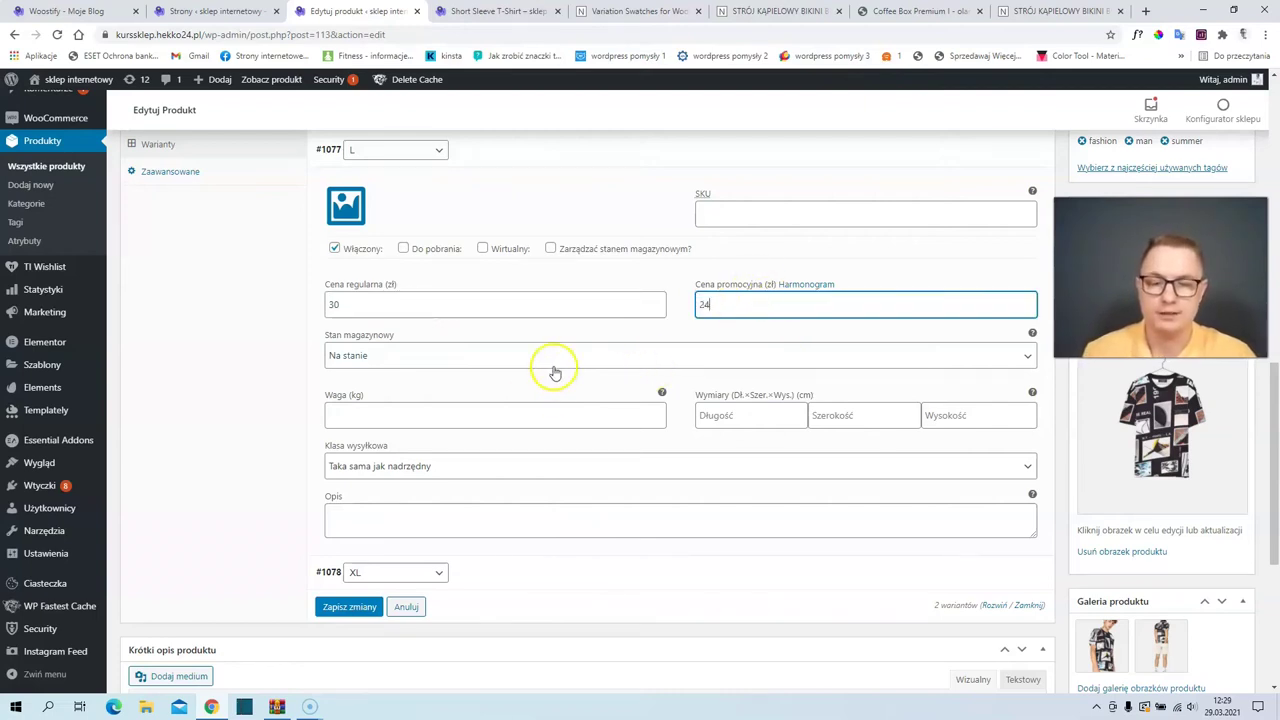
{"action": "left_click", "coordinate": [341, 611]}
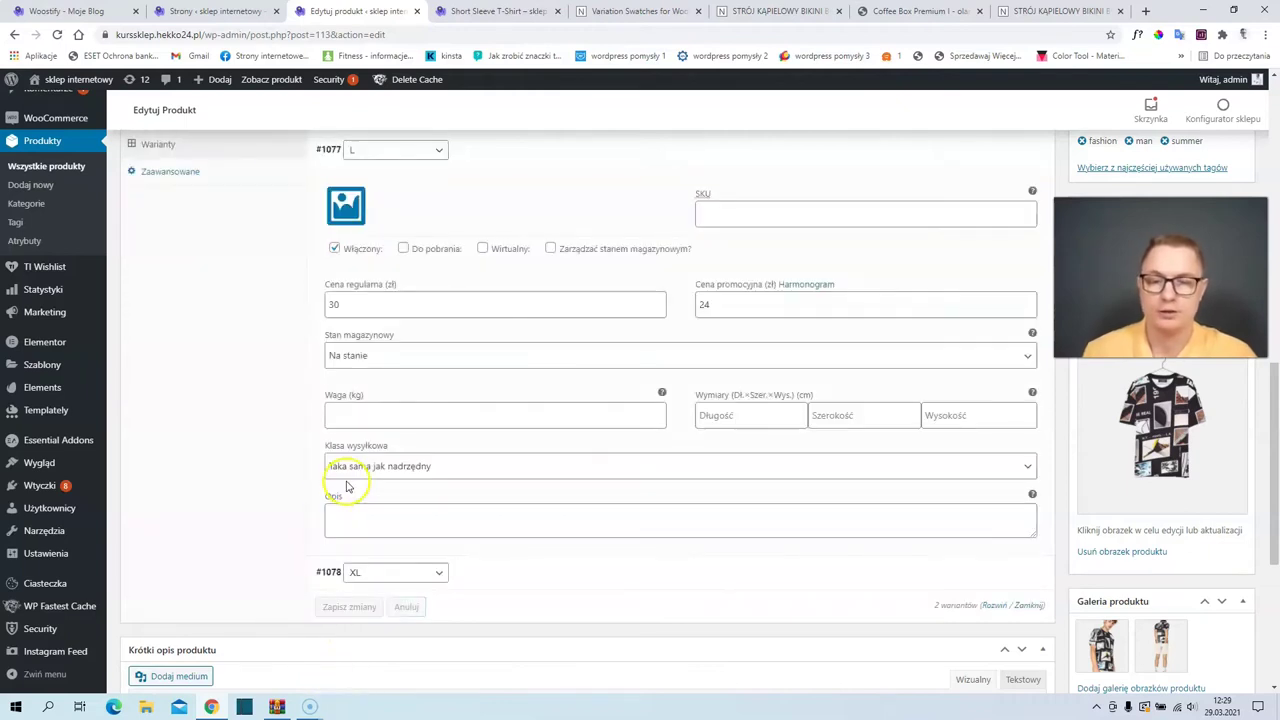
Step: Set the XL variant's regular price to 30 zł and sale price to 24 zł, and save the variant changes
{"action": "scroll", "coordinate": [306, 440], "scroll_direction": "up", "scroll_amount": 3}
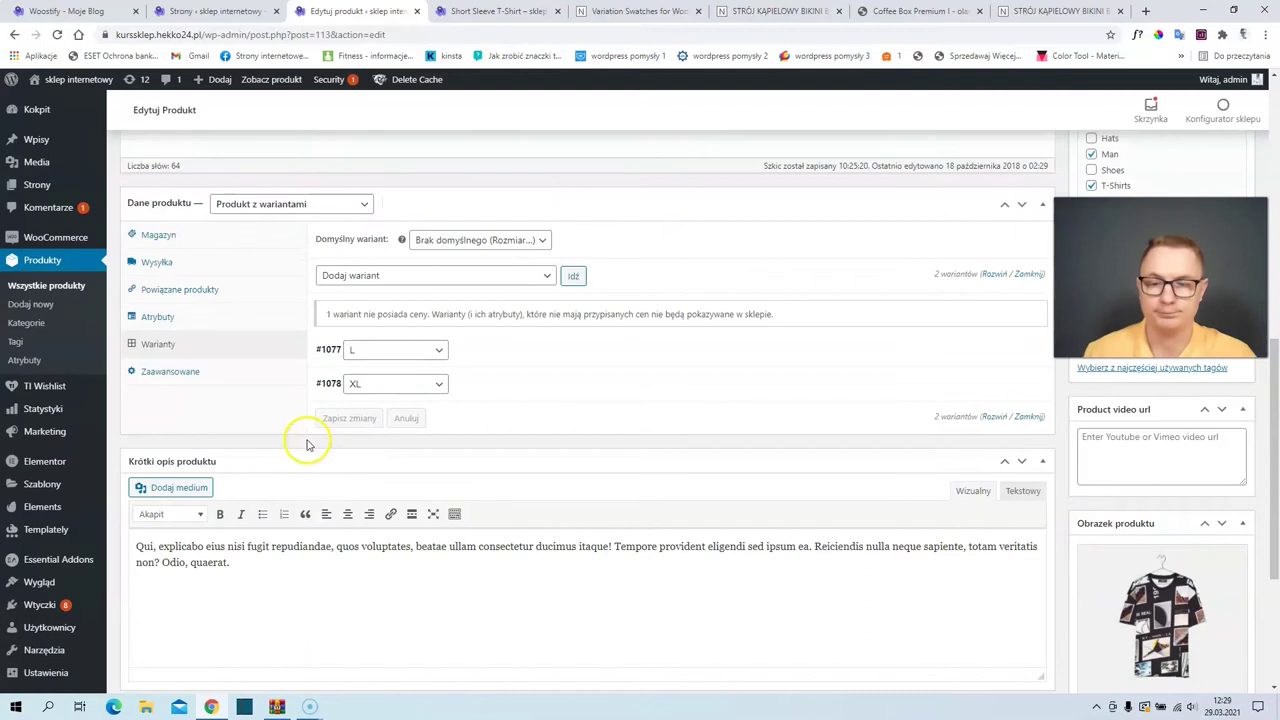
{"action": "left_click", "coordinate": [330, 386]}
{"action": "left_click", "coordinate": [371, 537]}
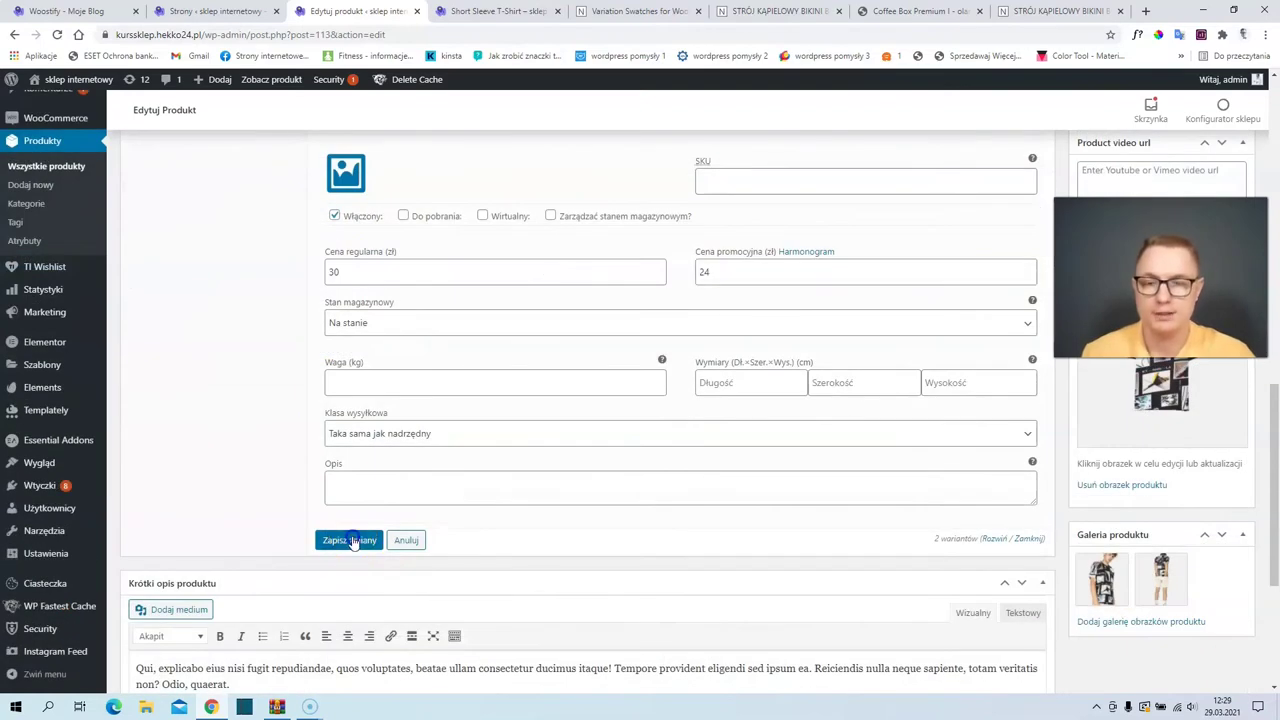
{"action": "left_click", "coordinate": [351, 539]}
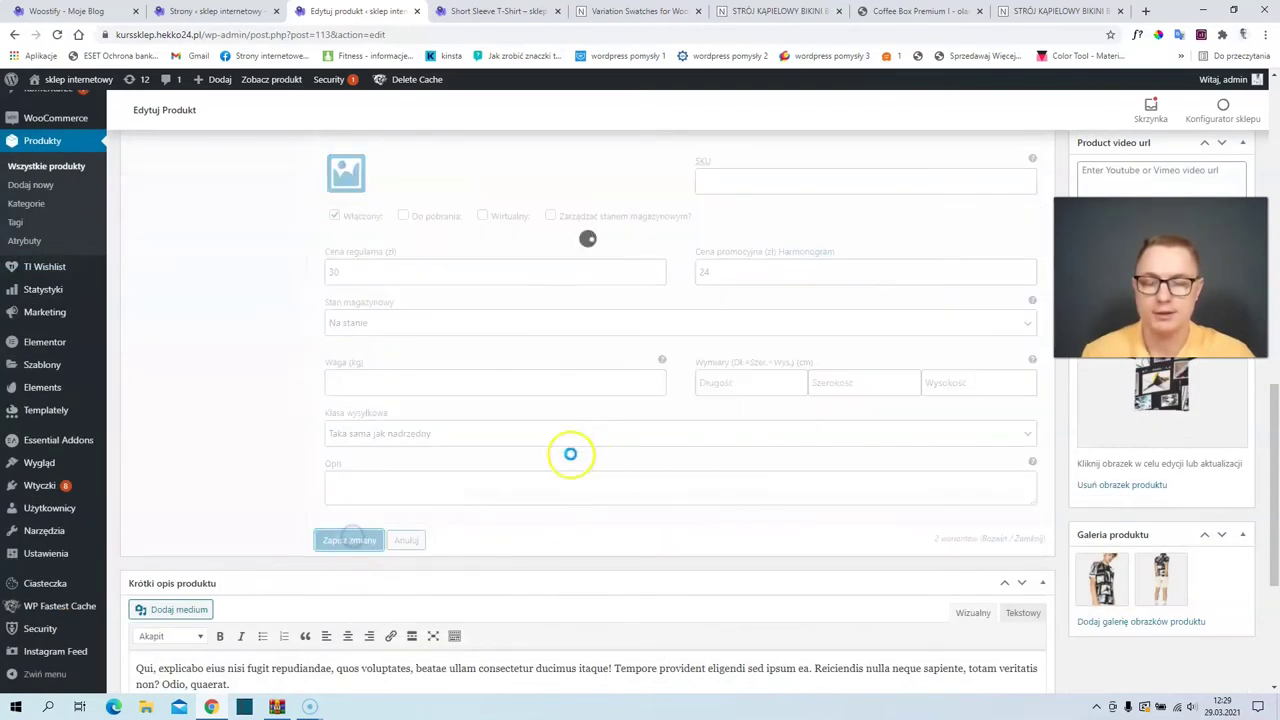
Step: Preview the product's changes in the shop and select size L under "Rozmiar" on the product page
{"action": "scroll", "coordinate": [914, 351], "scroll_direction": "up", "scroll_amount": 15}
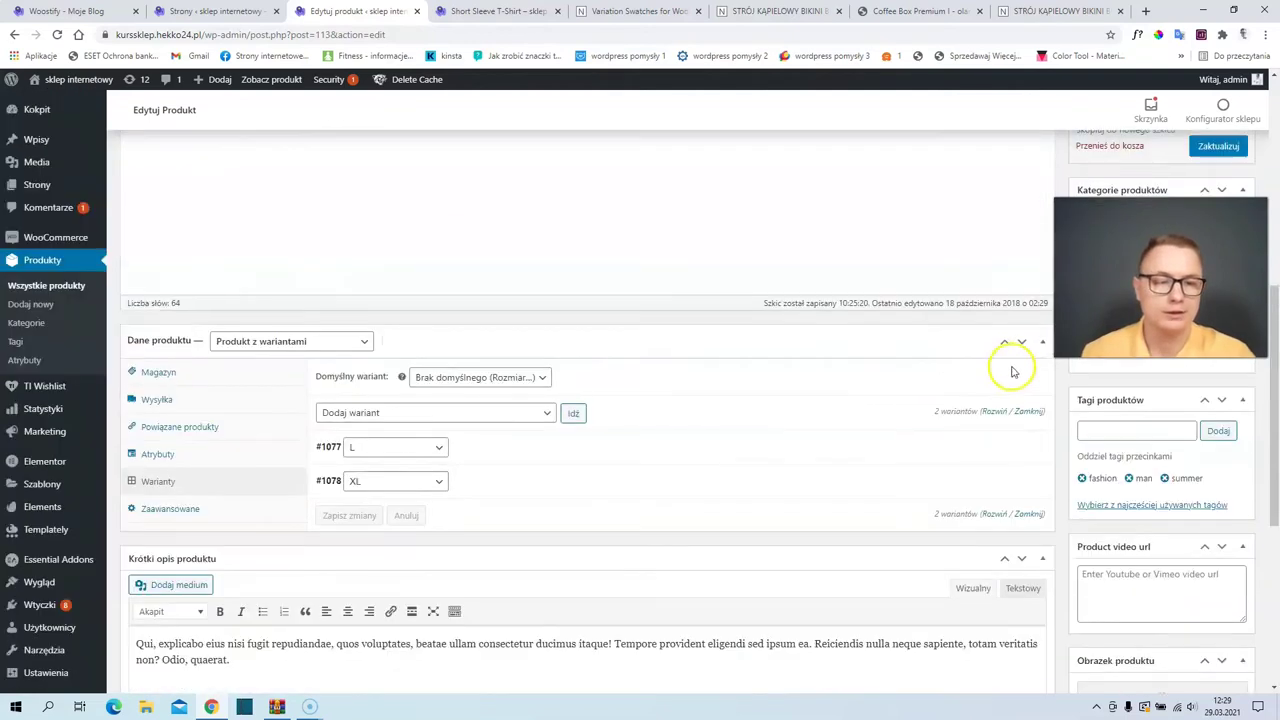
{"action": "left_click", "coordinate": [1206, 188]}
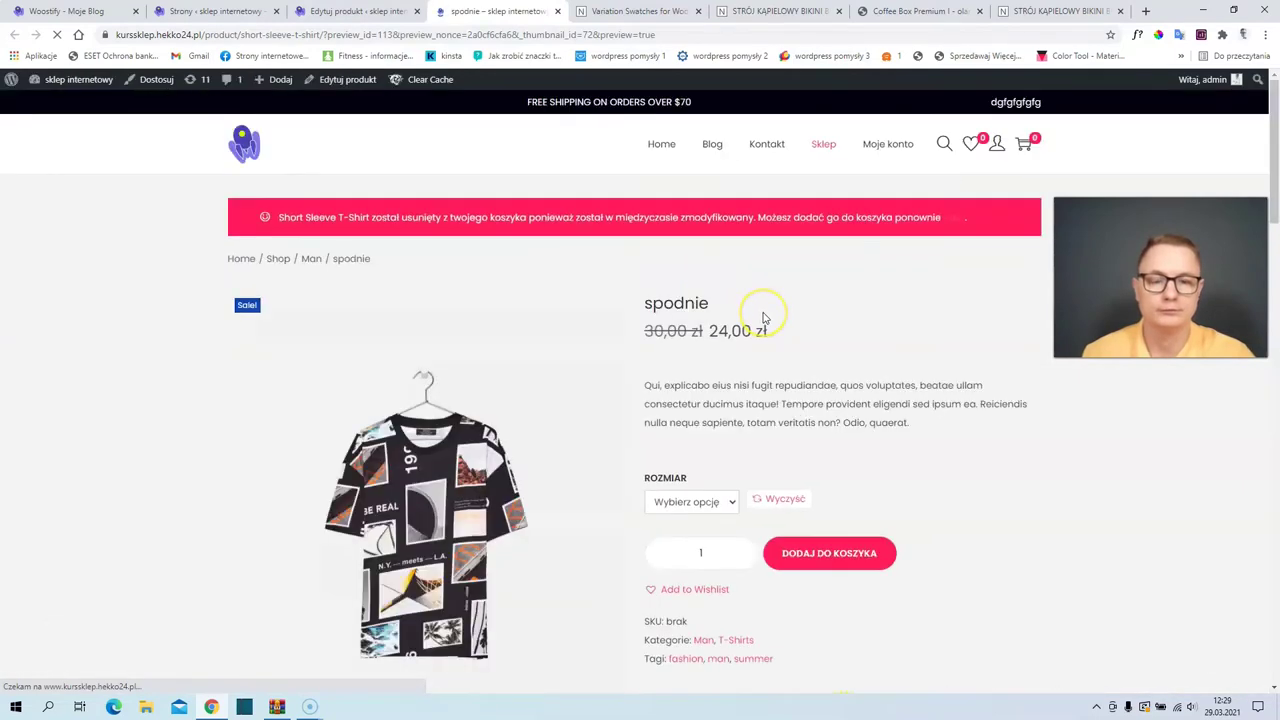
{"action": "scroll", "coordinate": [763, 318], "scroll_direction": "down", "scroll_amount": 2}
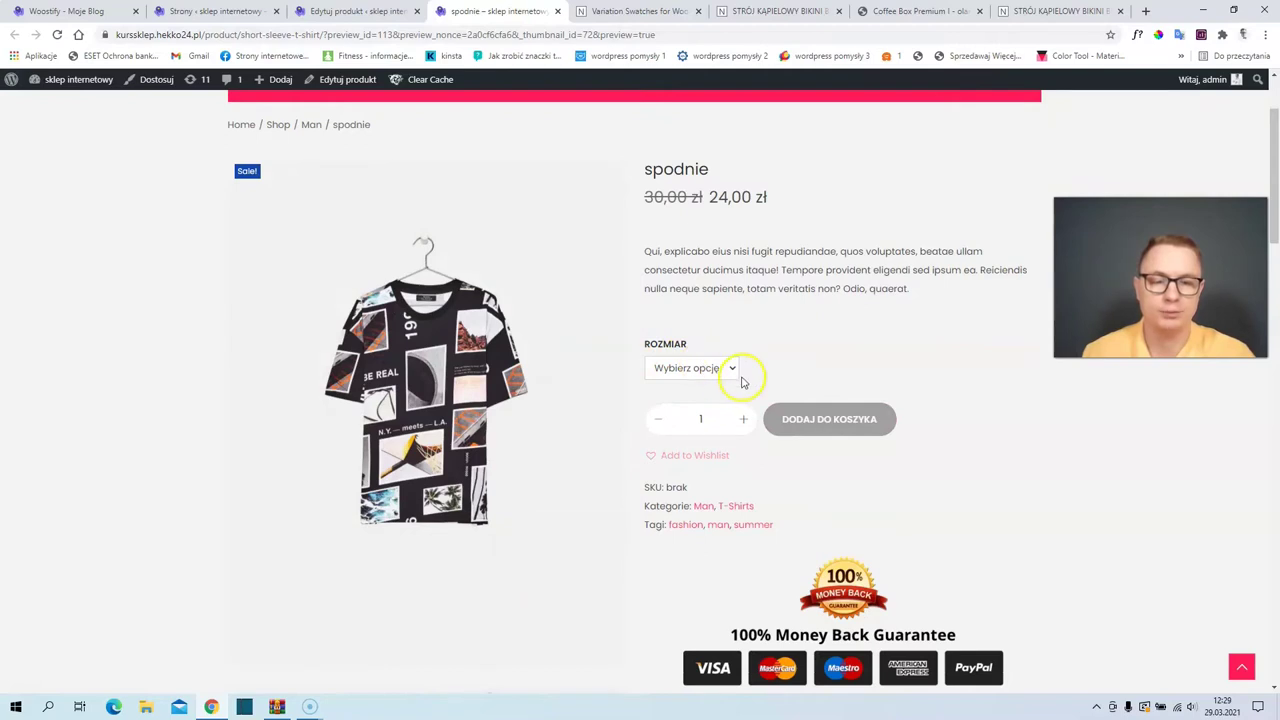
{"action": "left_click", "coordinate": [691, 368]}
{"action": "left_click", "coordinate": [691, 403]}
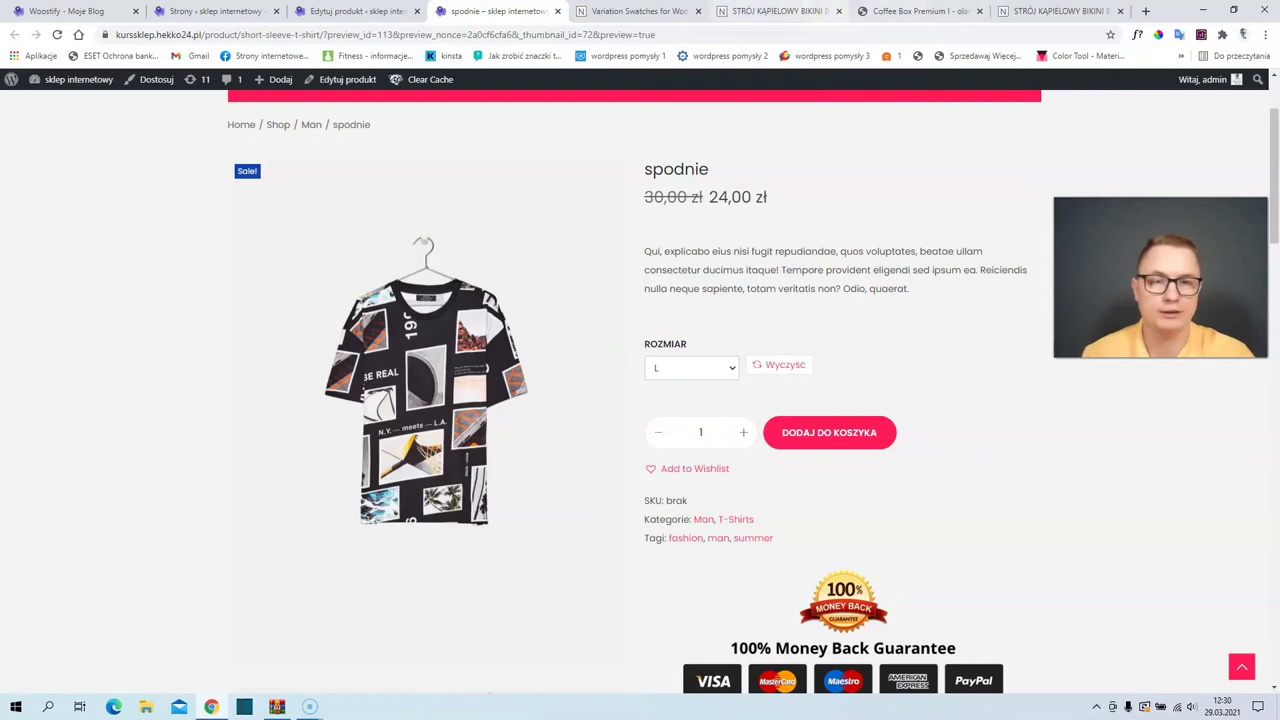
Step: Compare how the size options are presented on the two open bikini product pages, and return to the product editor
{"action": "left_click", "coordinate": [1030, 12]}
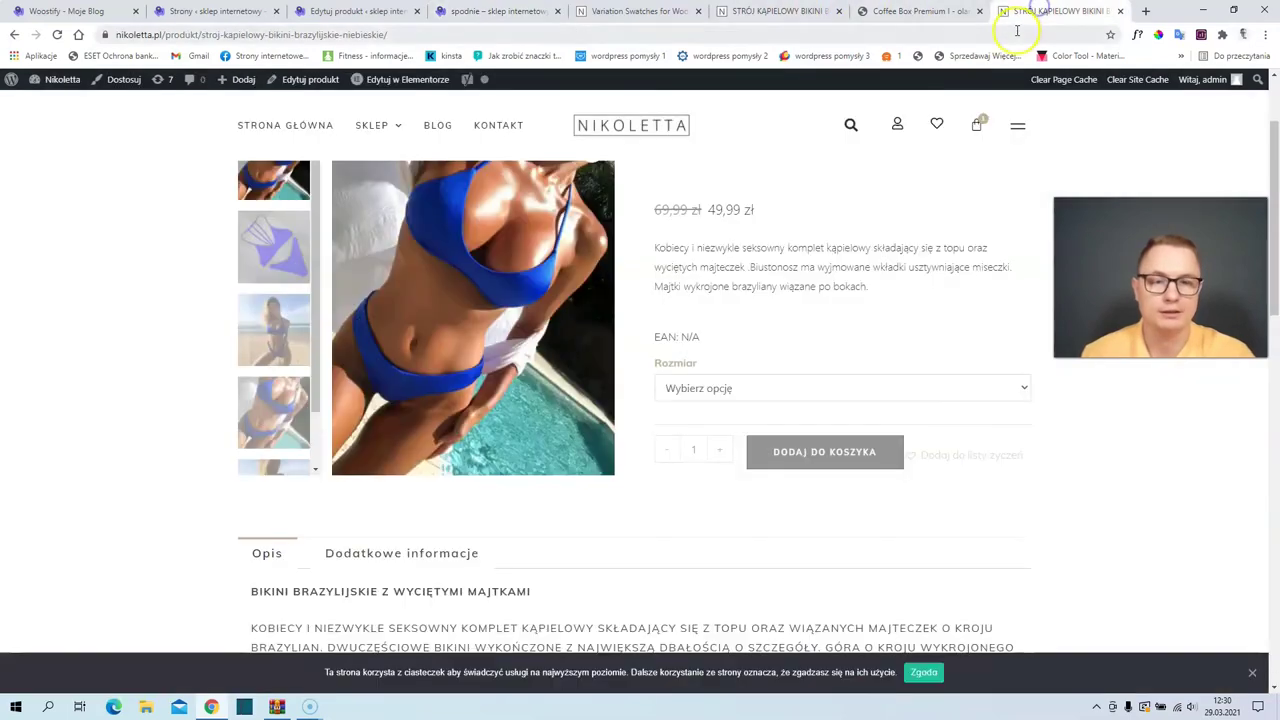
{"action": "left_click", "coordinate": [793, 10]}
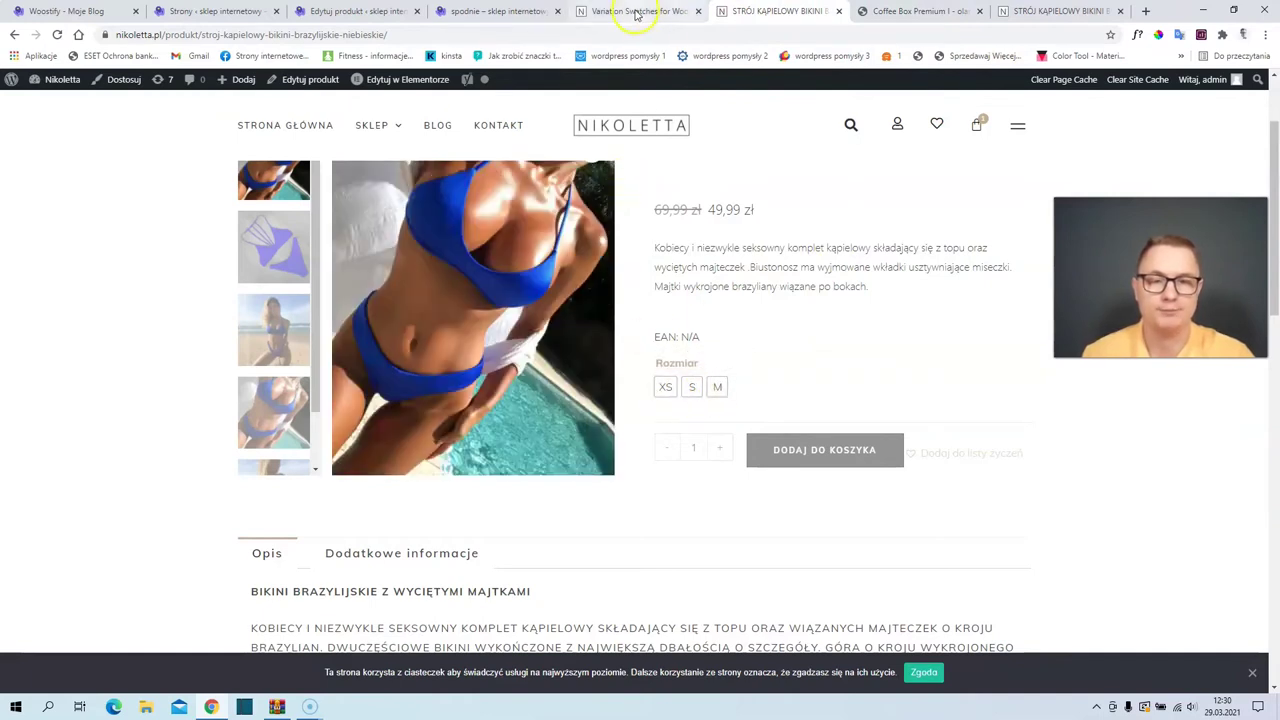
{"action": "left_click", "coordinate": [355, 10]}
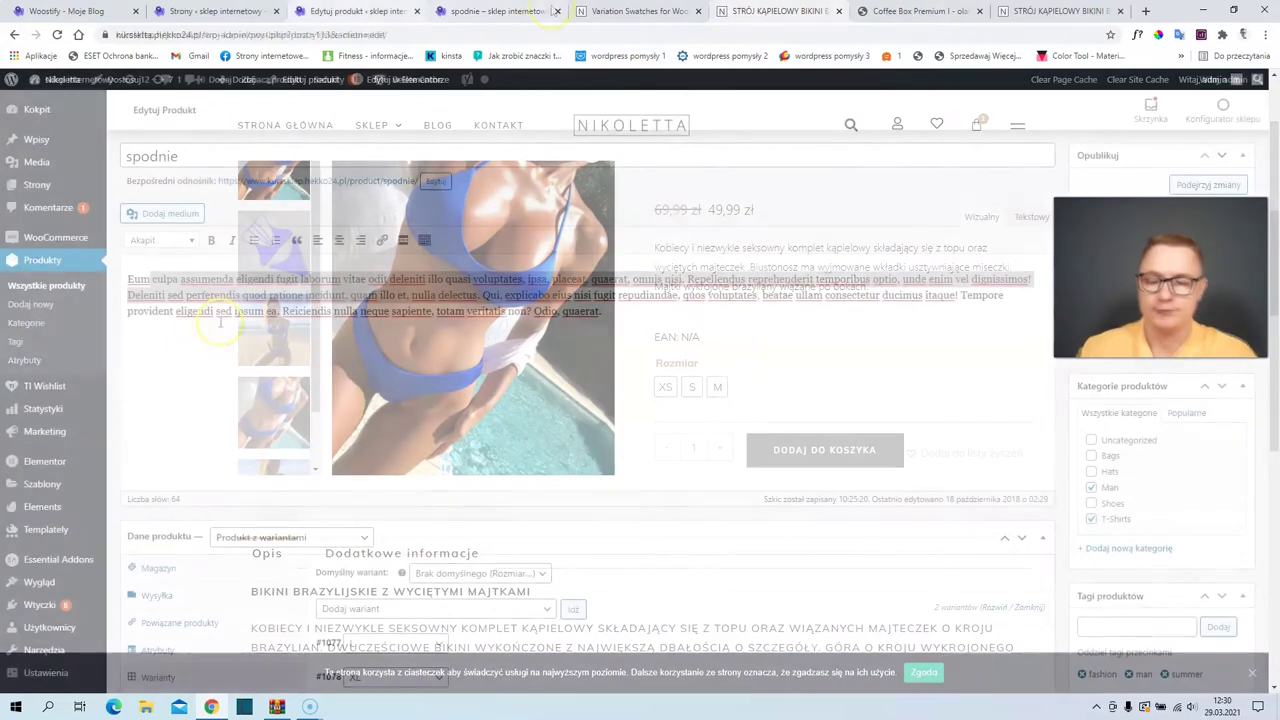
Step: Stay on the product's edit page and update the published product "spodnie" to save its changes
{"action": "mouse_move", "coordinate": [63, 605]}
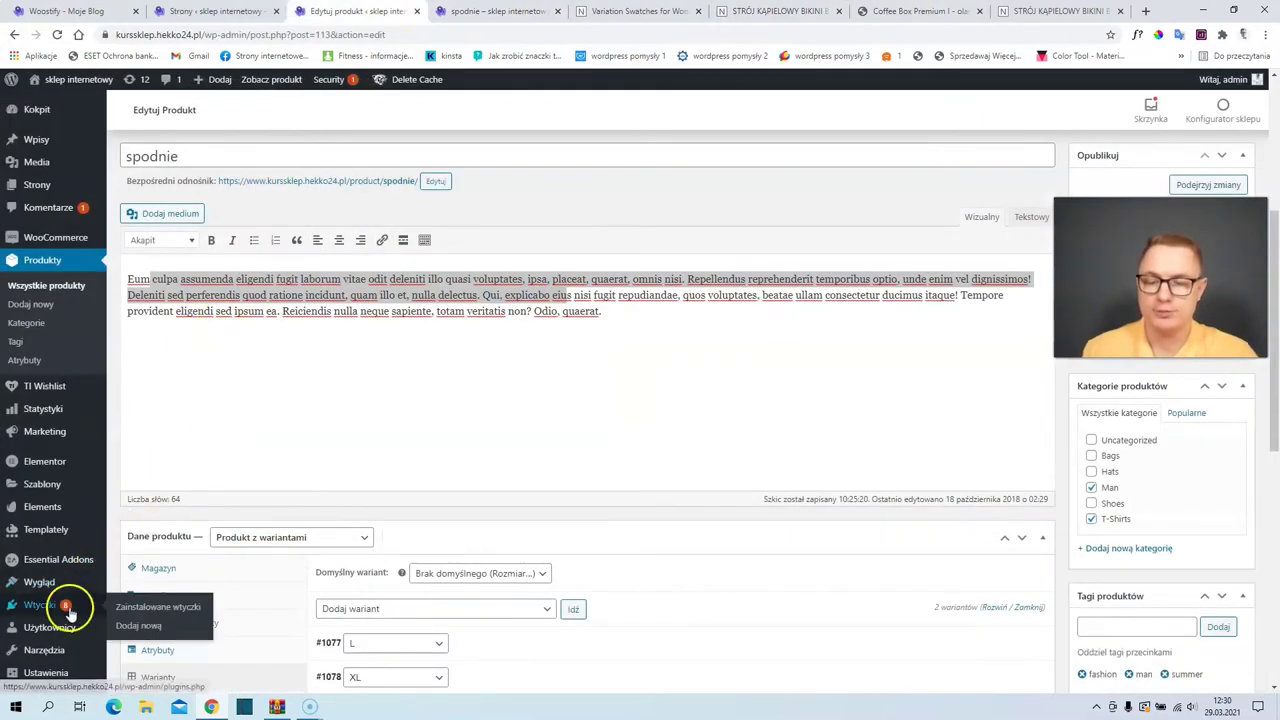
{"action": "left_click", "coordinate": [140, 610]}
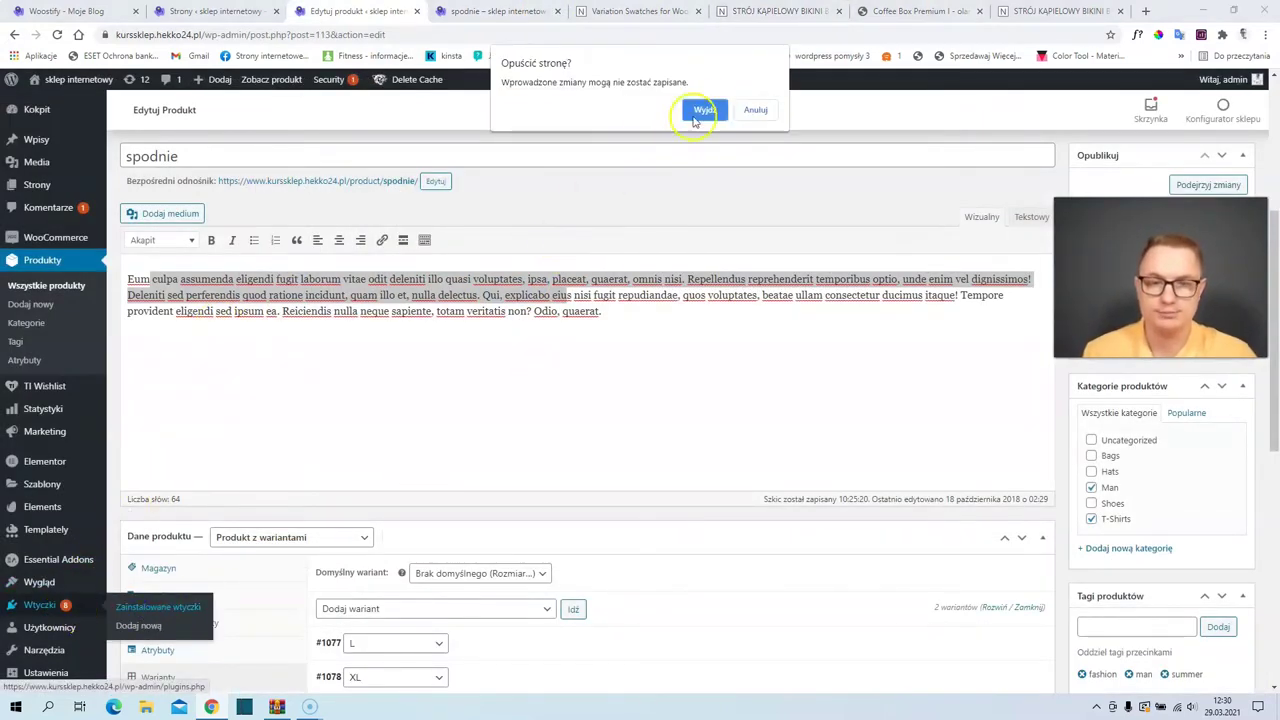
{"action": "left_click", "coordinate": [755, 109]}
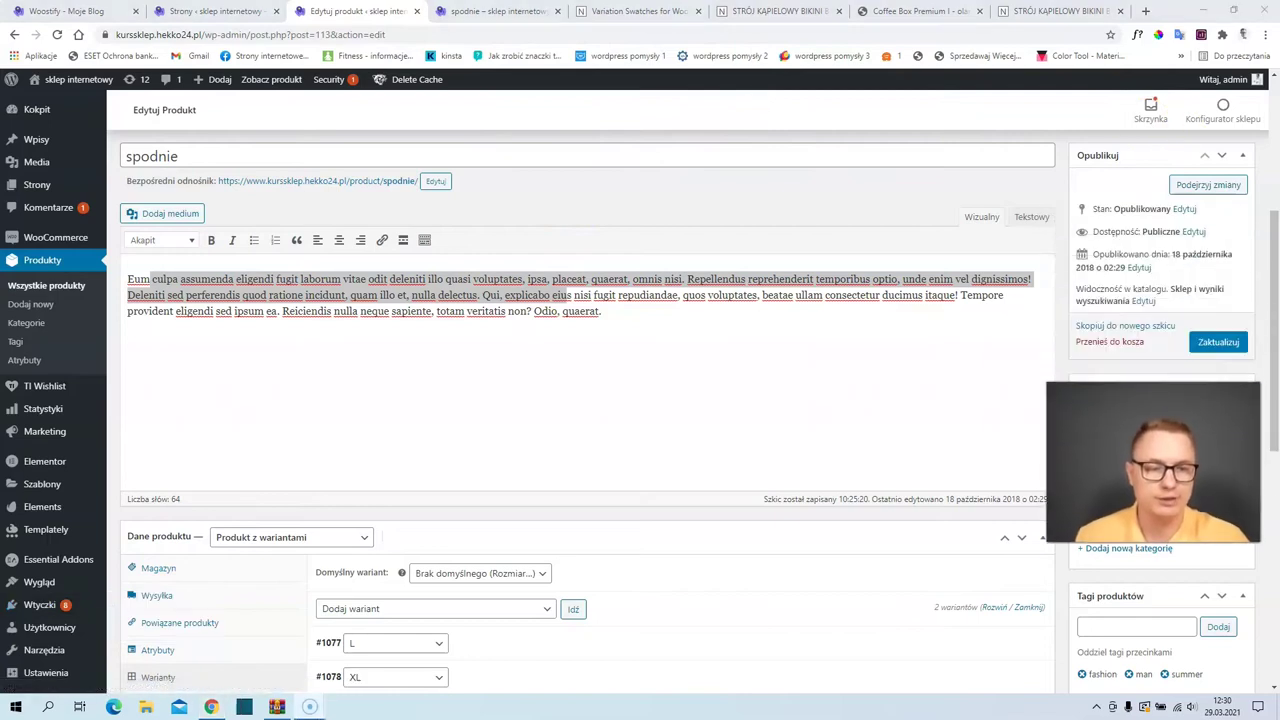
{"action": "left_click", "coordinate": [1214, 341]}
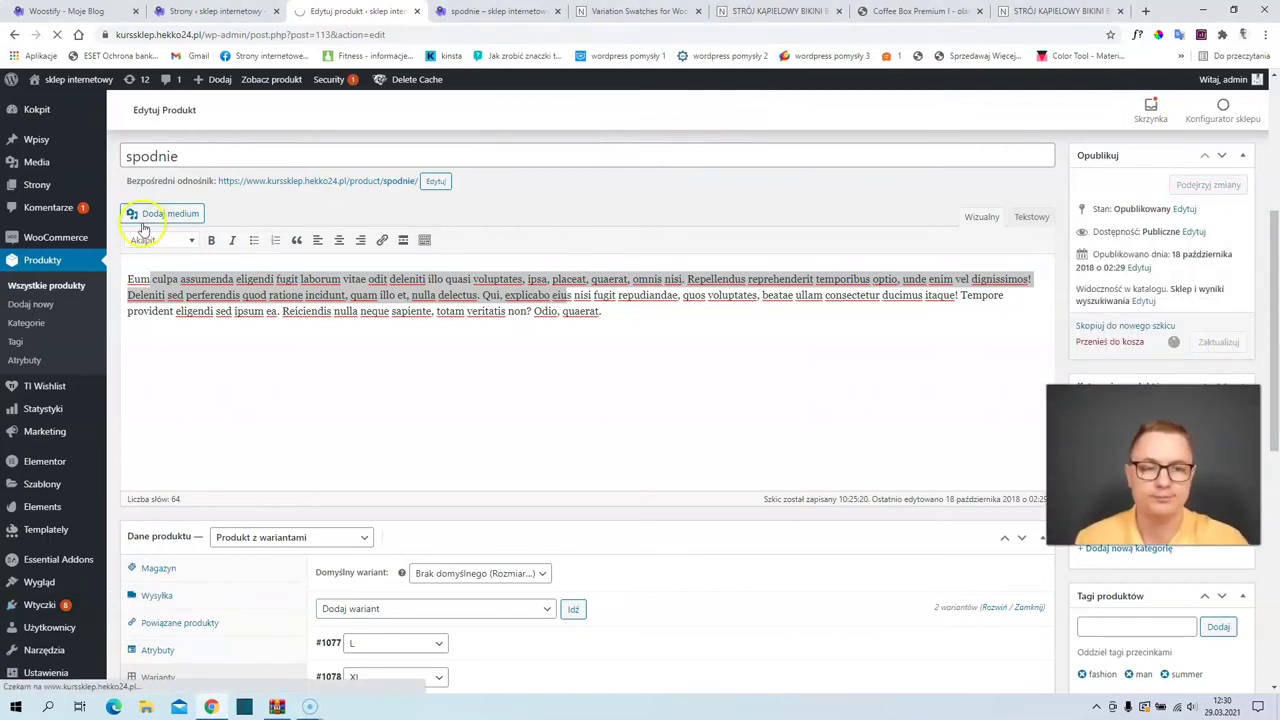
Step: Add a new global product attribute named "Rozmiar" in the store's attributes
{"action": "mouse_move", "coordinate": [10, 245]}
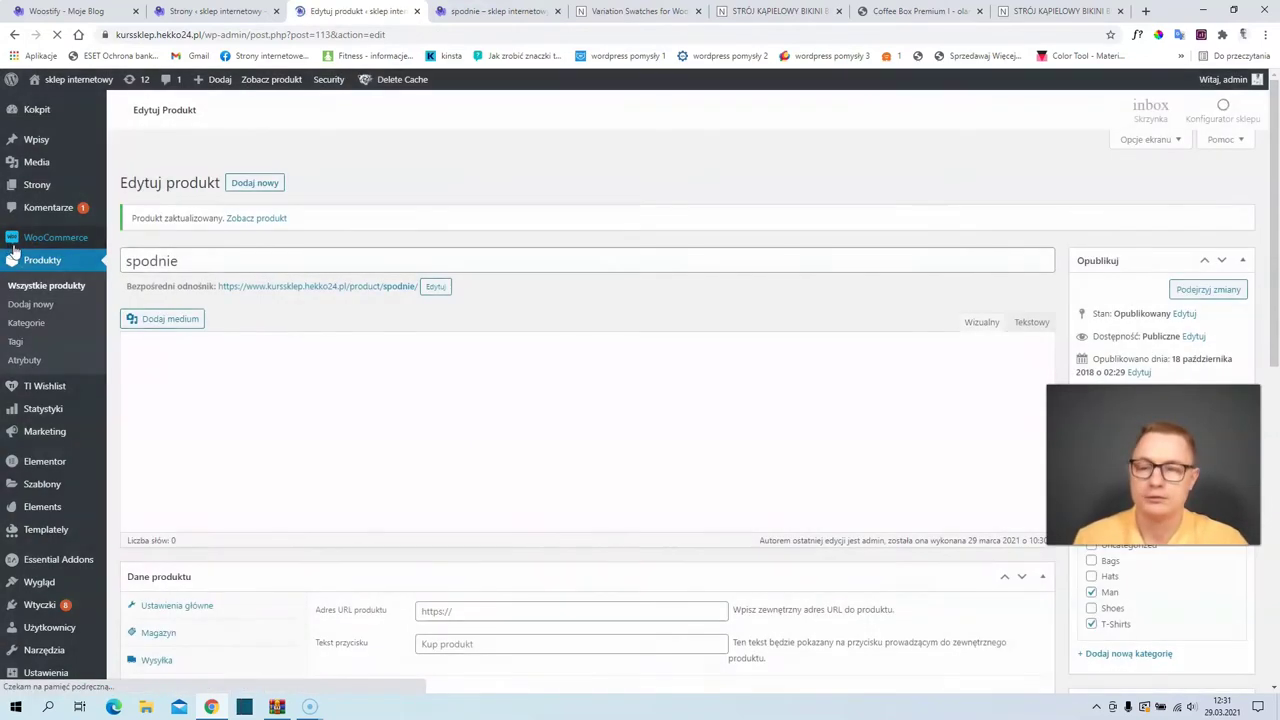
{"action": "left_click", "coordinate": [38, 245]}
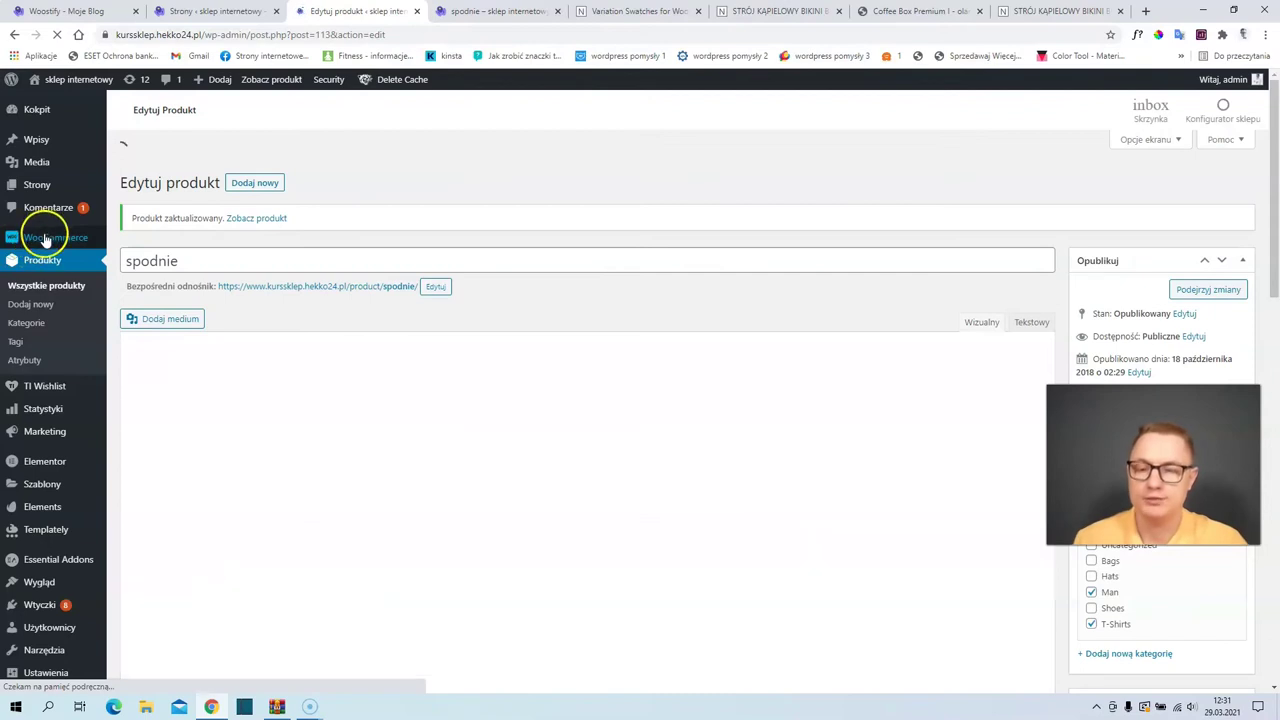
{"action": "left_click", "coordinate": [24, 360]}
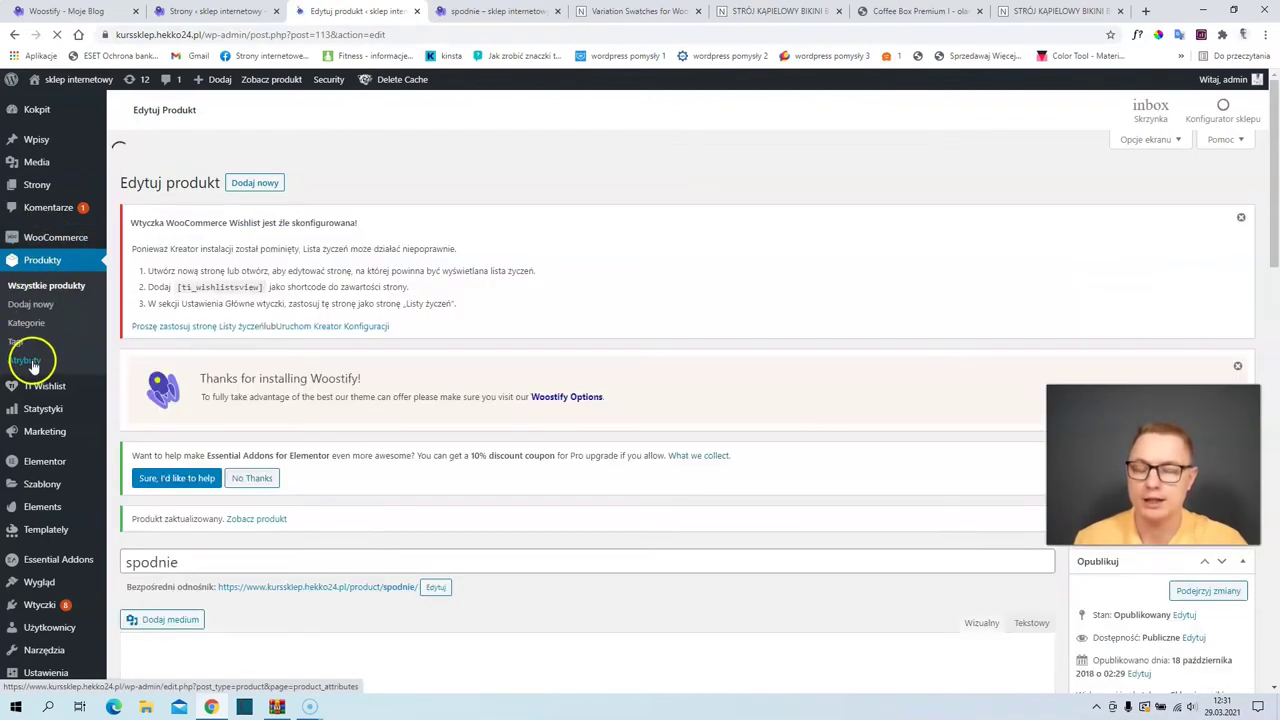
{"action": "scroll", "coordinate": [355, 368], "scroll_direction": "down", "scroll_amount": 3}
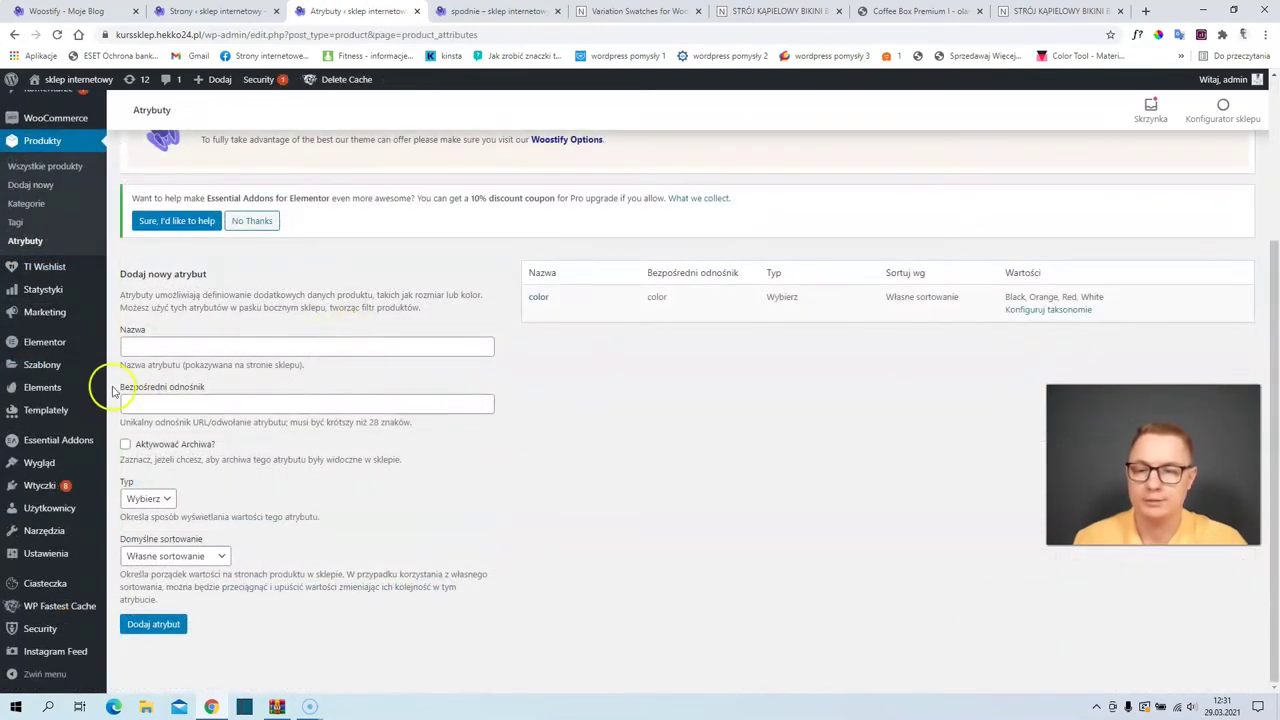
{"action": "left_click", "coordinate": [167, 346]}
{"action": "left_click", "coordinate": [172, 370]}
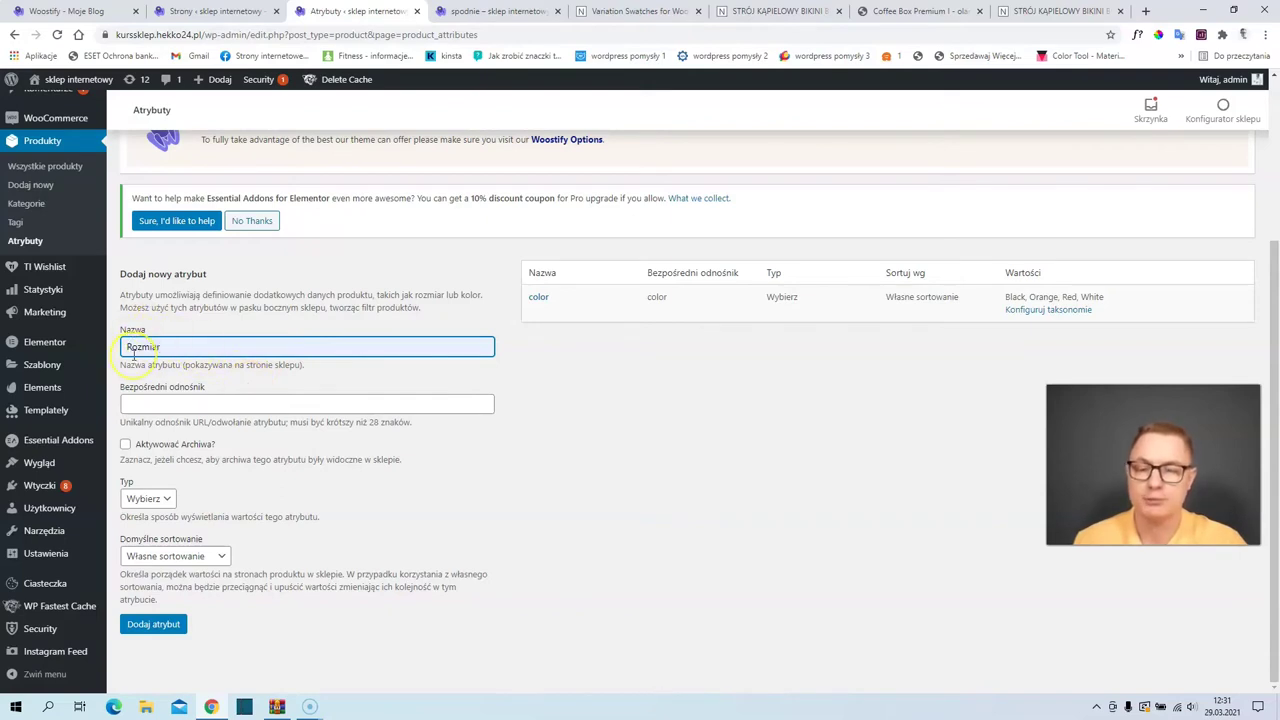
{"action": "left_click", "coordinate": [146, 626]}
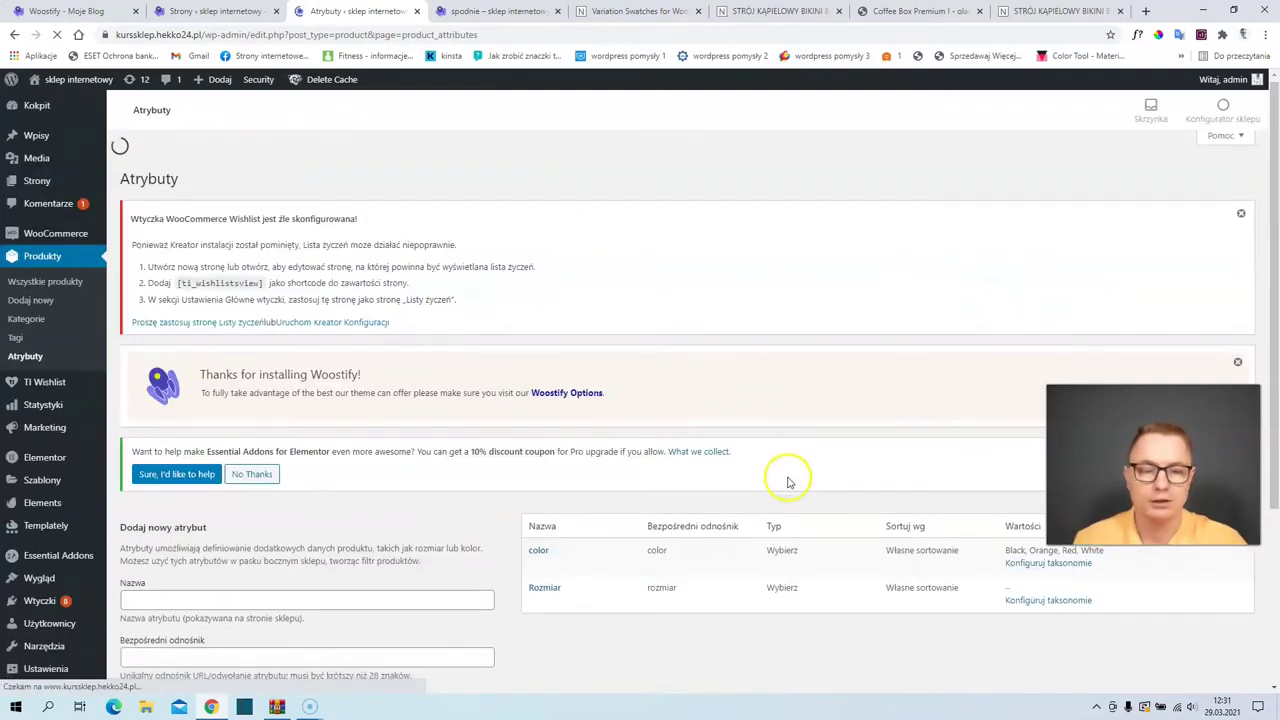
Step: Open the term configuration of the "Rozmiar" attribute and add the value "L"
{"action": "scroll", "coordinate": [786, 480], "scroll_direction": "down", "scroll_amount": 3}
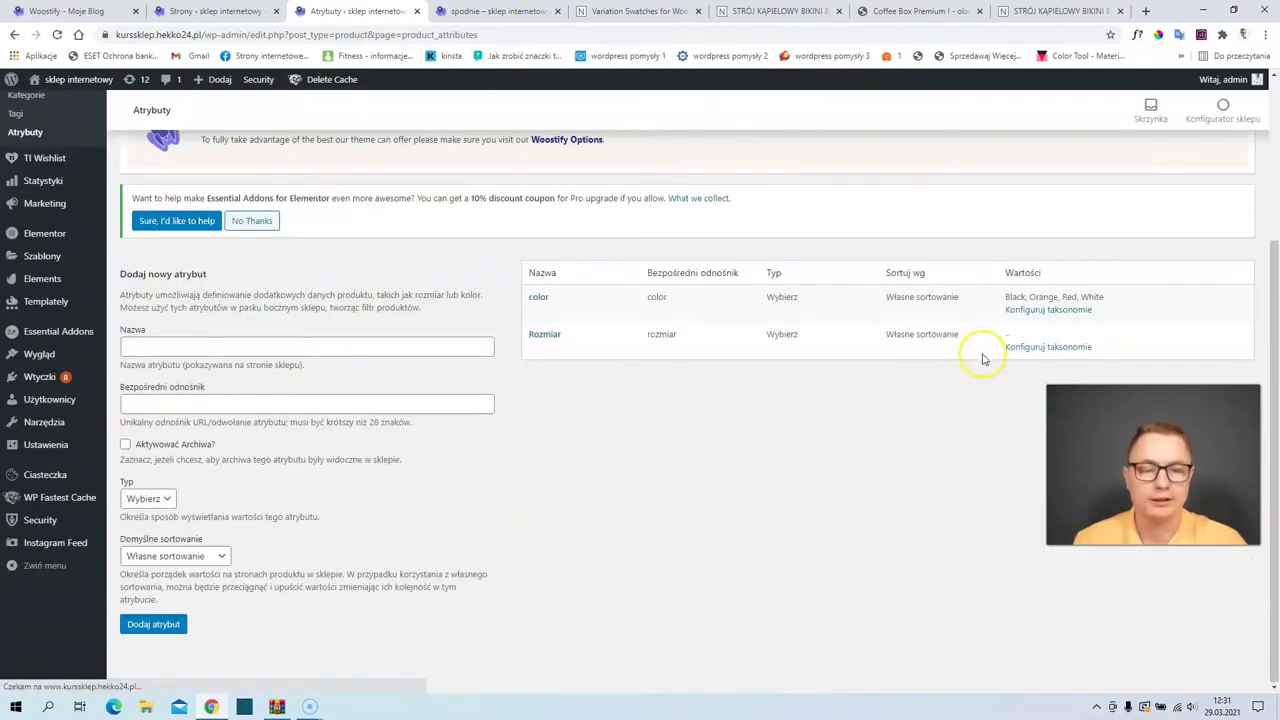
{"action": "left_click", "coordinate": [1046, 347]}
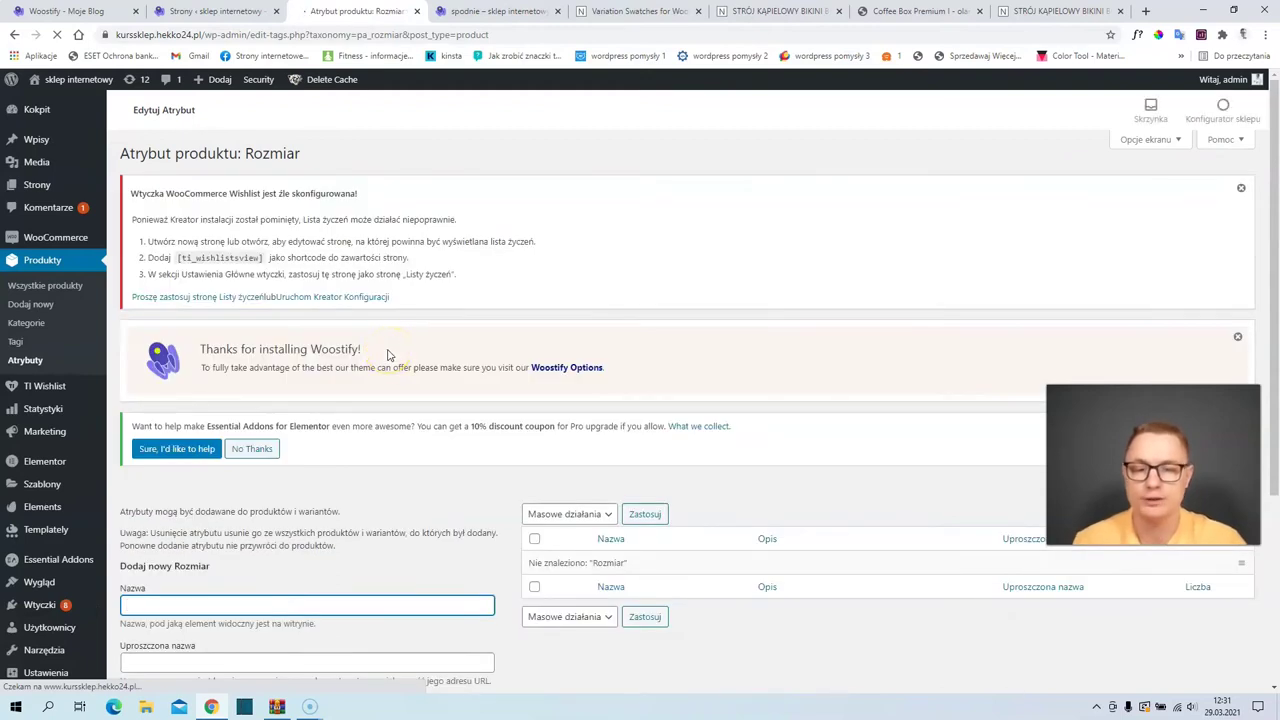
{"action": "scroll", "coordinate": [409, 400], "scroll_direction": "down", "scroll_amount": 3}
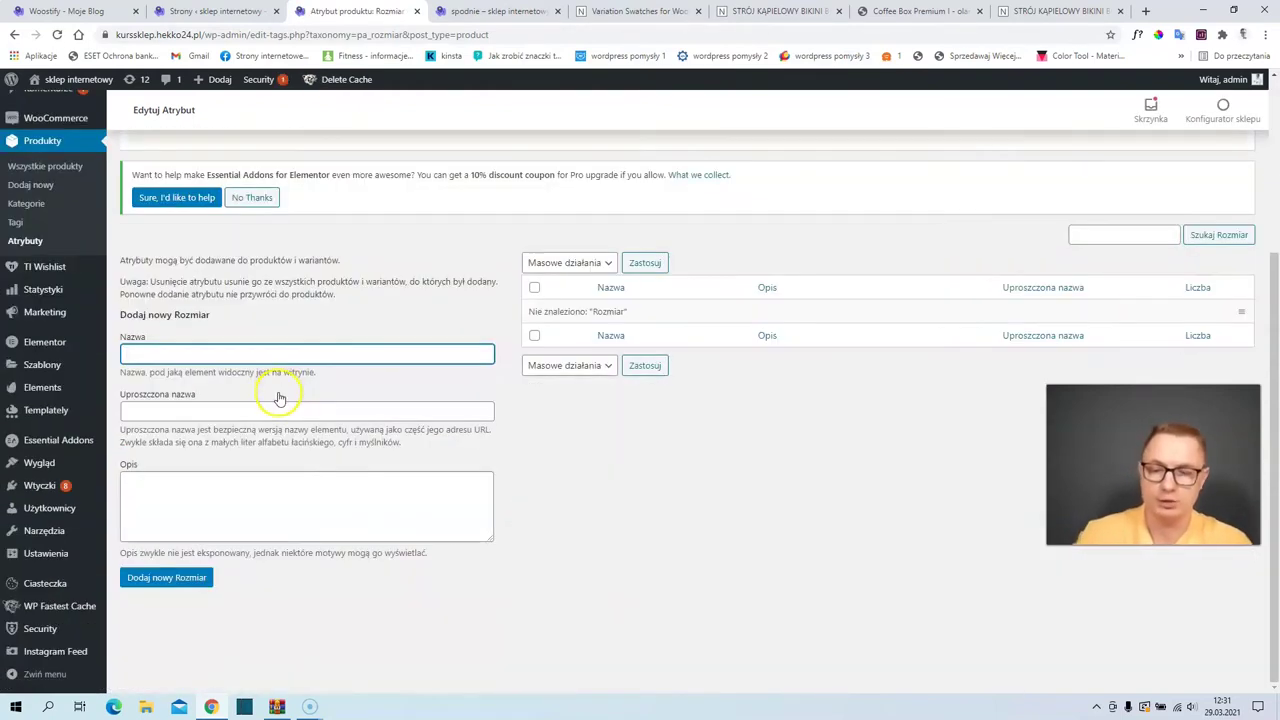
{"action": "type", "text": "L"}
{"action": "left_click", "coordinate": [202, 589]}
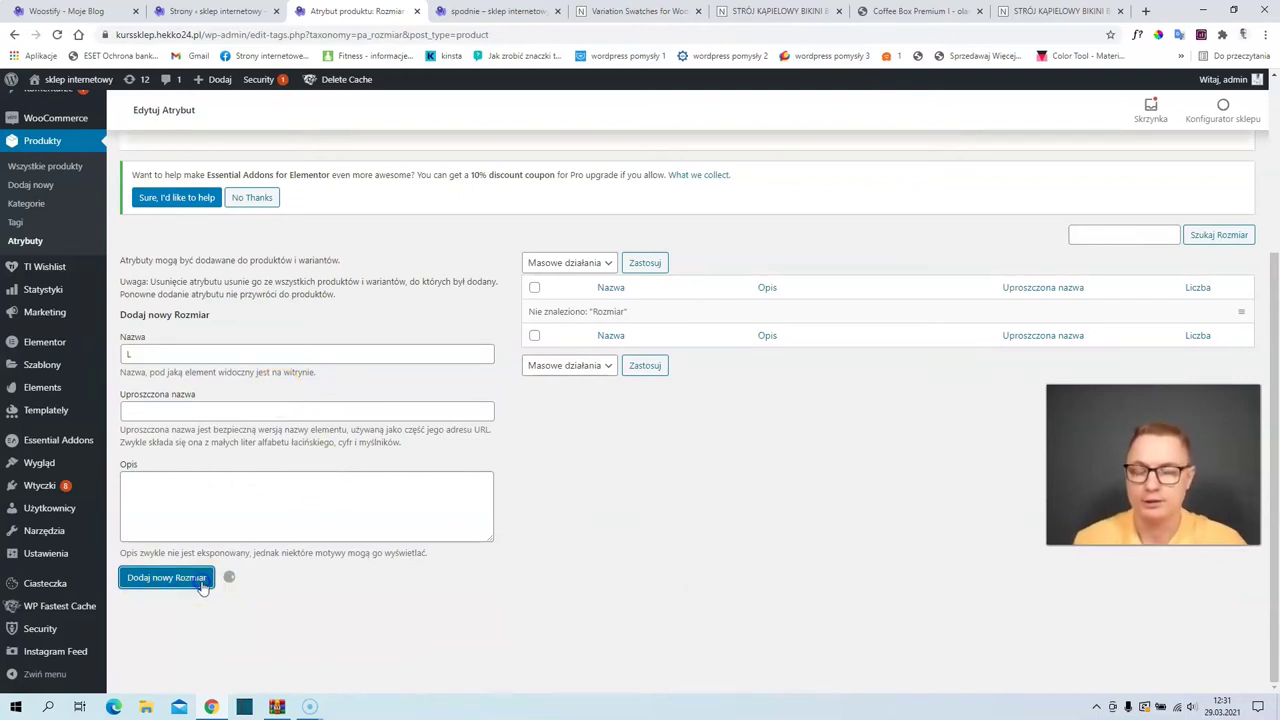
Step: Add the value "XL" to the "Rozmiar" attribute
{"action": "left_click", "coordinate": [173, 354]}
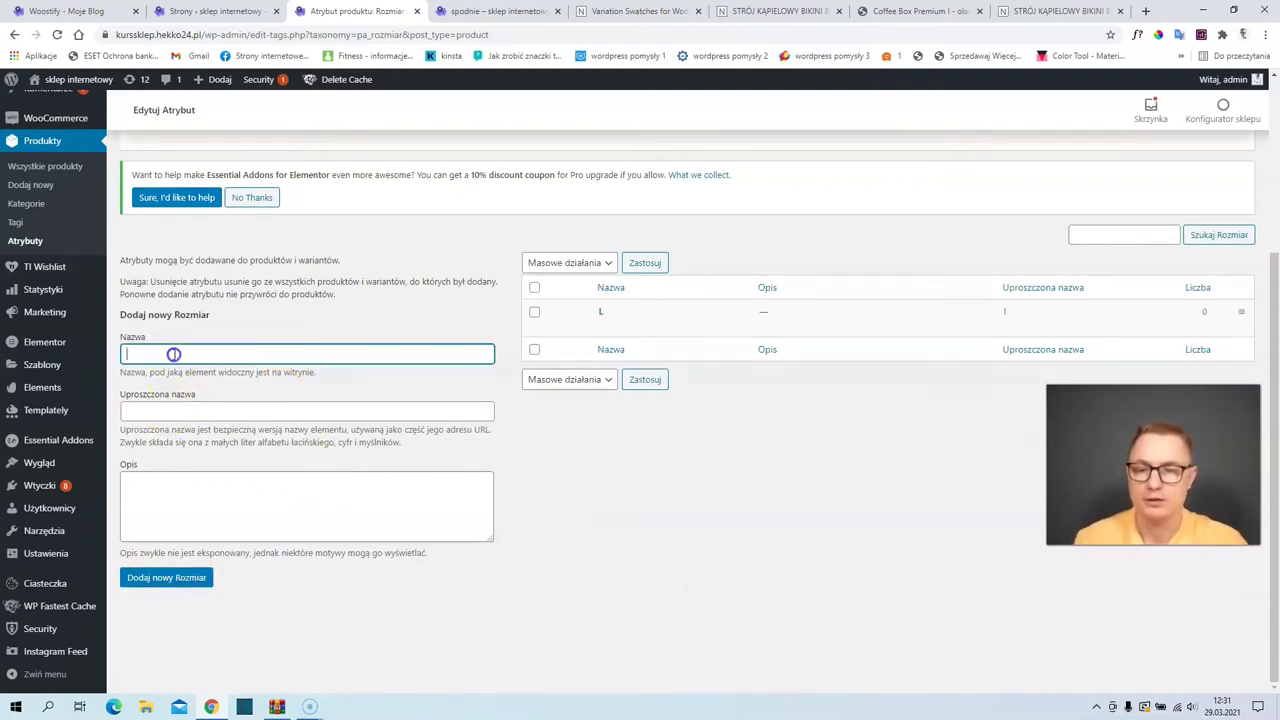
{"action": "type", "text": "X"}
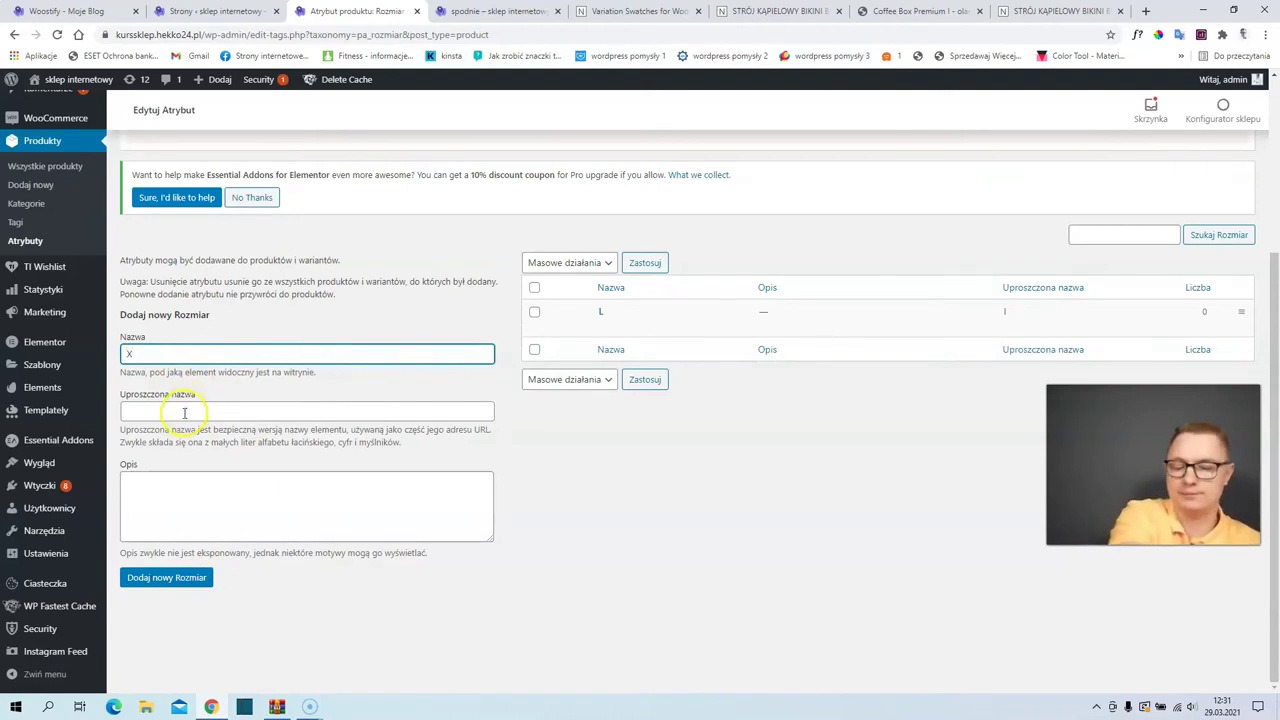
{"action": "type", "text": "L"}
{"action": "key", "text": "Return"}
{"action": "scroll", "coordinate": [282, 447], "scroll_direction": "up", "scroll_amount": 3}
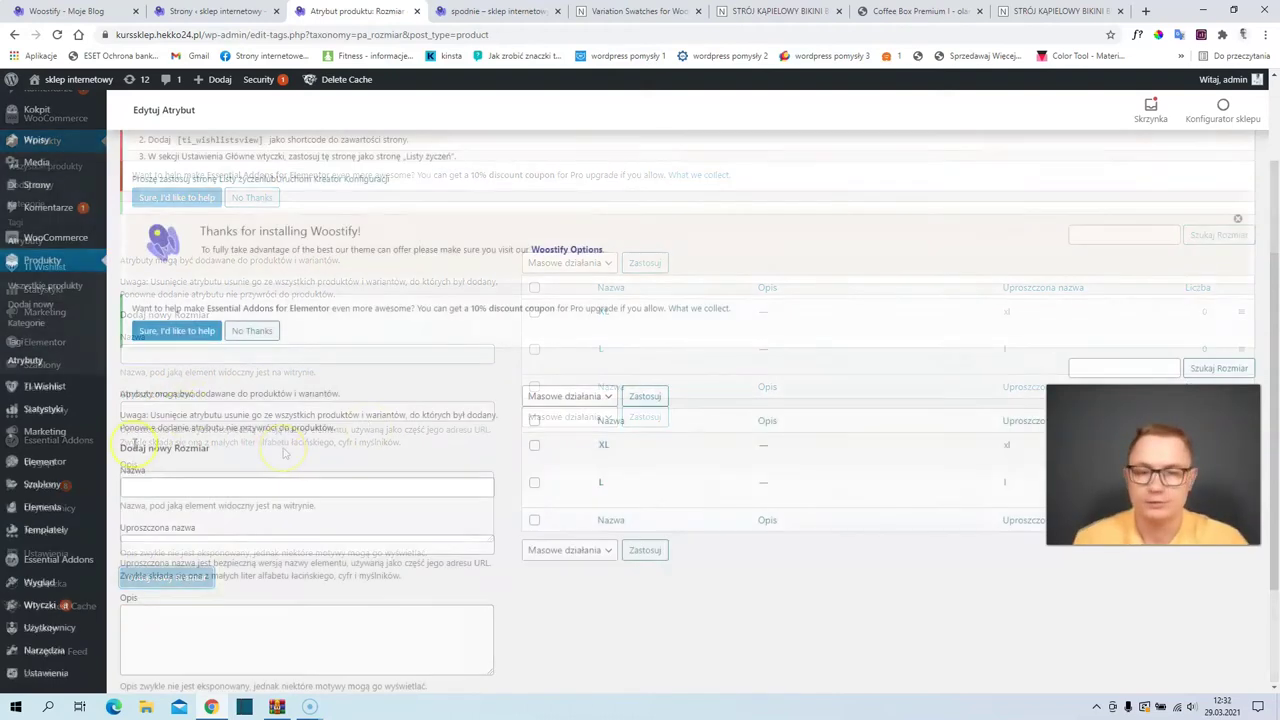
{"action": "scroll", "coordinate": [114, 480], "scroll_direction": "down", "scroll_amount": 3}
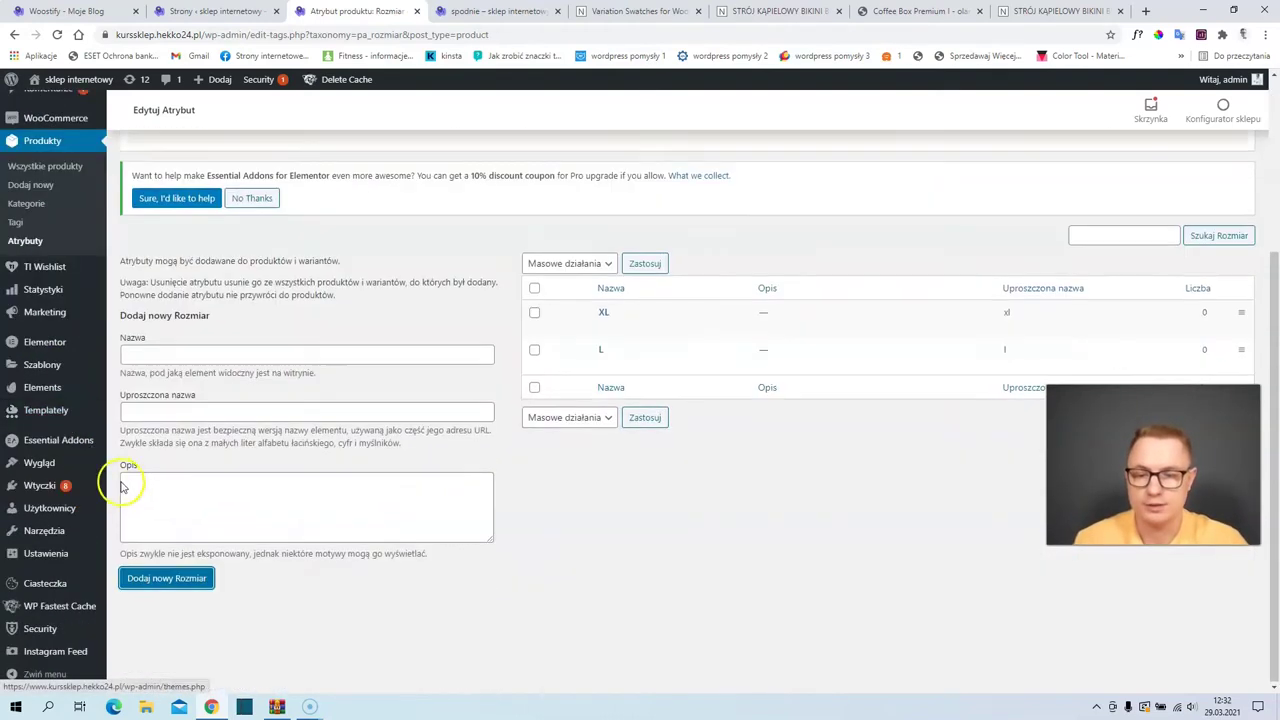
Step: Return to the list of product attributes and open the "Rozmiar" attribute for editing
{"action": "scroll", "coordinate": [100, 420], "scroll_direction": "up", "scroll_amount": 2}
{"action": "left_click", "coordinate": [40, 362]}
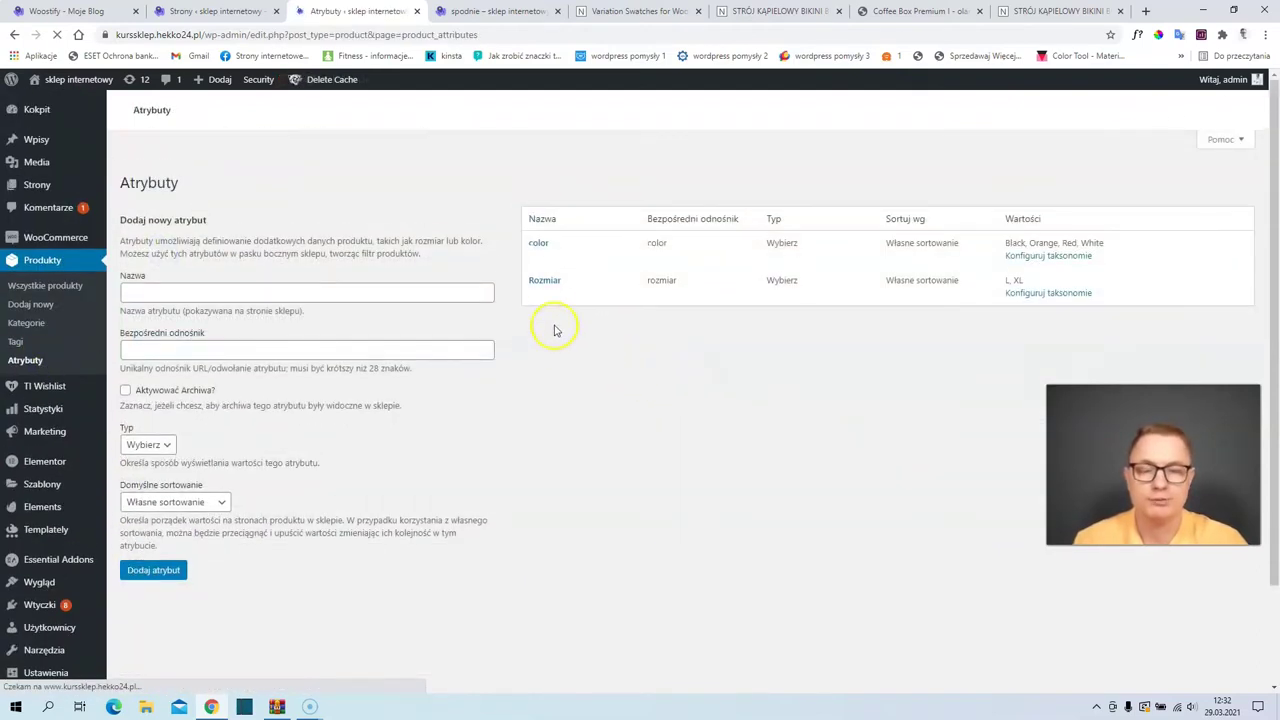
{"action": "scroll", "coordinate": [540, 490], "scroll_direction": "down", "scroll_amount": 3}
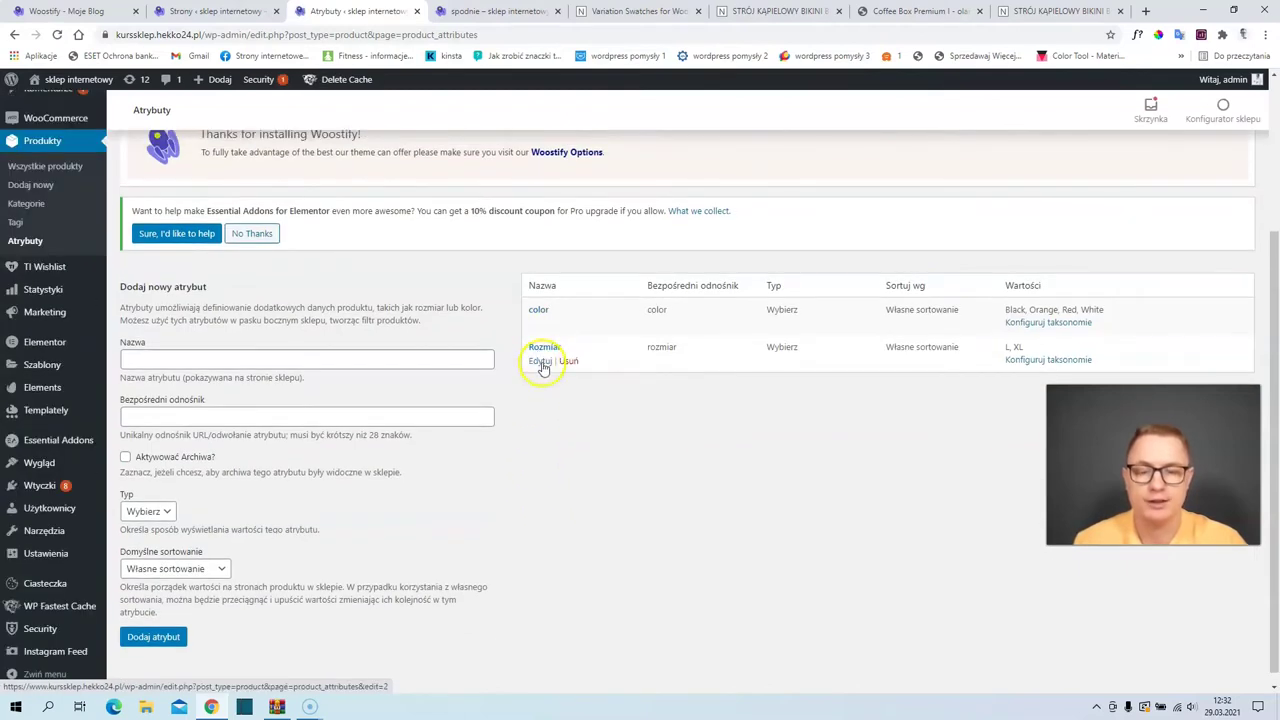
{"action": "left_click", "coordinate": [540, 361]}
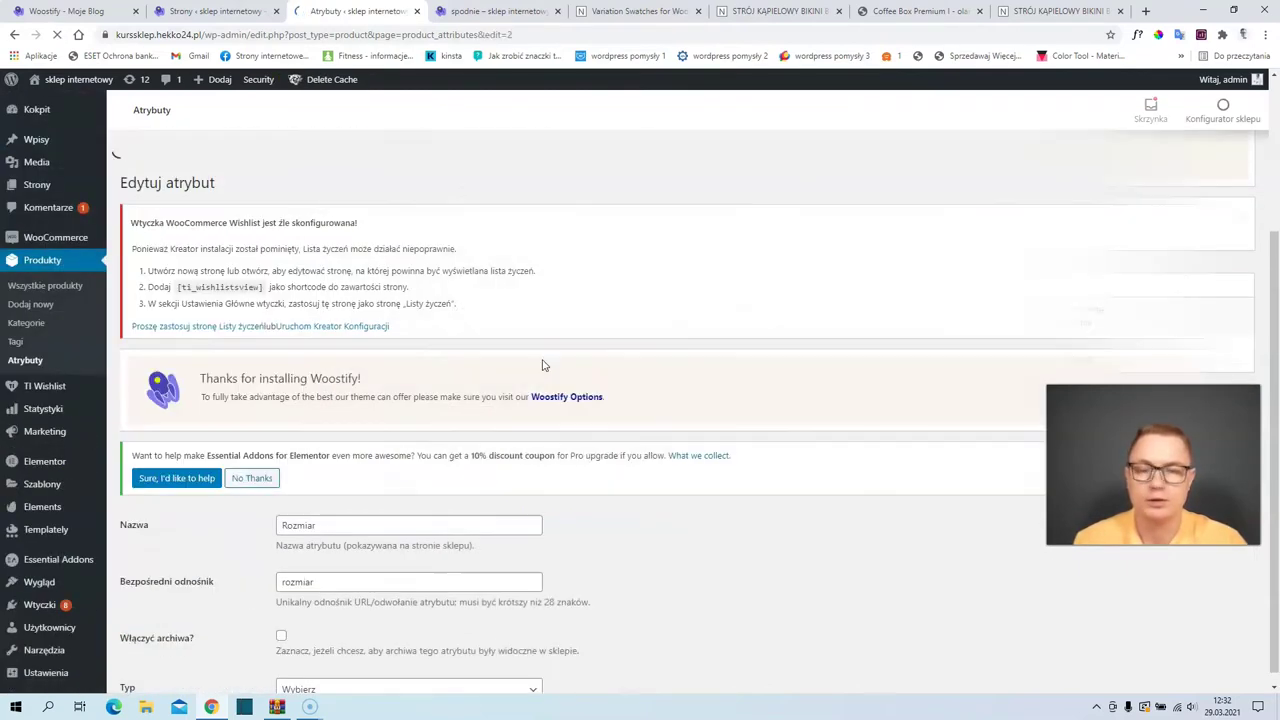
{"action": "scroll", "coordinate": [490, 425], "scroll_direction": "down", "scroll_amount": 2}
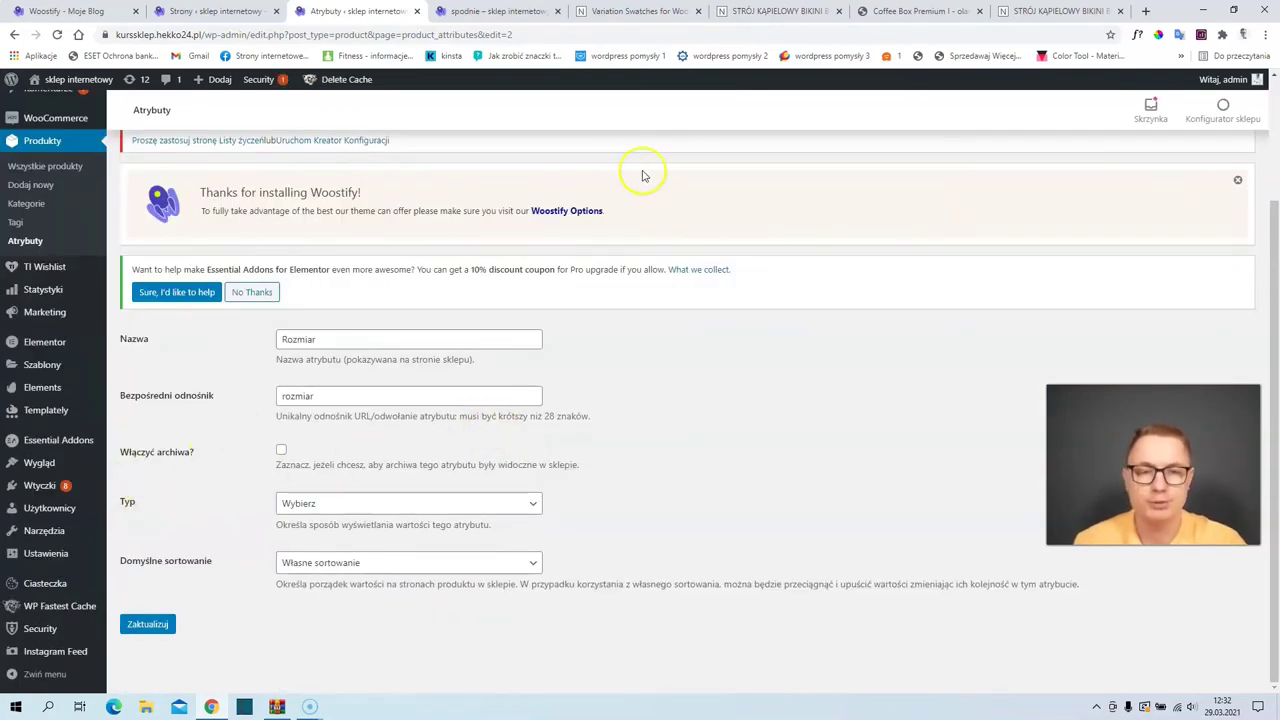
Step: Examine how size labels and color swatches appear on the example bikini and Coffee Box Premium product pages
{"action": "left_click", "coordinate": [635, 14]}
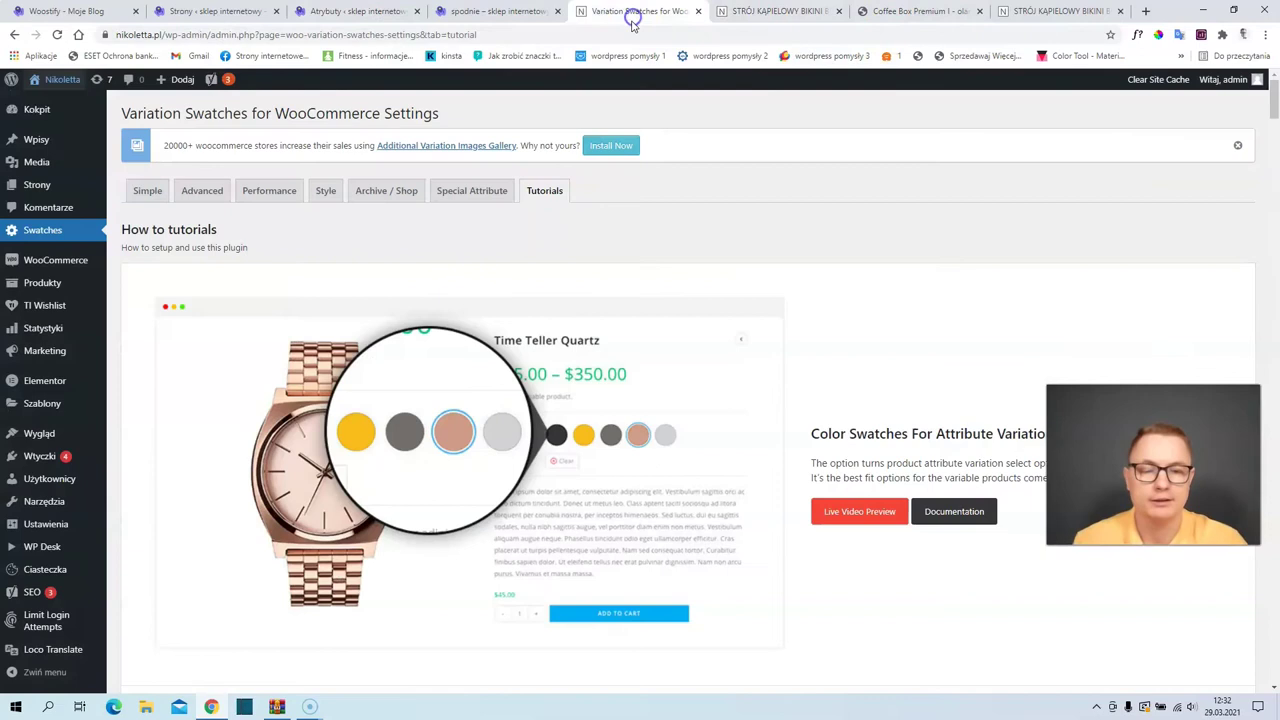
{"action": "left_click", "coordinate": [743, 12]}
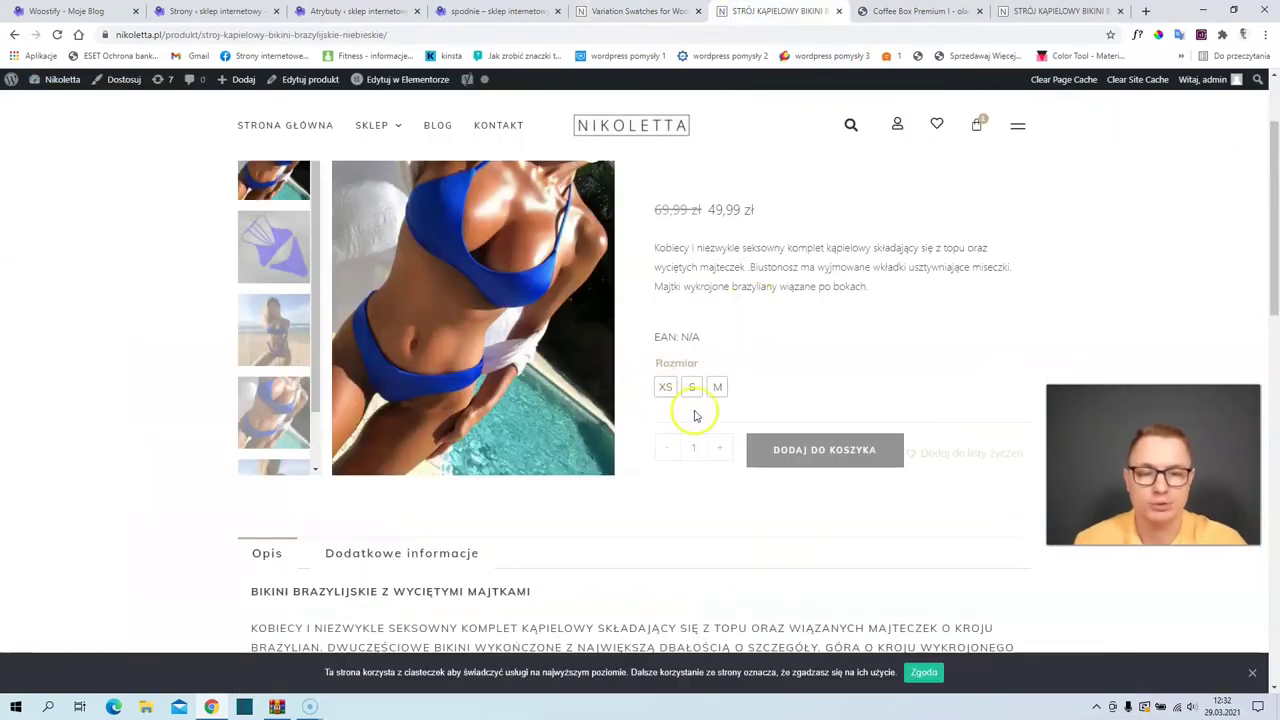
{"action": "left_click", "coordinate": [924, 14]}
{"action": "scroll", "coordinate": [843, 357], "scroll_direction": "down", "scroll_amount": 2}
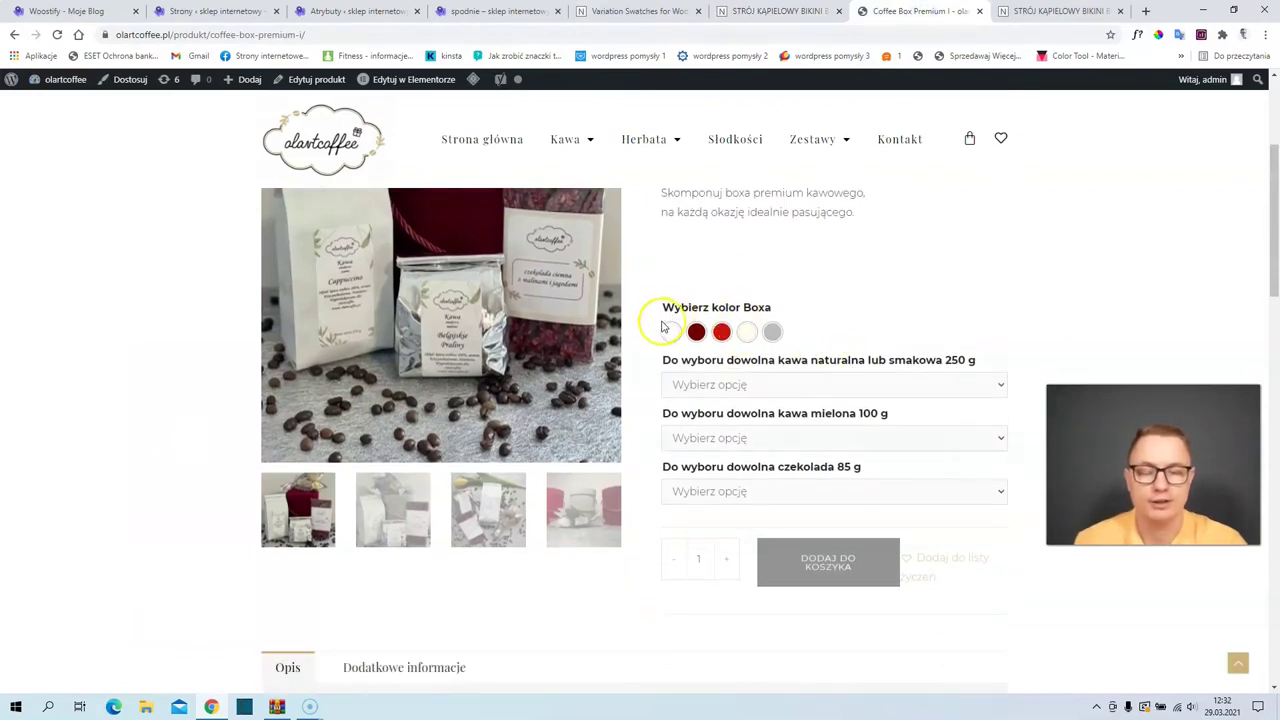
{"action": "left_click", "coordinate": [497, 13]}
{"action": "left_click", "coordinate": [215, 11]}
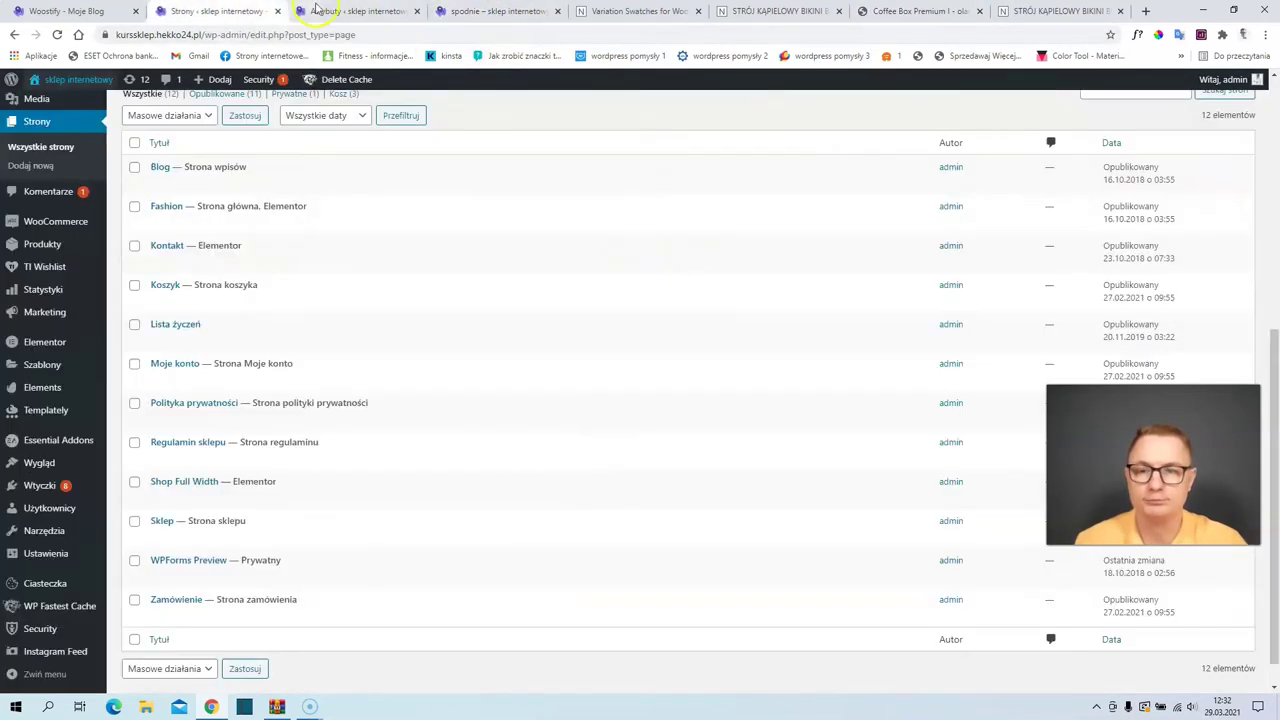
Step: Set the type of the "Rozmiar" attribute to Label and update the attribute
{"action": "left_click", "coordinate": [335, 11]}
{"action": "left_click", "coordinate": [350, 505]}
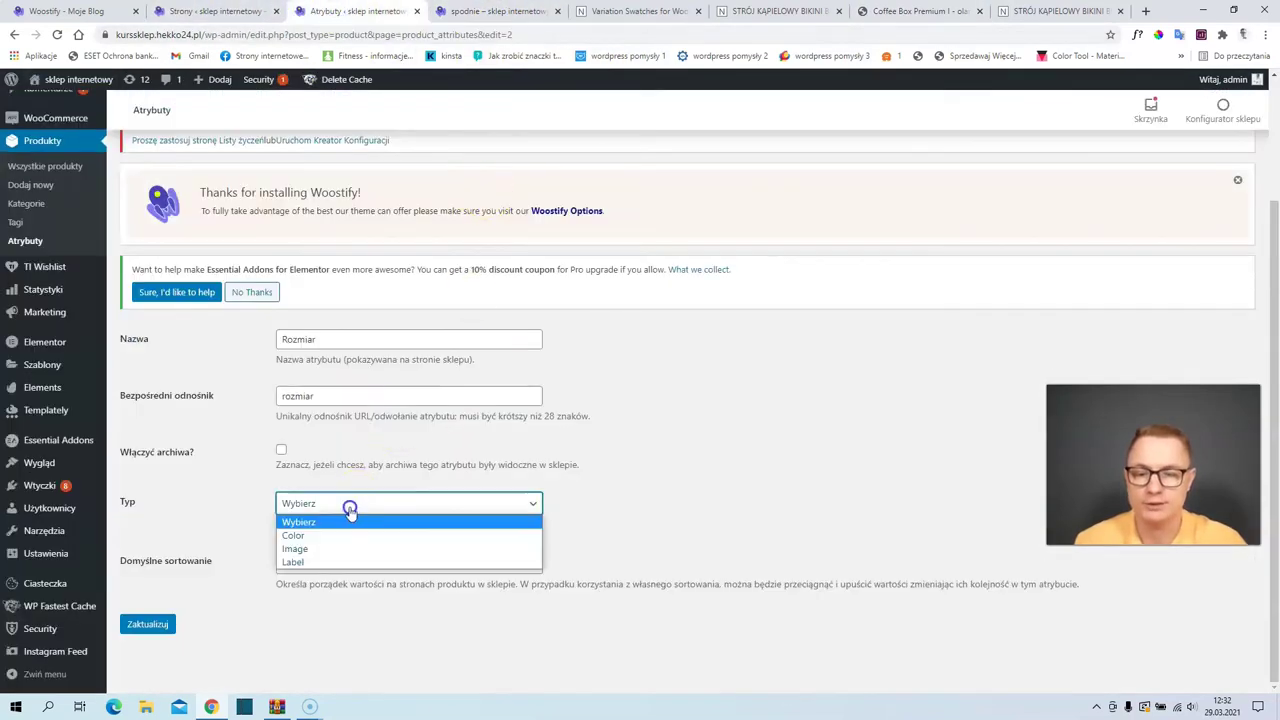
{"action": "left_click", "coordinate": [364, 563]}
{"action": "left_click", "coordinate": [283, 565]}
{"action": "left_click", "coordinate": [243, 643]}
{"action": "left_click", "coordinate": [149, 624]}
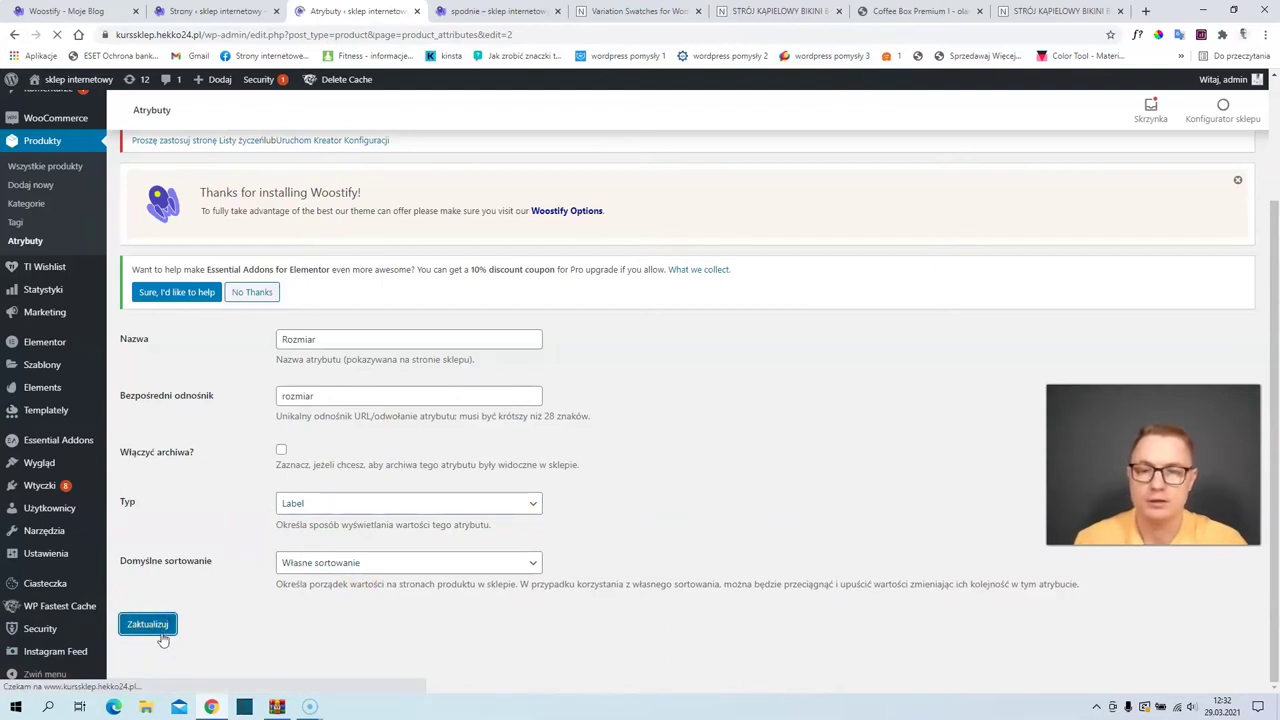
Step: Check the box color swatches on the Coffee Box Premium product page and return to the store's product attributes
{"action": "left_click", "coordinate": [900, 12]}
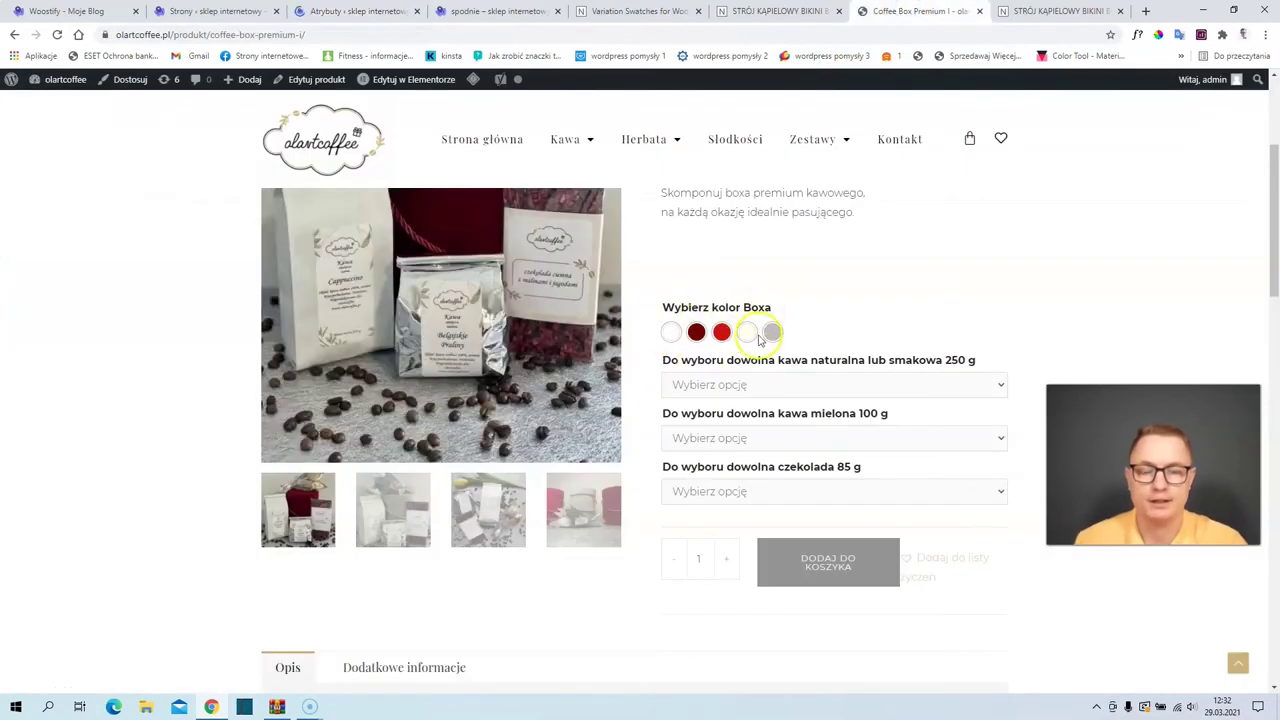
{"action": "left_click", "coordinate": [356, 12]}
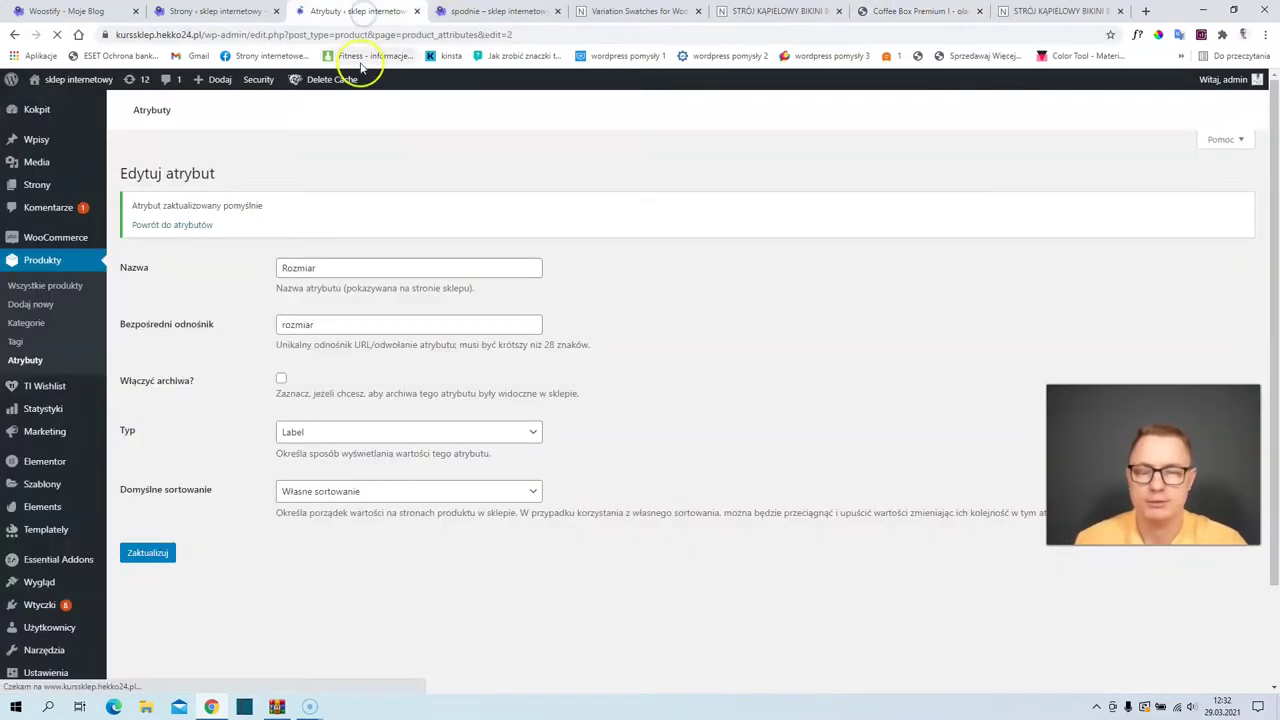
{"action": "scroll", "coordinate": [380, 247], "scroll_direction": "down", "scroll_amount": 2}
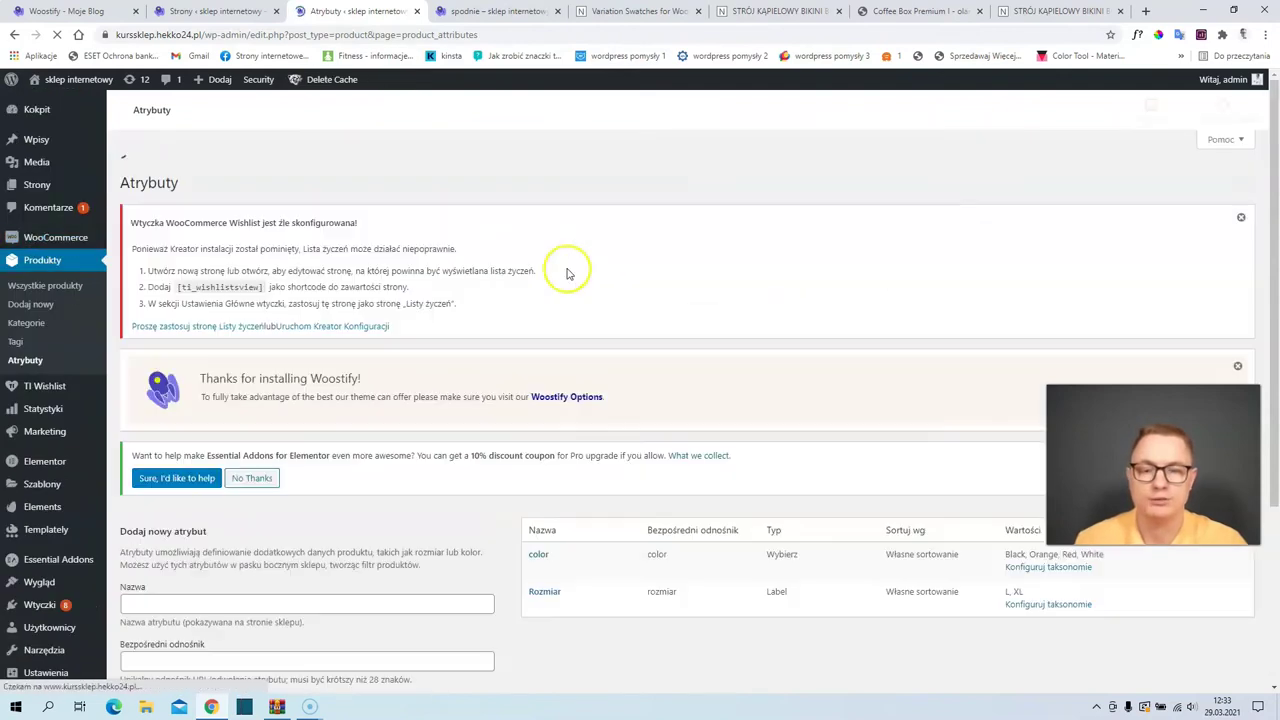
Step: Rename the "color" attribute to "kolor", set its type to Color and update it
{"action": "scroll", "coordinate": [535, 470], "scroll_direction": "down", "scroll_amount": 3}
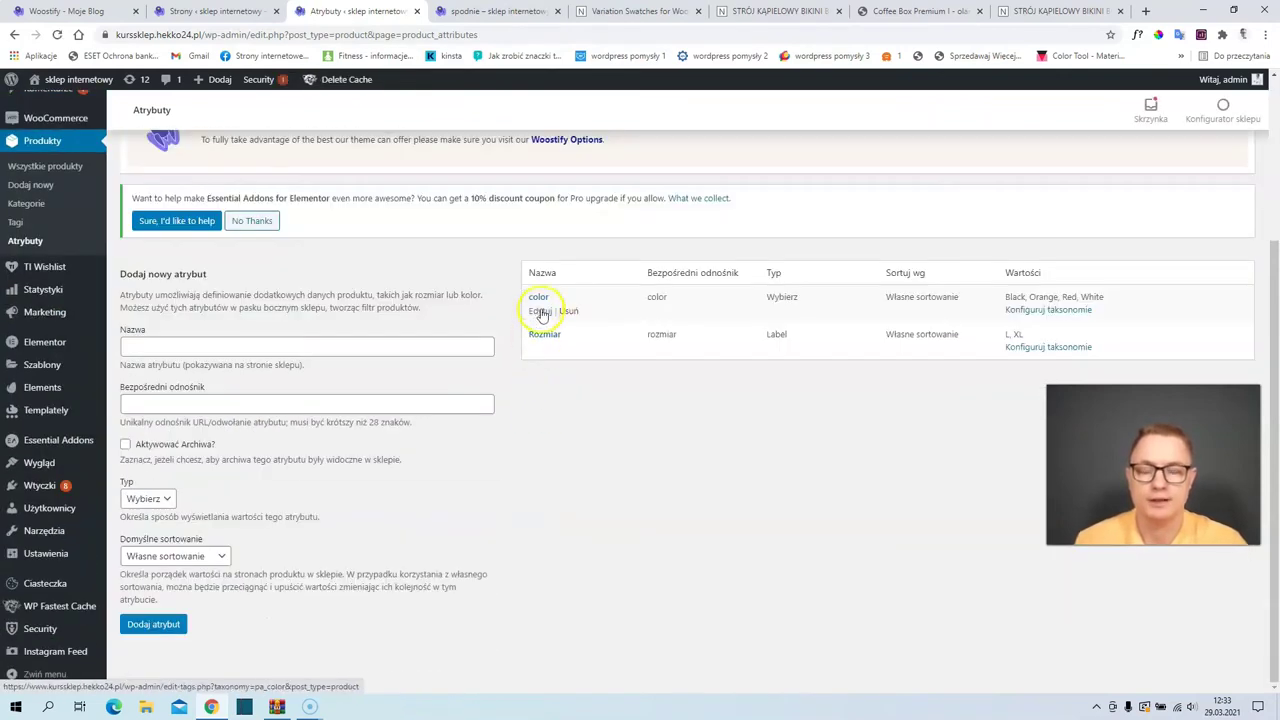
{"action": "left_click", "coordinate": [540, 325]}
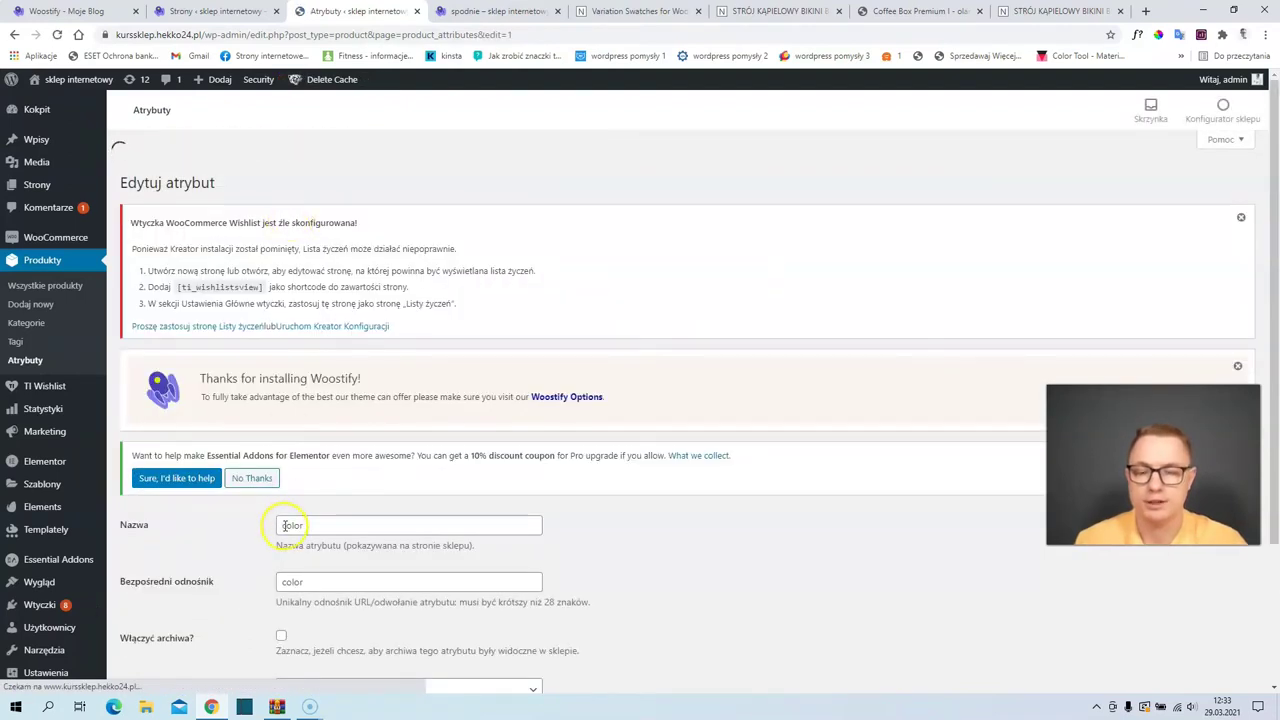
{"action": "left_click", "coordinate": [286, 524]}
{"action": "scroll", "coordinate": [270, 514], "scroll_direction": "down", "scroll_amount": 2}
{"action": "left_click", "coordinate": [302, 508]}
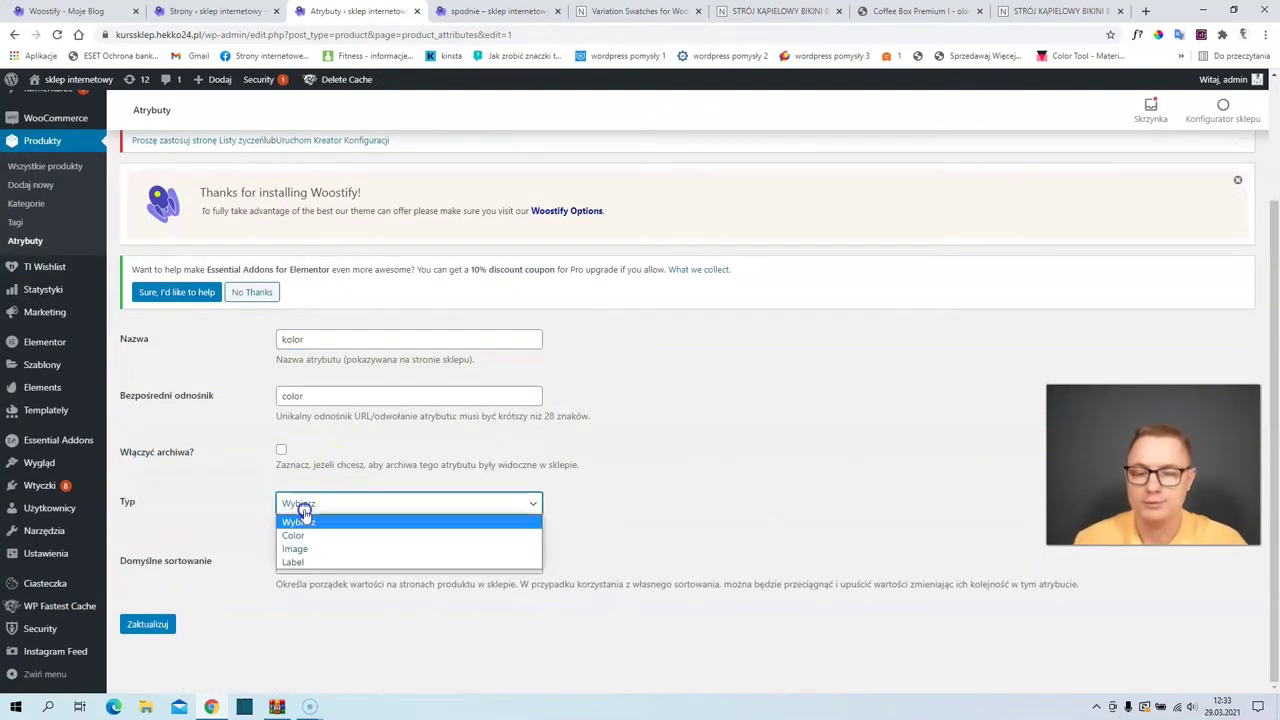
{"action": "left_click", "coordinate": [319, 533]}
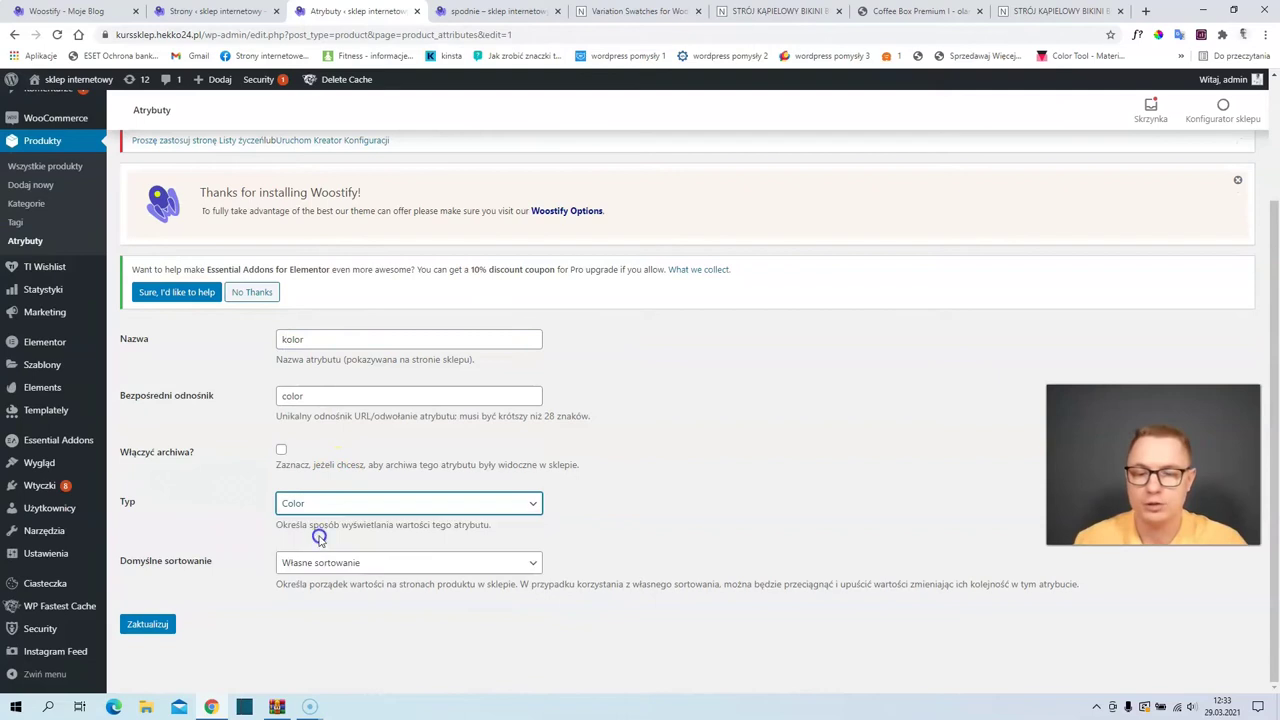
{"action": "left_click", "coordinate": [145, 624]}
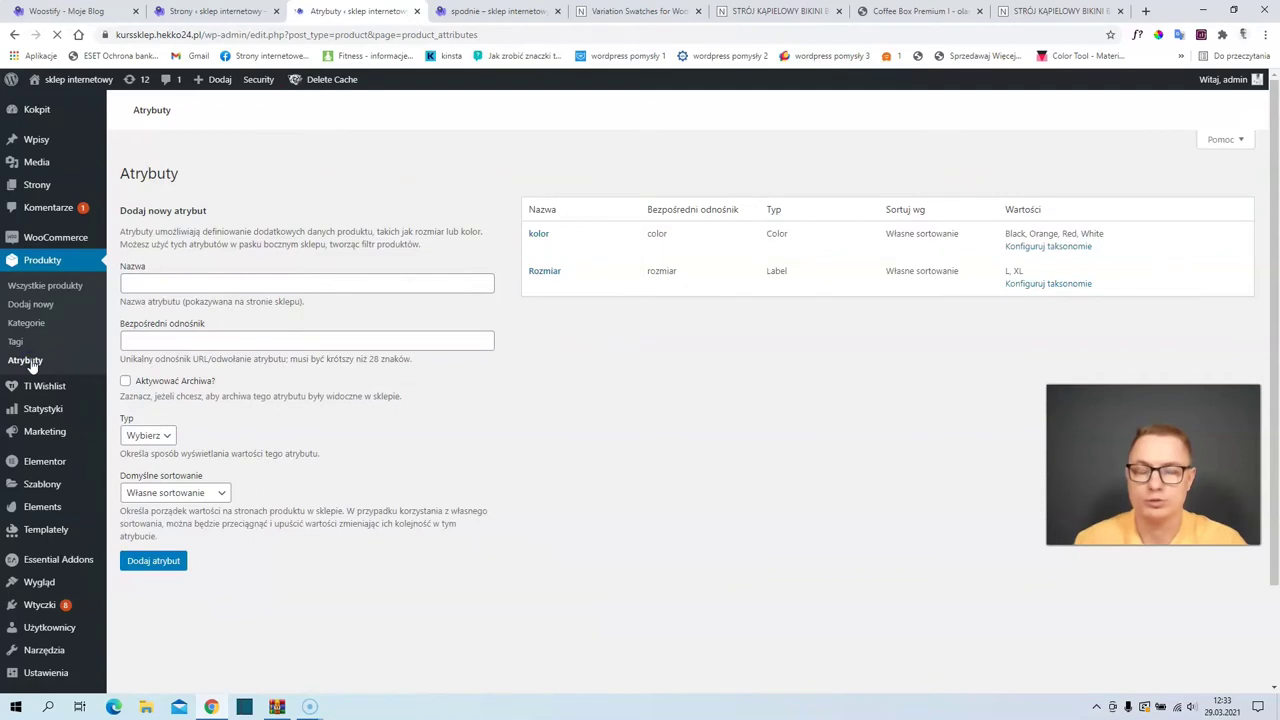
Step: Open the term configuration of the "kolor" attribute and add the color "Niebieski"
{"action": "scroll", "coordinate": [1035, 450], "scroll_direction": "down", "scroll_amount": 3}
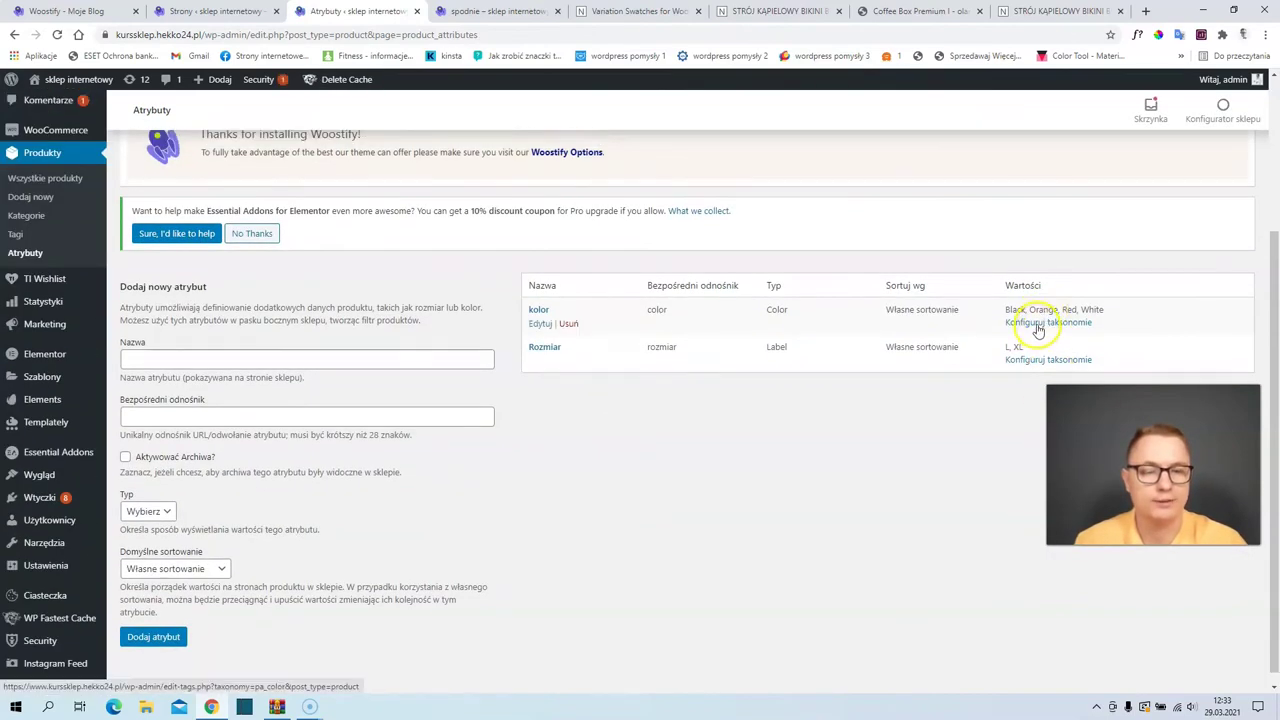
{"action": "left_click", "coordinate": [1037, 324]}
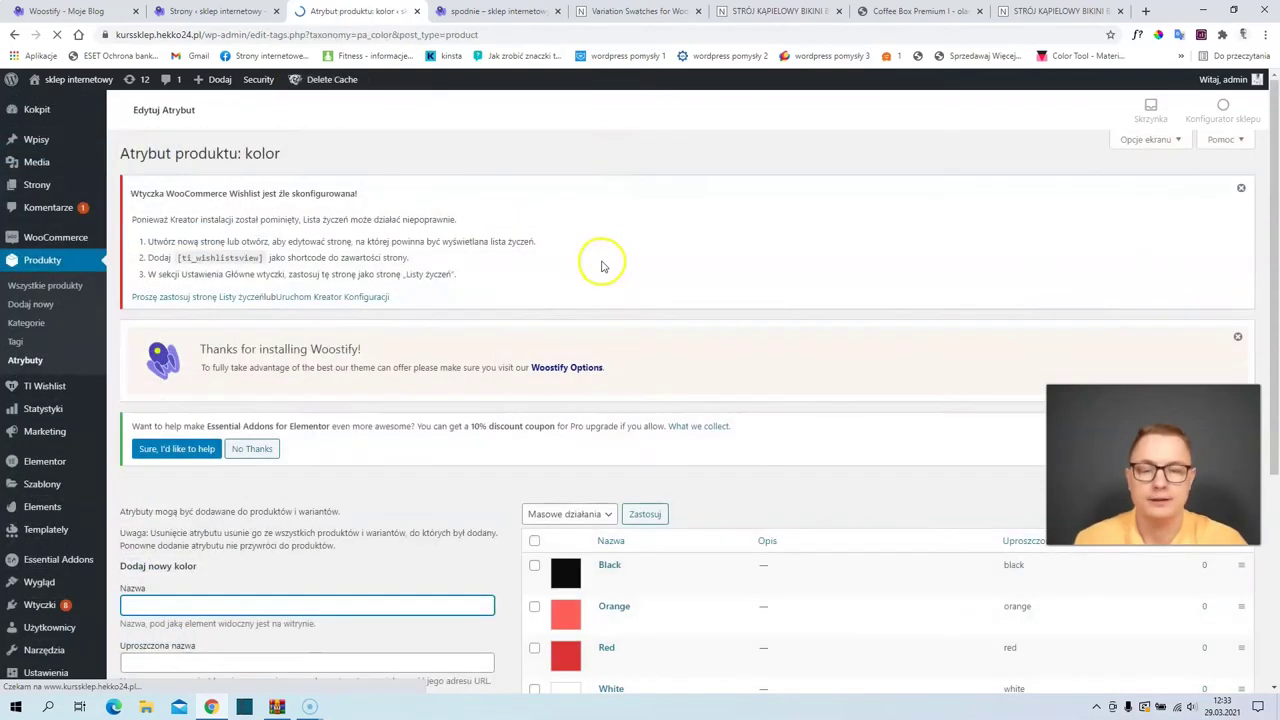
{"action": "scroll", "coordinate": [620, 380], "scroll_direction": "down", "scroll_amount": 3}
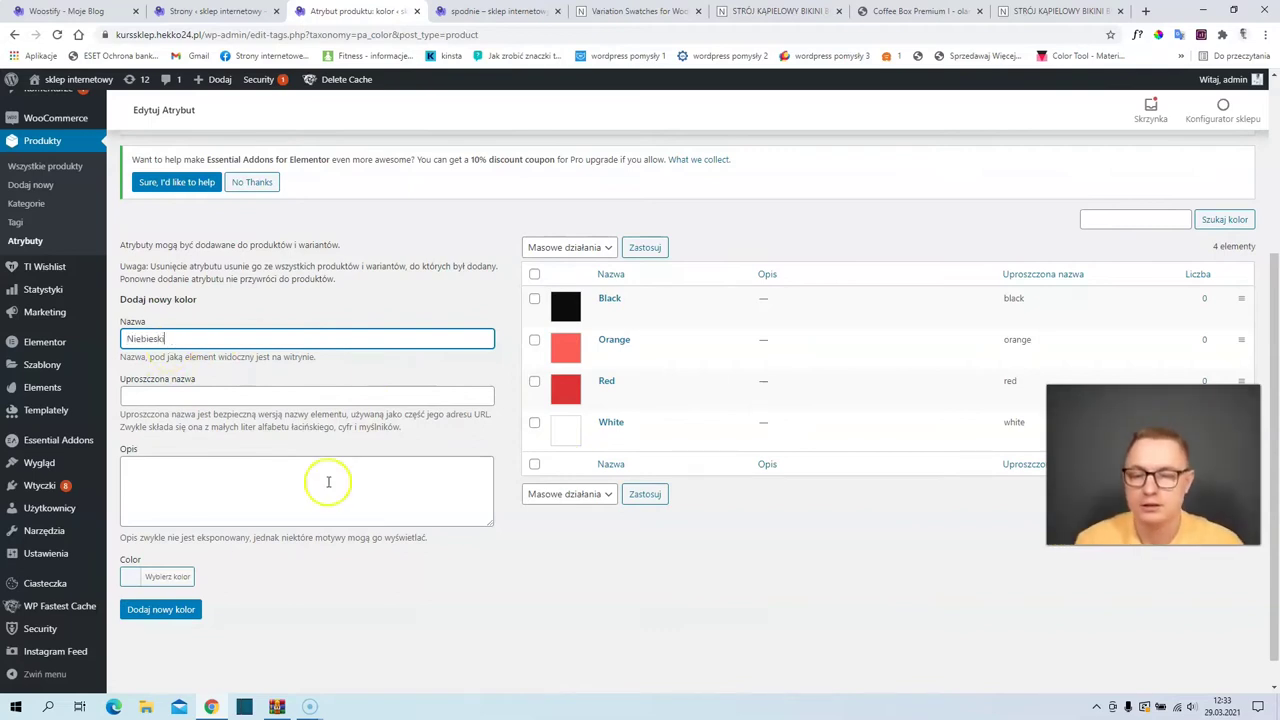
{"action": "left_click", "coordinate": [186, 612]}
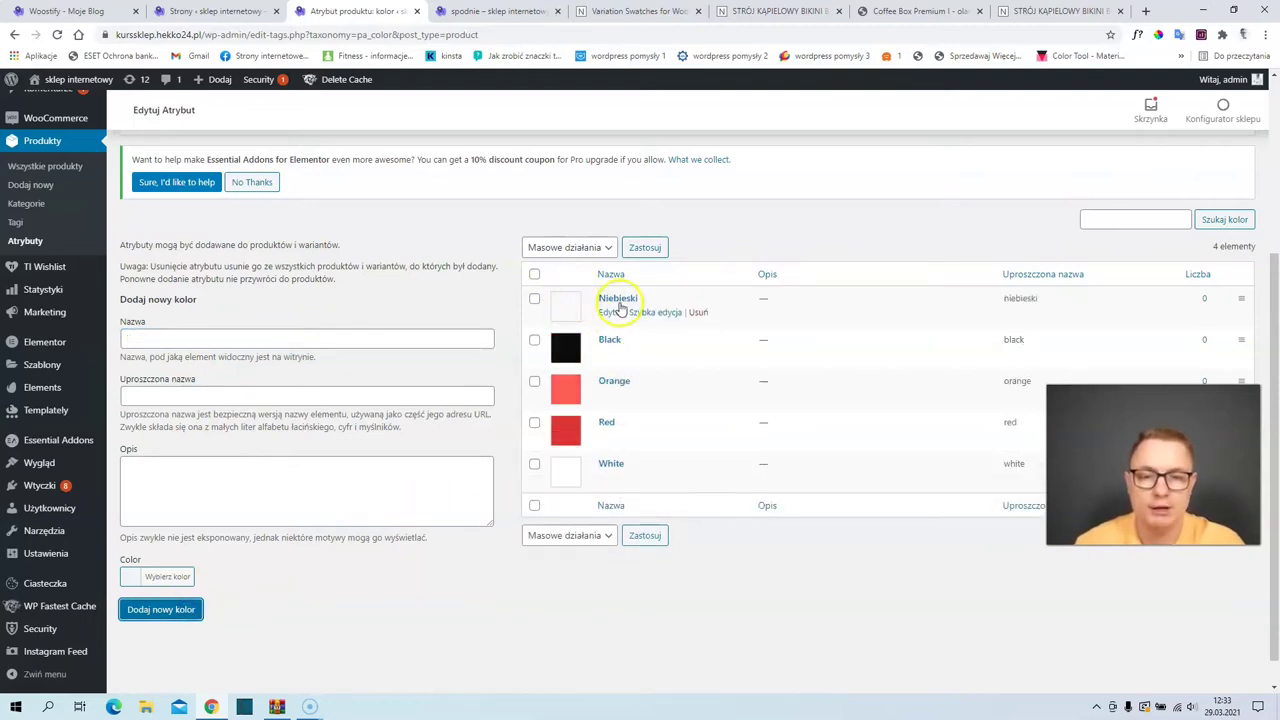
Step: Edit the "Niebieski" term, set its swatch color to blue #2873ff and update the term
{"action": "left_click", "coordinate": [609, 312]}
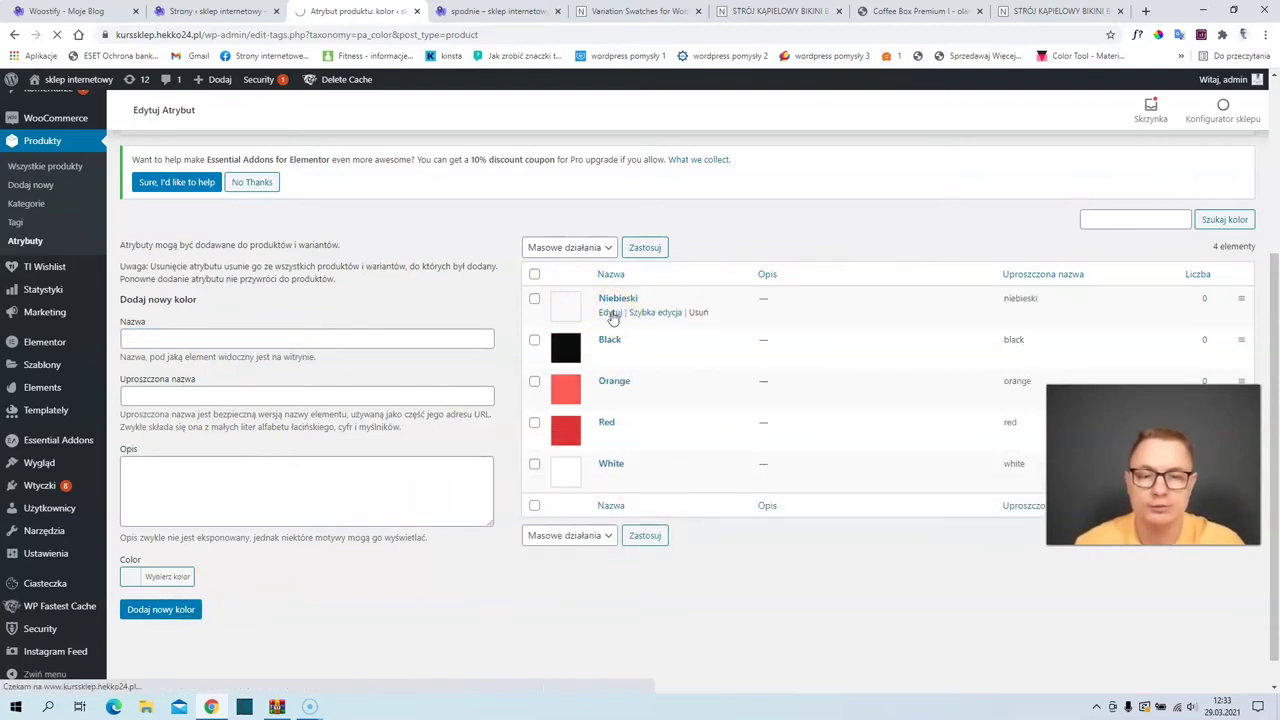
{"action": "left_click", "coordinate": [295, 598]}
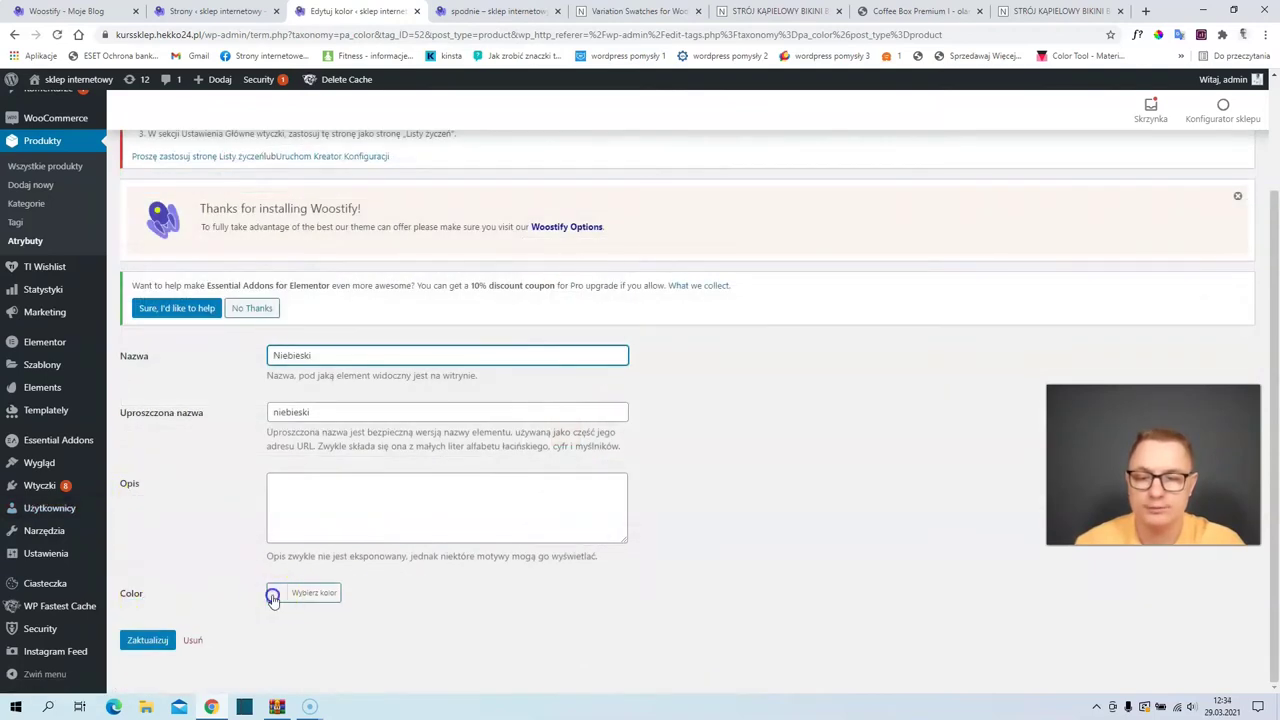
{"action": "scroll", "coordinate": [281, 597], "scroll_direction": "down", "scroll_amount": 2}
{"action": "left_click", "coordinate": [349, 578]}
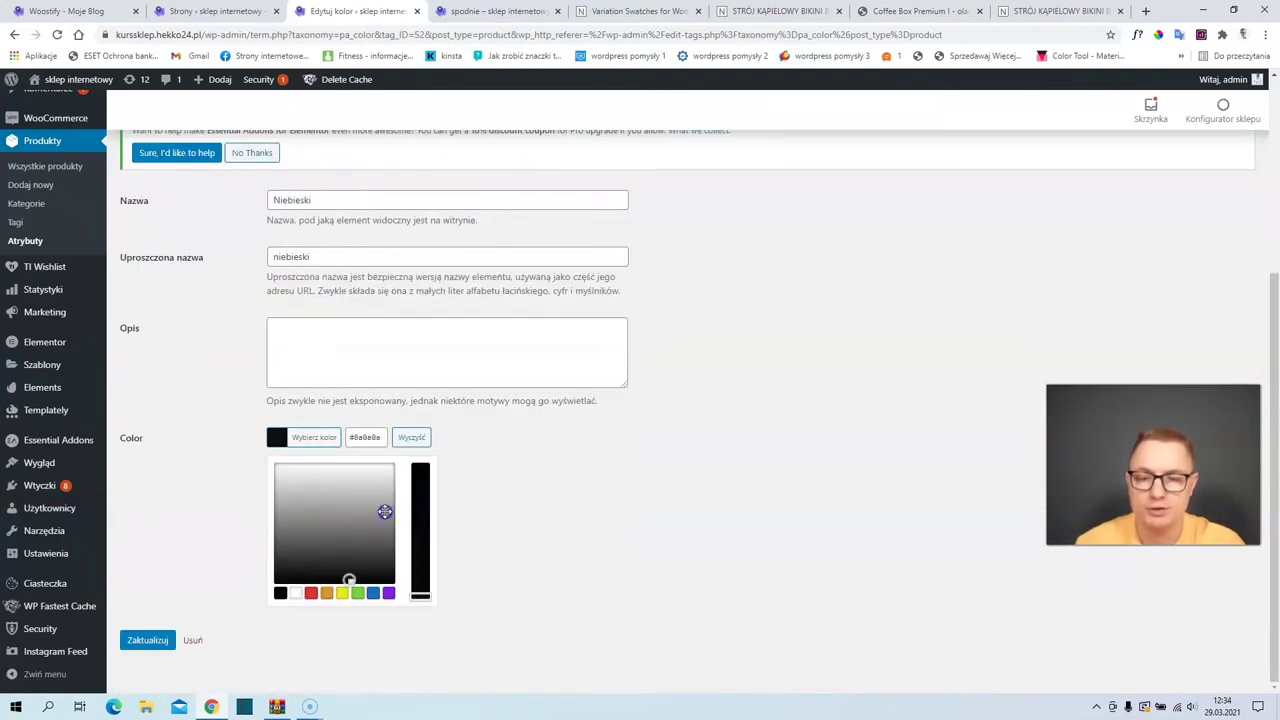
{"action": "left_click", "coordinate": [349, 537]}
{"action": "left_click", "coordinate": [353, 469]}
{"action": "left_click_drag", "start_coordinate": [353, 469], "coordinate": [348, 456]}
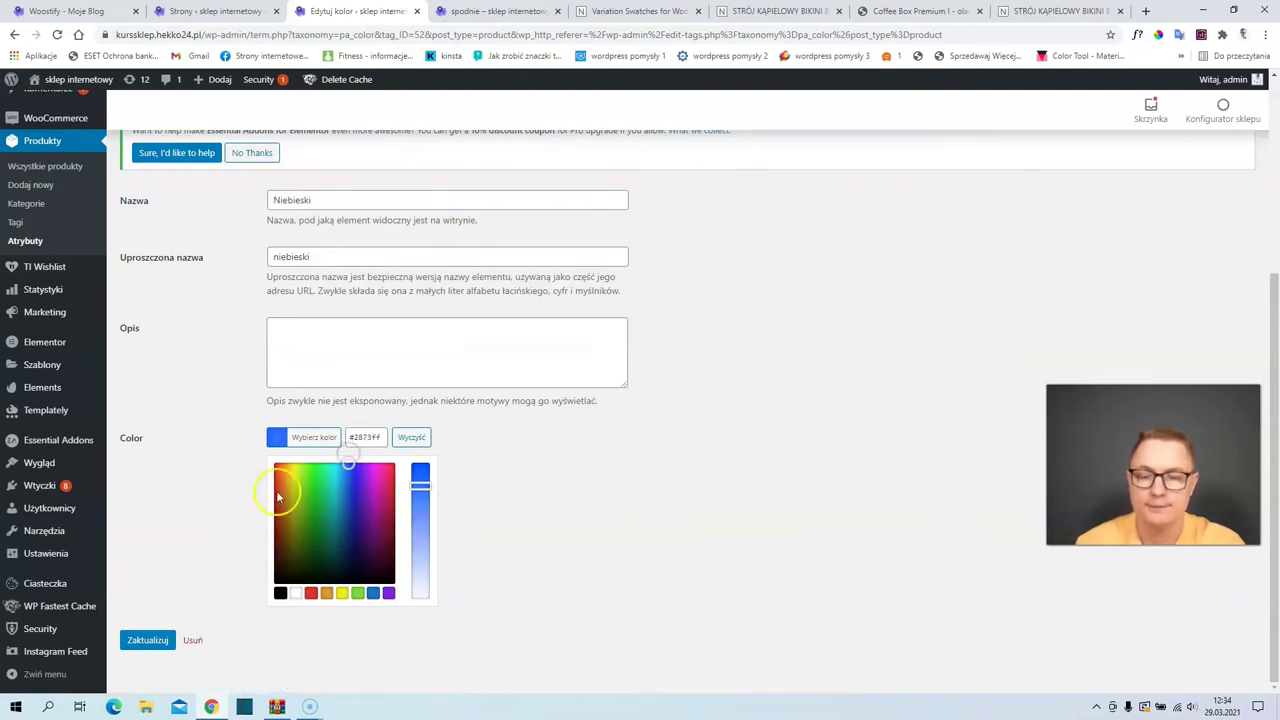
{"action": "left_click", "coordinate": [133, 641]}
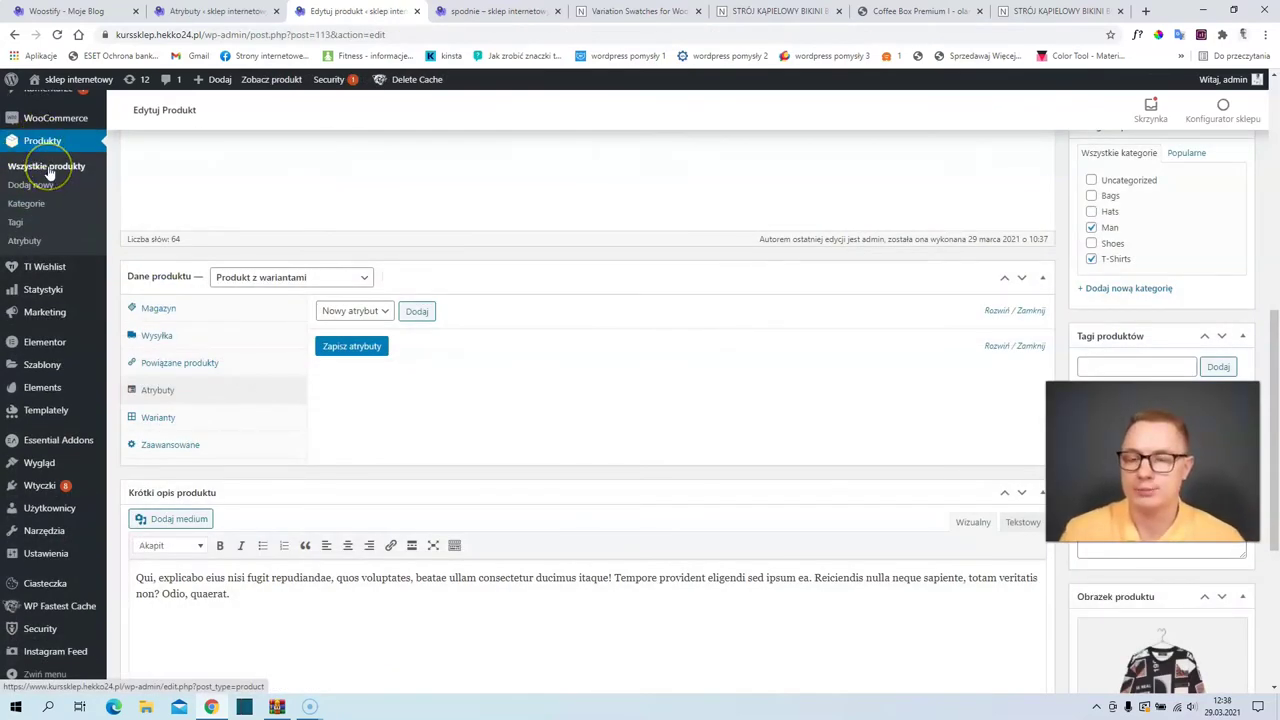
Step: Open the product "spodnie" for editing from the list of all products
{"action": "left_click", "coordinate": [49, 168]}
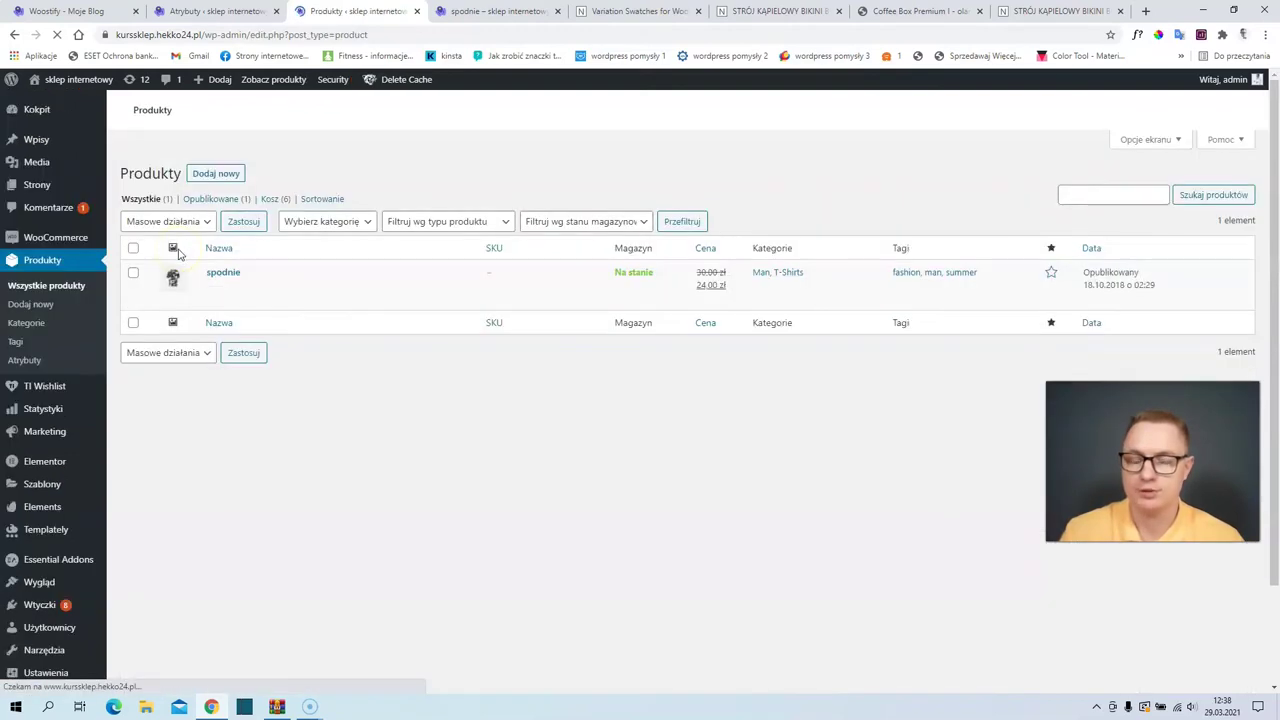
{"action": "mouse_move", "coordinate": [232, 290]}
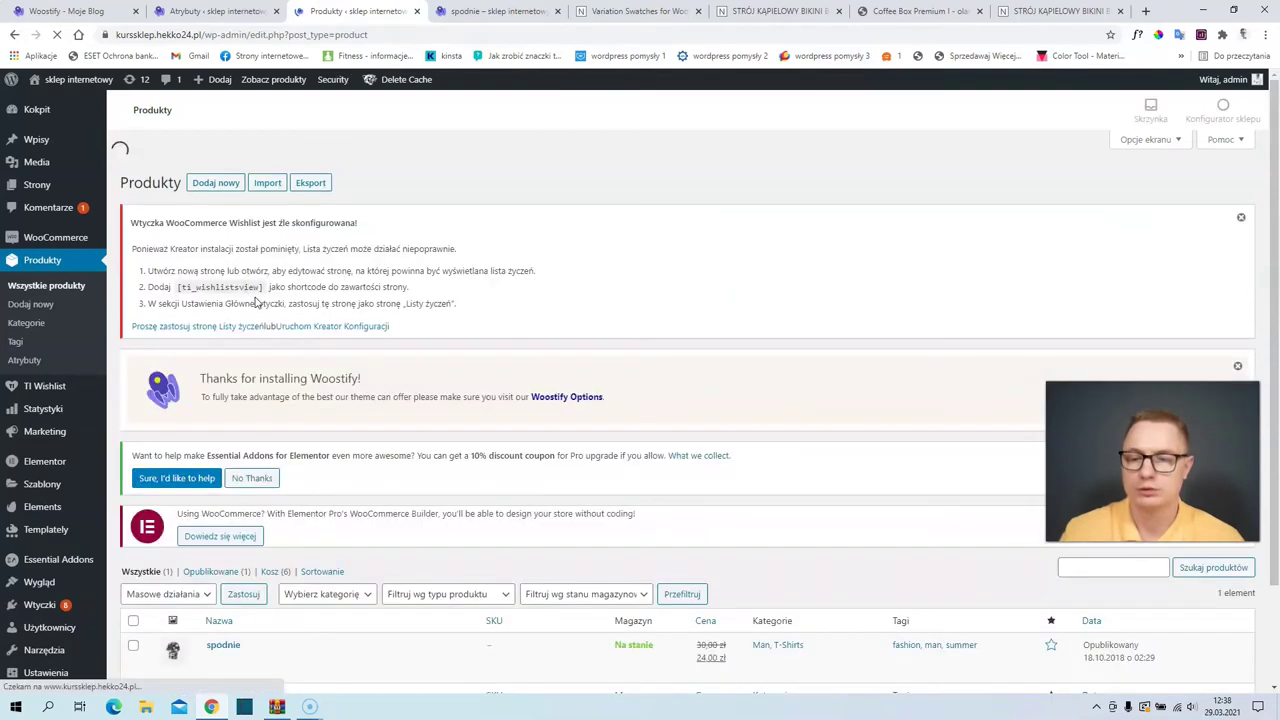
{"action": "scroll", "coordinate": [240, 440], "scroll_direction": "down", "scroll_amount": 2}
{"action": "mouse_move", "coordinate": [237, 545]}
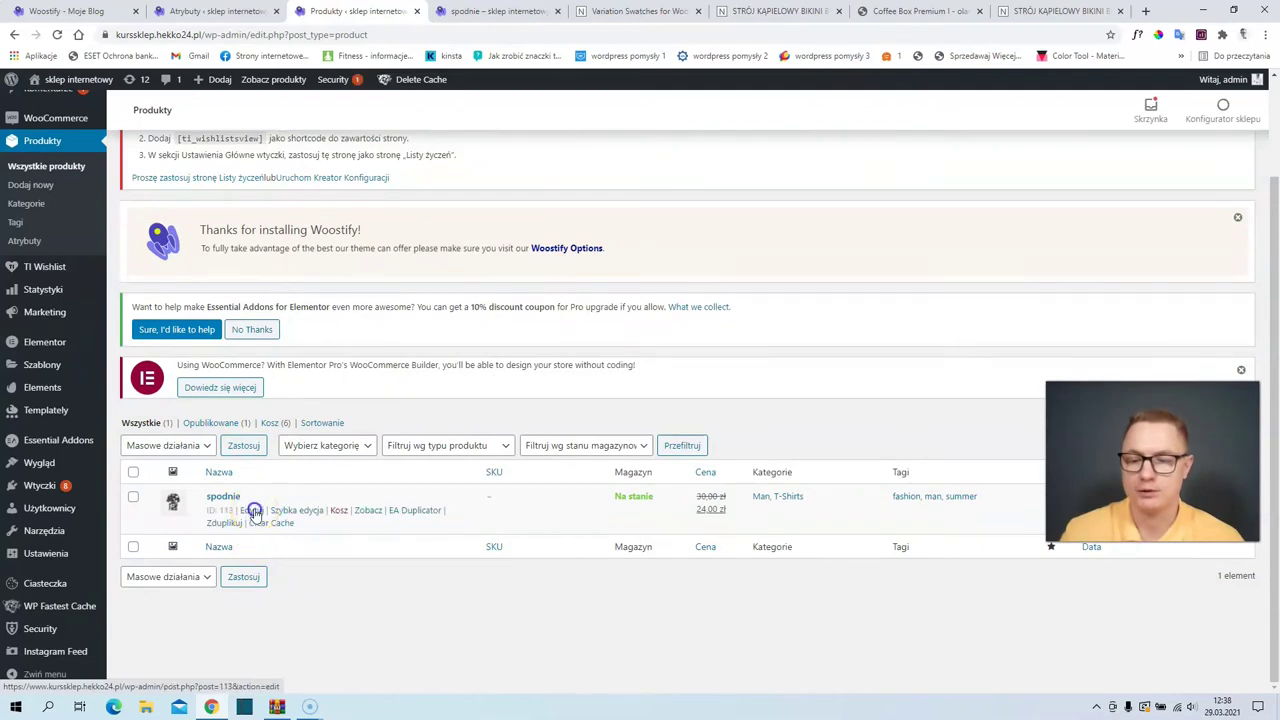
{"action": "left_click", "coordinate": [253, 512]}
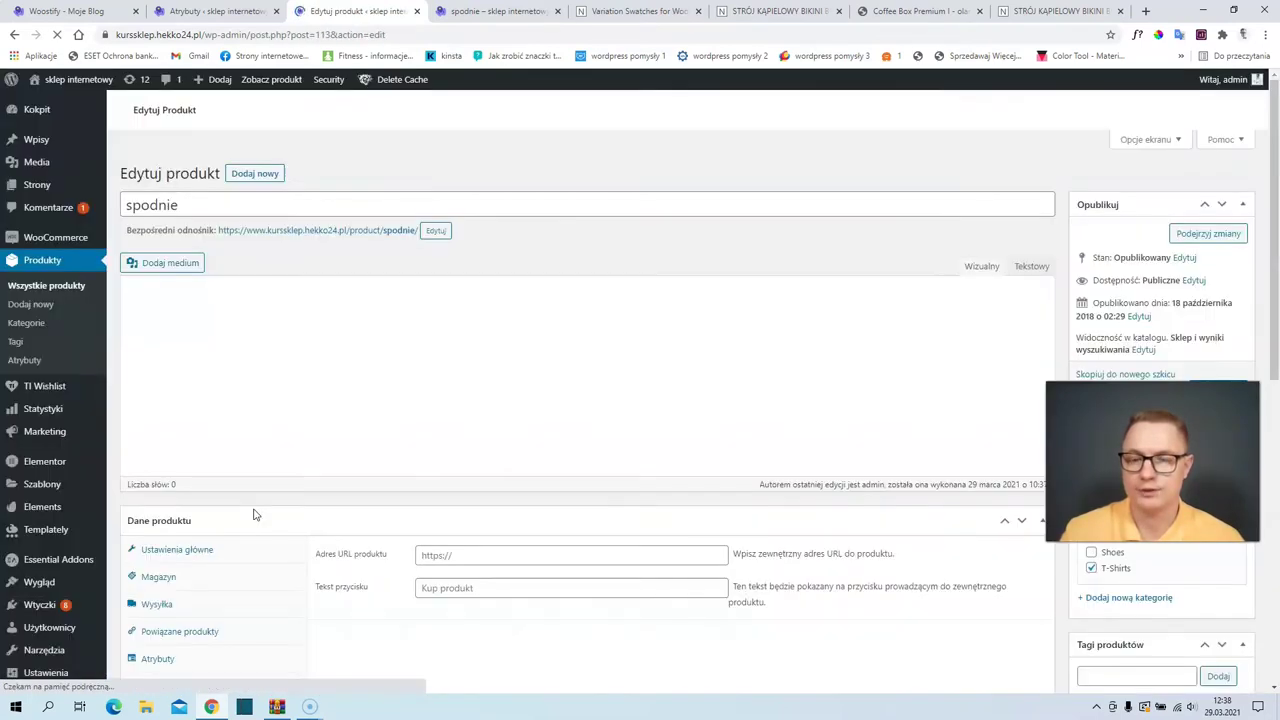
{"action": "scroll", "coordinate": [220, 410], "scroll_direction": "down", "scroll_amount": 3}
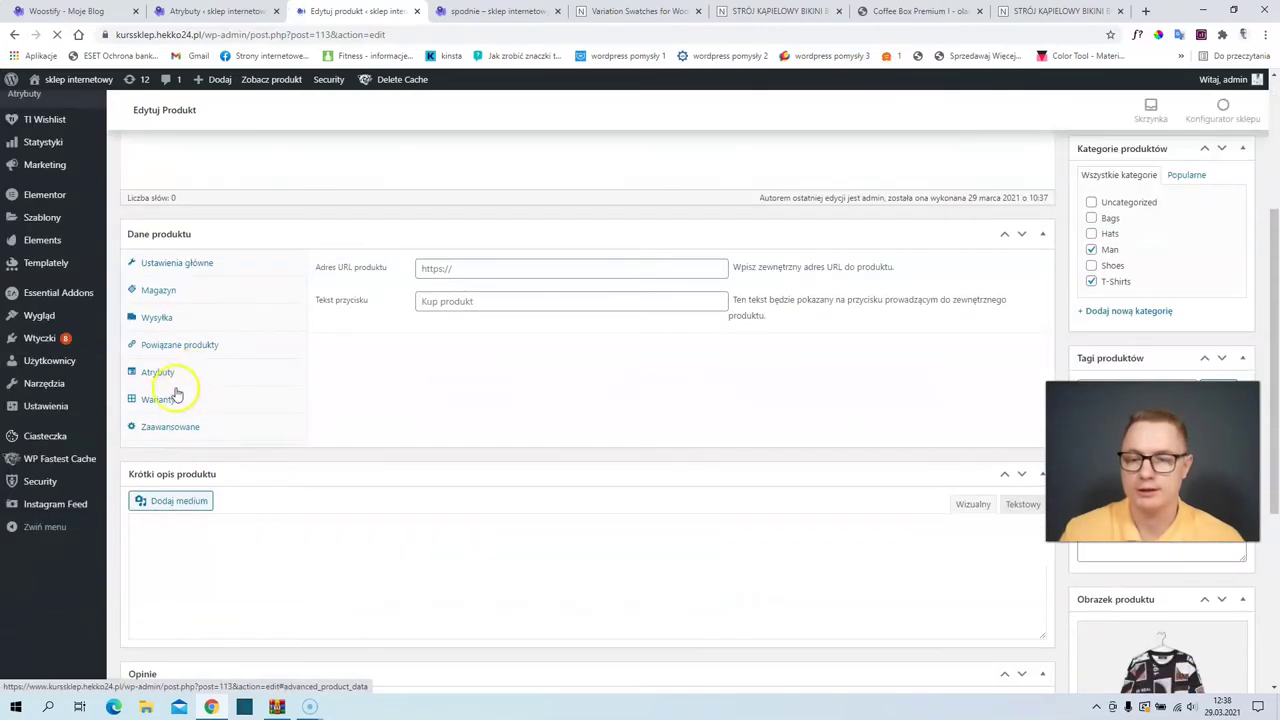
Step: Add the "Rozmiar" attribute to the product with all its values, L and XL, enable it for variants and save the attributes
{"action": "left_click", "coordinate": [195, 391]}
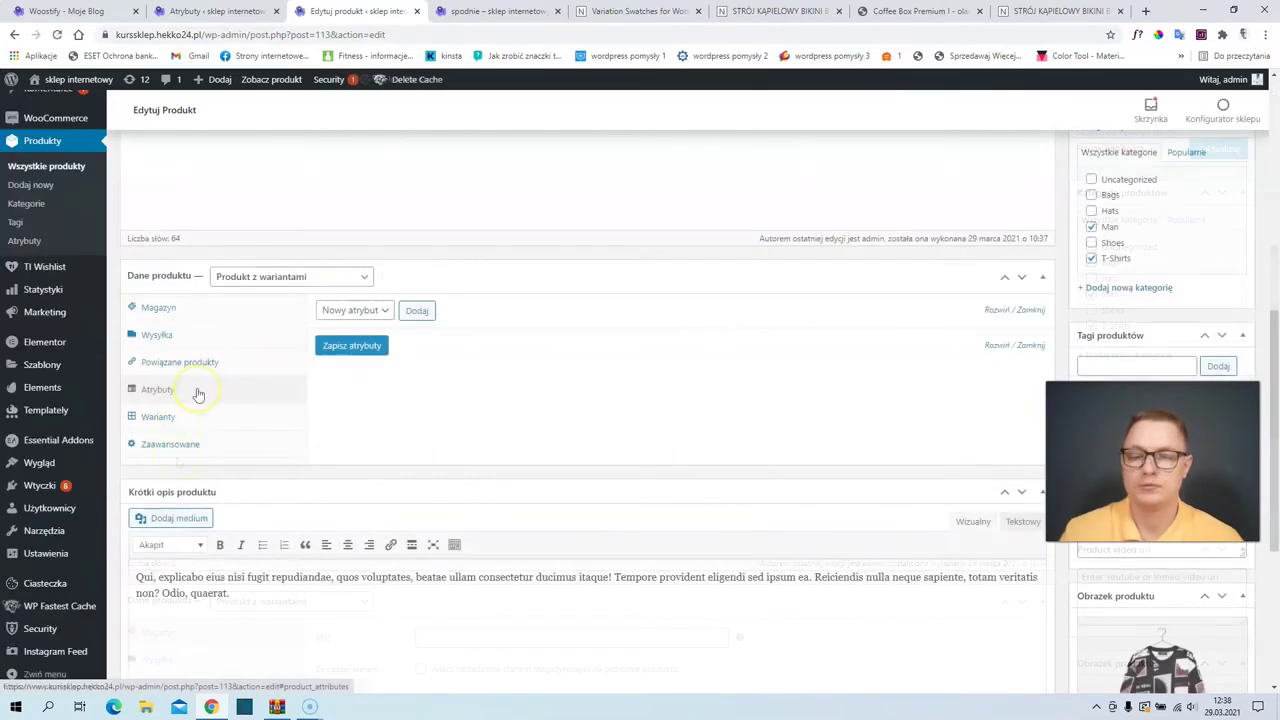
{"action": "left_click", "coordinate": [352, 310]}
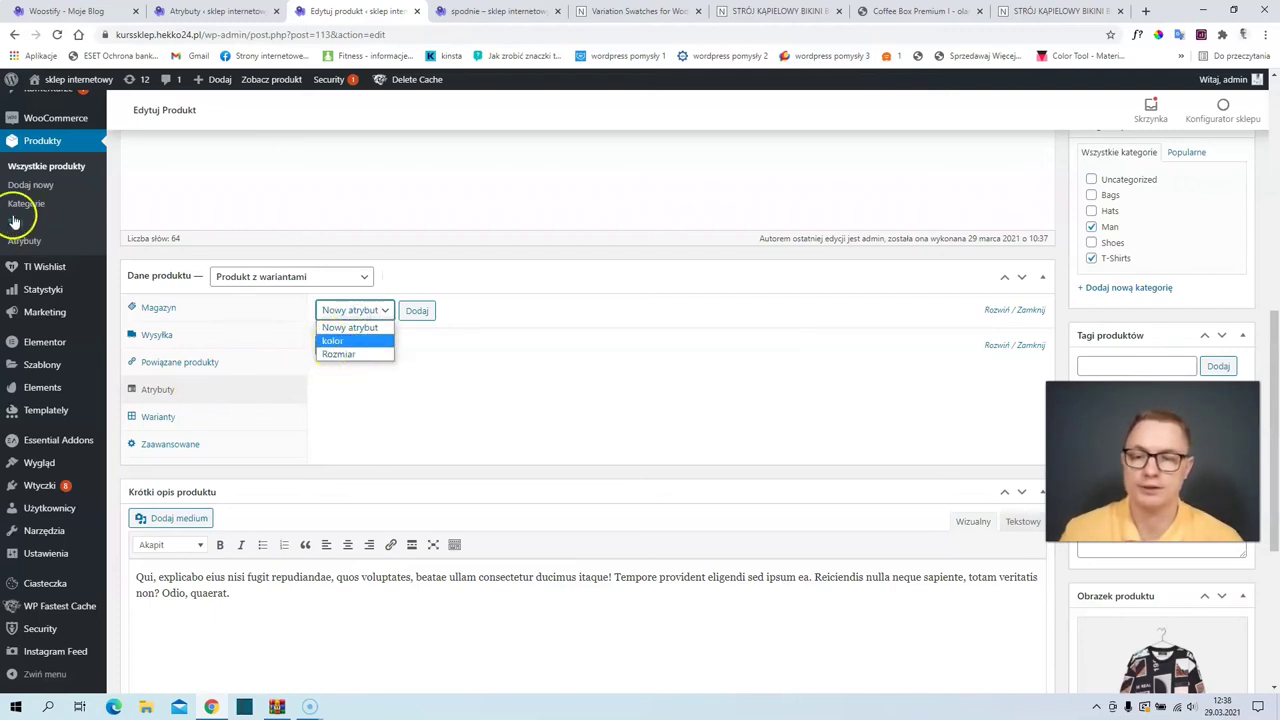
{"action": "left_click", "coordinate": [345, 354]}
{"action": "left_click", "coordinate": [416, 312]}
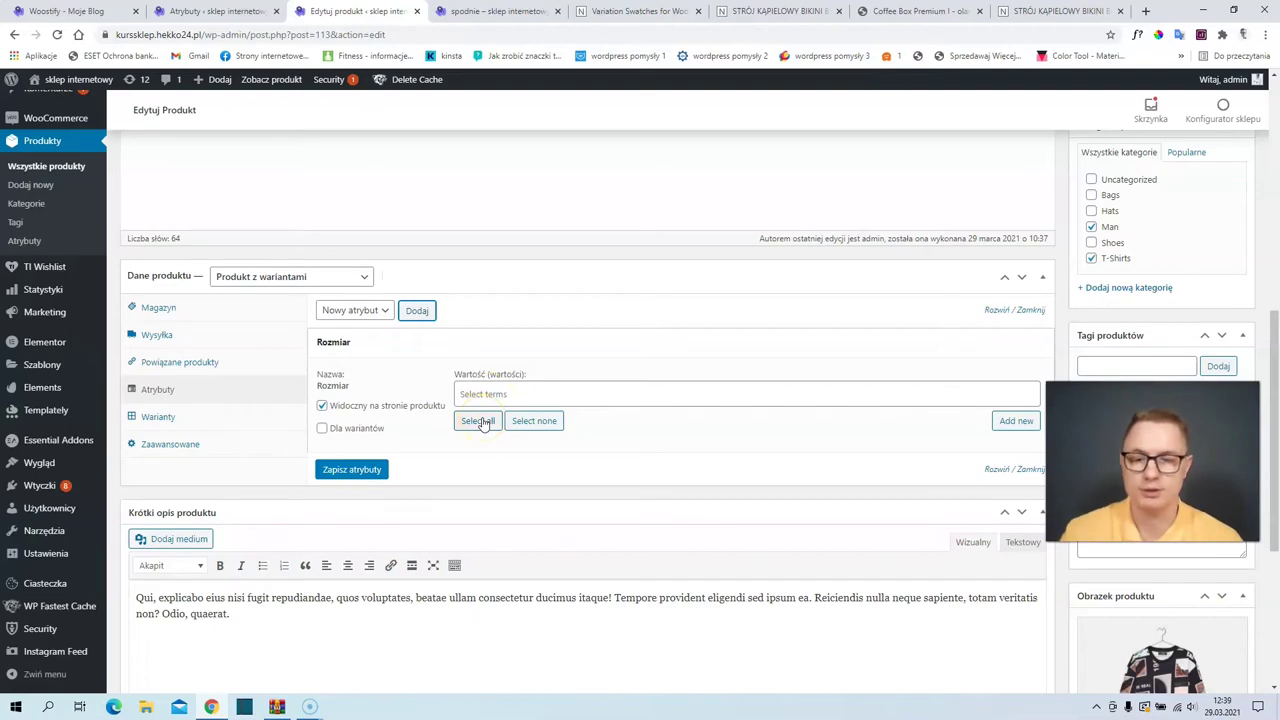
{"action": "left_click", "coordinate": [479, 421]}
{"action": "left_click", "coordinate": [322, 428]}
{"action": "left_click", "coordinate": [362, 476]}
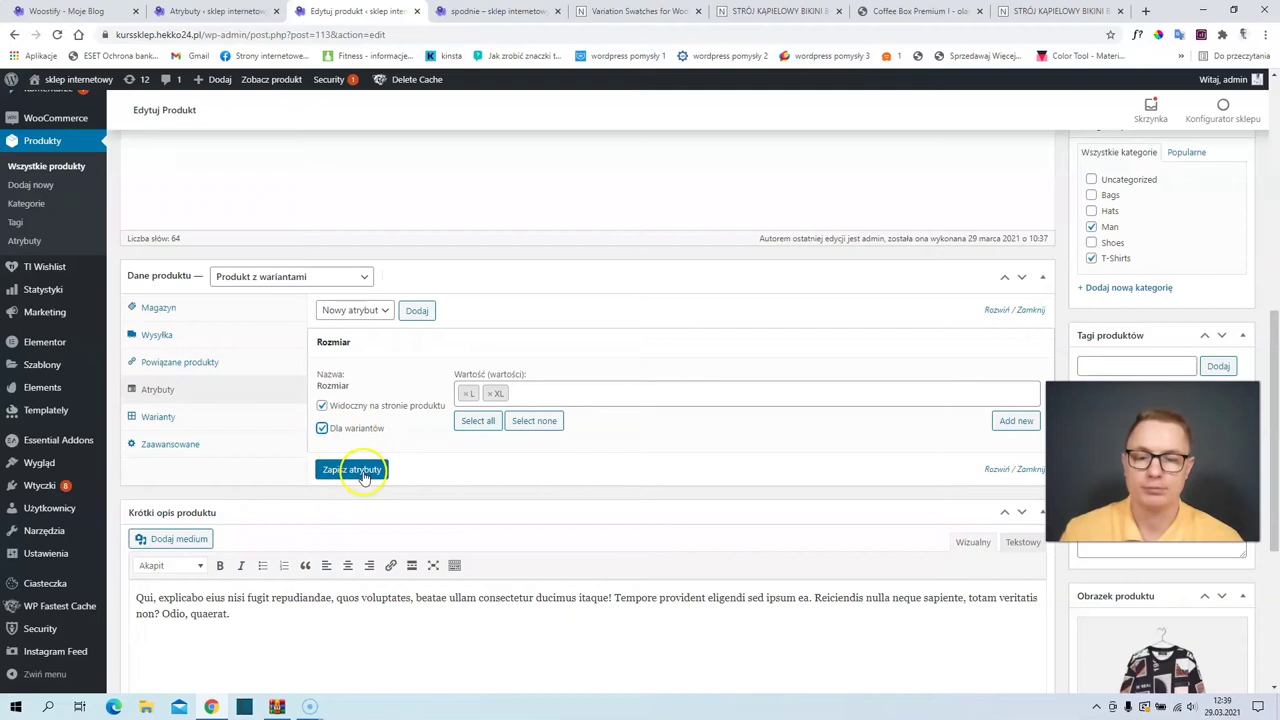
Step: Add the "kolor" attribute to the product with all its values, enable it for variants and save the attributes
{"action": "left_click", "coordinate": [375, 312]}
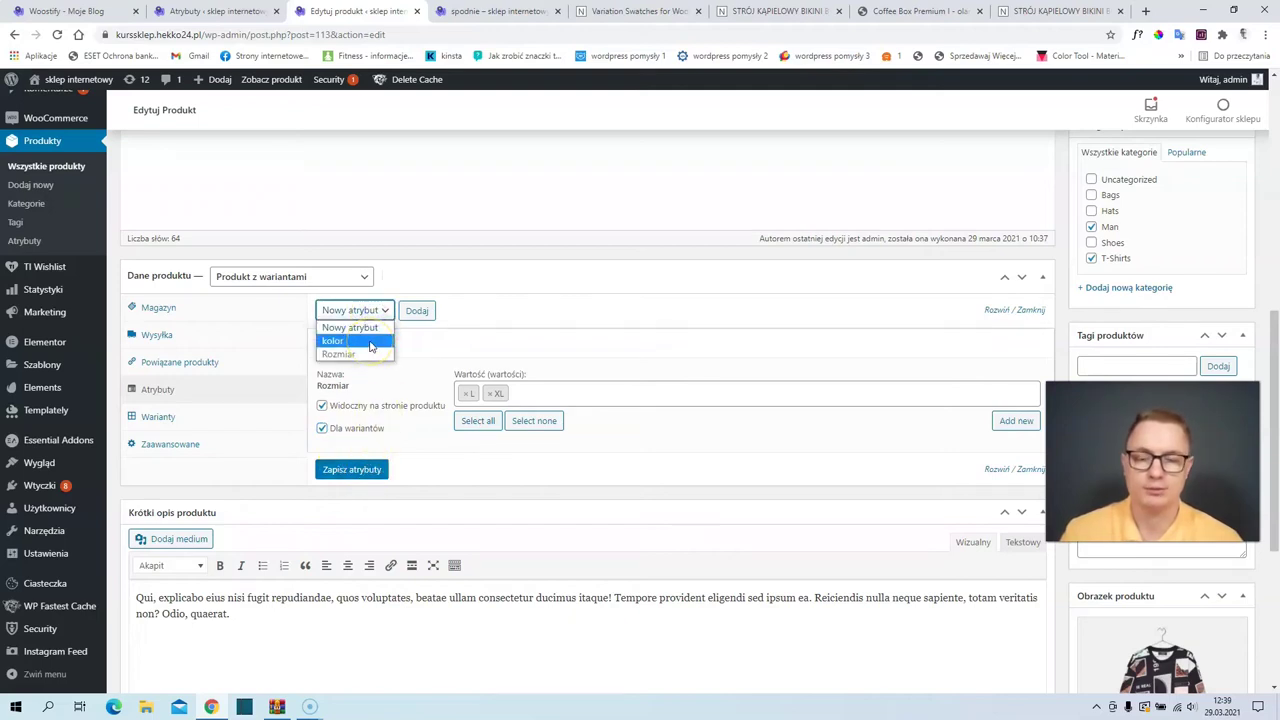
{"action": "left_click", "coordinate": [371, 342]}
{"action": "left_click", "coordinate": [417, 311]}
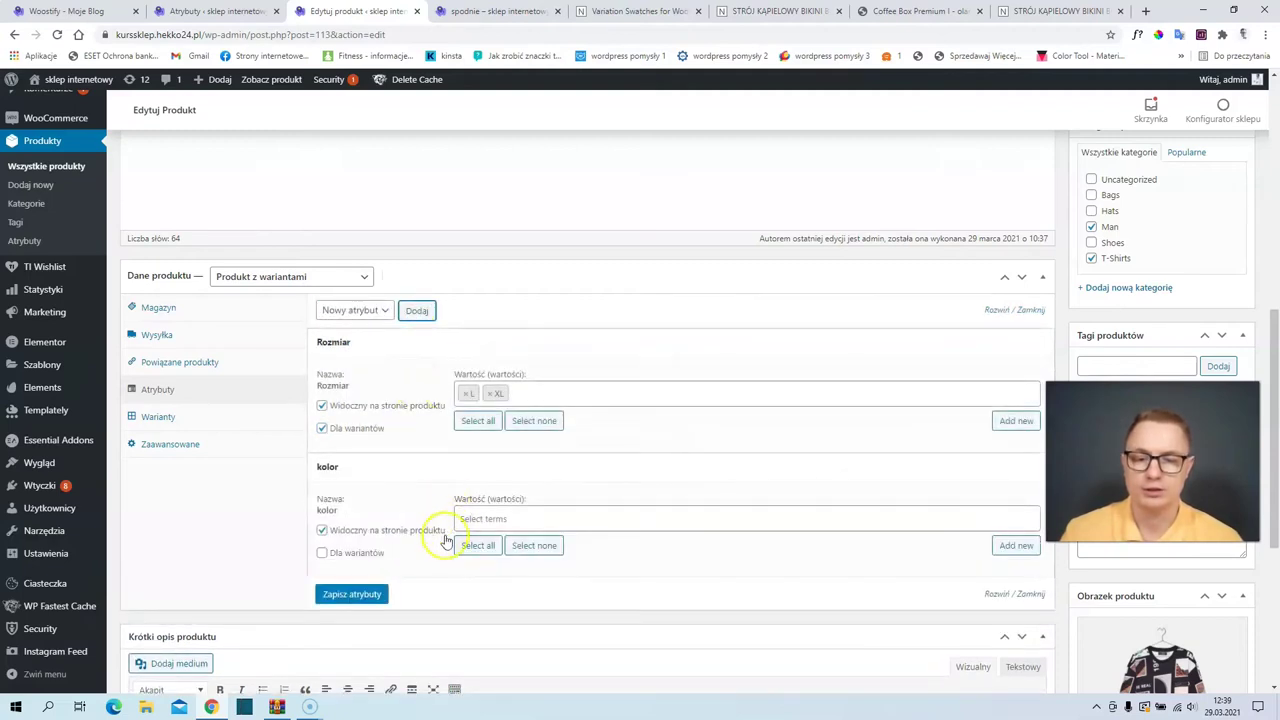
{"action": "left_click", "coordinate": [472, 547]}
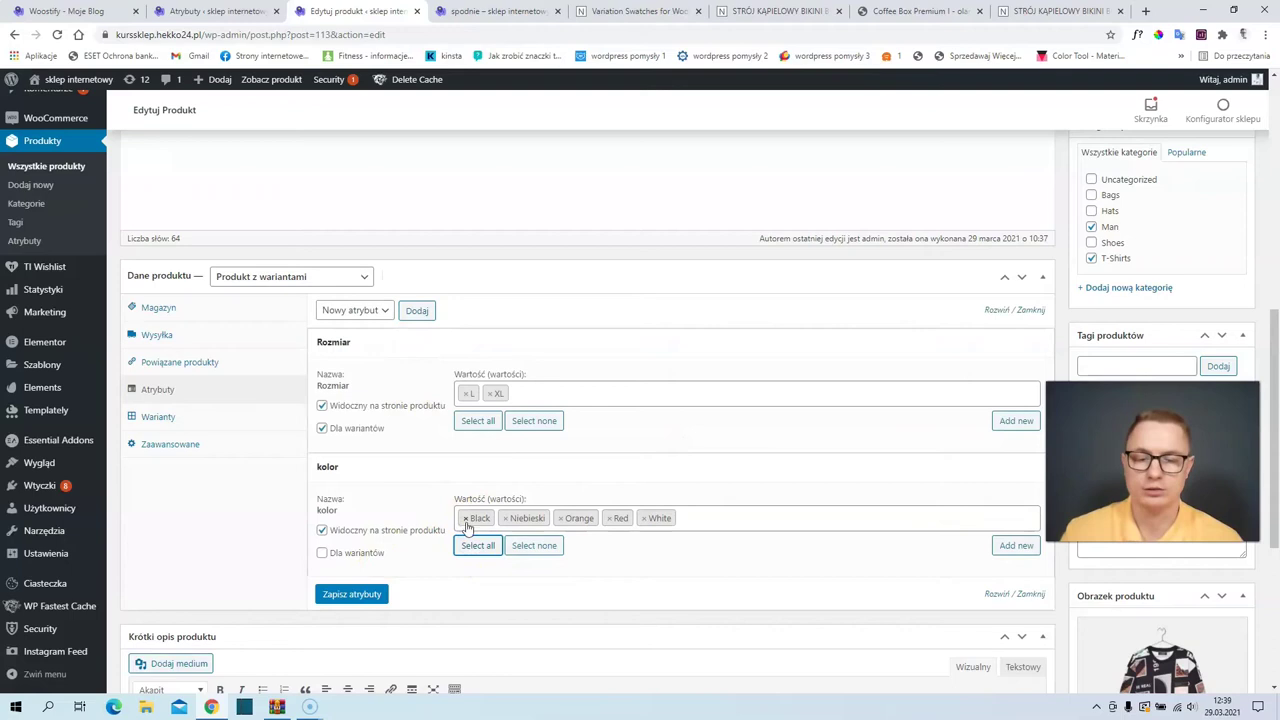
{"action": "left_click", "coordinate": [581, 520]}
{"action": "left_click", "coordinate": [322, 553]}
{"action": "left_click", "coordinate": [355, 595]}
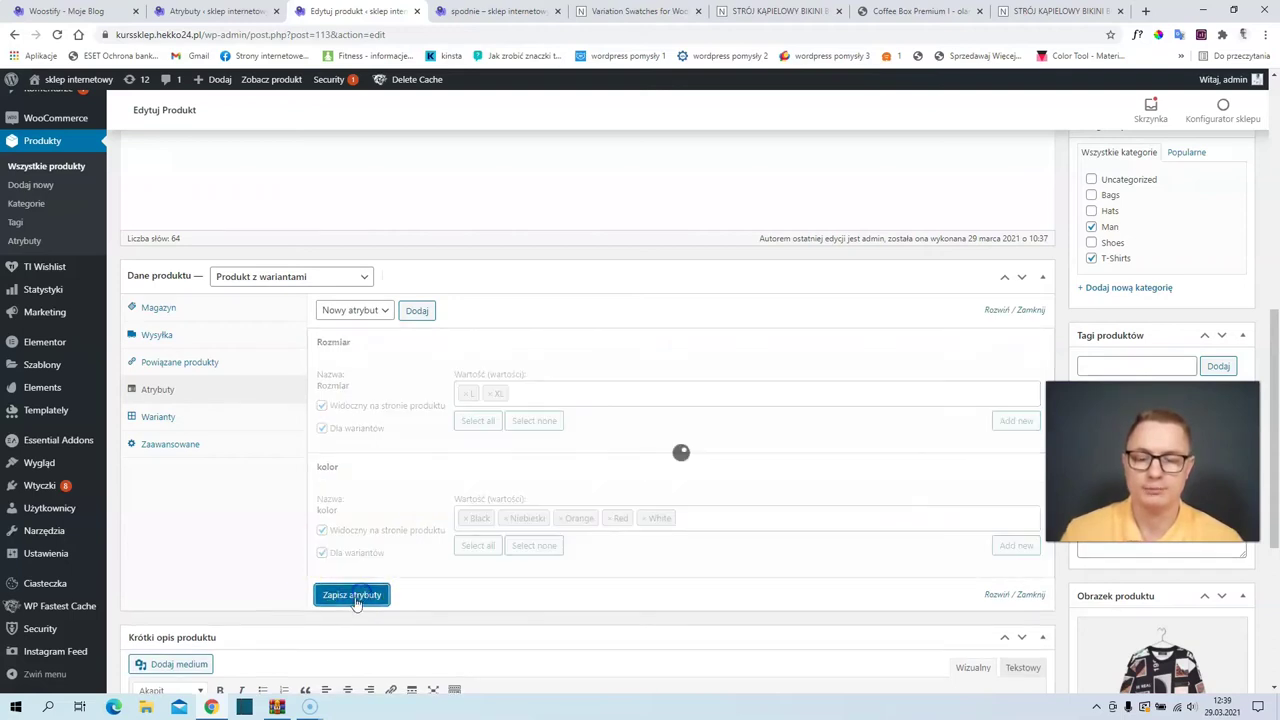
Step: Generate the product's variants from all attributes, covering every combination of Rozmiar and kolor
{"action": "left_click", "coordinate": [175, 425]}
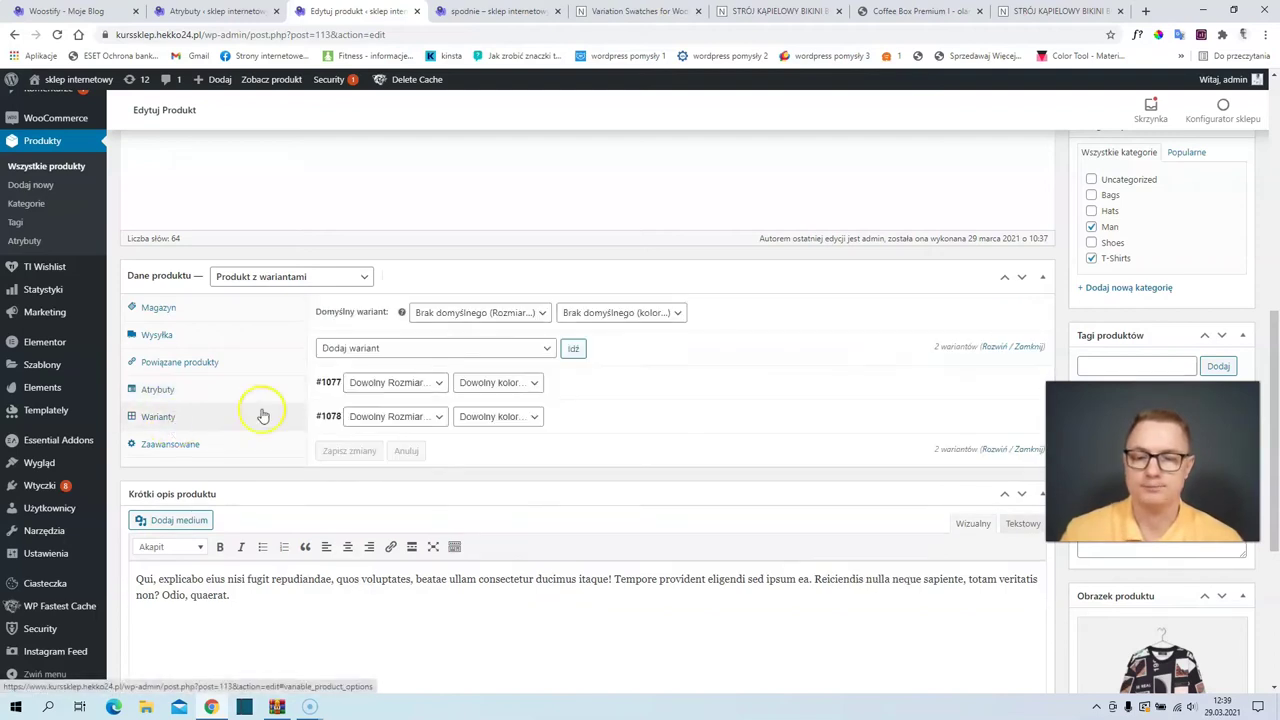
{"action": "left_click", "coordinate": [363, 313]}
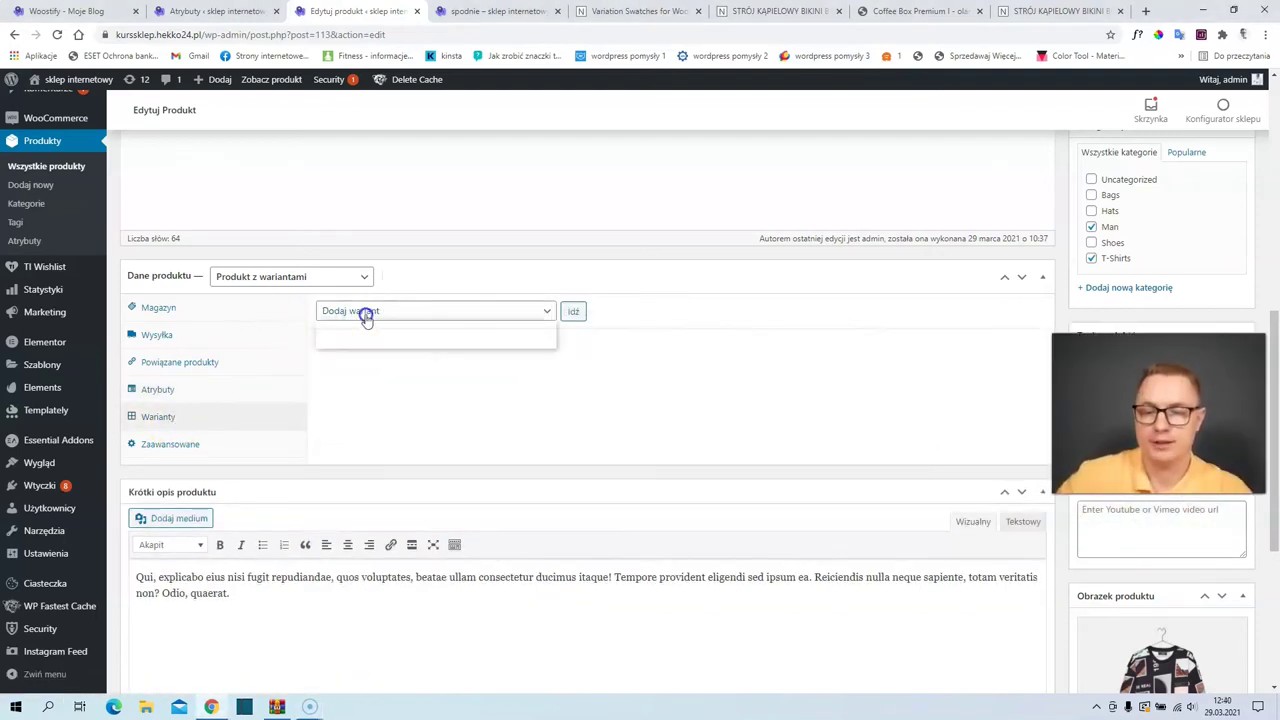
{"action": "left_click", "coordinate": [373, 342]}
{"action": "left_click", "coordinate": [573, 311]}
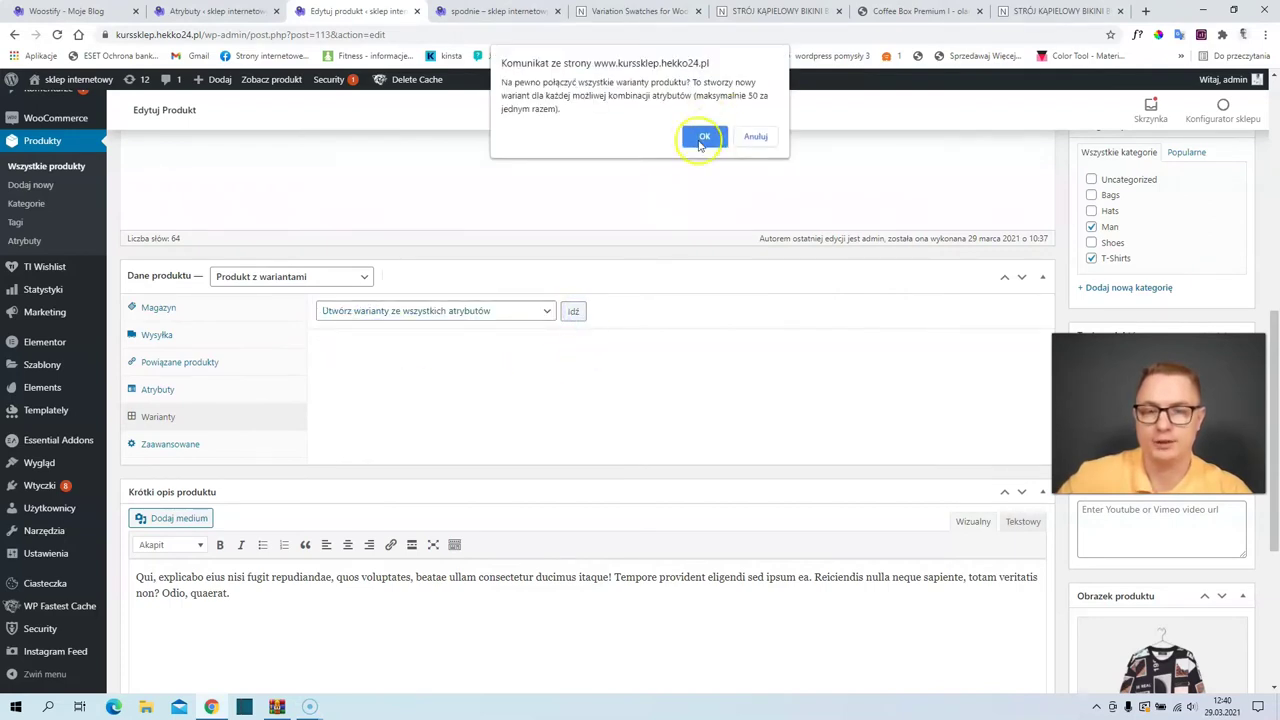
{"action": "left_click", "coordinate": [702, 136]}
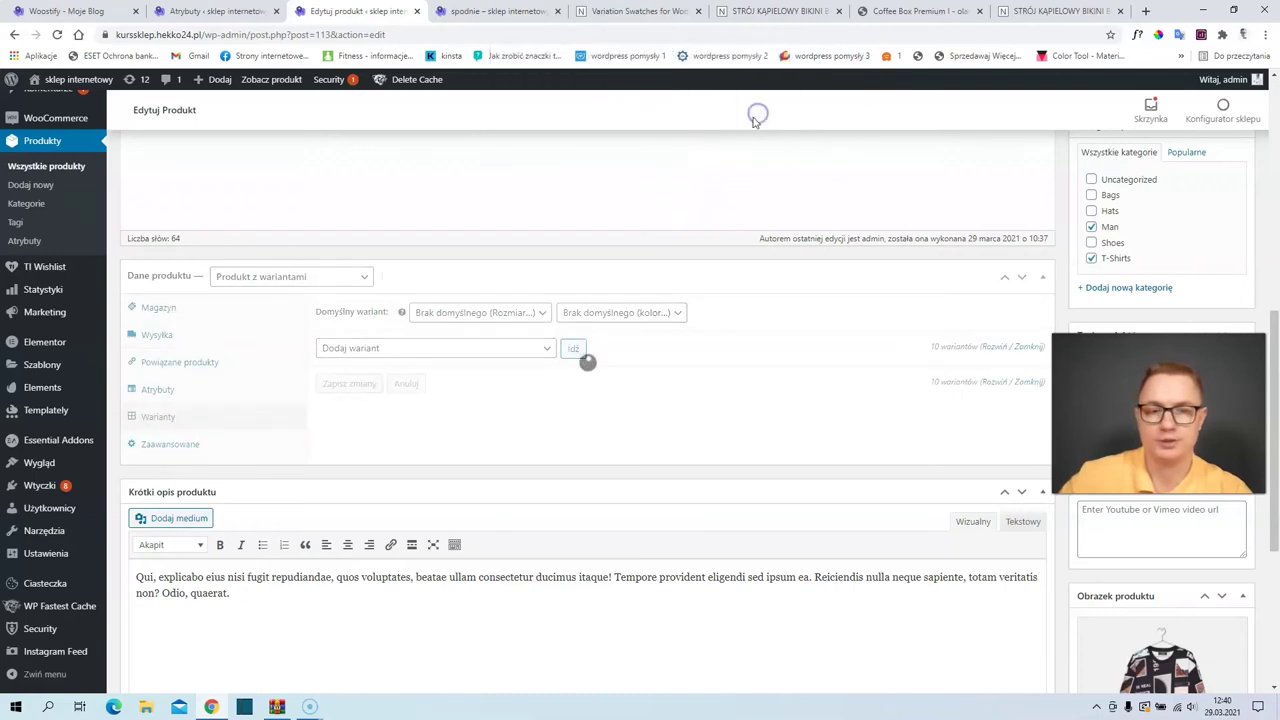
{"action": "scroll", "coordinate": [449, 277], "scroll_direction": "down", "scroll_amount": 3}
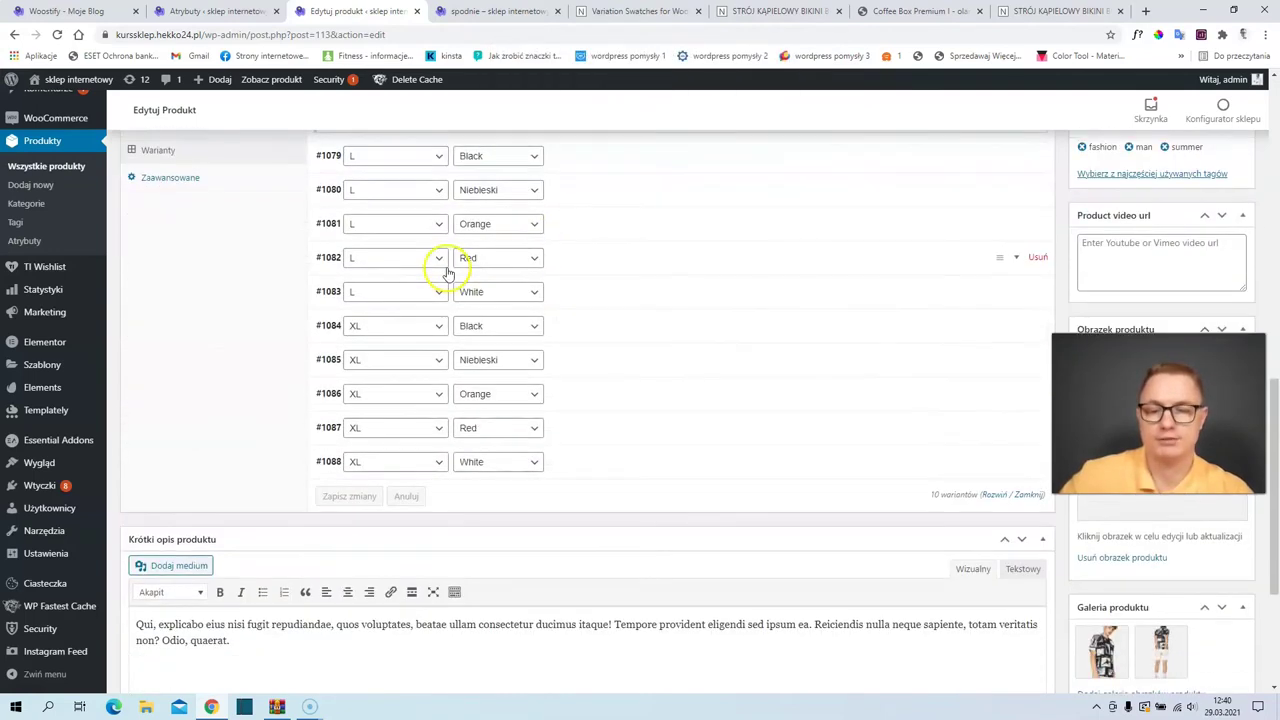
{"action": "scroll", "coordinate": [450, 273], "scroll_direction": "up", "scroll_amount": 2}
Step: Set the regular price of all variants to 30 in bulk
{"action": "left_click", "coordinate": [441, 281]}
{"action": "left_click", "coordinate": [420, 297]}
{"action": "scroll", "coordinate": [410, 290], "scroll_direction": "down", "scroll_amount": 2}
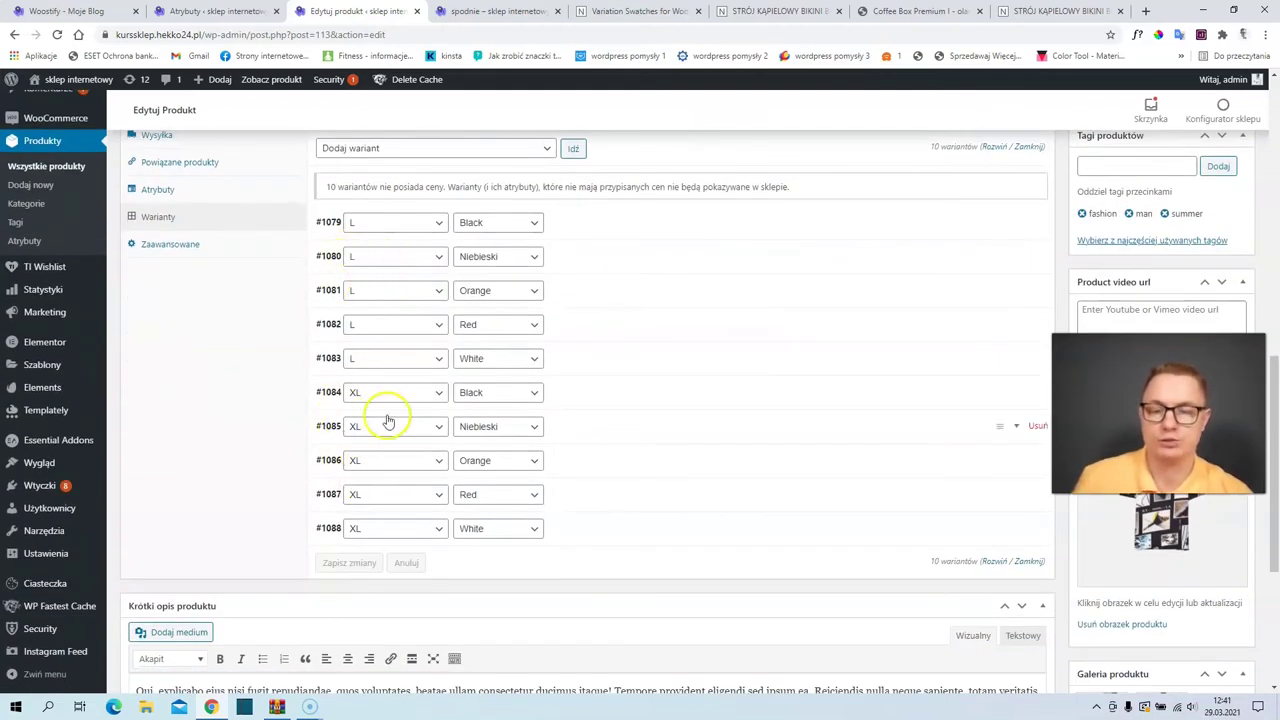
{"action": "scroll", "coordinate": [387, 421], "scroll_direction": "up", "scroll_amount": 2}
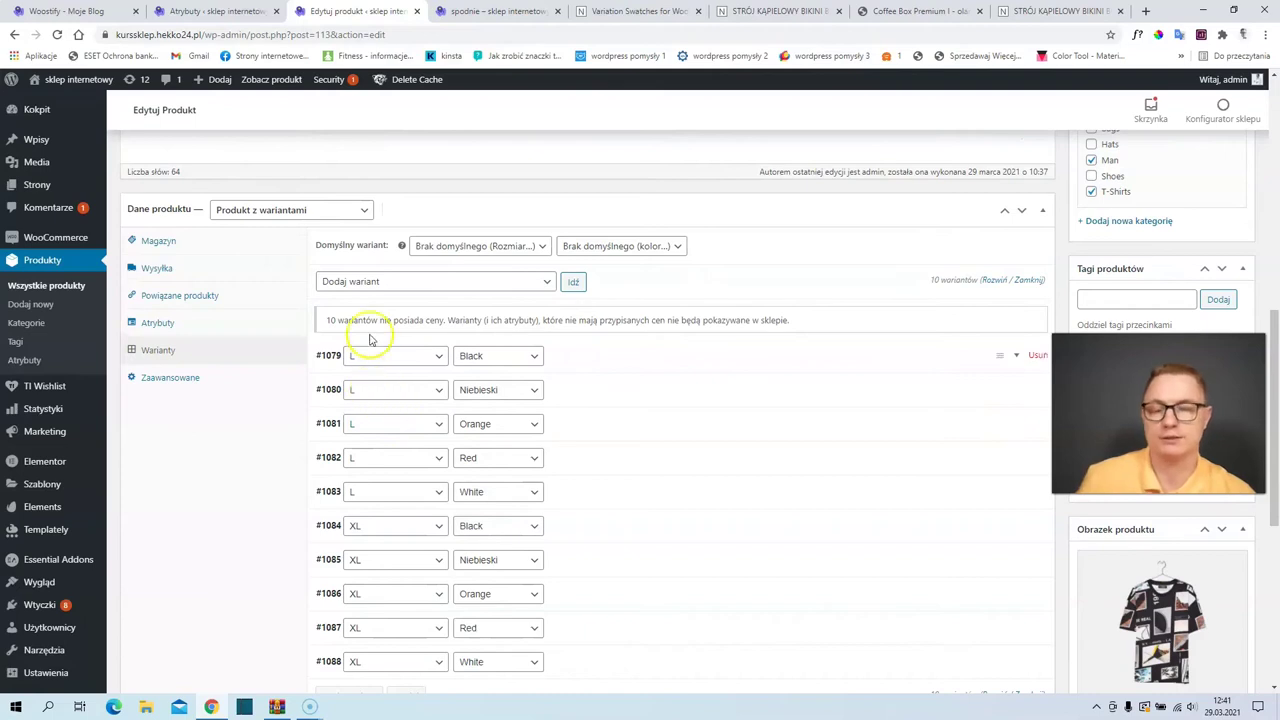
{"action": "left_click", "coordinate": [356, 281]}
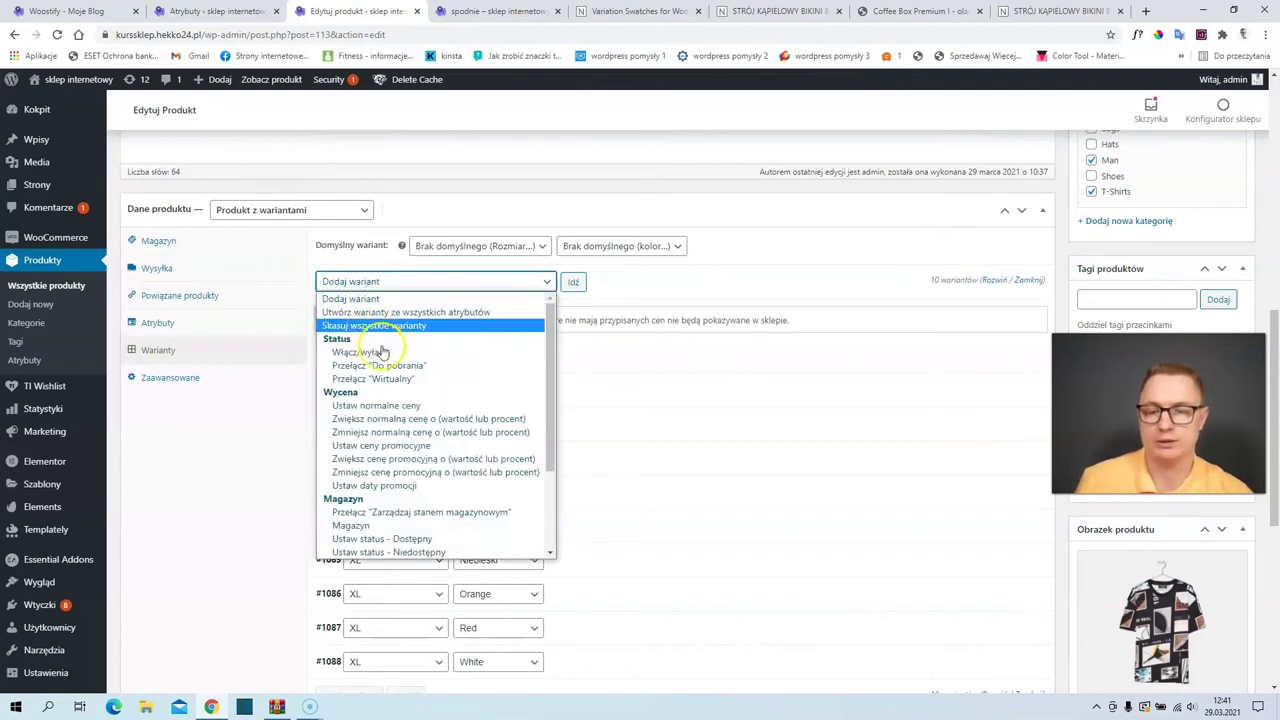
{"action": "left_click", "coordinate": [416, 404]}
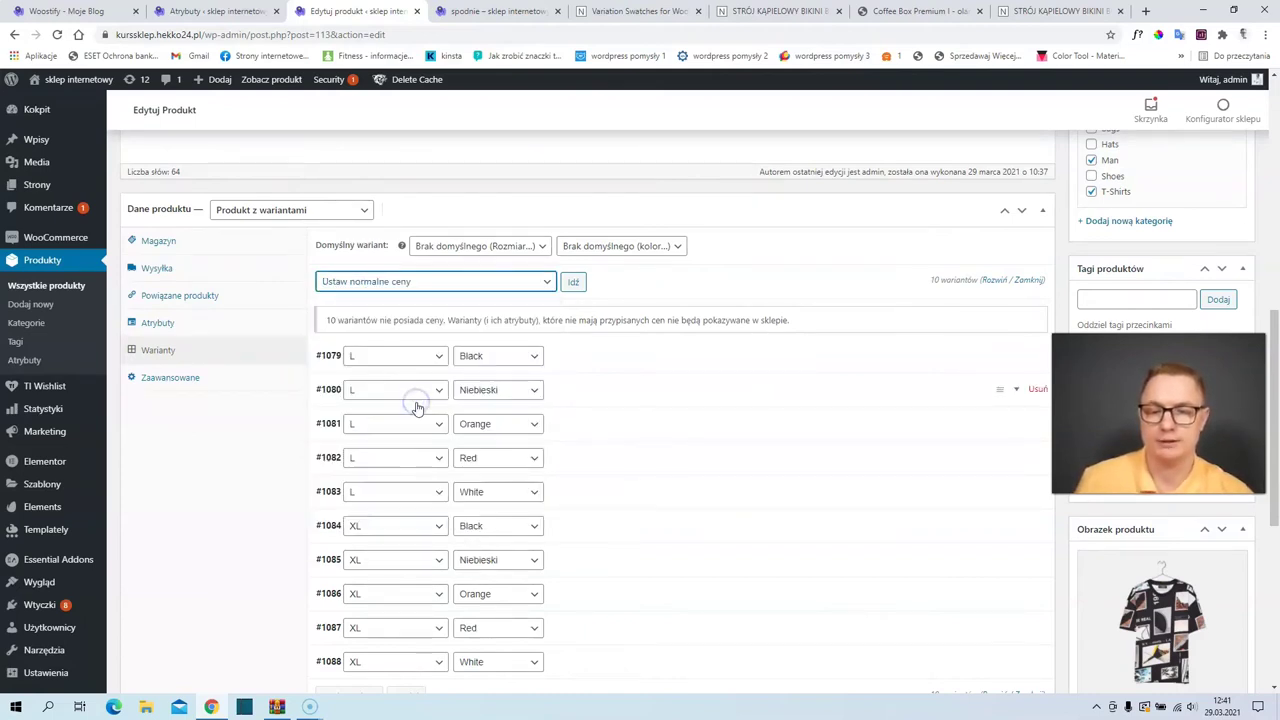
{"action": "left_click", "coordinate": [576, 283]}
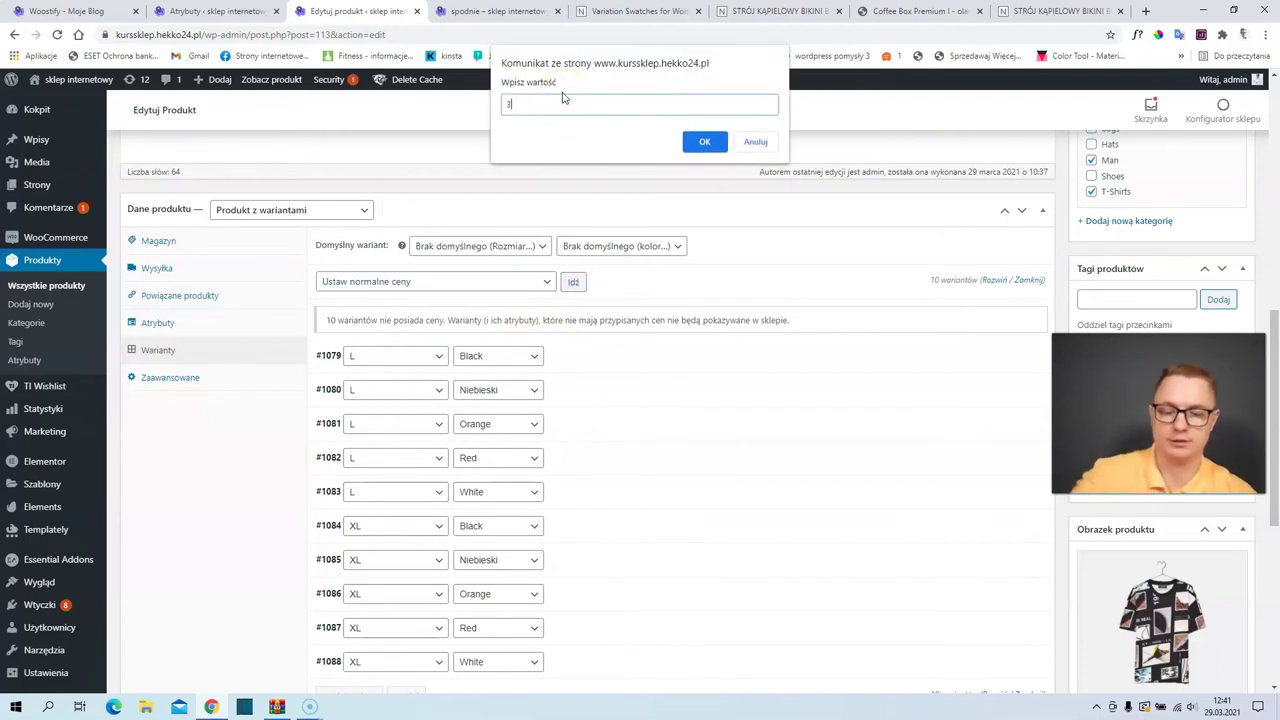
{"action": "left_click", "coordinate": [704, 143]}
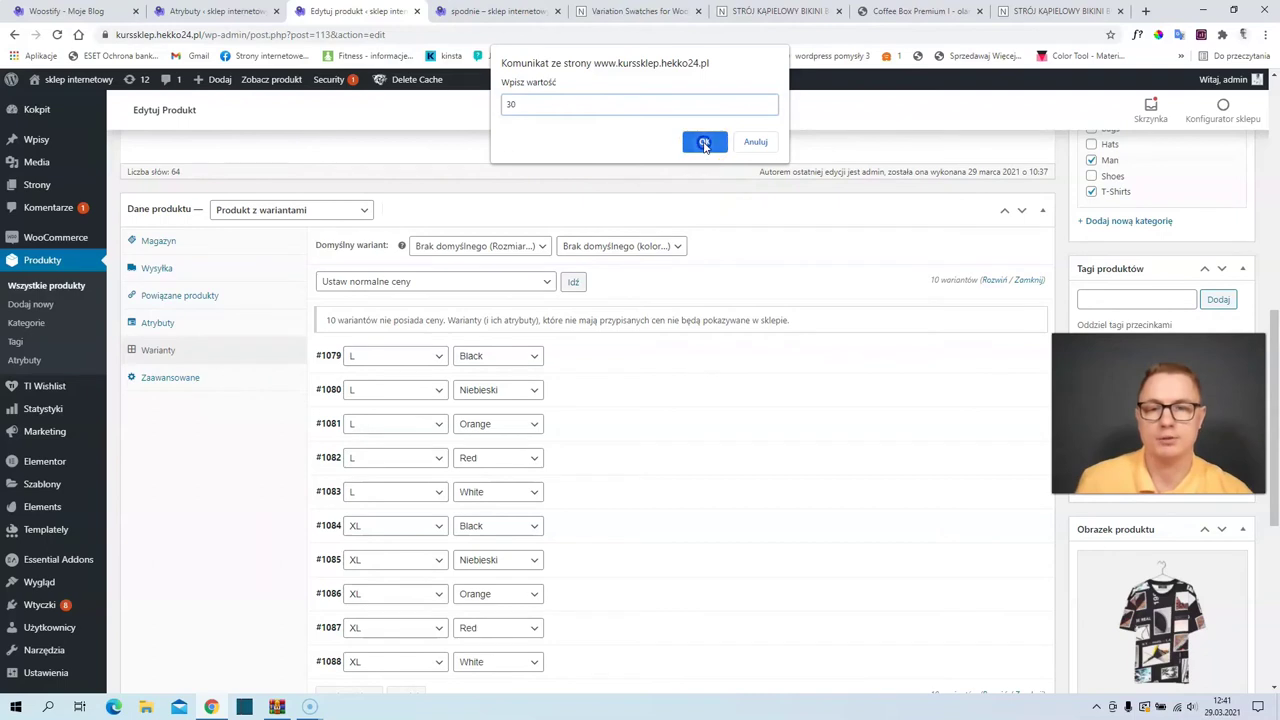
Step: Update the product "spodnie" and open its preview in the store
{"action": "scroll", "coordinate": [586, 451], "scroll_direction": "up", "scroll_amount": 2}
{"action": "left_click", "coordinate": [1218, 213]}
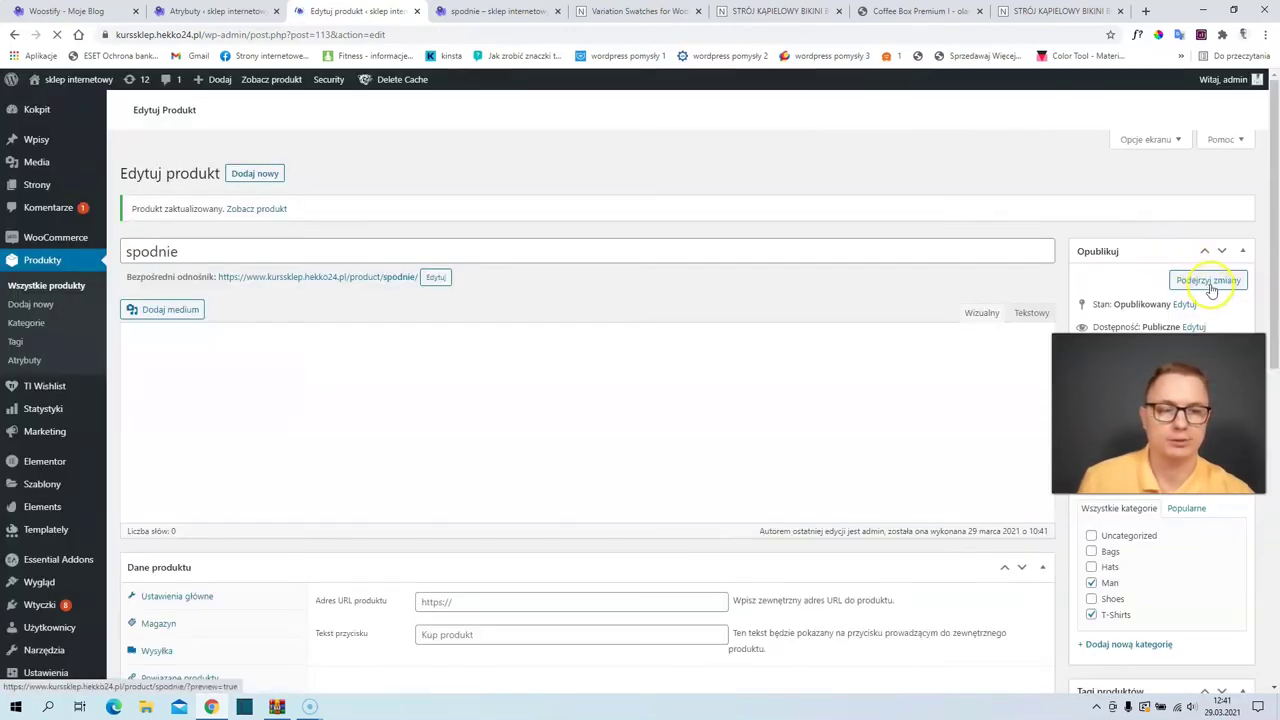
{"action": "left_click", "coordinate": [1207, 281]}
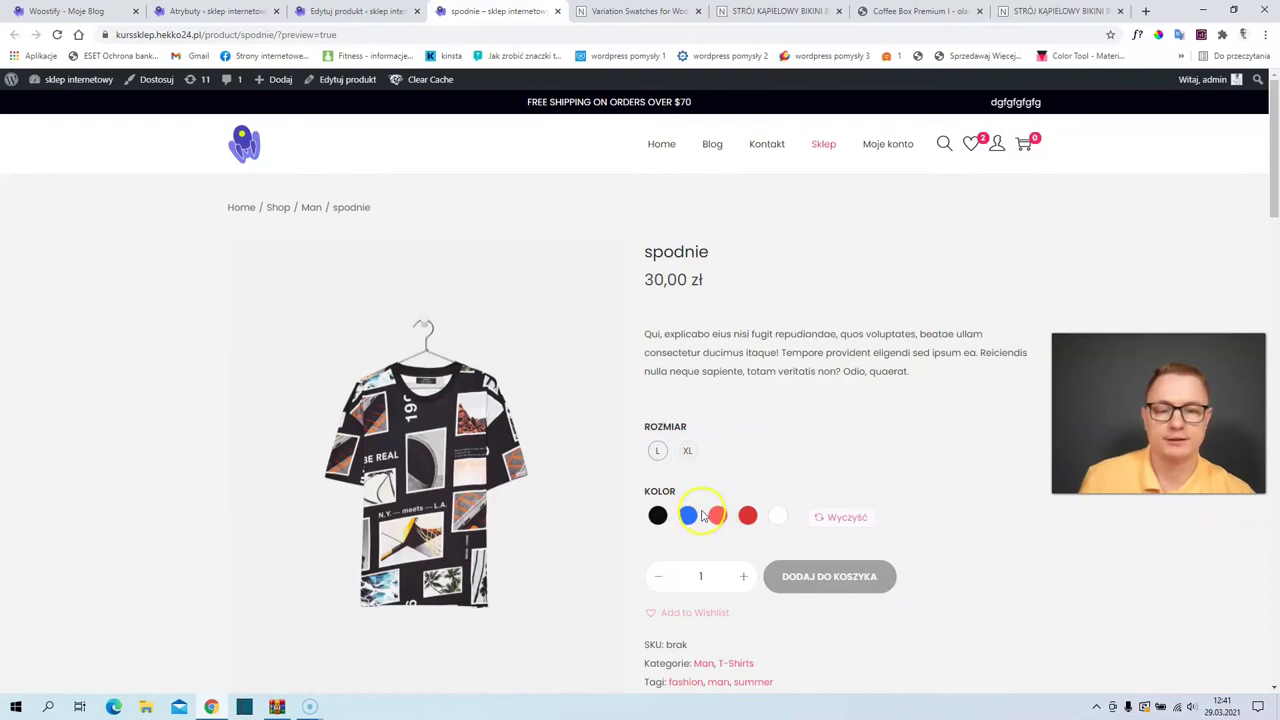
Step: Check the price, size labels and color swatches on the product page by trying different Rozmiar and kolor combinations
{"action": "scroll", "coordinate": [714, 500], "scroll_direction": "down", "scroll_amount": 2}
{"action": "left_click", "coordinate": [690, 378]}
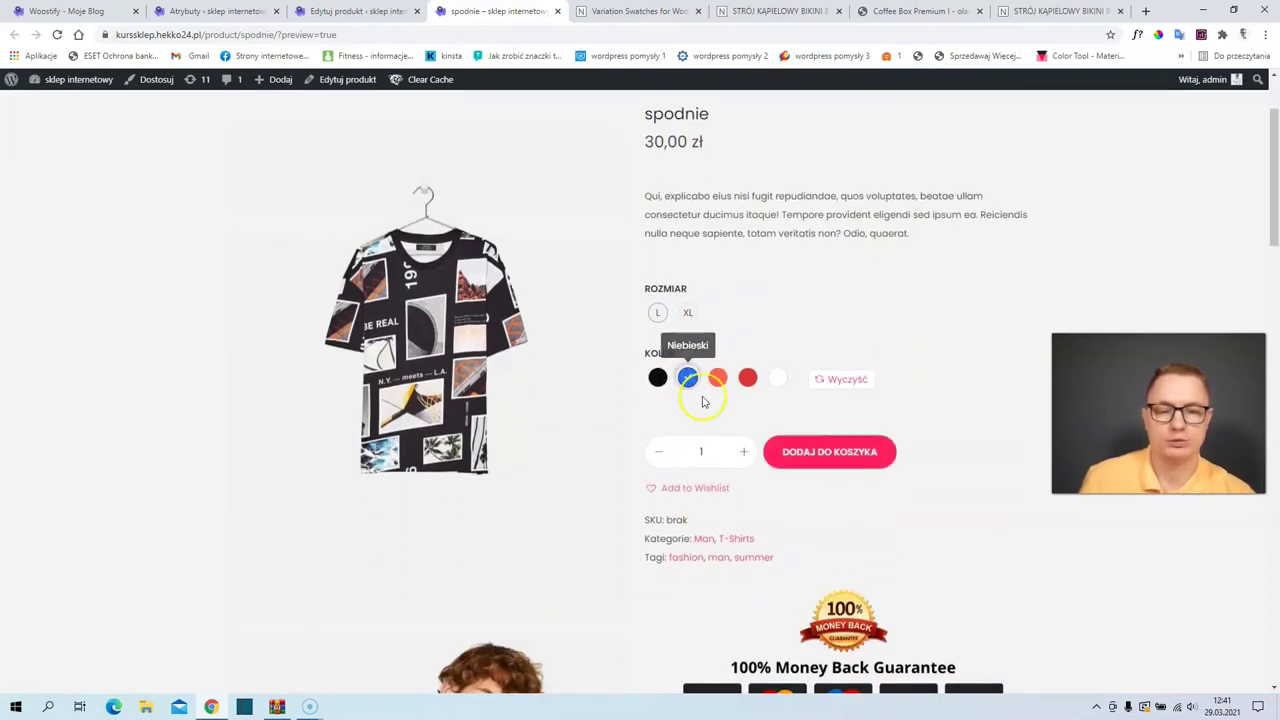
{"action": "scroll", "coordinate": [680, 340], "scroll_direction": "up", "scroll_amount": 1}
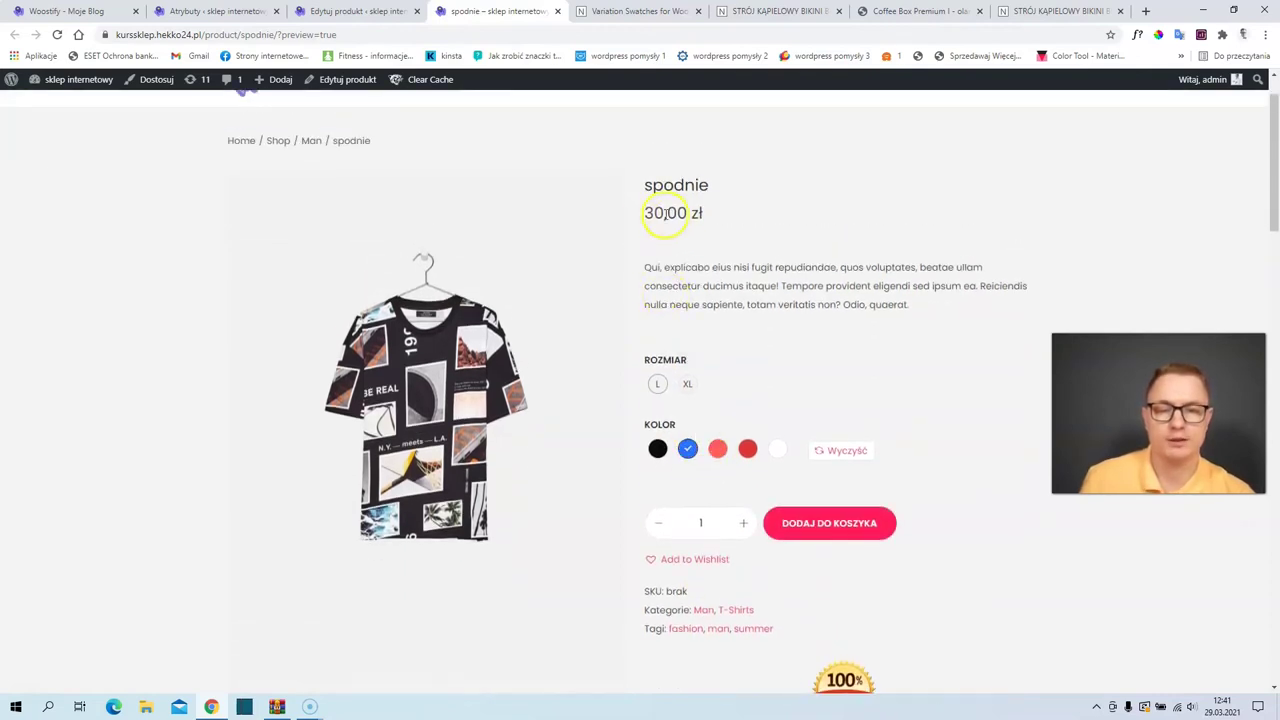
{"action": "left_click_drag", "start_coordinate": [638, 216], "coordinate": [705, 216]}
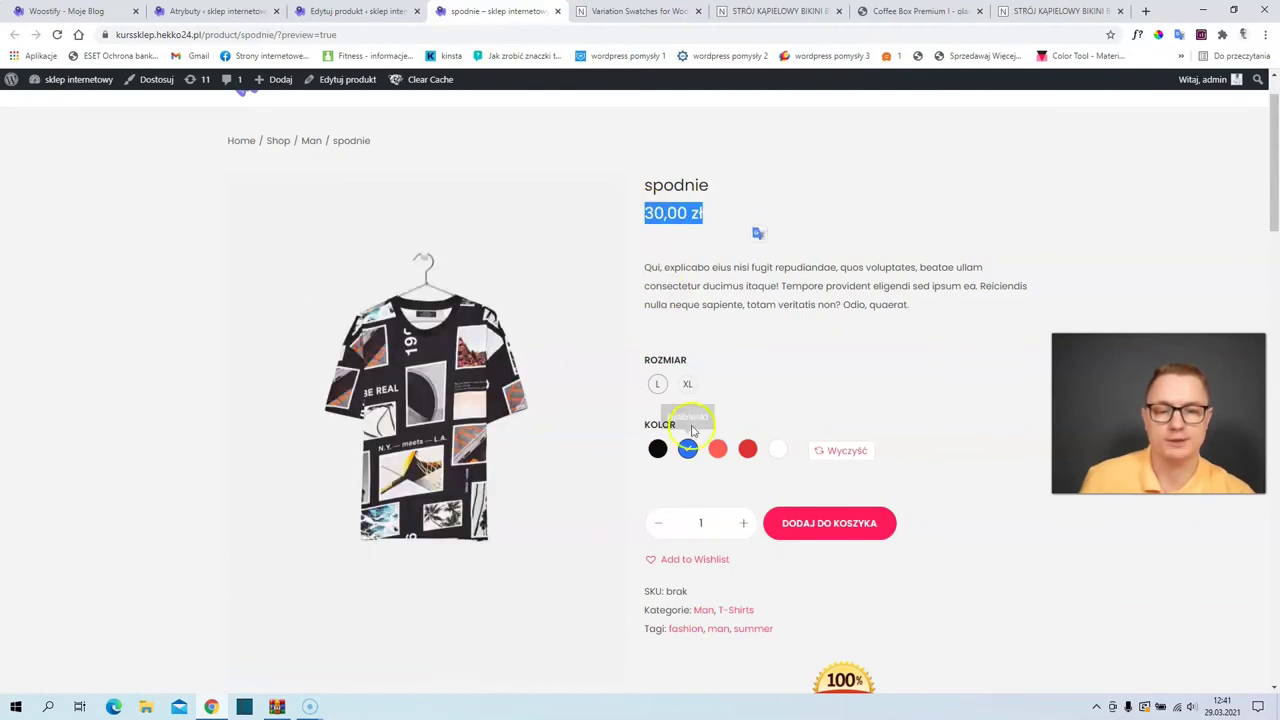
{"action": "left_click", "coordinate": [690, 384]}
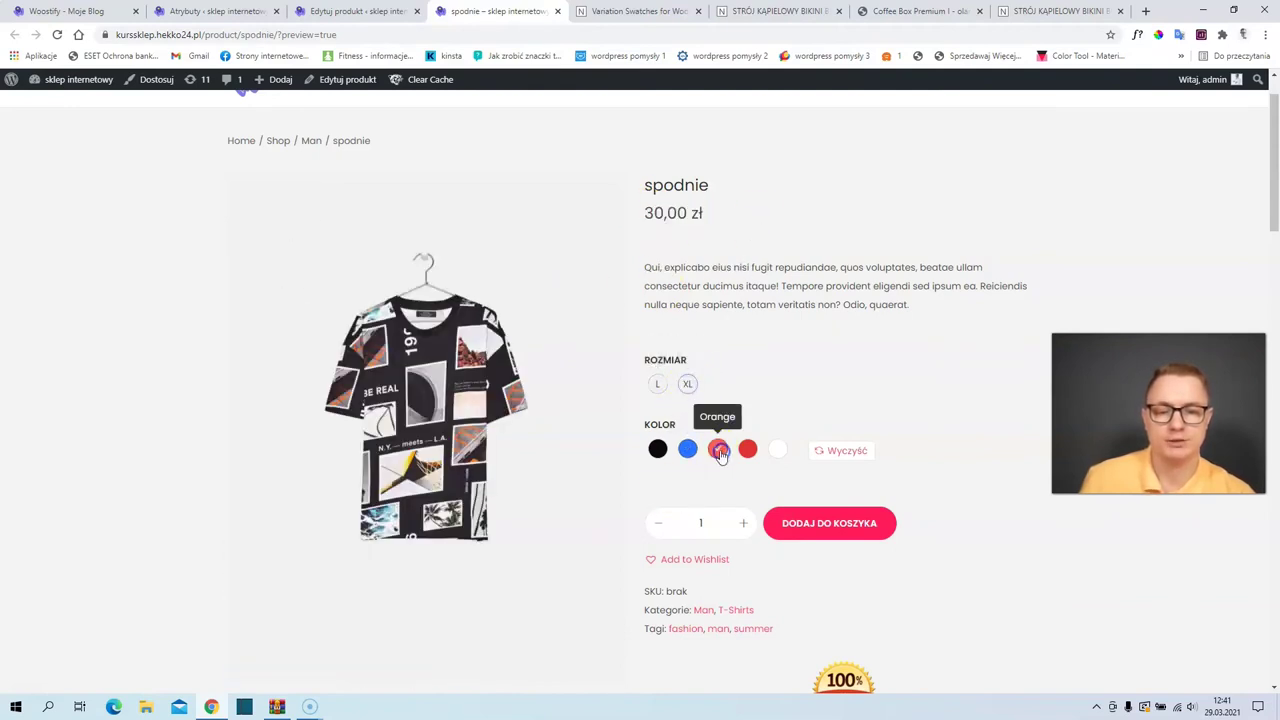
{"action": "left_click", "coordinate": [687, 449]}
{"action": "left_click", "coordinate": [657, 449]}
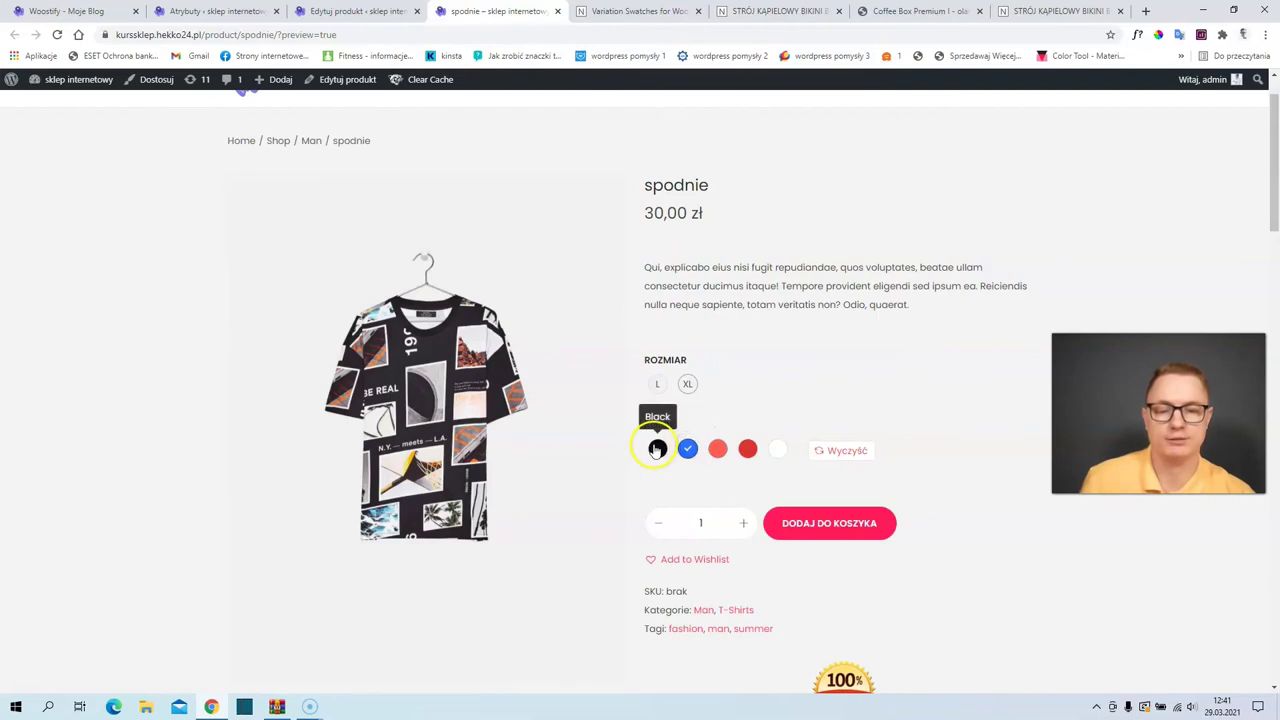
{"action": "left_click", "coordinate": [778, 450]}
{"action": "left_click", "coordinate": [745, 449]}
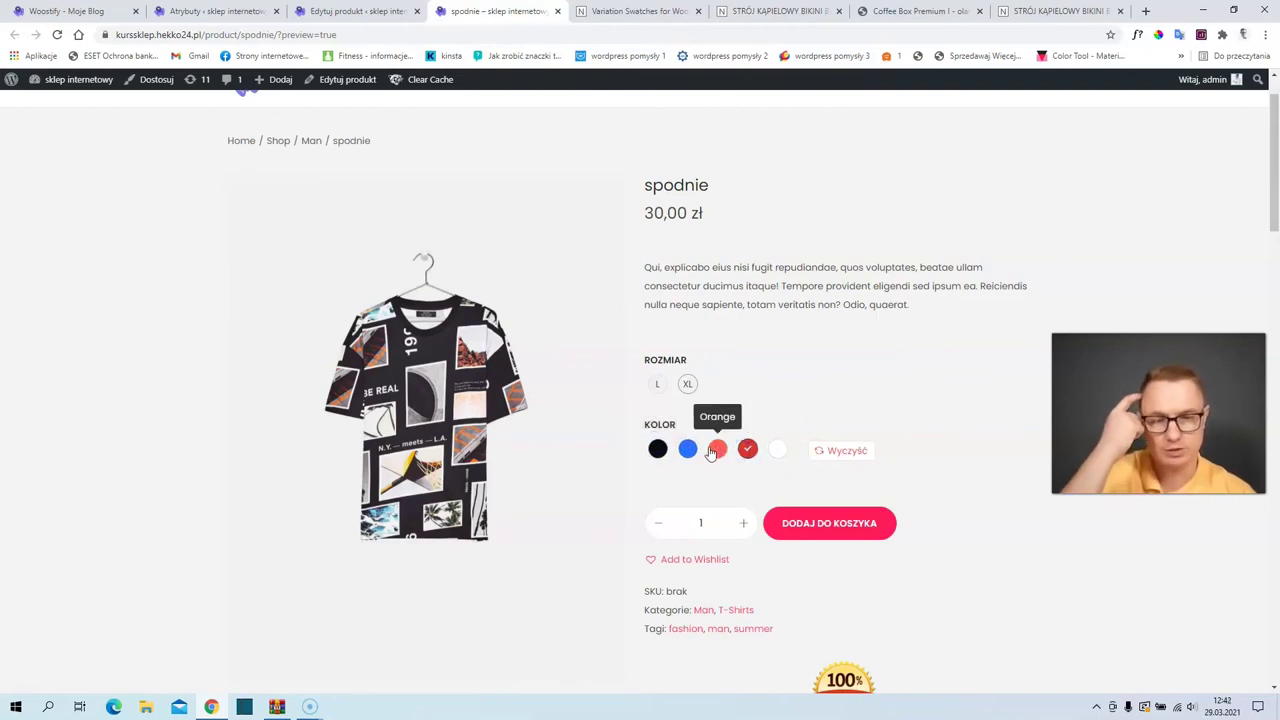
{"action": "left_click", "coordinate": [669, 367]}
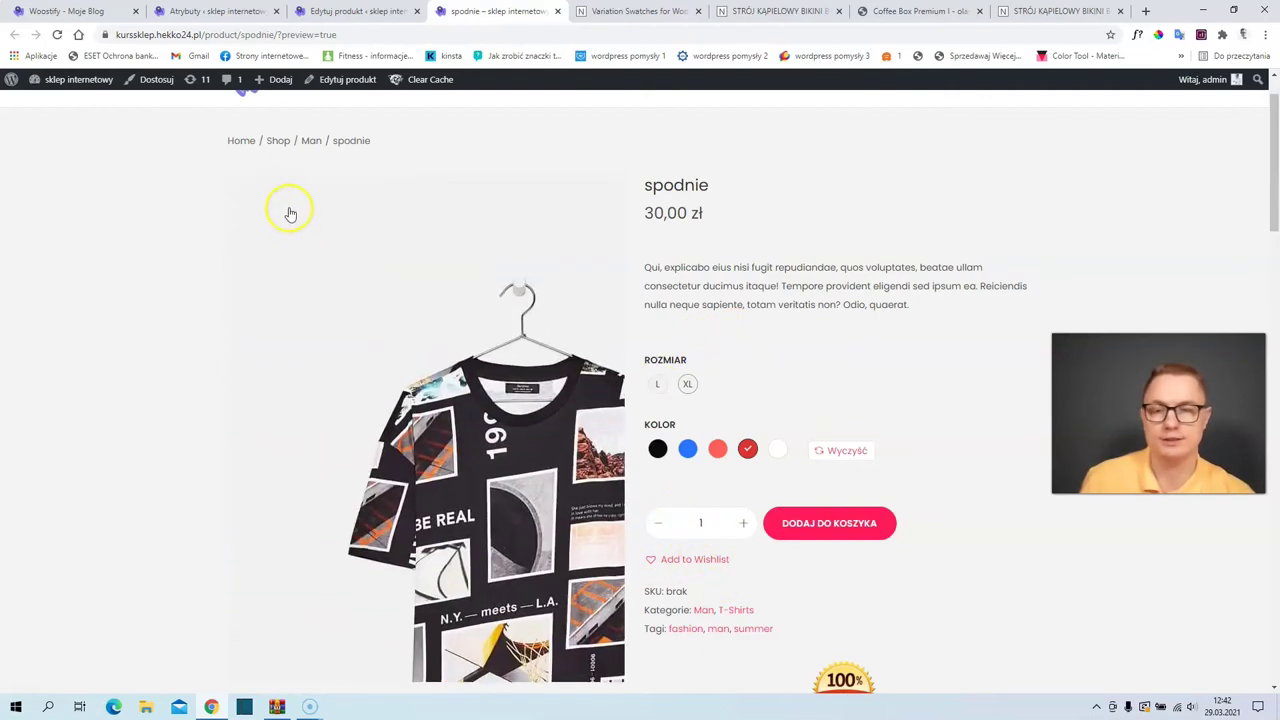
Step: Go to the WordPress dashboard and open the general settings of the TI Wishlist plugin
{"action": "mouse_move", "coordinate": [45, 79]}
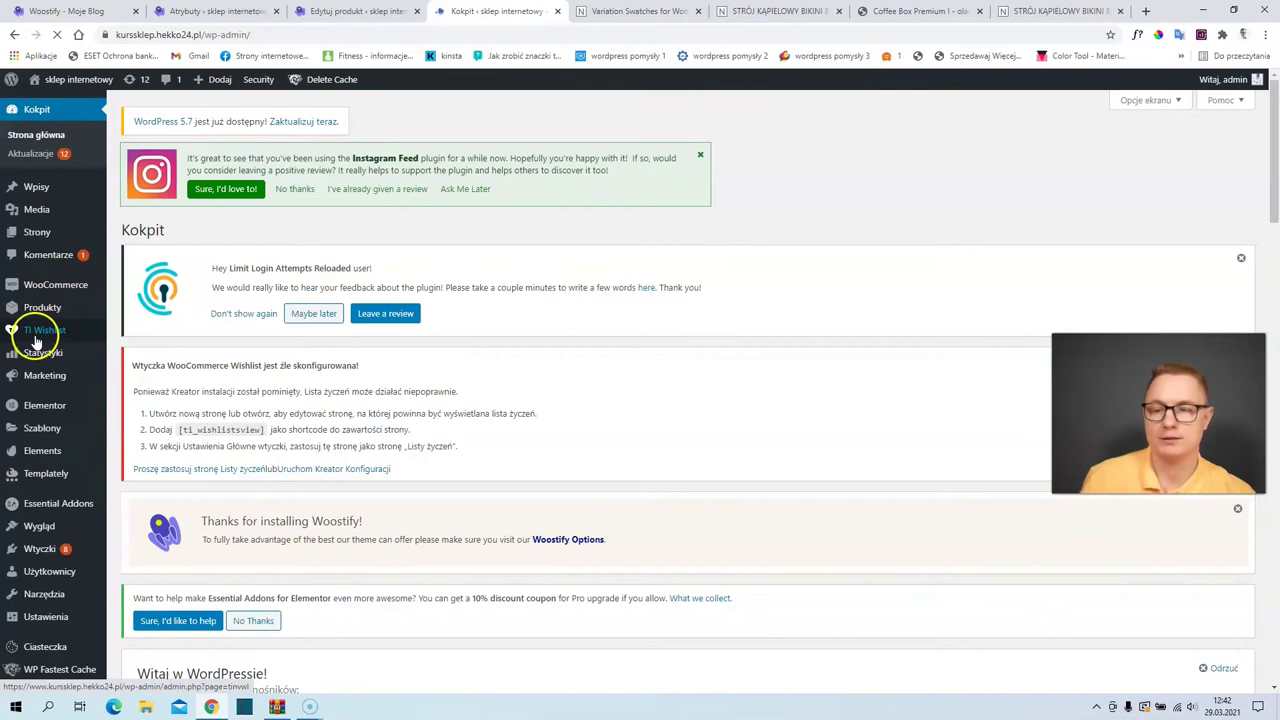
{"action": "mouse_move", "coordinate": [36, 338]}
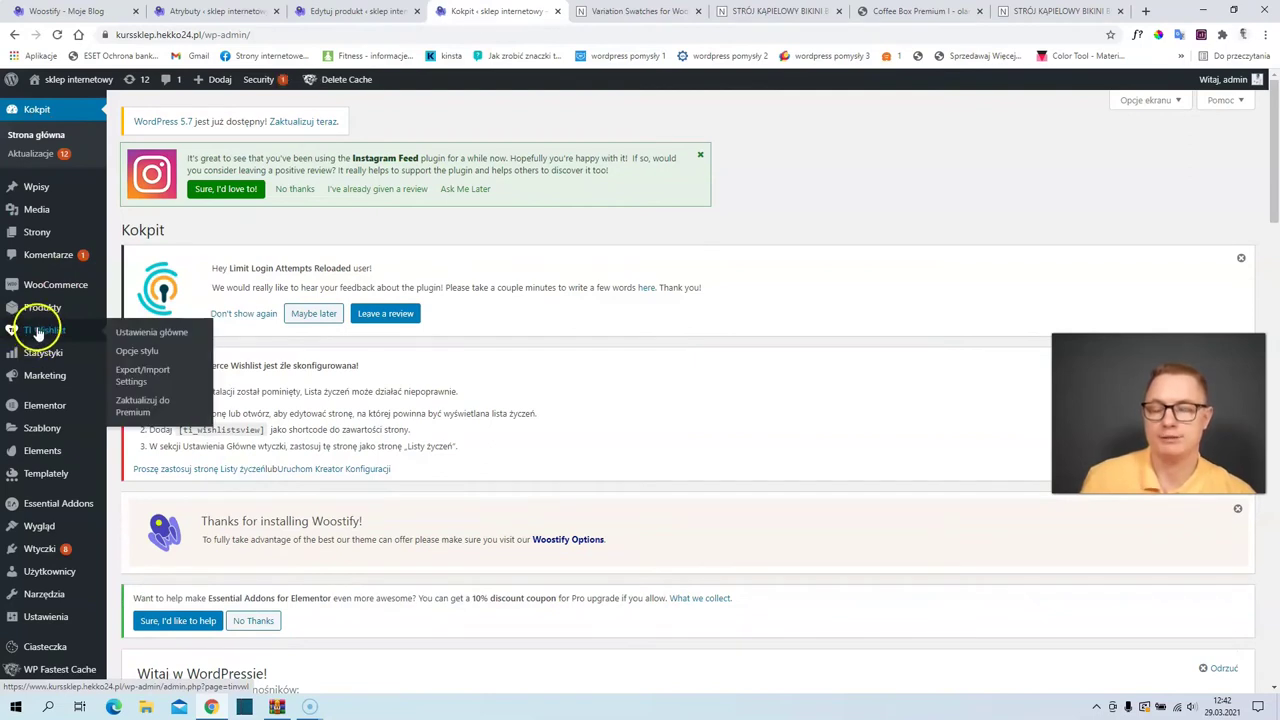
{"action": "left_click", "coordinate": [132, 341]}
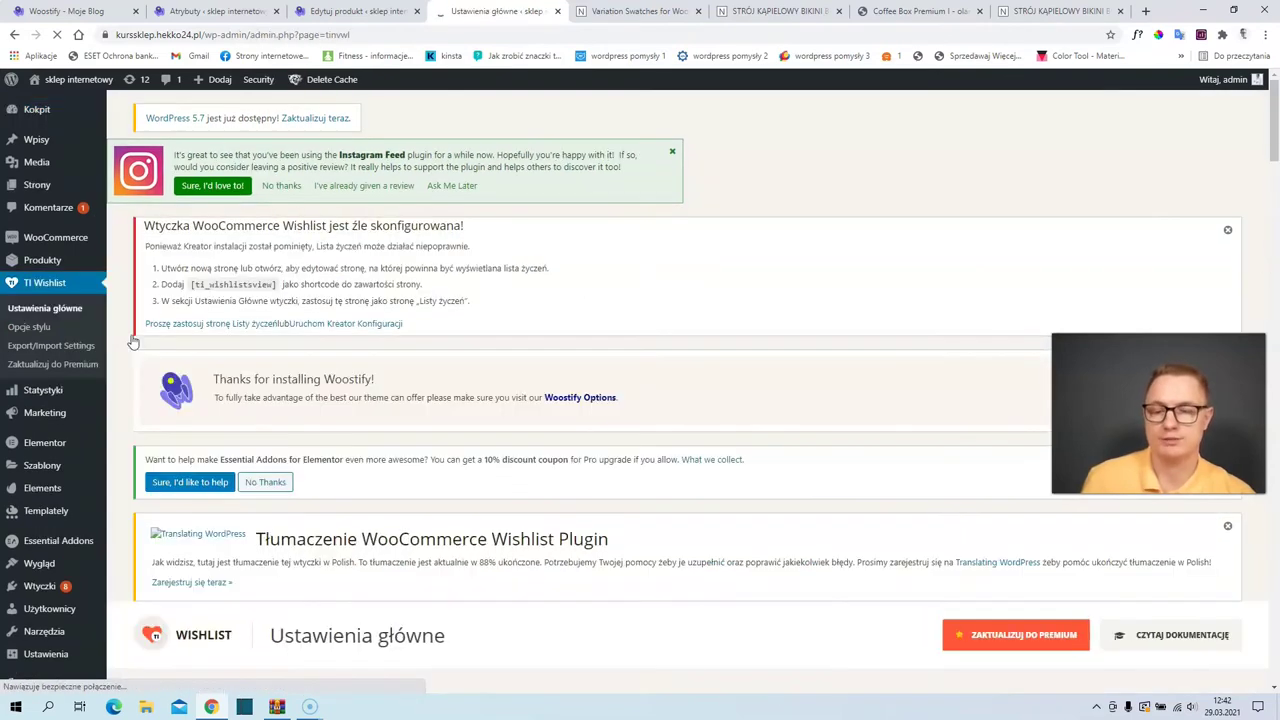
{"action": "scroll", "coordinate": [132, 340], "scroll_direction": "down", "scroll_amount": 3}
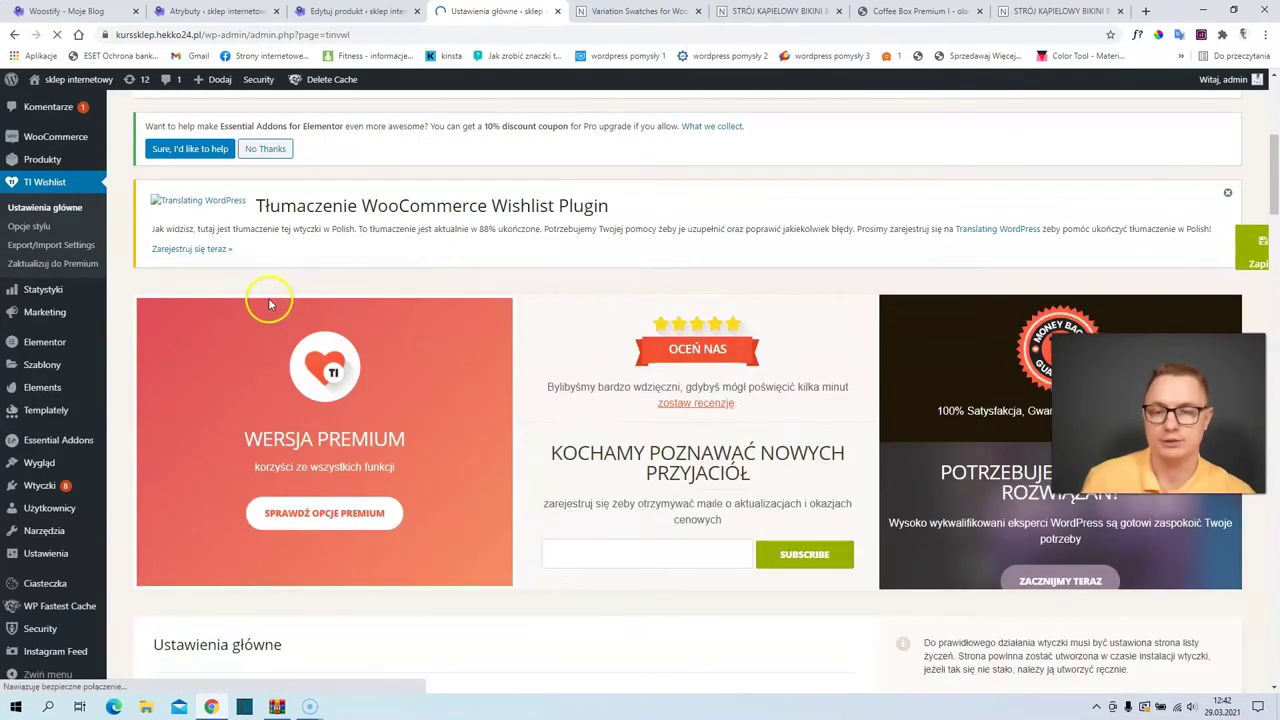
{"action": "scroll", "coordinate": [273, 303], "scroll_direction": "down", "scroll_amount": 7}
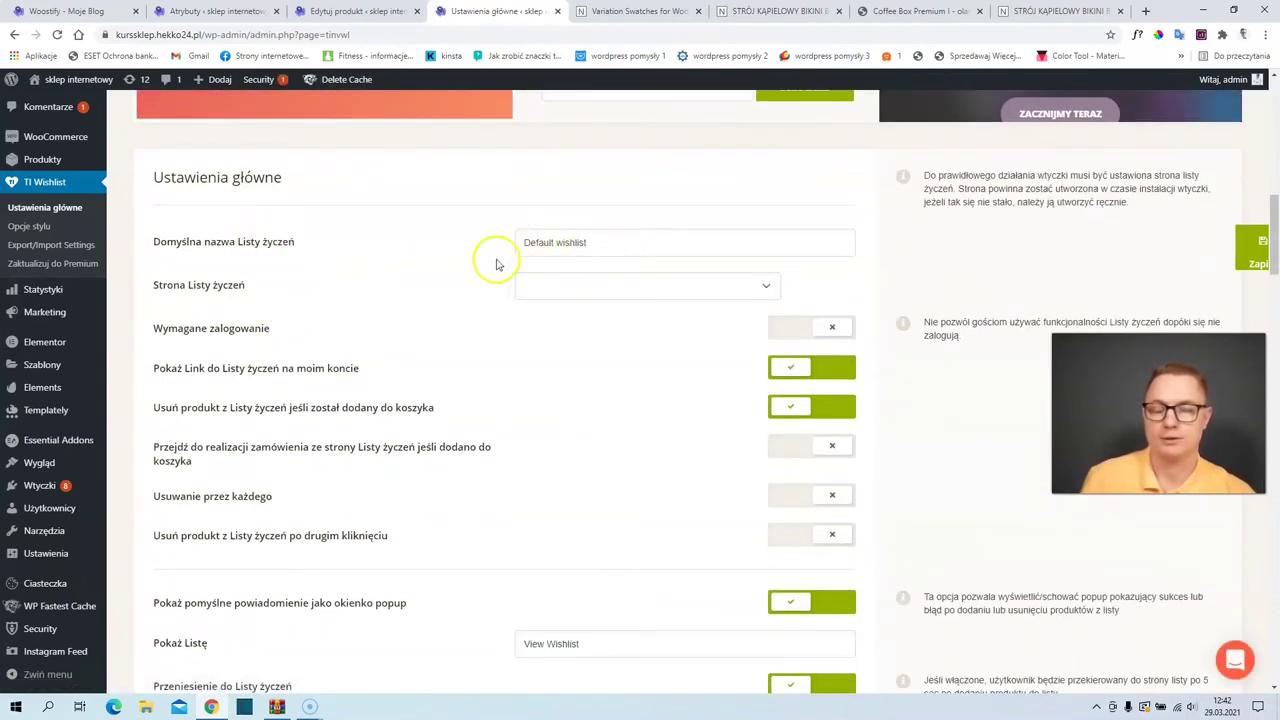
Step: Set the default wishlist name to "Lista życzeń" and choose "Lista życzeń" as the wishlist page
{"action": "left_click", "coordinate": [604, 242]}
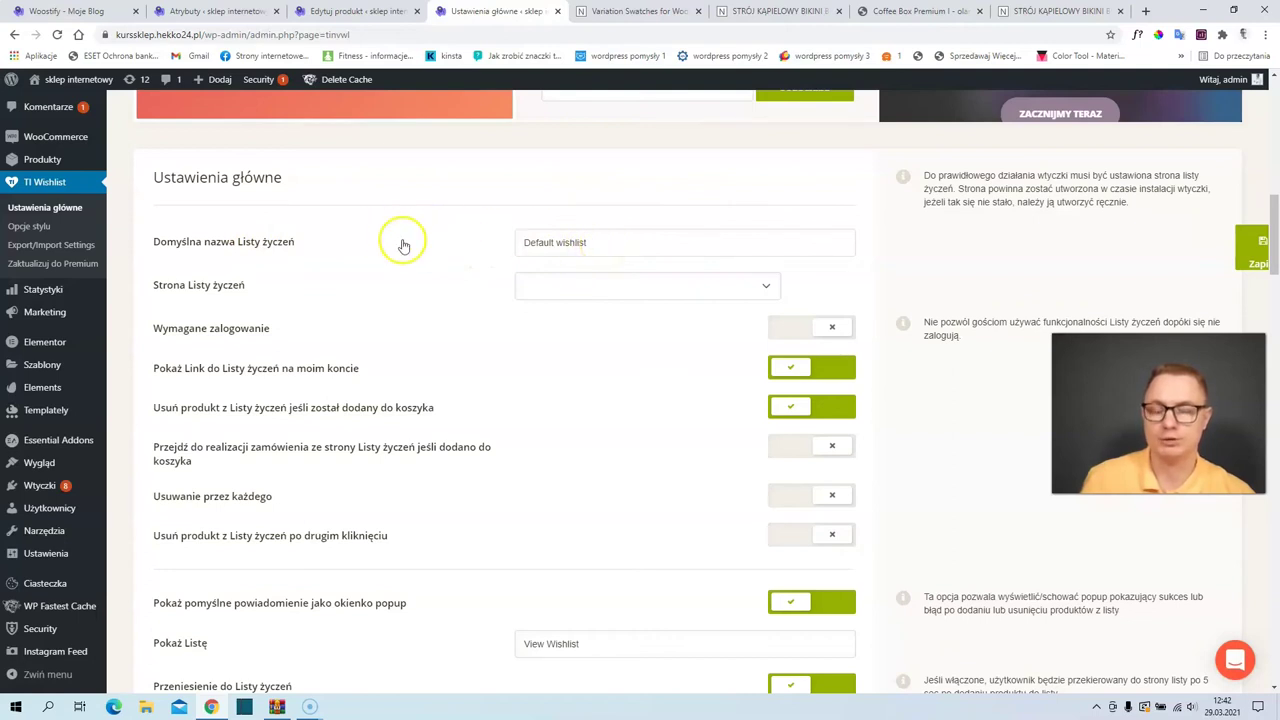
{"action": "scroll", "coordinate": [545, 250], "scroll_direction": "down", "scroll_amount": 3}
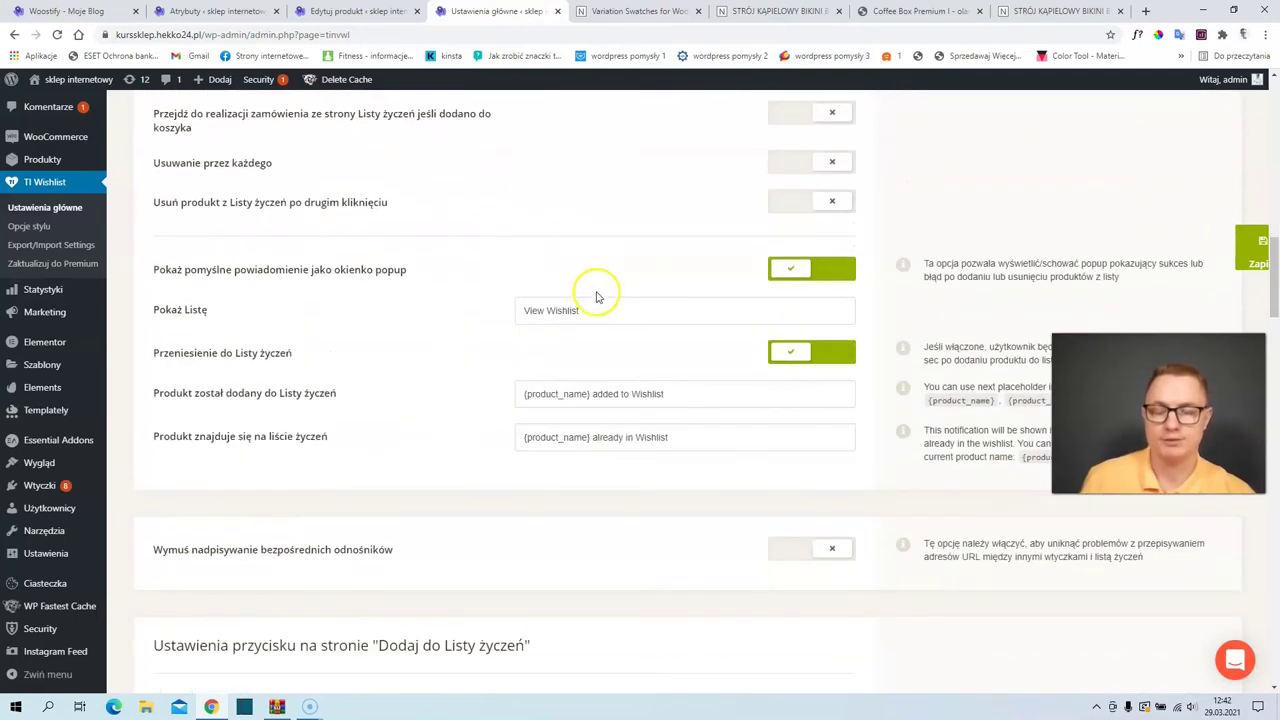
{"action": "scroll", "coordinate": [594, 306], "scroll_direction": "up", "scroll_amount": 3}
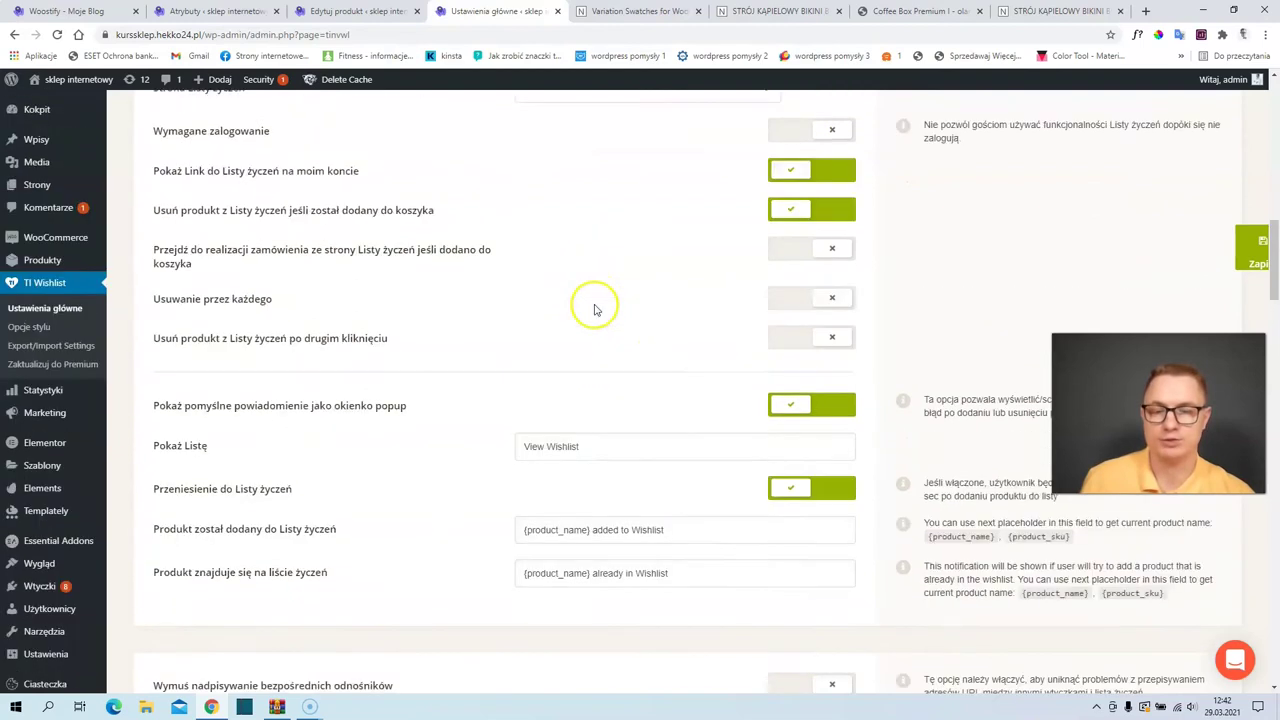
{"action": "scroll", "coordinate": [593, 310], "scroll_direction": "down", "scroll_amount": 1}
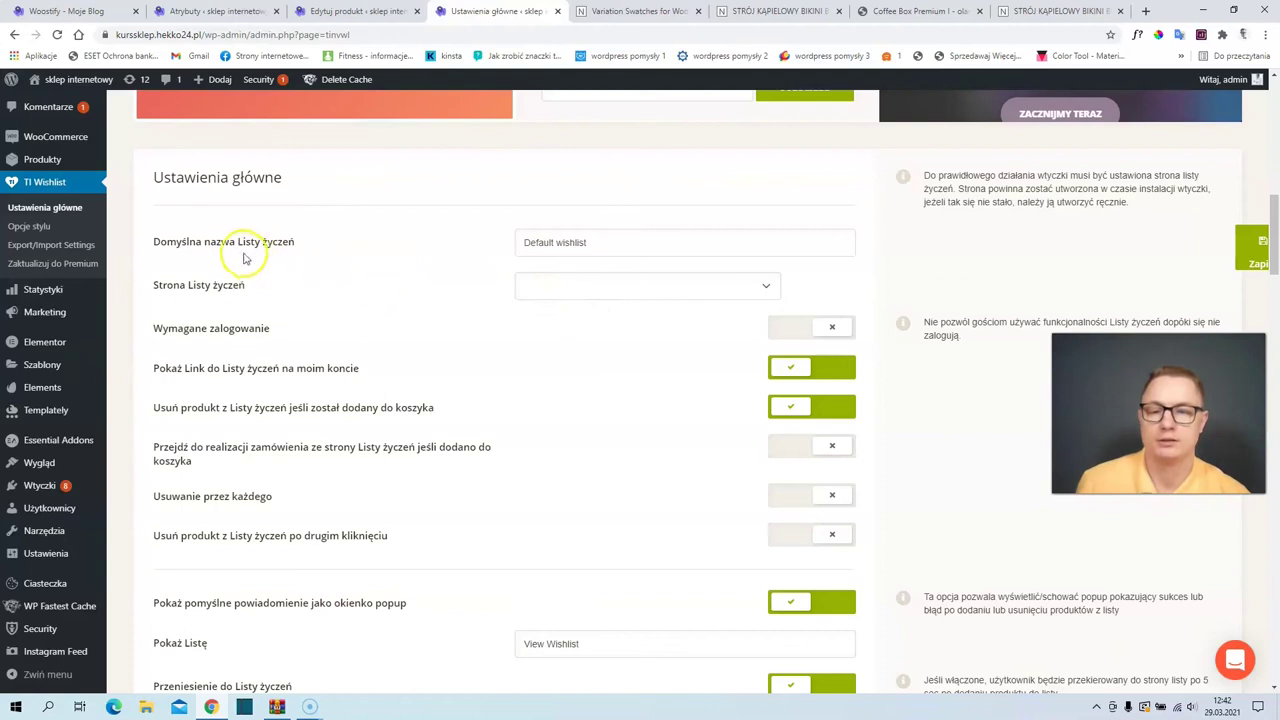
{"action": "triple_click", "coordinate": [548, 243]}
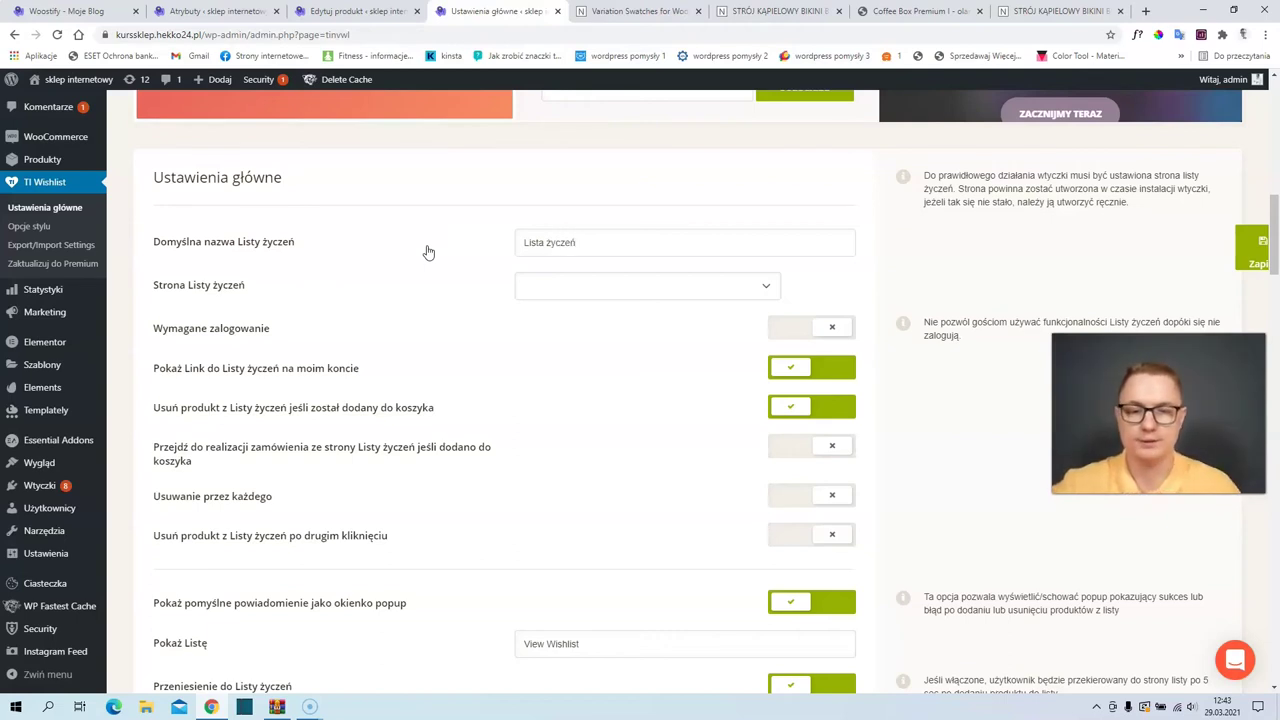
{"action": "left_click", "coordinate": [623, 285]}
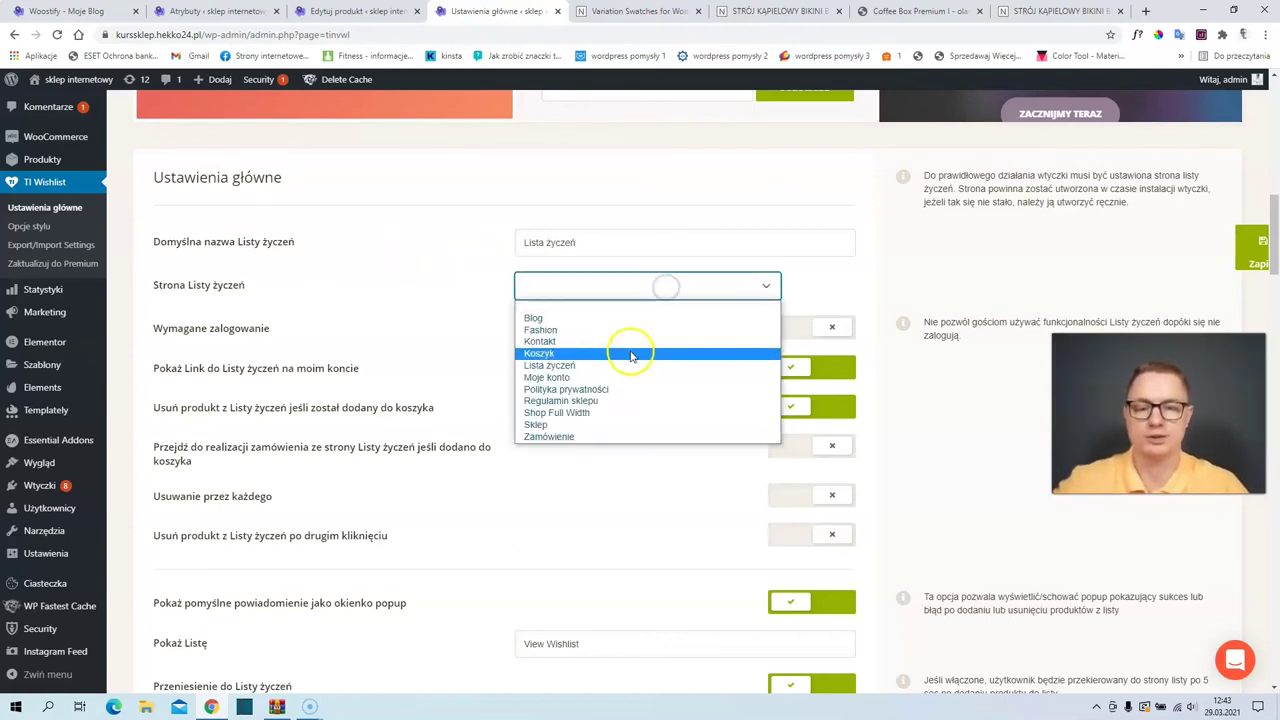
{"action": "left_click", "coordinate": [629, 355]}
{"action": "left_click", "coordinate": [586, 287]}
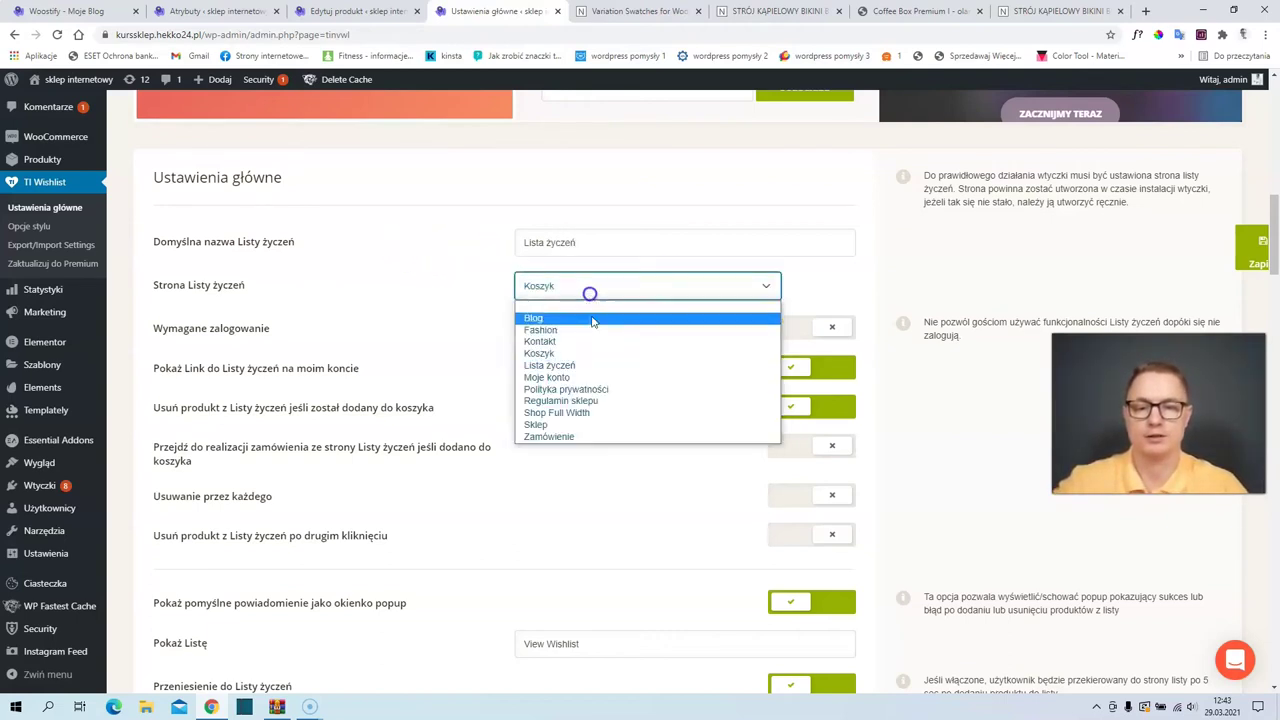
{"action": "left_click", "coordinate": [592, 372]}
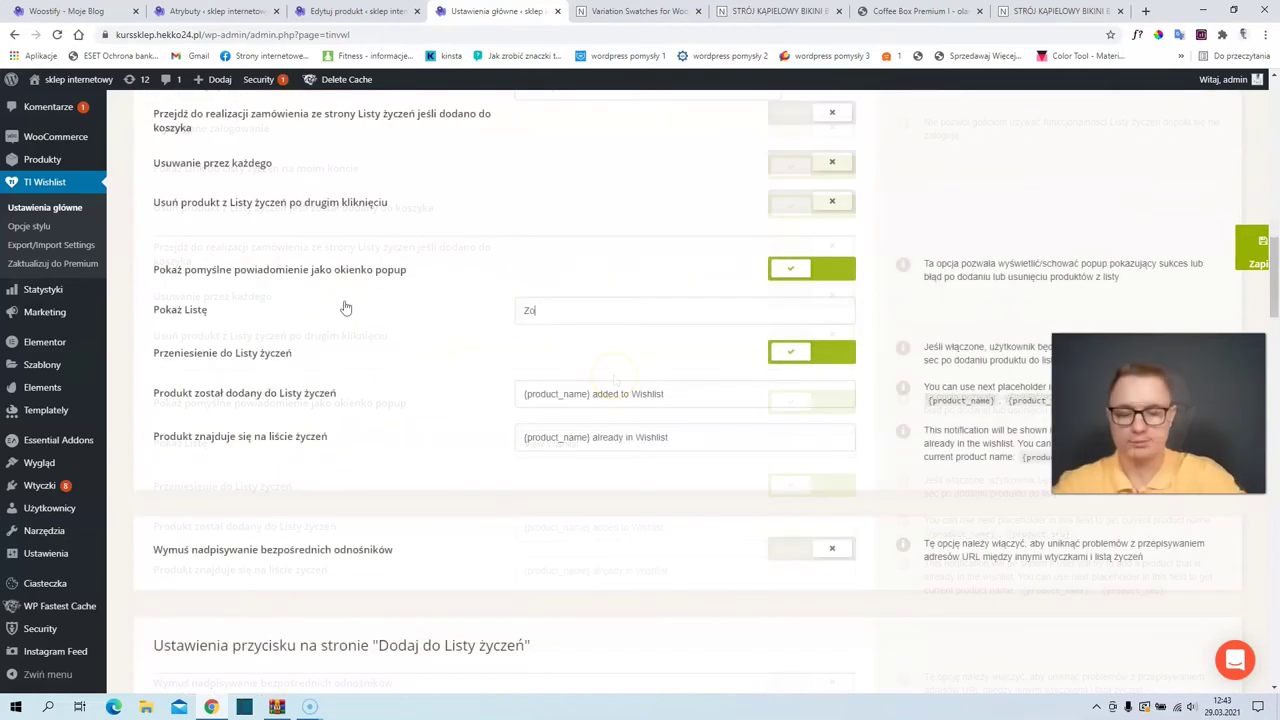
Step: Translate the wishlist popup texts into Polish: "Zobacz listę", "{product_name} dodano do listy" and the message for products already in the wishlist
{"action": "type", "text": "cz listę"}
{"action": "left_click_drag", "start_coordinate": [592, 394], "coordinate": [692, 399]}
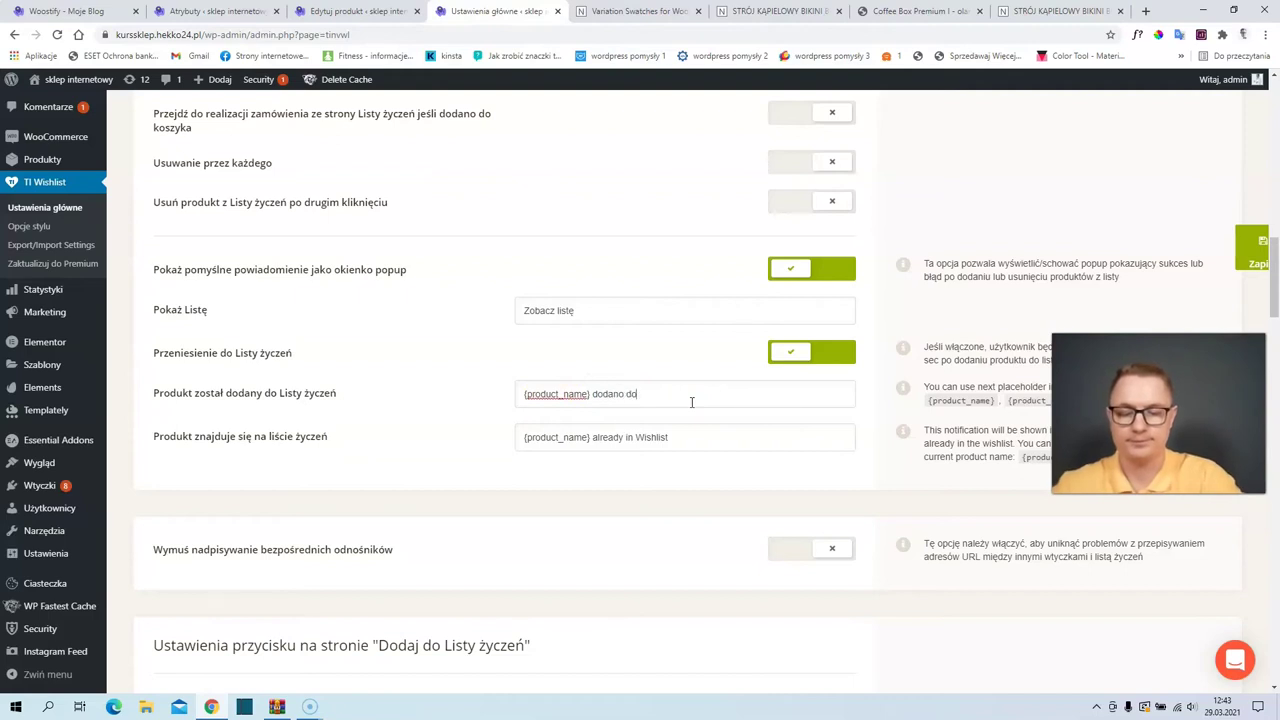
{"action": "left_click_drag", "start_coordinate": [588, 441], "coordinate": [775, 443]}
{"action": "type", "text": "ju"}
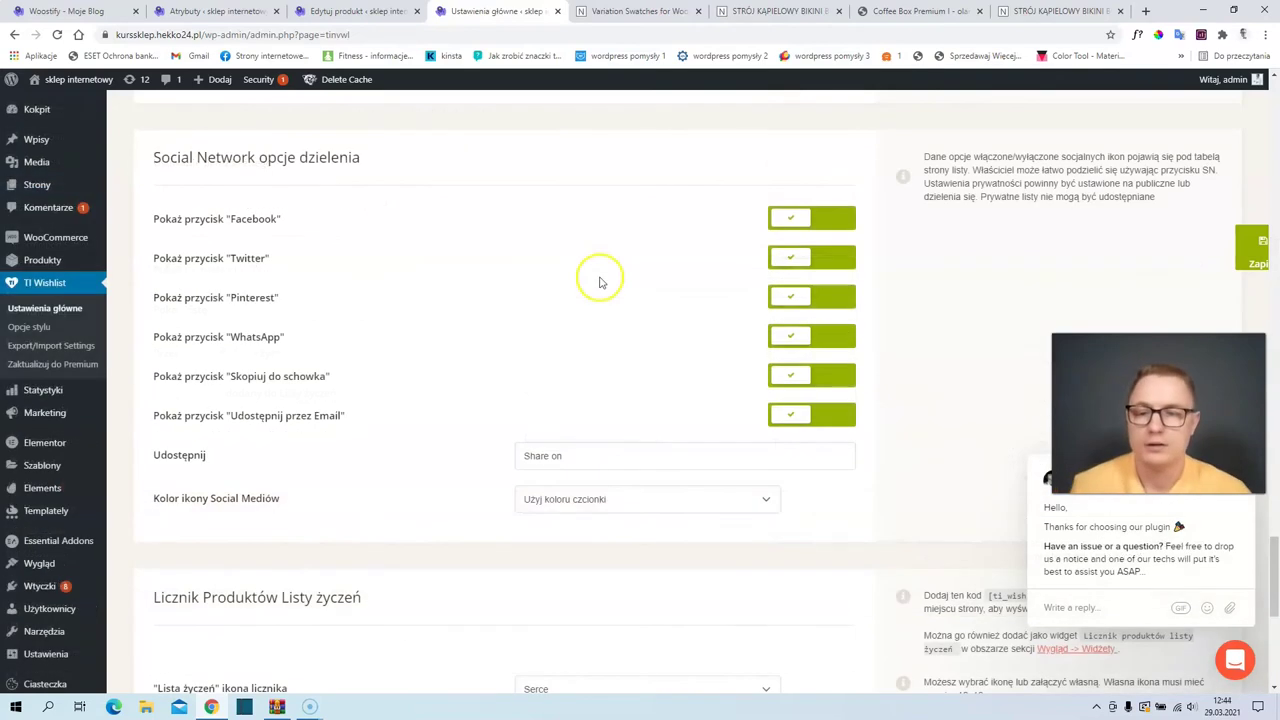
Step: Turn off the Facebook, Twitter, Pinterest, copy-to-clipboard and email sharing buttons of the wishlist, and save the settings
{"action": "left_click", "coordinate": [810, 222]}
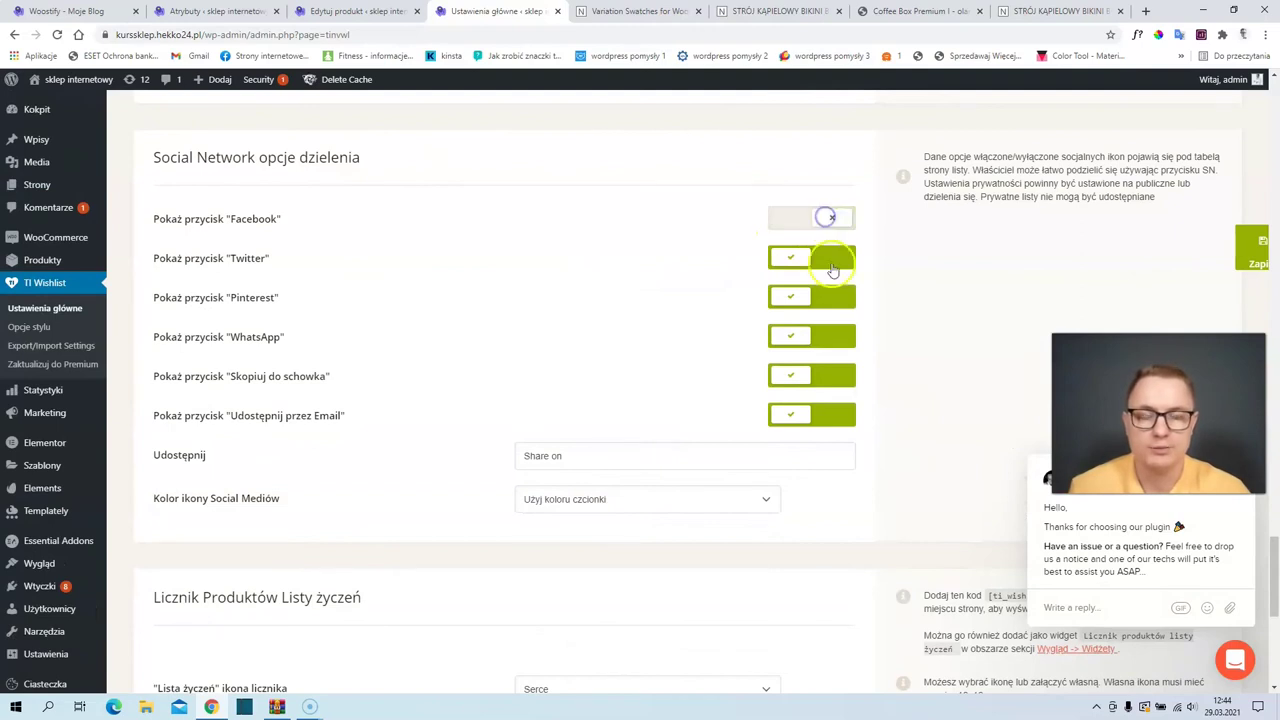
{"action": "left_click", "coordinate": [829, 257]}
{"action": "left_click", "coordinate": [837, 296]}
{"action": "left_click", "coordinate": [829, 376]}
{"action": "left_click", "coordinate": [842, 413]}
{"action": "scroll", "coordinate": [237, 528], "scroll_direction": "down", "scroll_amount": 5}
{"action": "left_click", "coordinate": [222, 589]}
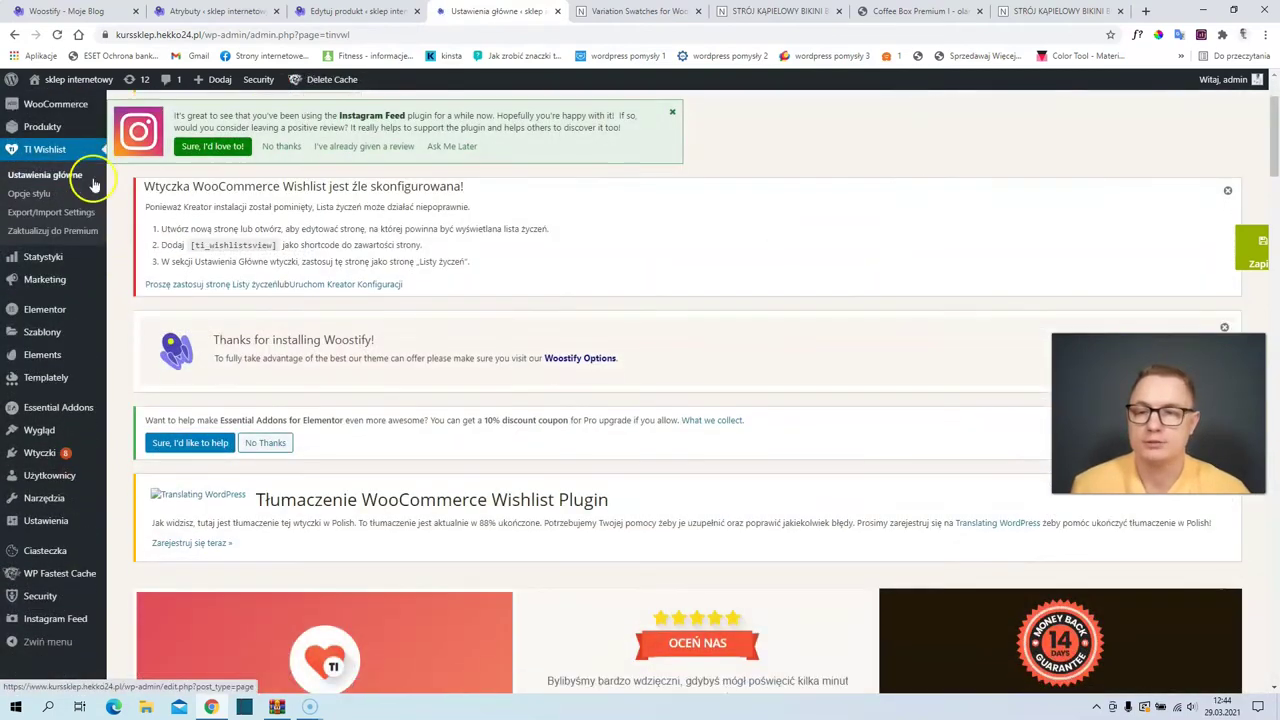
Step: Visit the store's shop page, add the product "spodnie" to the wishlist and view the wishlist page
{"action": "left_click", "coordinate": [93, 85]}
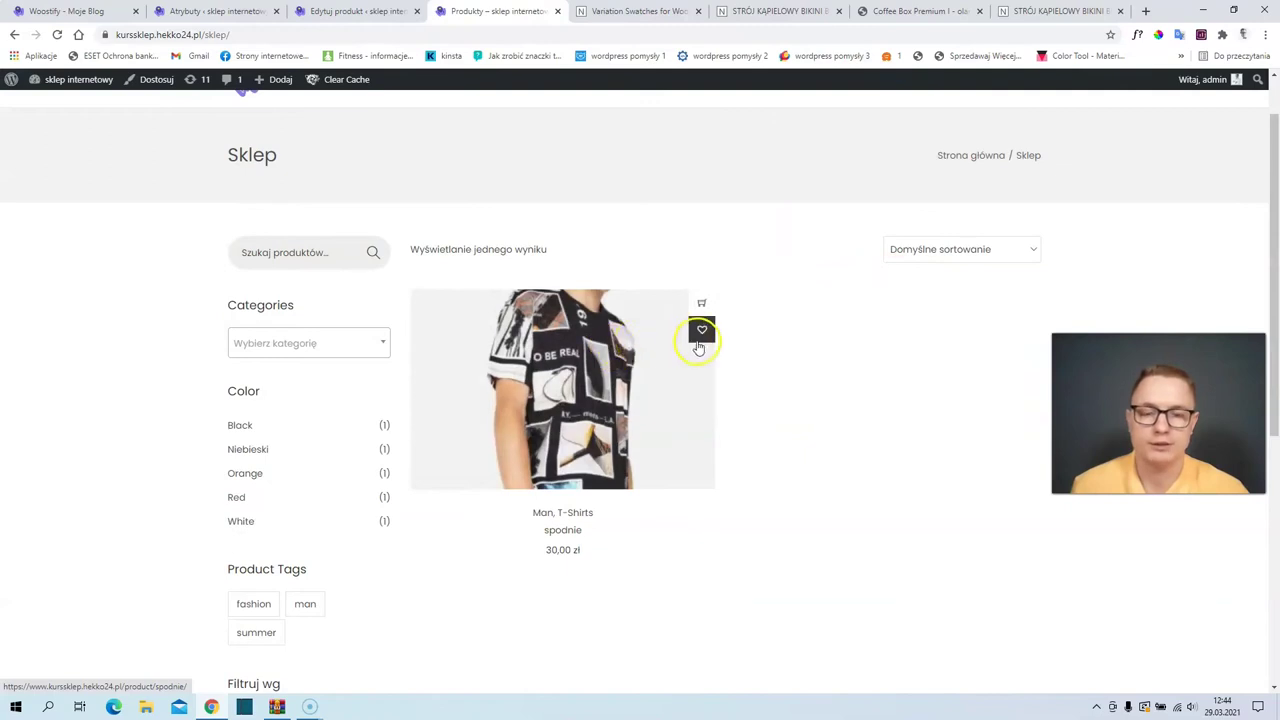
{"action": "left_click", "coordinate": [702, 333]}
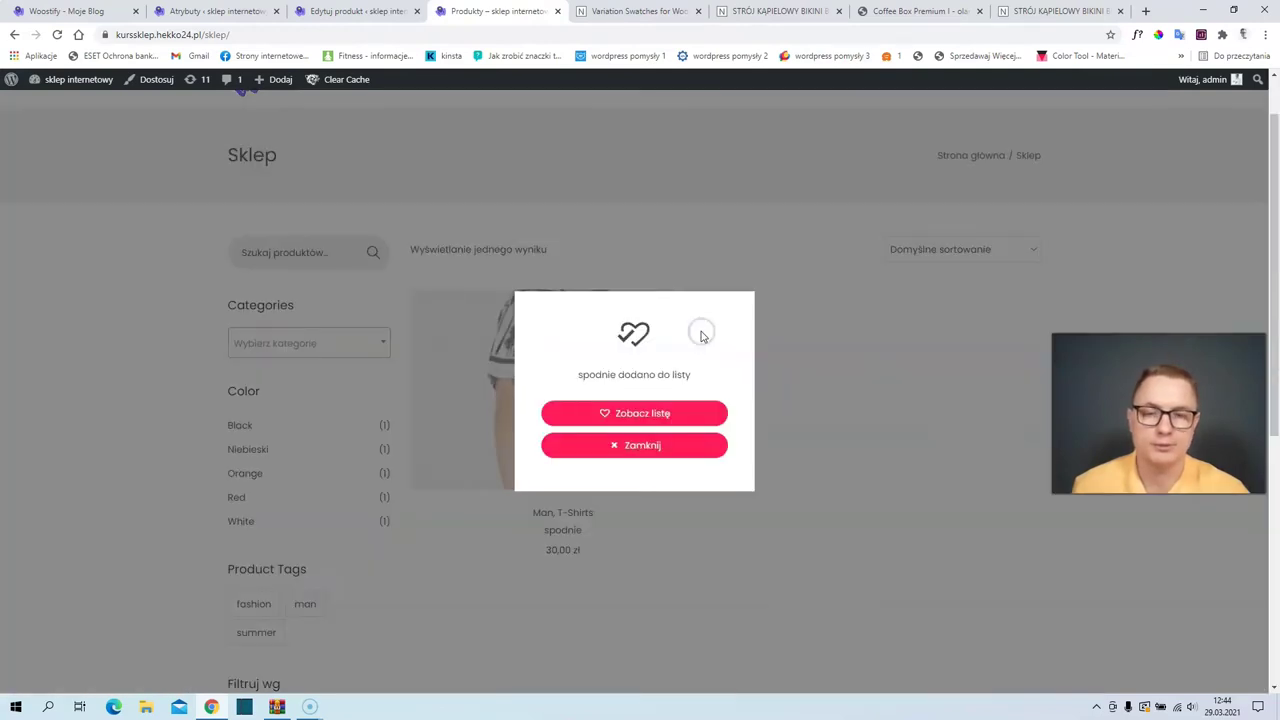
{"action": "left_click", "coordinate": [645, 413]}
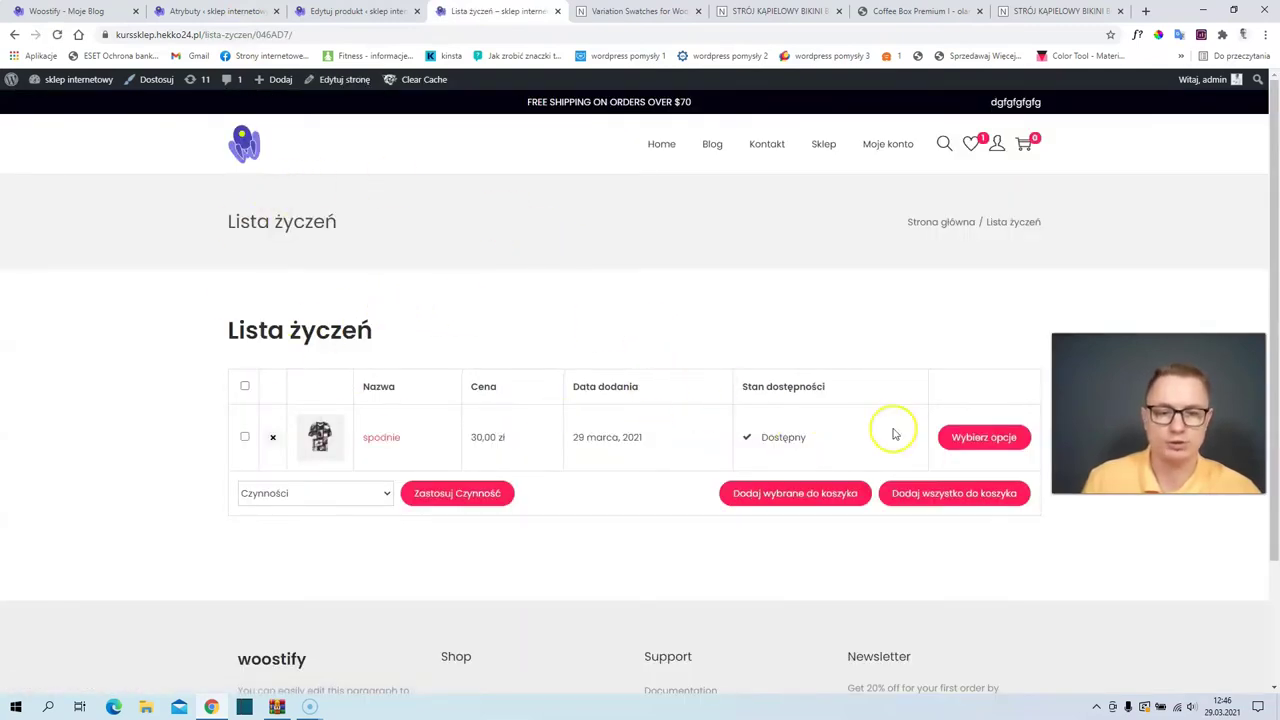
{"action": "scroll", "coordinate": [830, 381], "scroll_direction": "down", "scroll_amount": 1}
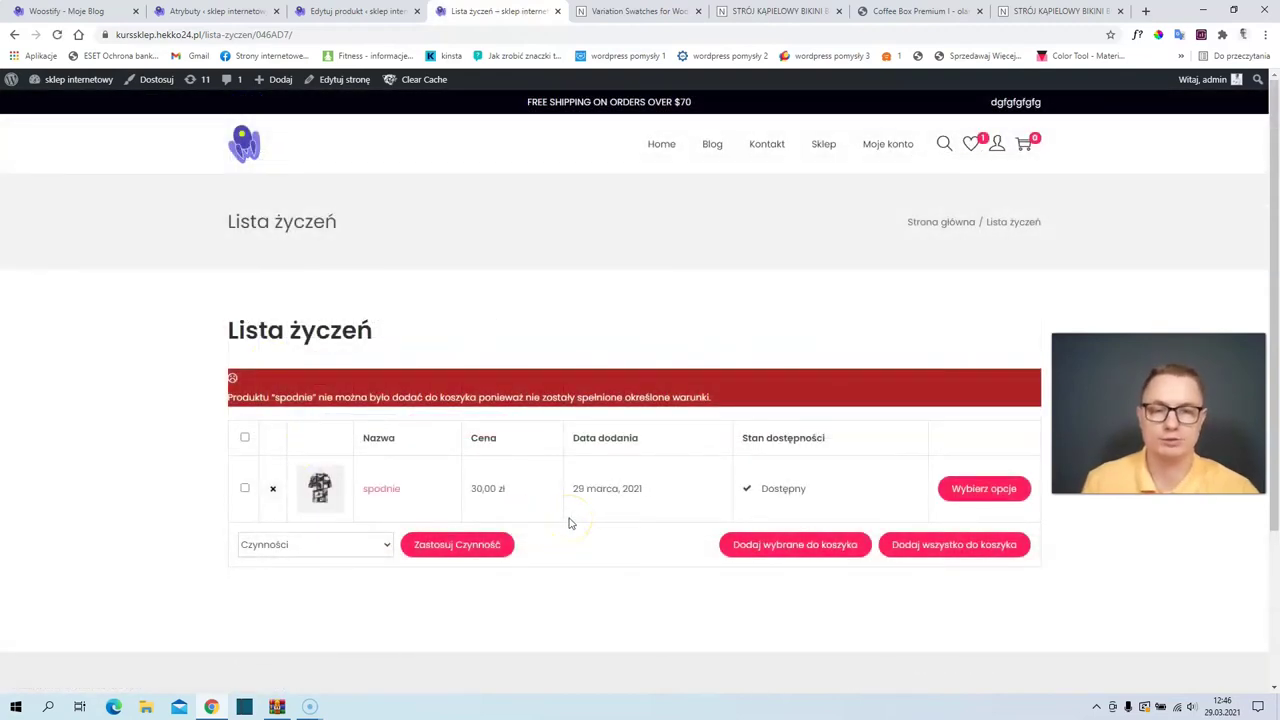
Step: Return to the WordPress dashboard and open the product categories page
{"action": "left_click", "coordinate": [79, 106]}
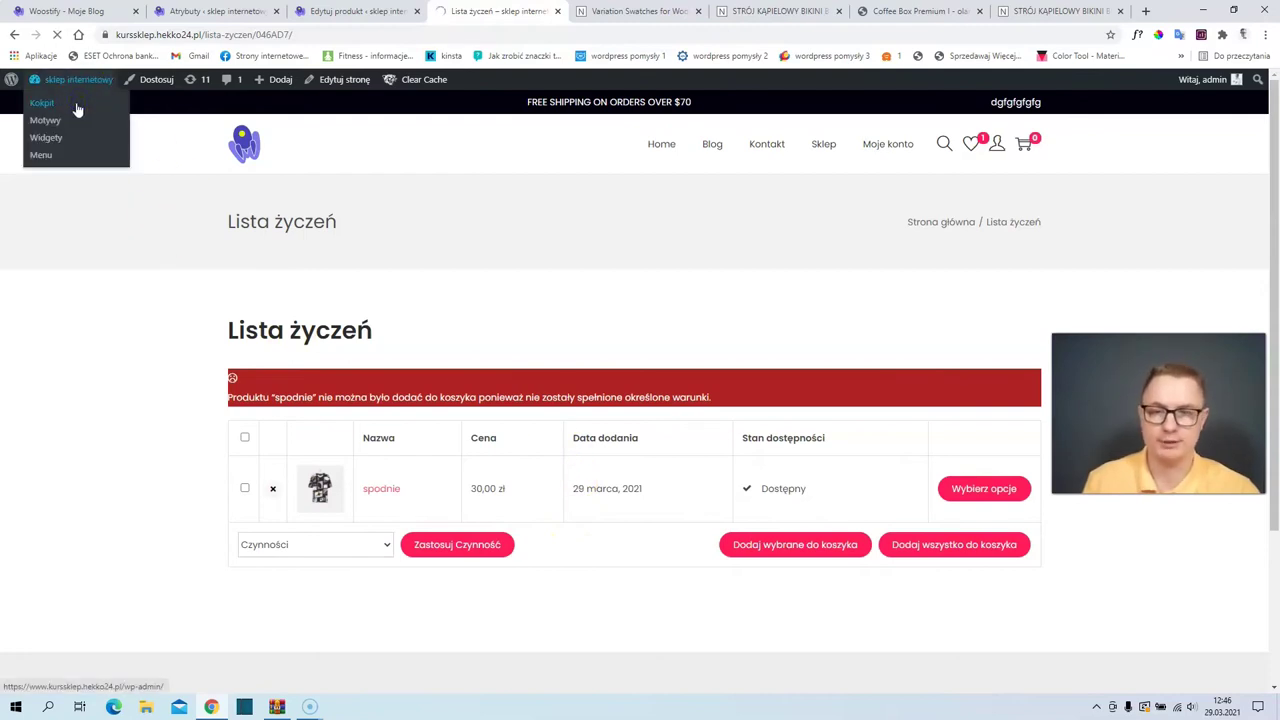
{"action": "left_click", "coordinate": [84, 110]}
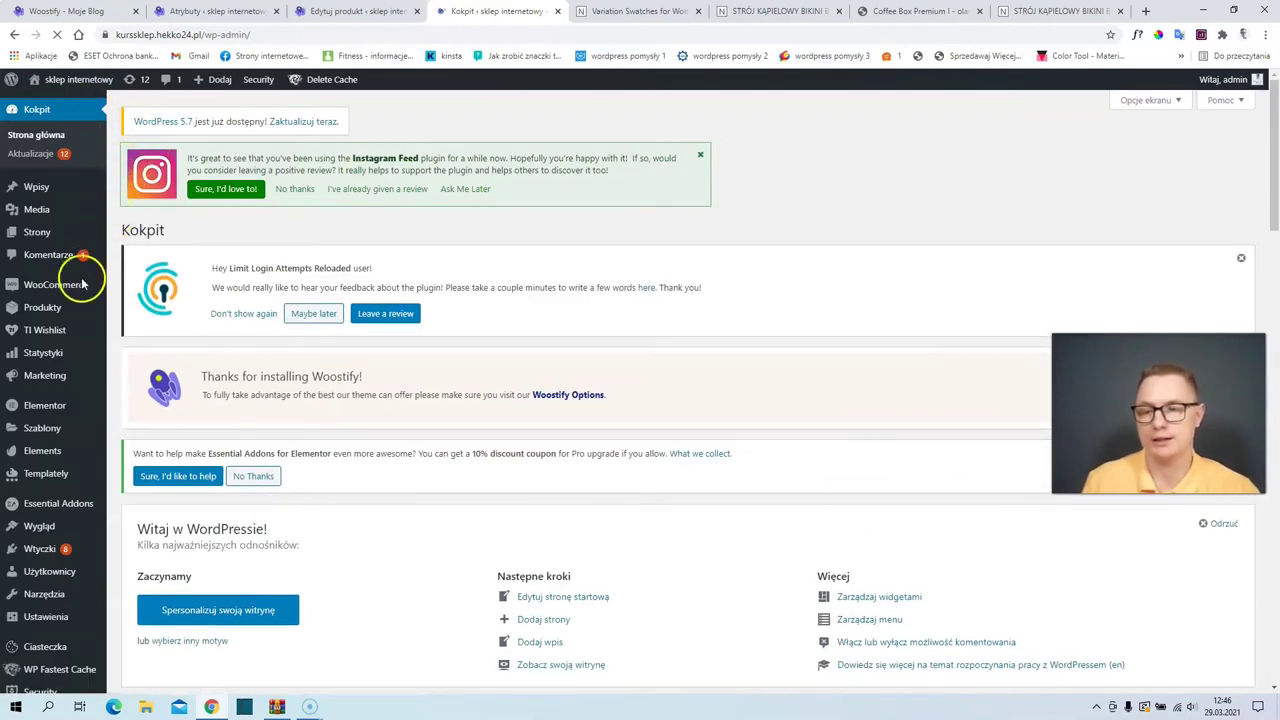
{"action": "mouse_move", "coordinate": [45, 316]}
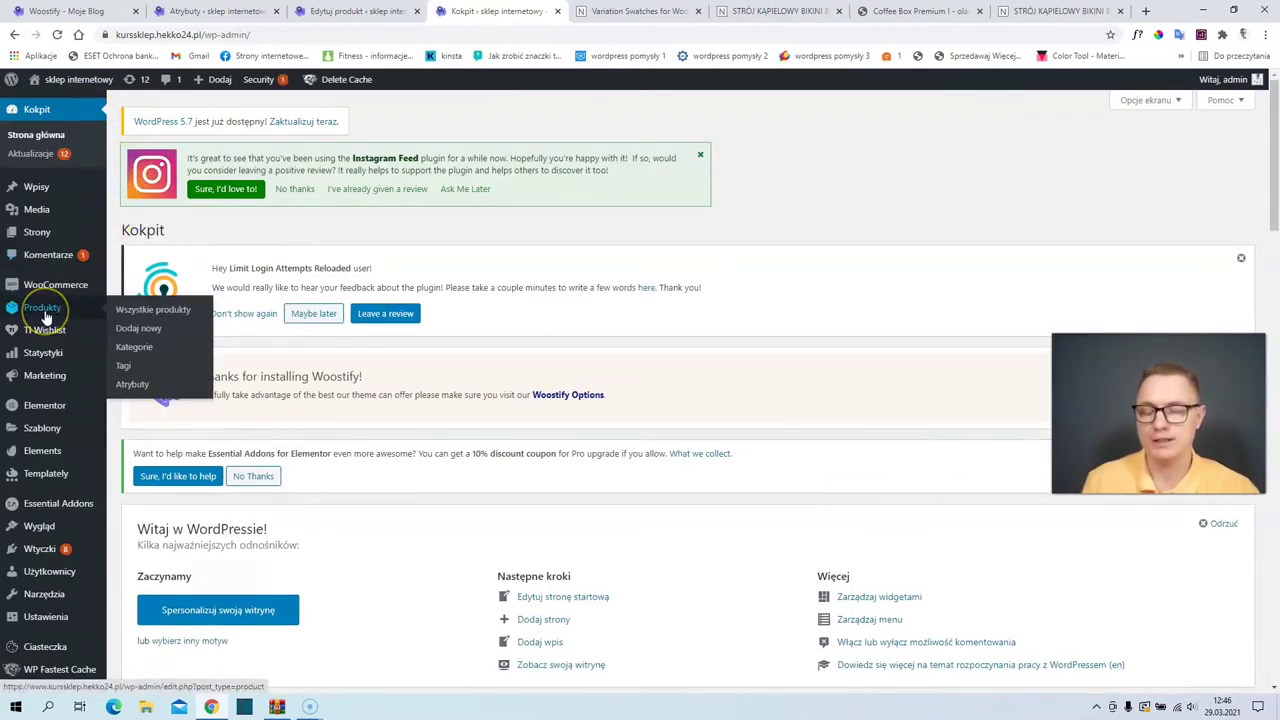
{"action": "left_click", "coordinate": [140, 350]}
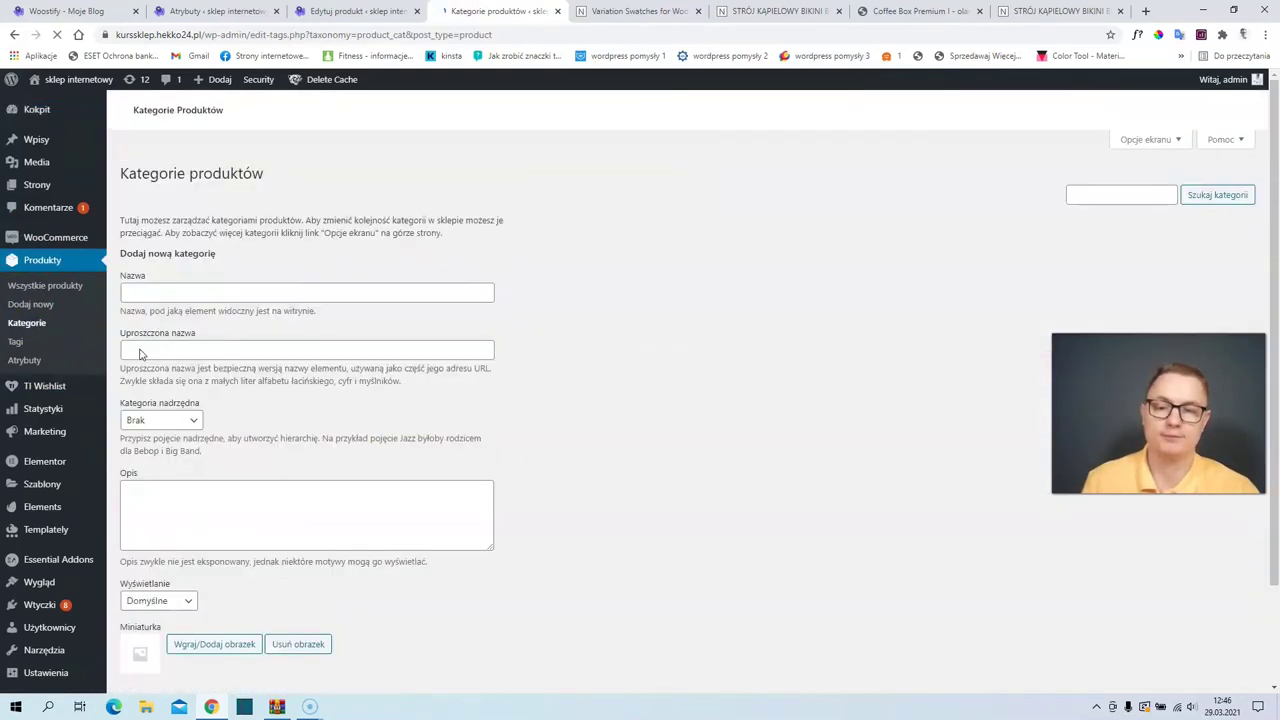
Step: Bulk-delete the product categories Bags, Hats, Man, Shoes and T-Shirts
{"action": "left_click", "coordinate": [606, 318]}
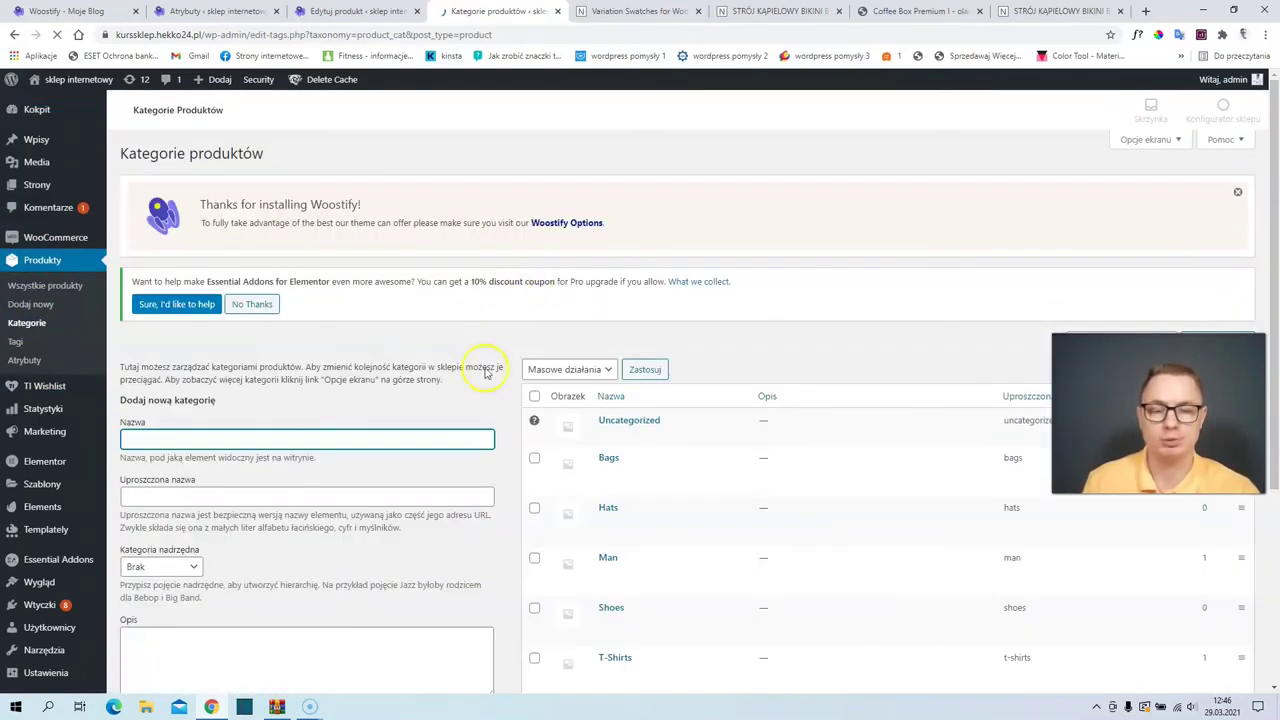
{"action": "scroll", "coordinate": [528, 491], "scroll_direction": "down", "scroll_amount": 3}
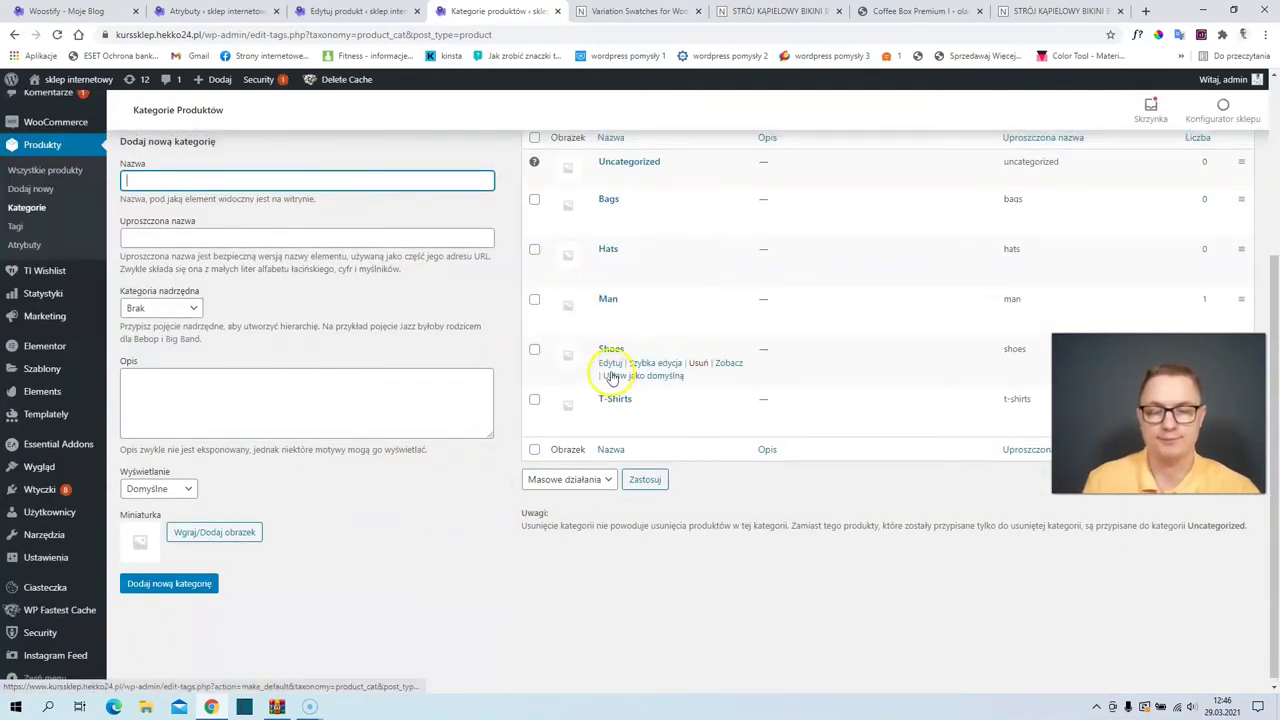
{"action": "scroll", "coordinate": [580, 300], "scroll_direction": "up", "scroll_amount": 1}
{"action": "left_click", "coordinate": [534, 201]}
{"action": "left_click", "coordinate": [566, 174]}
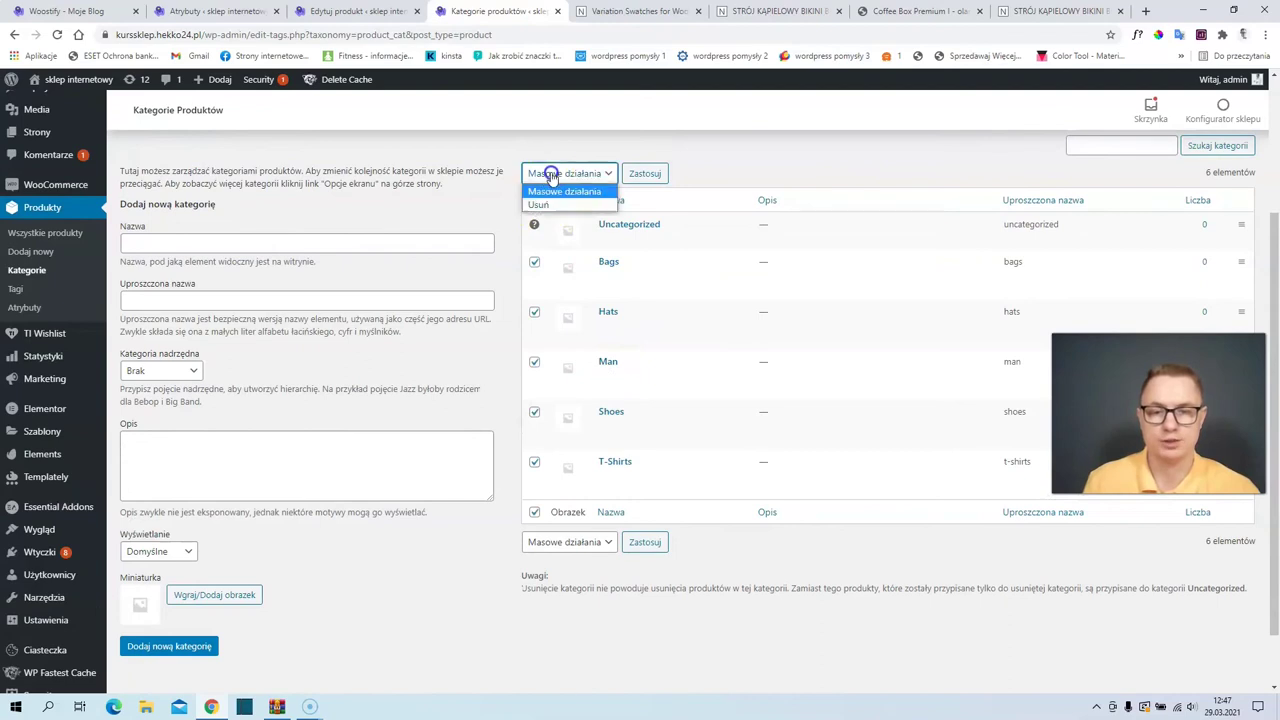
{"action": "left_click", "coordinate": [570, 203]}
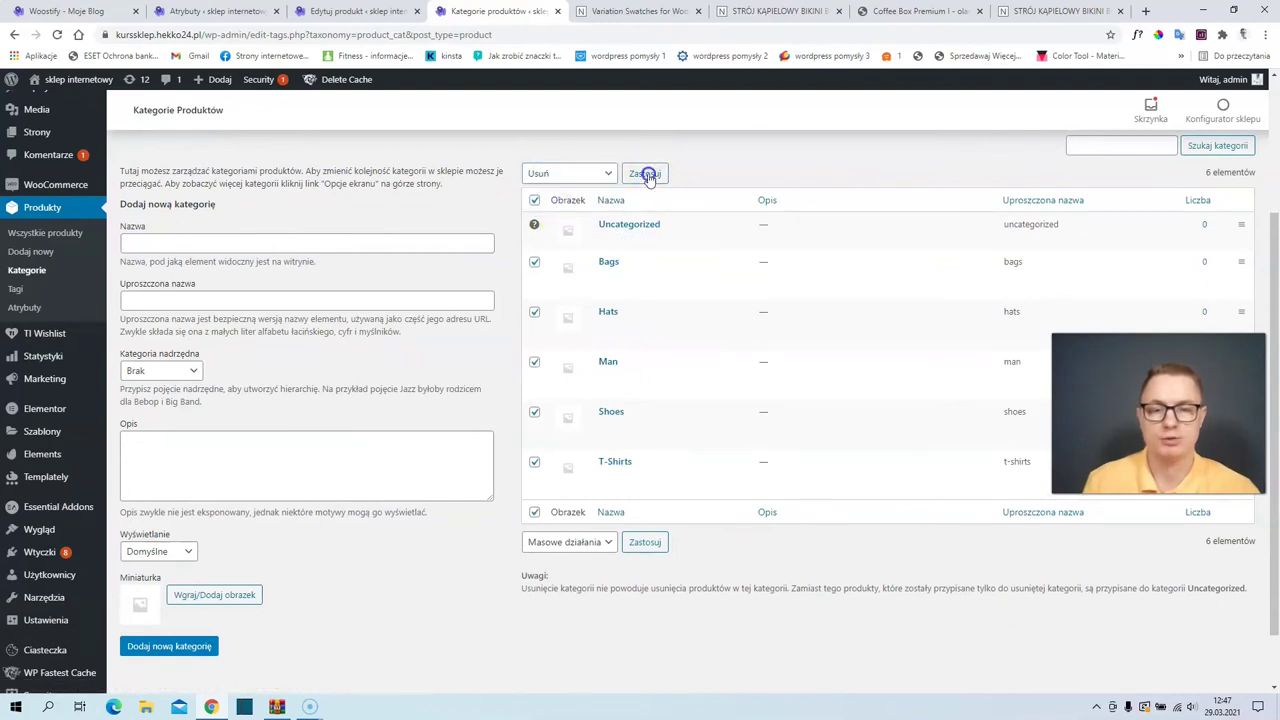
{"action": "left_click", "coordinate": [645, 173]}
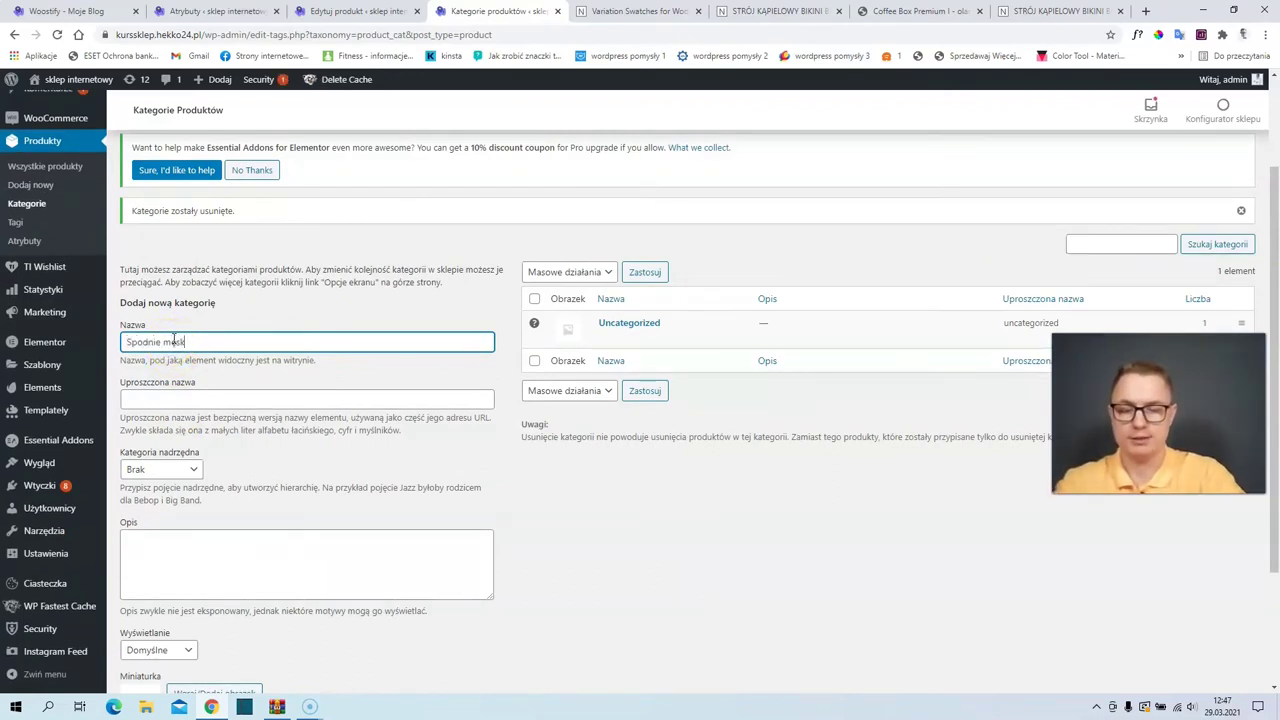
Step: Add a new top-level product category named "Spodnie męskie"
{"action": "scroll", "coordinate": [178, 480], "scroll_direction": "down", "scroll_amount": 2}
{"action": "left_click", "coordinate": [180, 614]}
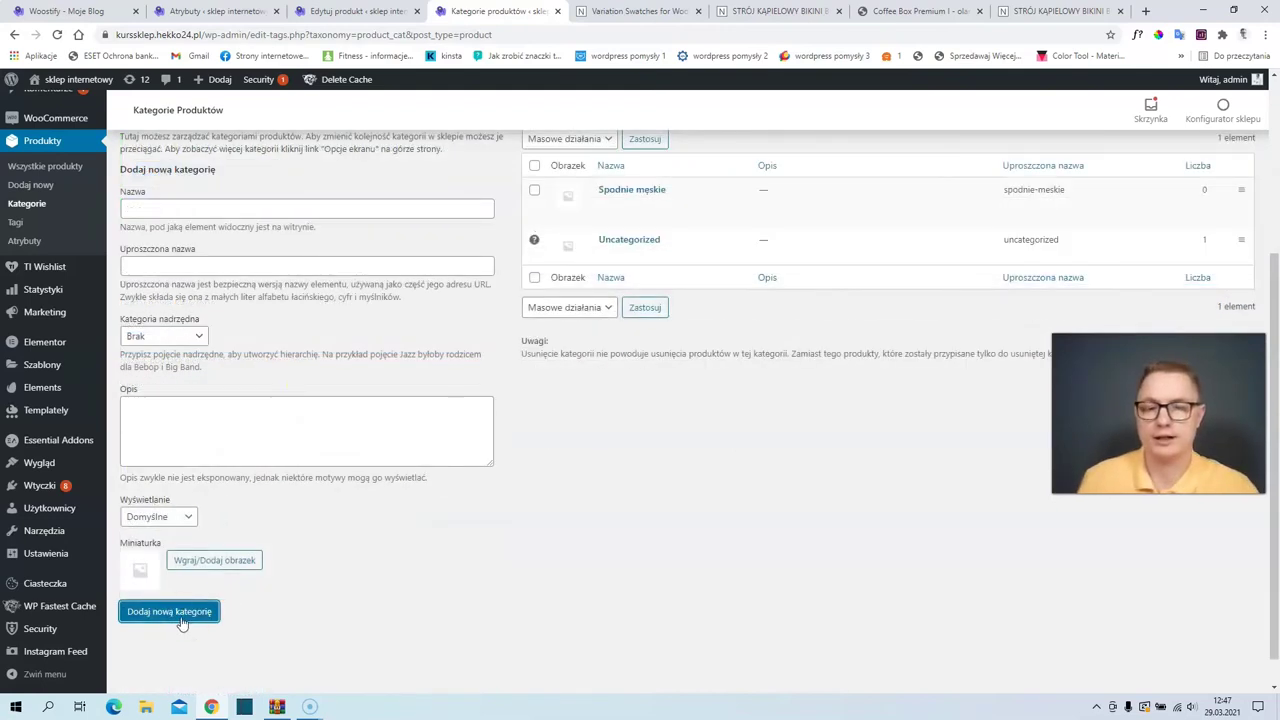
{"action": "mouse_move", "coordinate": [605, 203]}
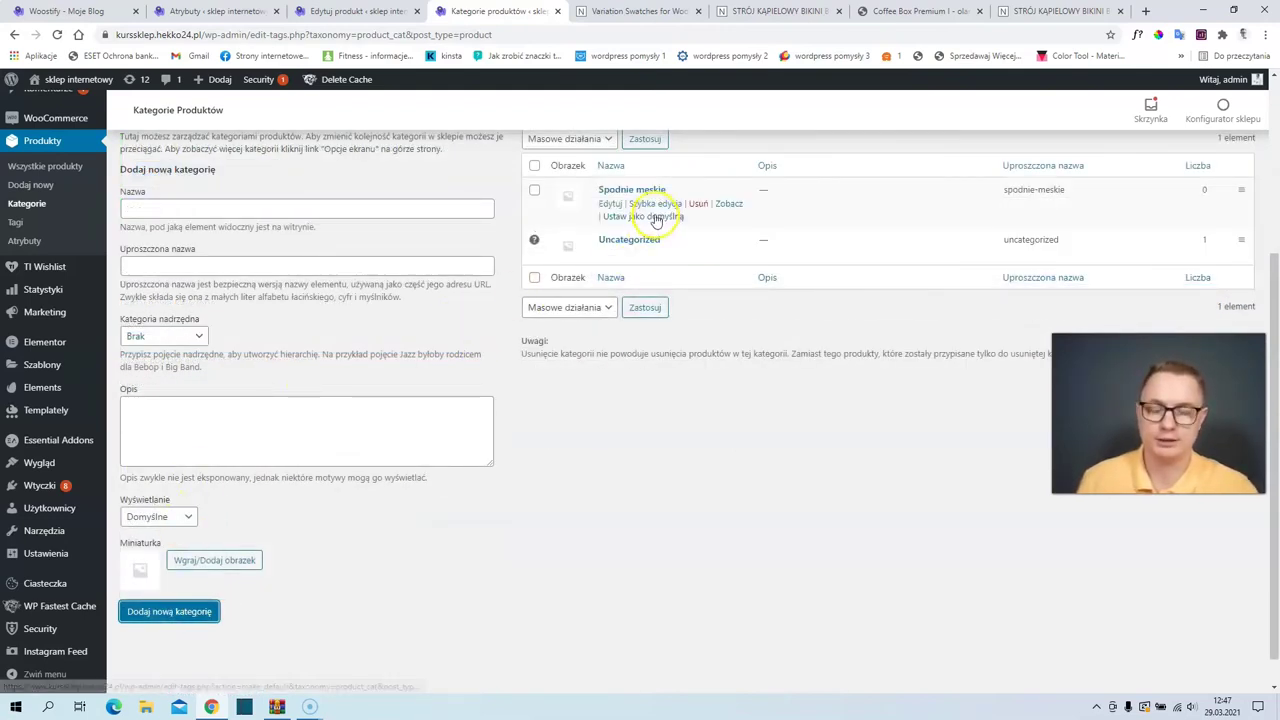
Step: Add a product category named "Spodnie męskie jeans" with "Spodnie męskie" as its parent category
{"action": "left_click", "coordinate": [208, 212]}
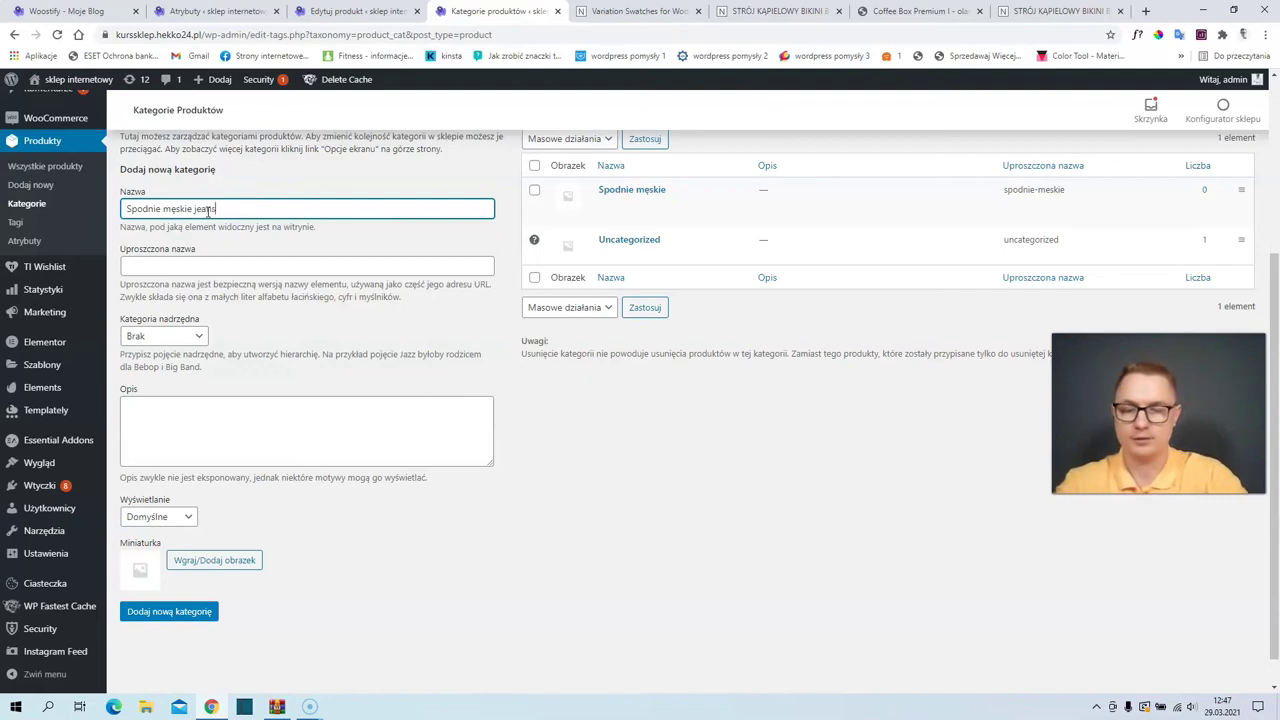
{"action": "left_click", "coordinate": [164, 340]}
{"action": "left_click", "coordinate": [165, 364]}
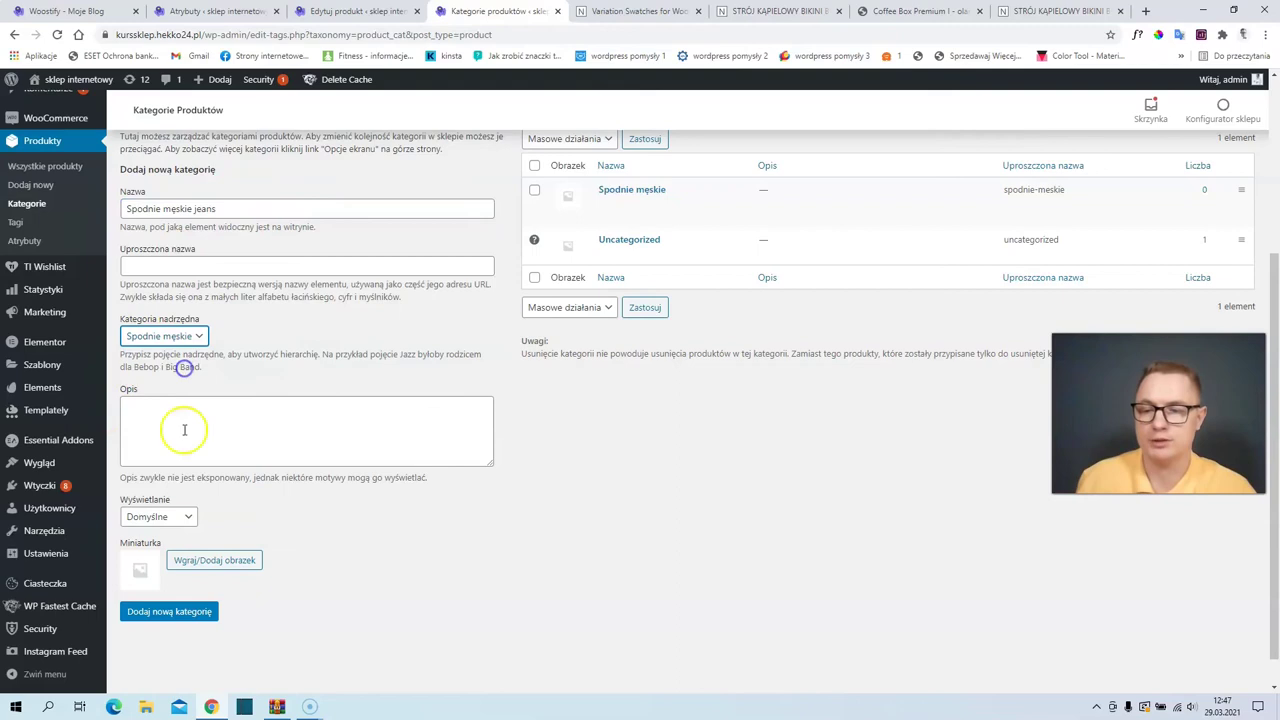
{"action": "left_click", "coordinate": [192, 614]}
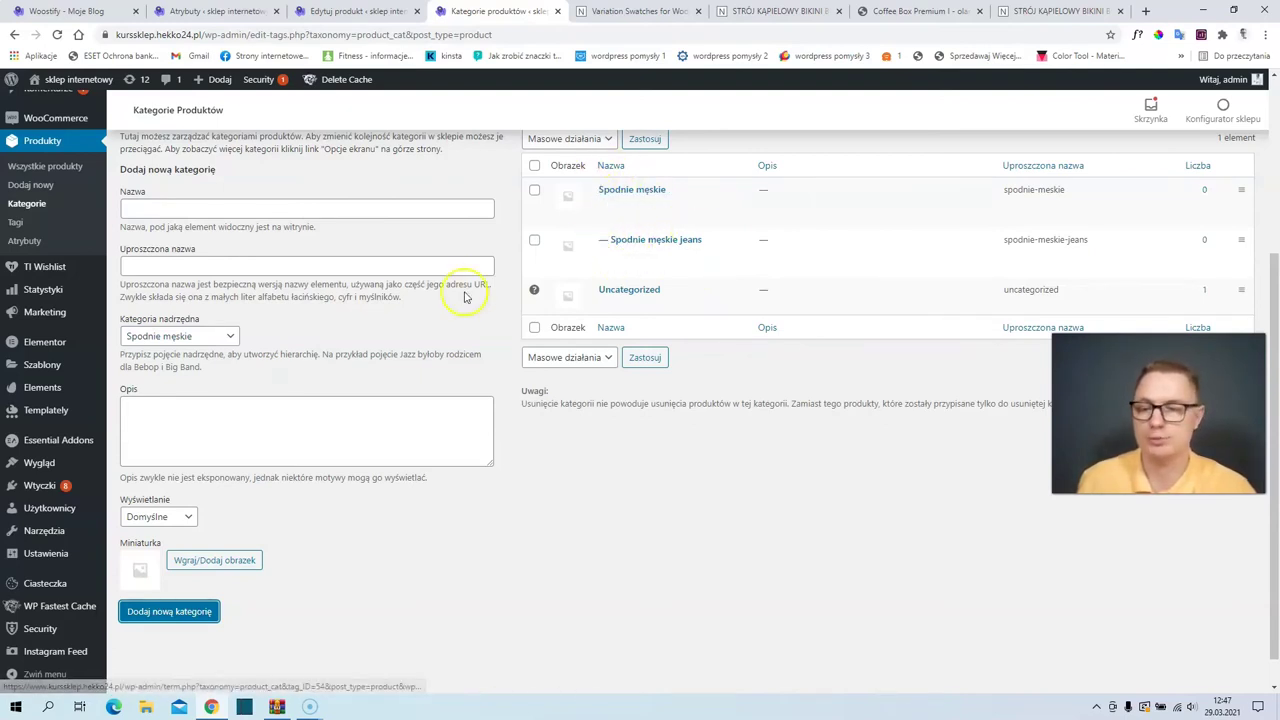
Step: Open the product "spodnie" for editing and assign it to "Spodnie męskie" and "Spodnie męskie jeans" instead of Uncategorized
{"action": "left_click", "coordinate": [70, 176]}
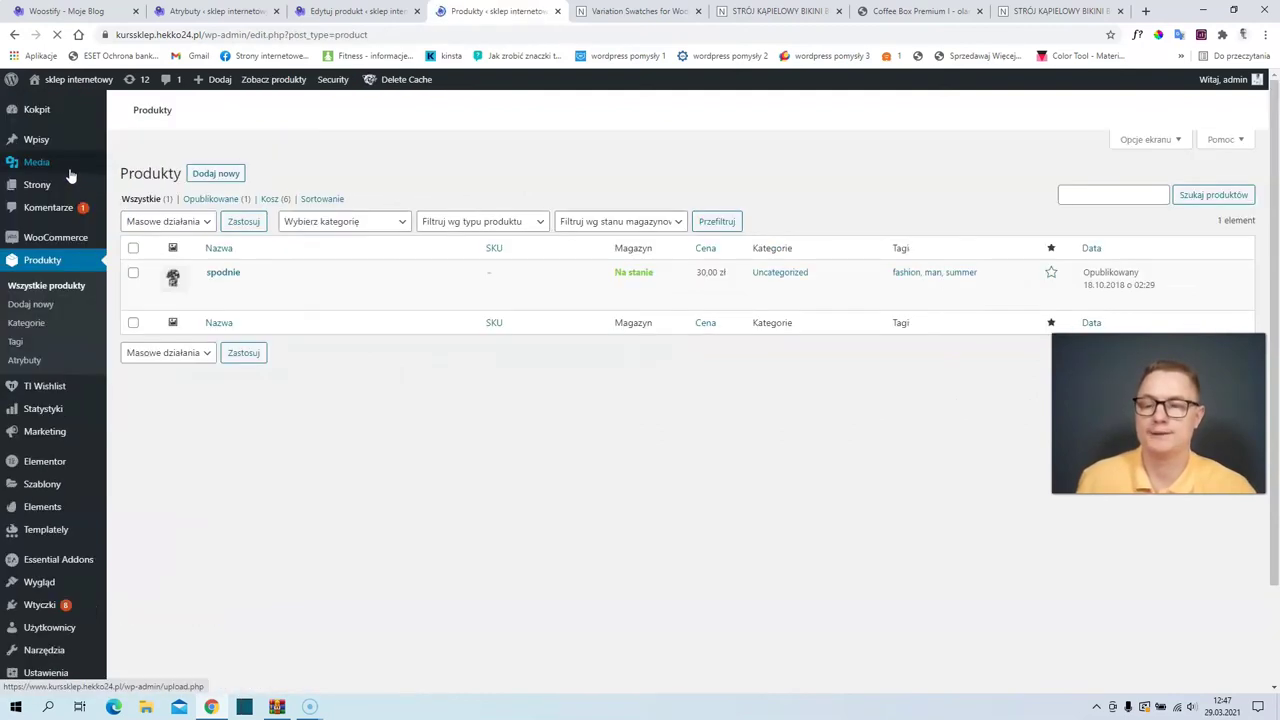
{"action": "scroll", "coordinate": [222, 447], "scroll_direction": "down", "scroll_amount": 1}
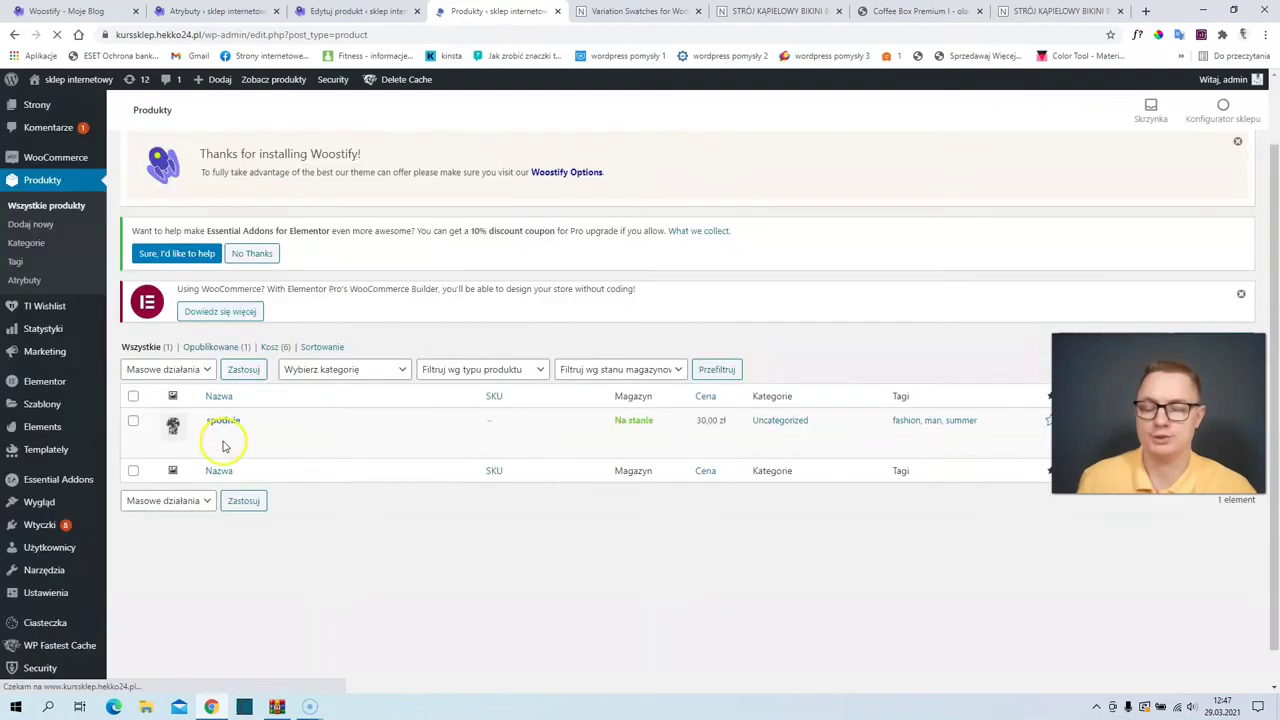
{"action": "scroll", "coordinate": [224, 447], "scroll_direction": "down", "scroll_amount": 1}
{"action": "left_click", "coordinate": [248, 366]}
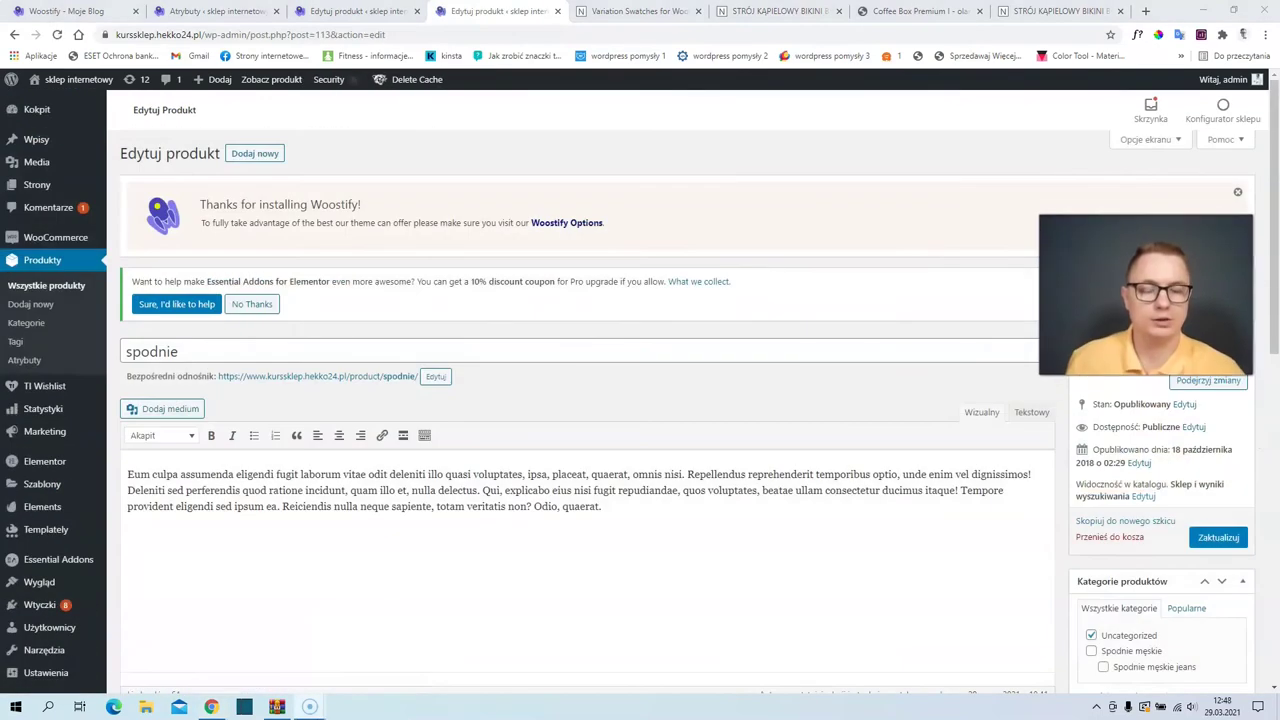
{"action": "scroll", "coordinate": [1245, 565], "scroll_direction": "down", "scroll_amount": 1}
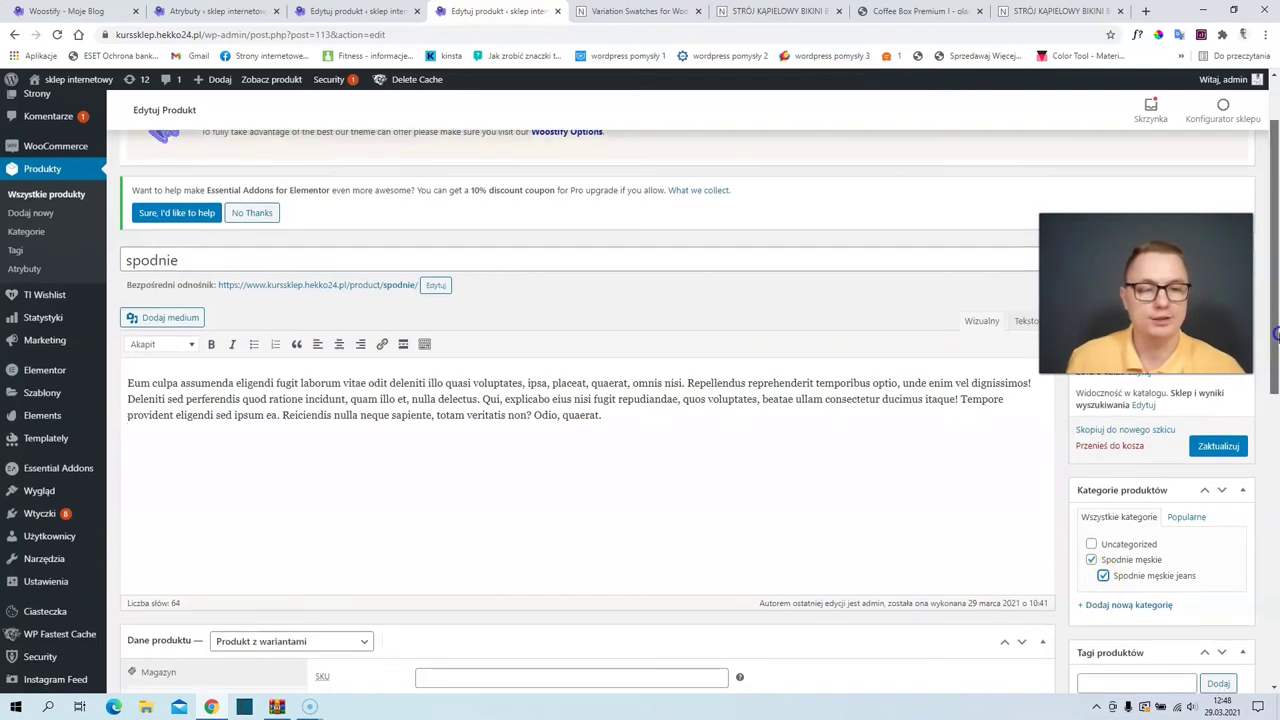
{"action": "scroll", "coordinate": [1250, 456], "scroll_direction": "down", "scroll_amount": 1}
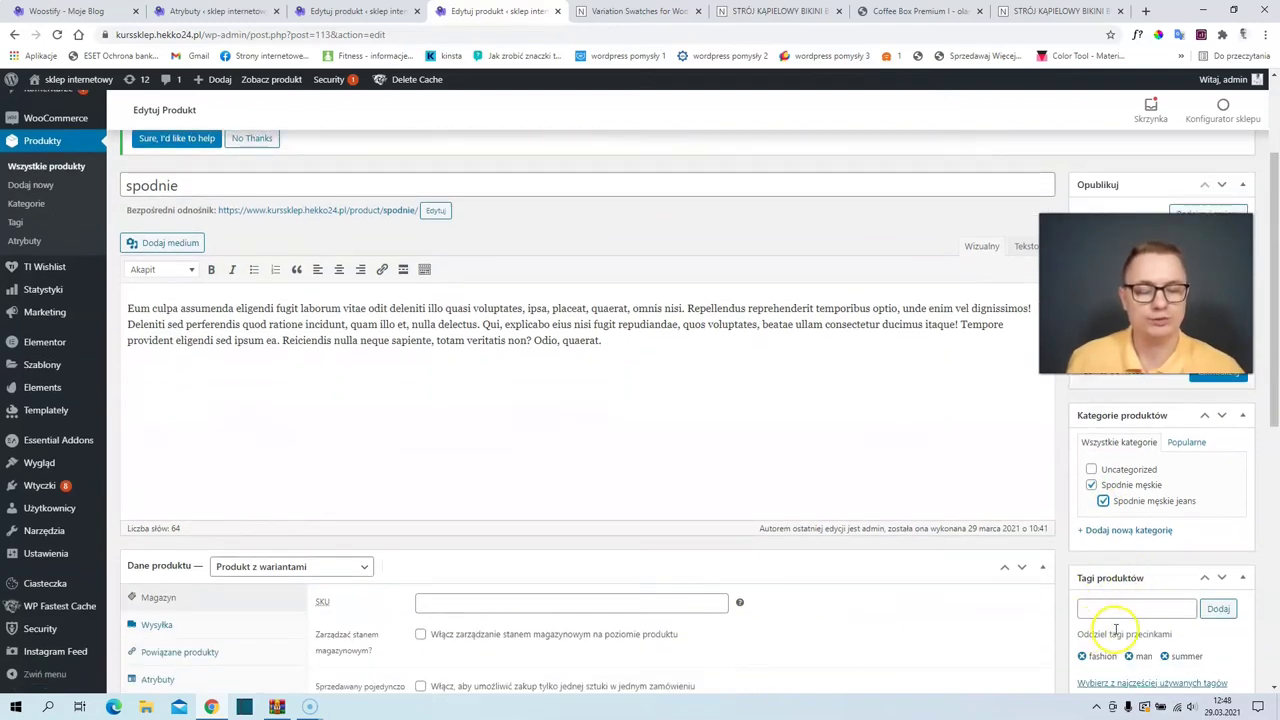
Step: Replace the product's tags fashion, man and summer with the tag "spodnie" and update the product
{"action": "scroll", "coordinate": [1112, 632], "scroll_direction": "down", "scroll_amount": 1}
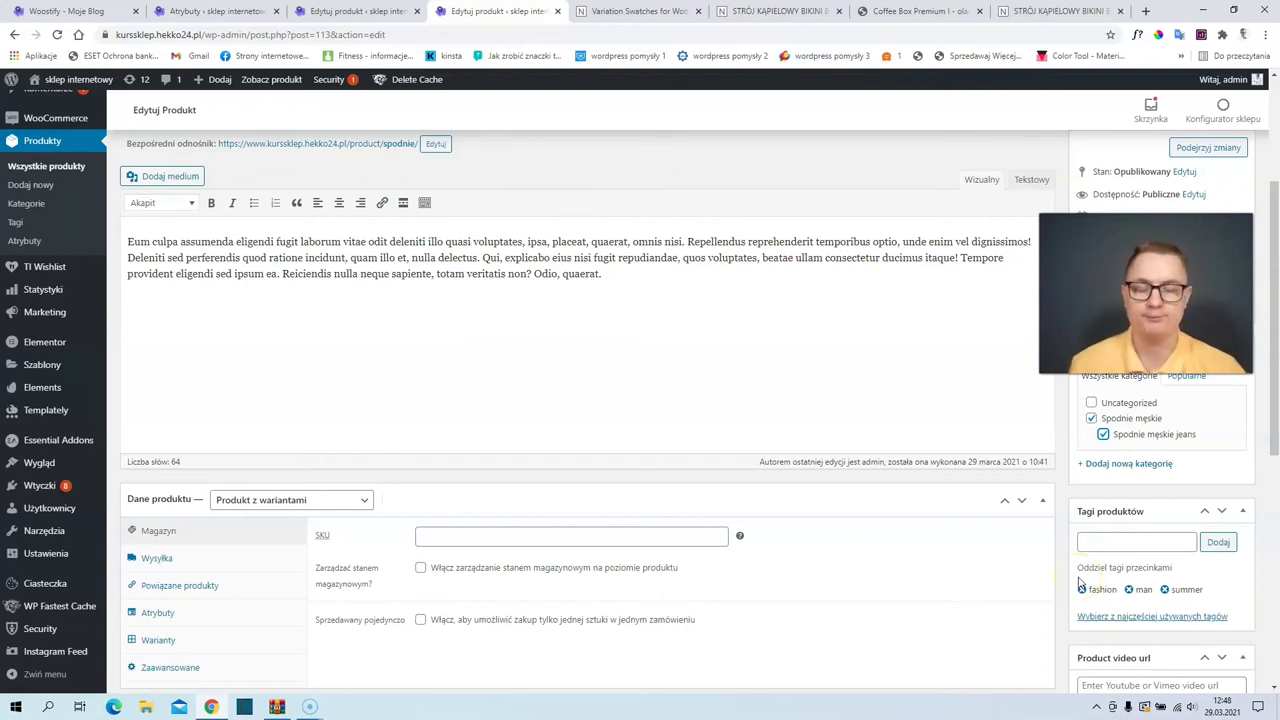
{"action": "left_click", "coordinate": [1105, 544]}
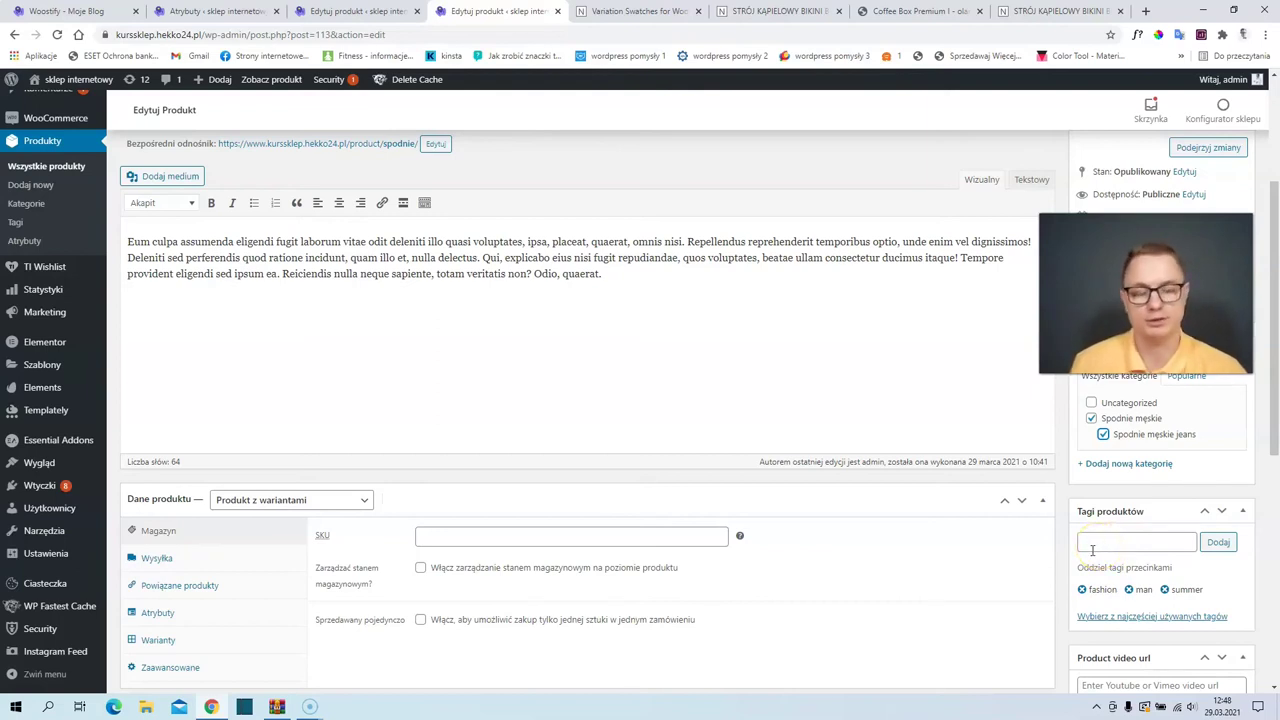
{"action": "left_click", "coordinate": [1082, 589]}
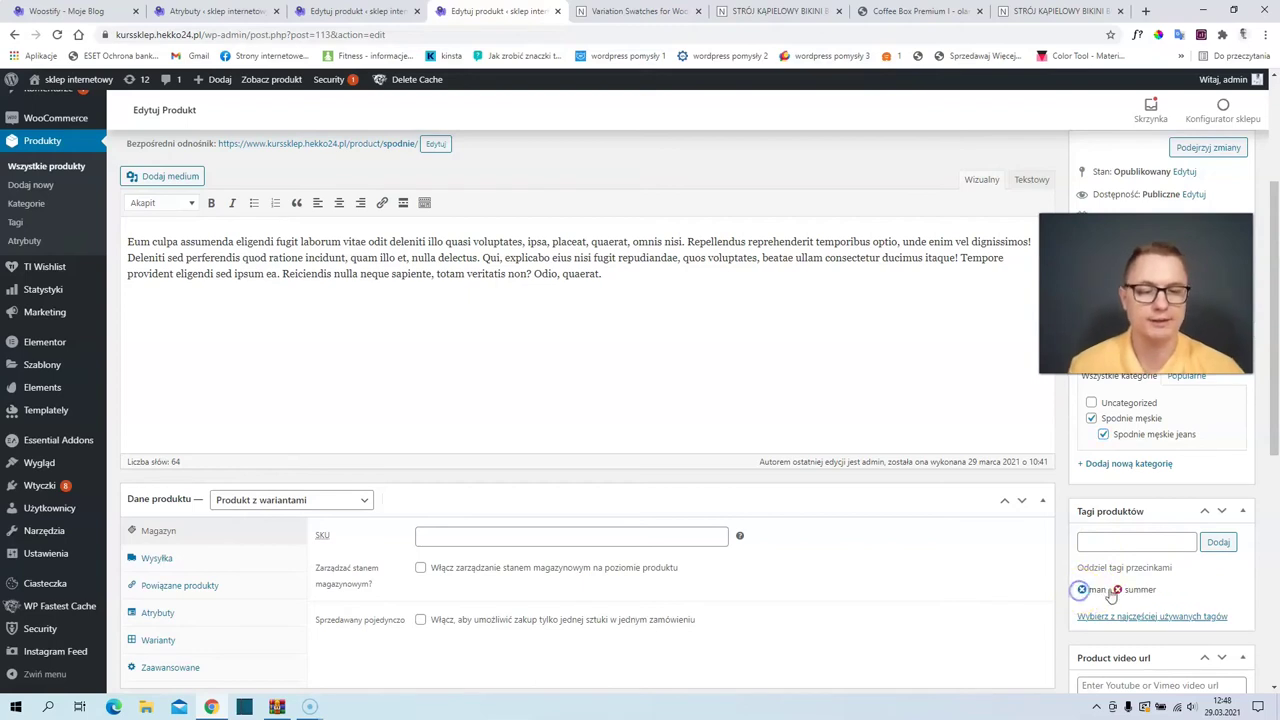
{"action": "left_click", "coordinate": [1082, 589]}
{"action": "left_click", "coordinate": [1104, 540]}
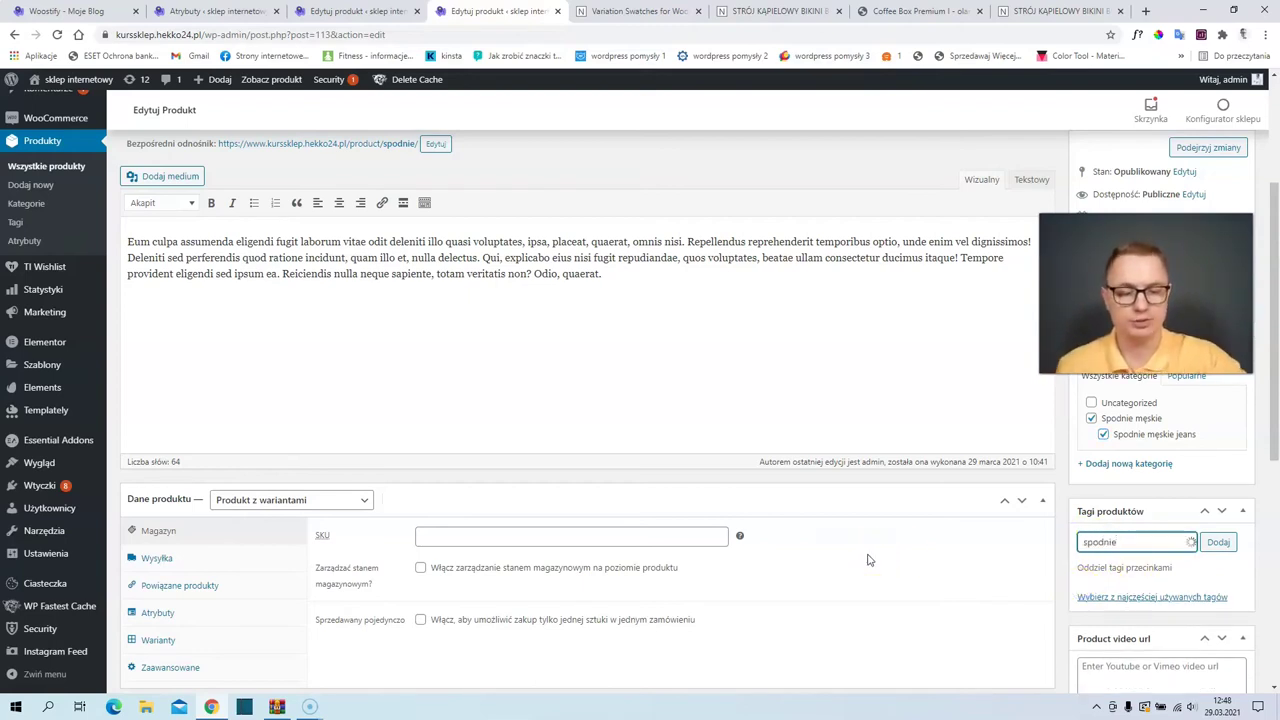
{"action": "key", "text": "Return"}
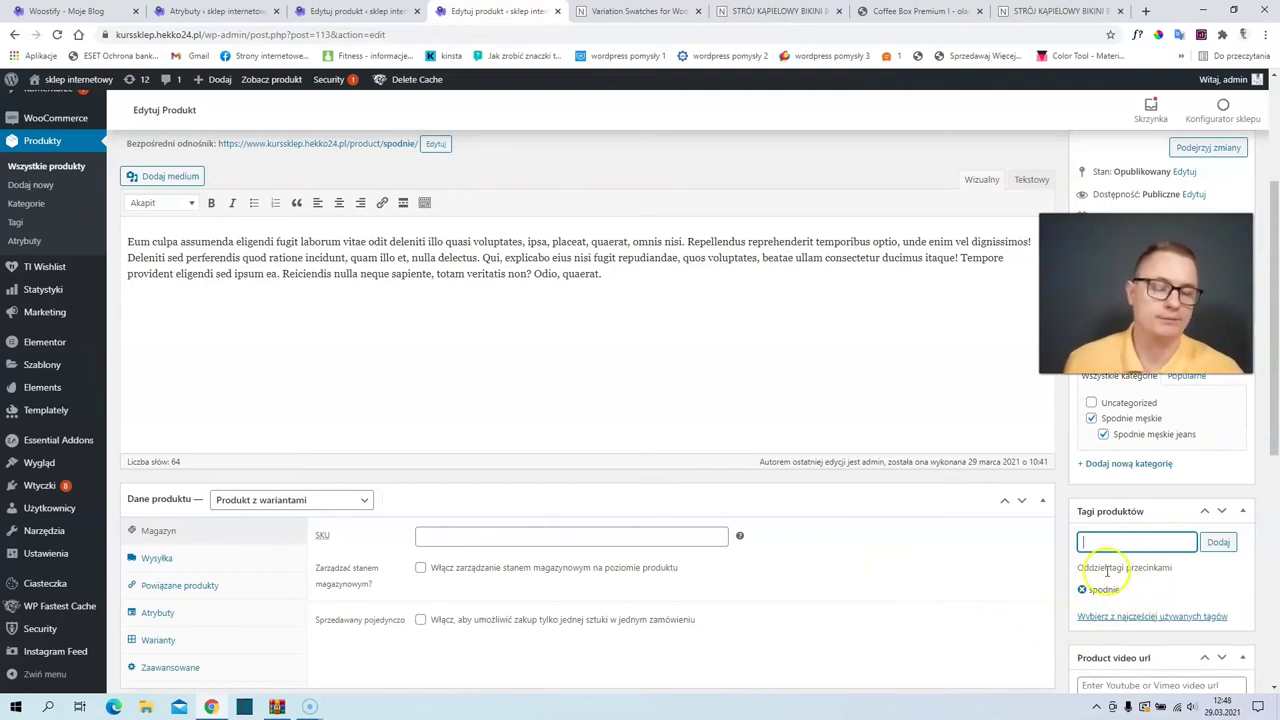
{"action": "left_click_drag", "start_coordinate": [1150, 360], "coordinate": [1167, 467]}
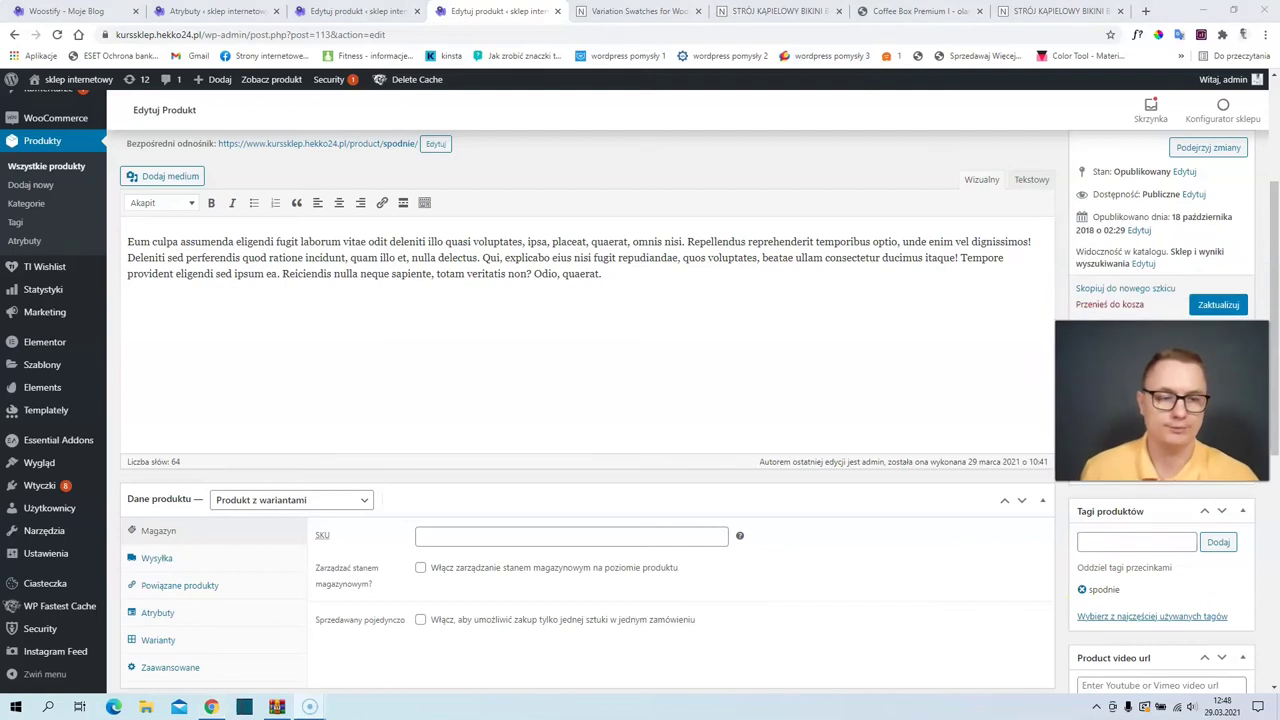
{"action": "left_click", "coordinate": [1230, 309]}
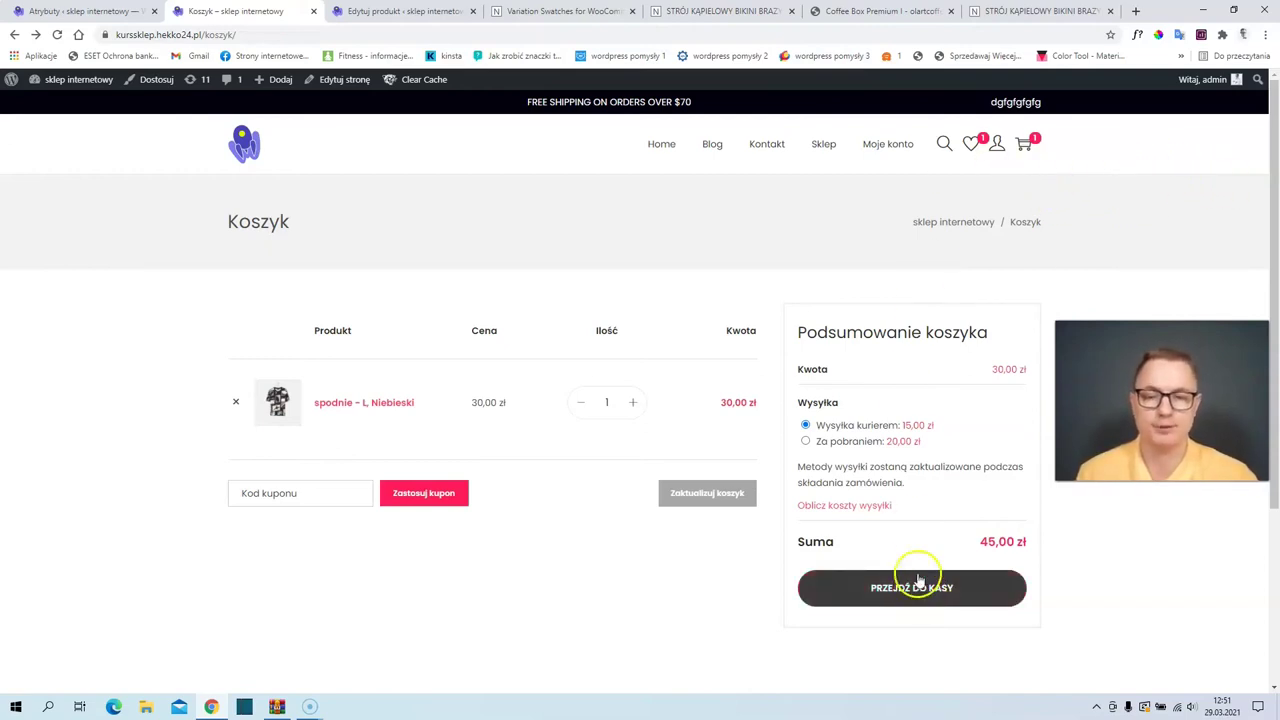
Step: Proceed from the cart to checkout, review the billing form and try to continue to delivery without filling it in
{"action": "left_click", "coordinate": [895, 600]}
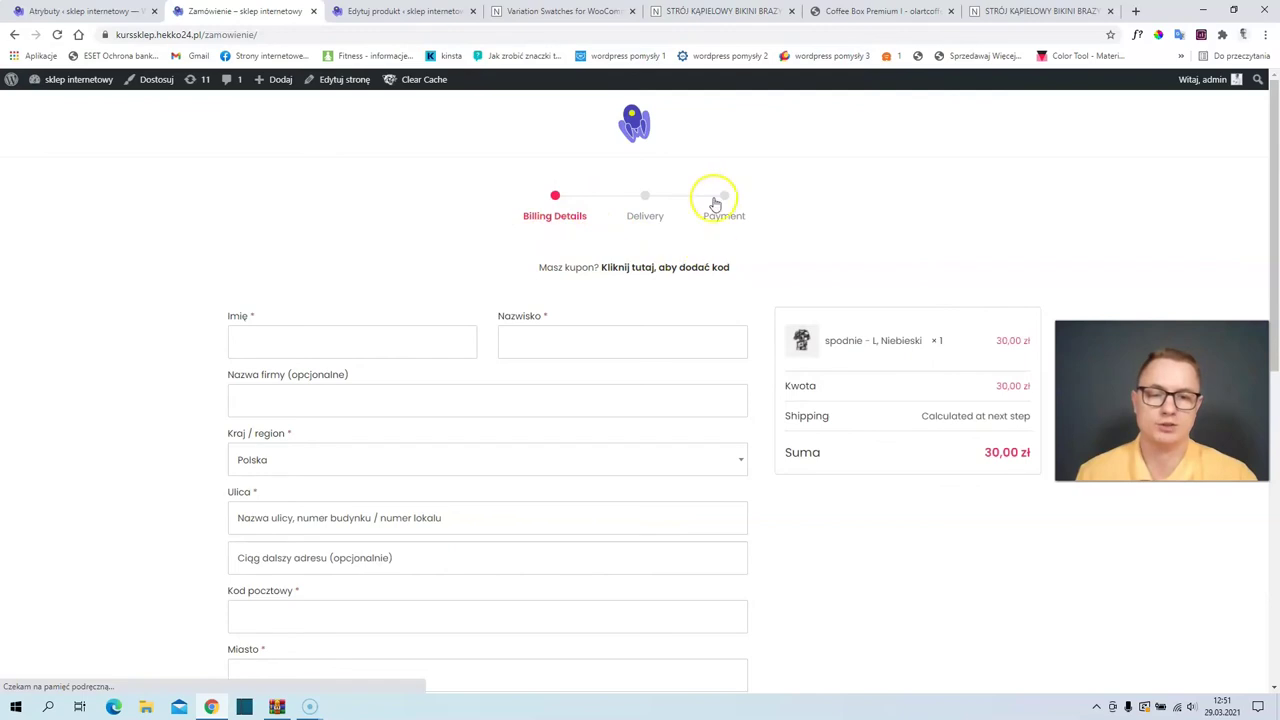
{"action": "scroll", "coordinate": [660, 337], "scroll_direction": "down", "scroll_amount": 5}
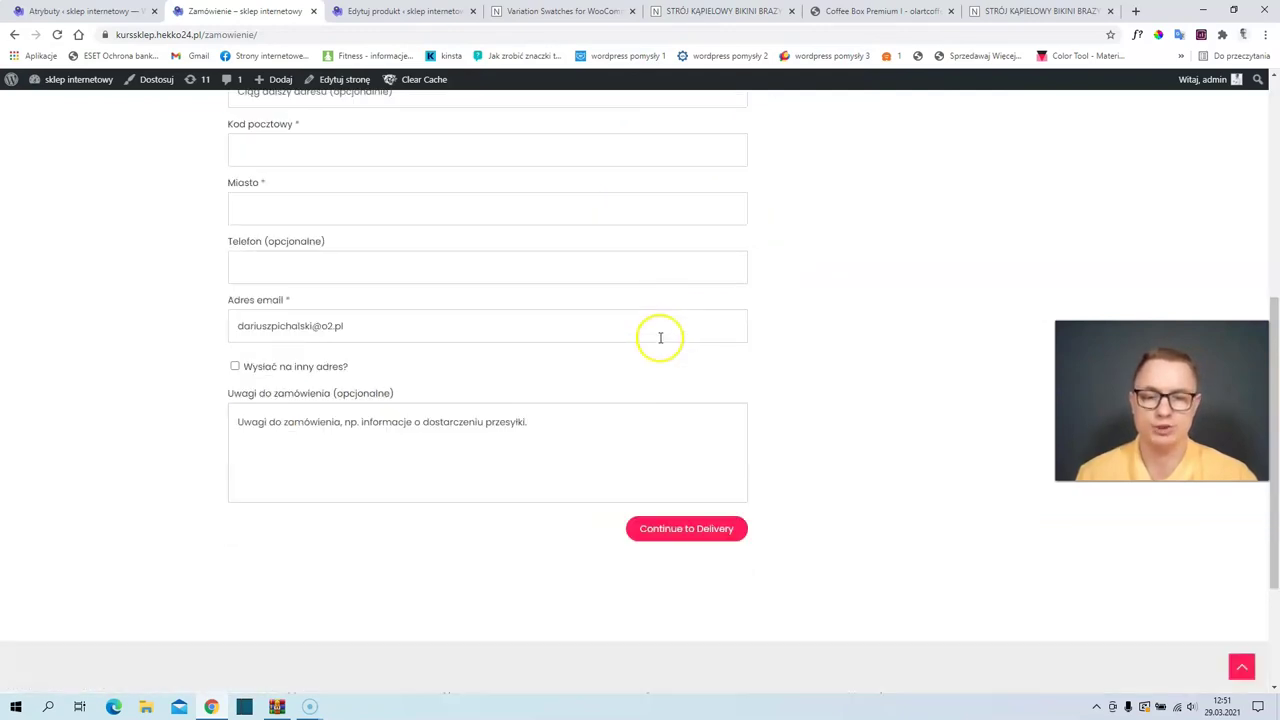
{"action": "left_click", "coordinate": [670, 535]}
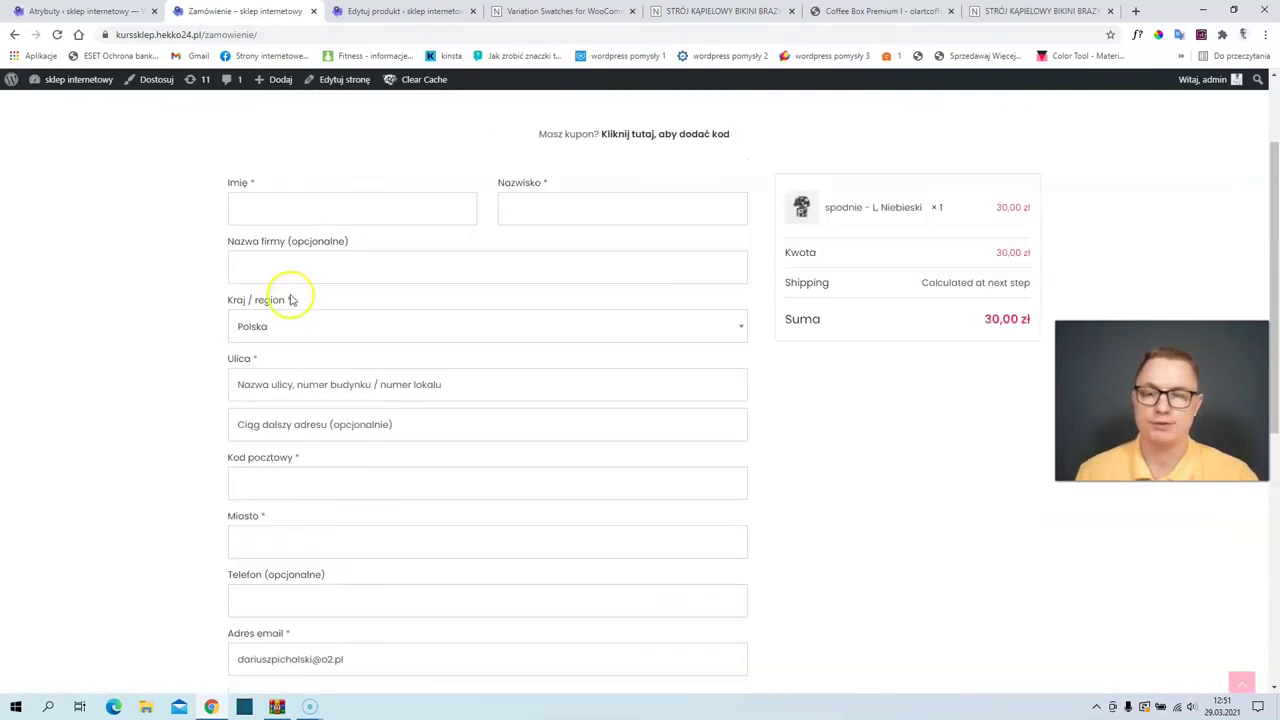
Step: Return to the WordPress dashboard, search the plugin directory for "loco translate", and install and activate Loco Translate
{"action": "left_click", "coordinate": [48, 104]}
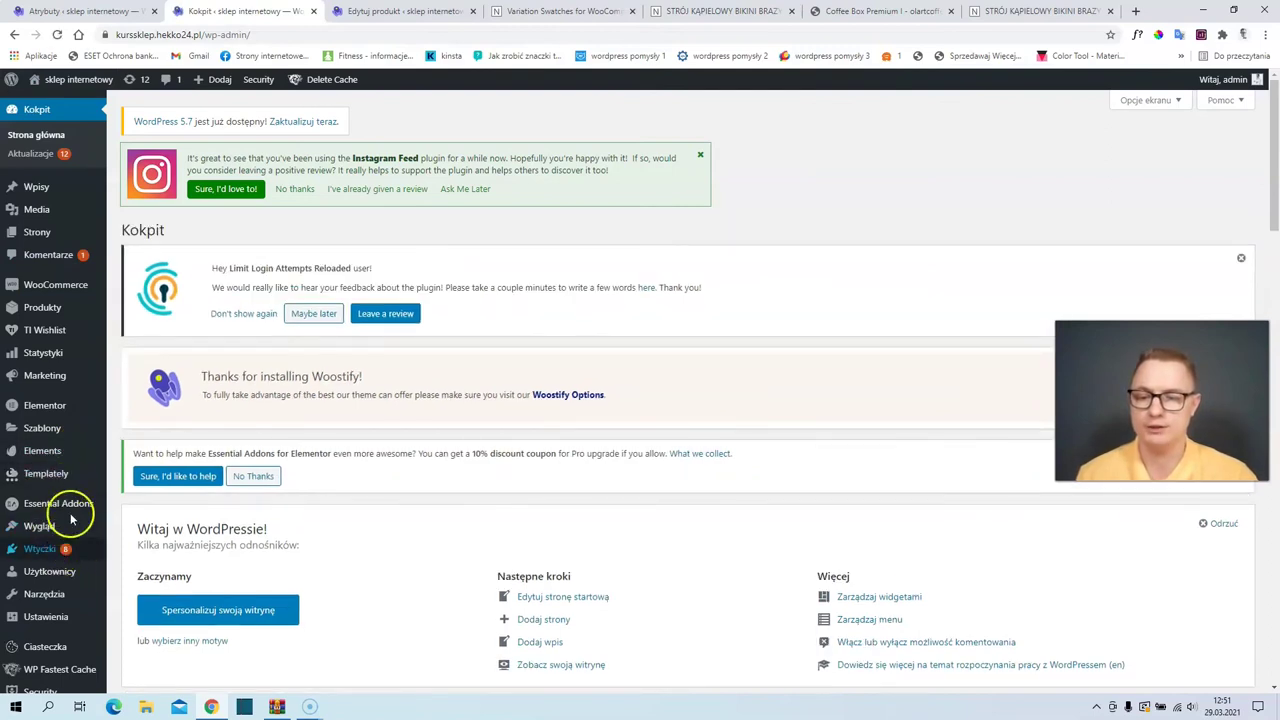
{"action": "mouse_move", "coordinate": [64, 548]}
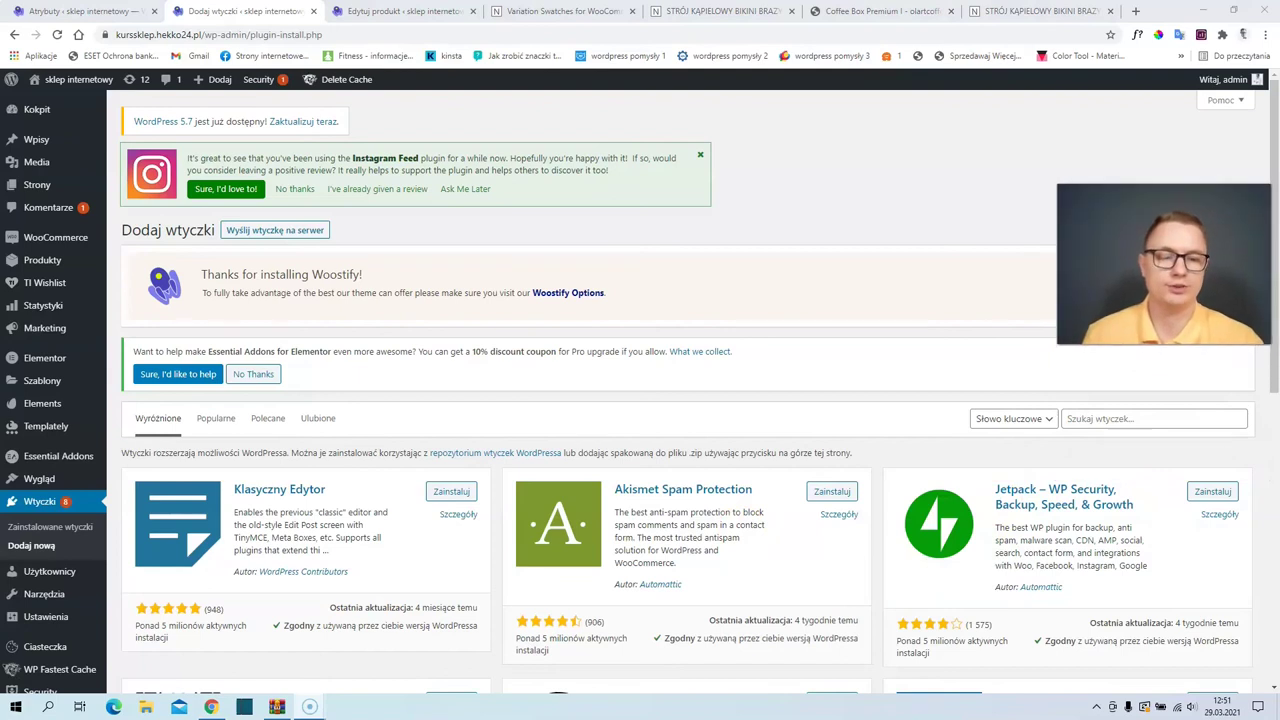
{"action": "left_click", "coordinate": [1080, 418]}
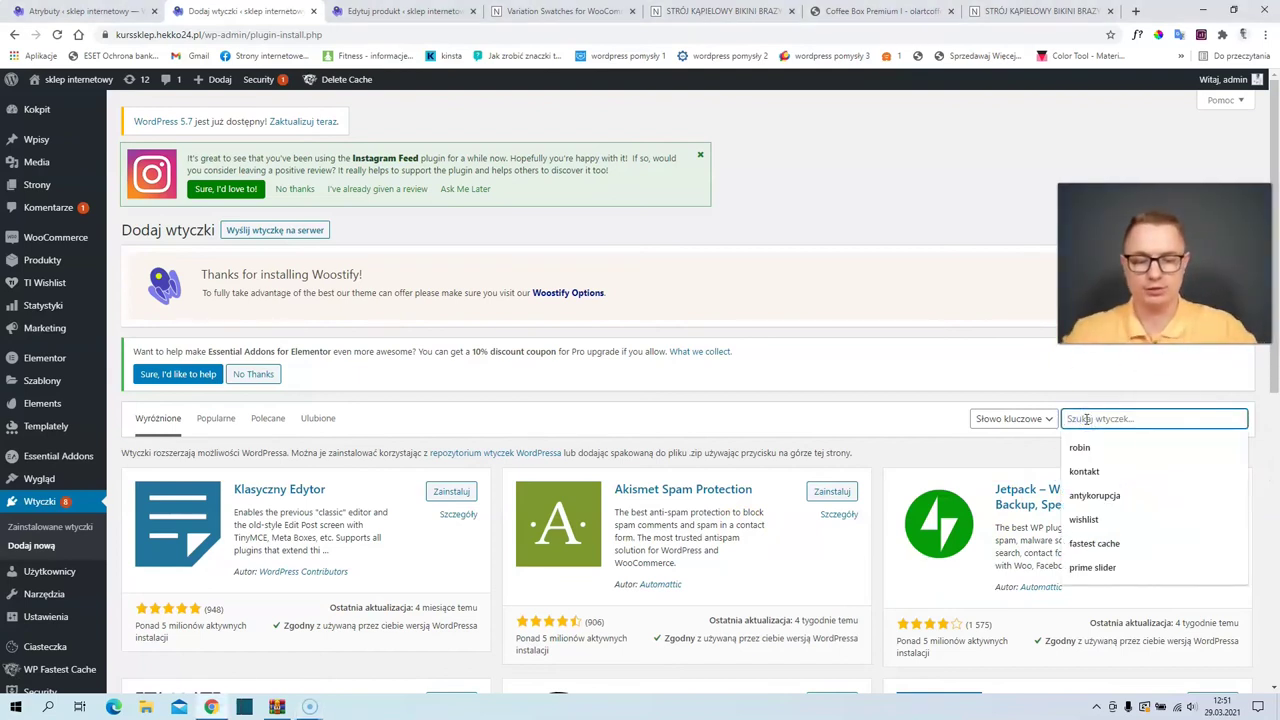
{"action": "type", "text": "loc translate"}
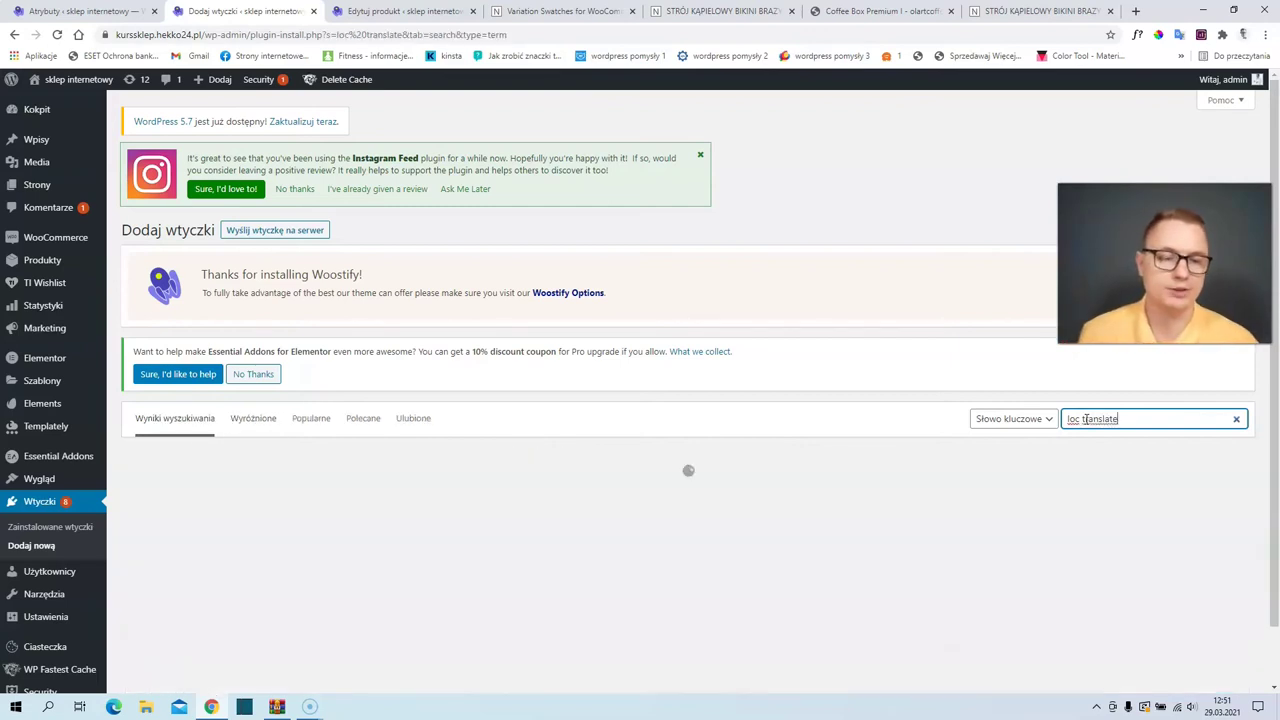
{"action": "left_click", "coordinate": [1080, 418]}
{"action": "type", "text": "o"}
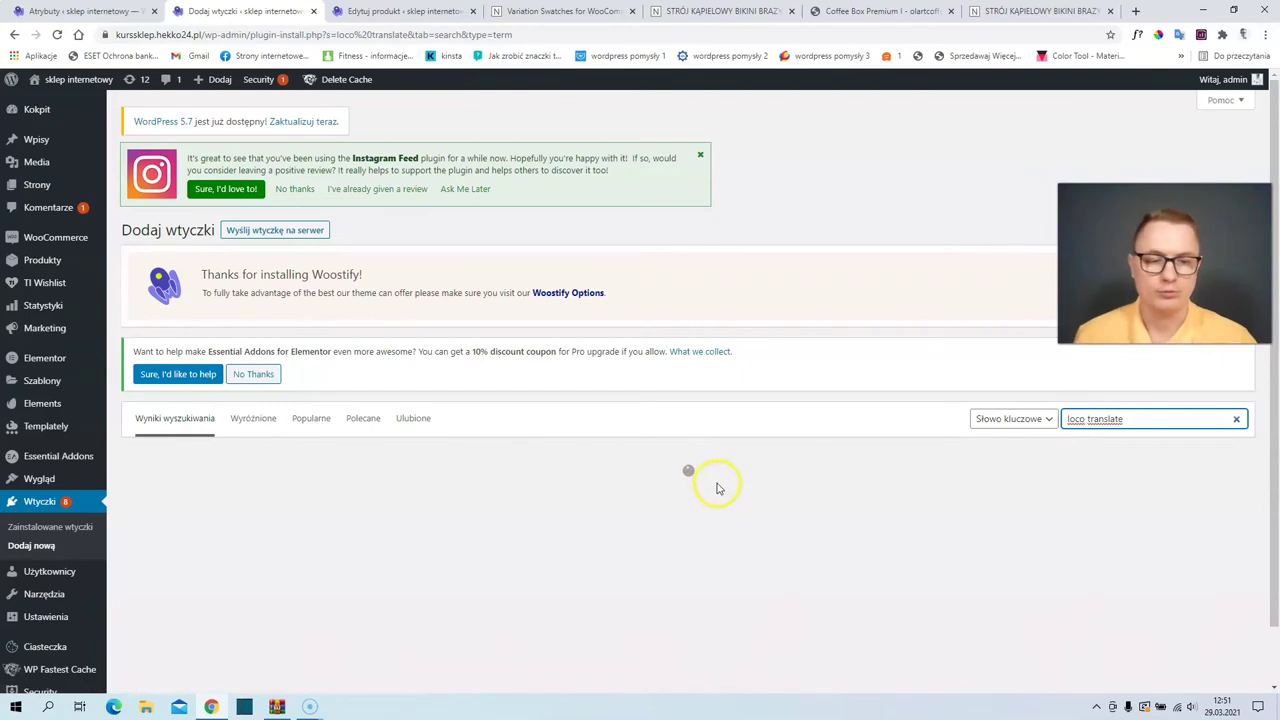
{"action": "left_click", "coordinate": [440, 495]}
{"action": "left_click", "coordinate": [435, 495]}
{"action": "scroll", "coordinate": [200, 560], "scroll_direction": "down", "scroll_amount": 1}
Step: Create a new Polish translation for the Woostify theme in Loco Translate, stored at the custom location languages/loco/themes/woostify-pl_PL.po
{"action": "mouse_move", "coordinate": [68, 655]}
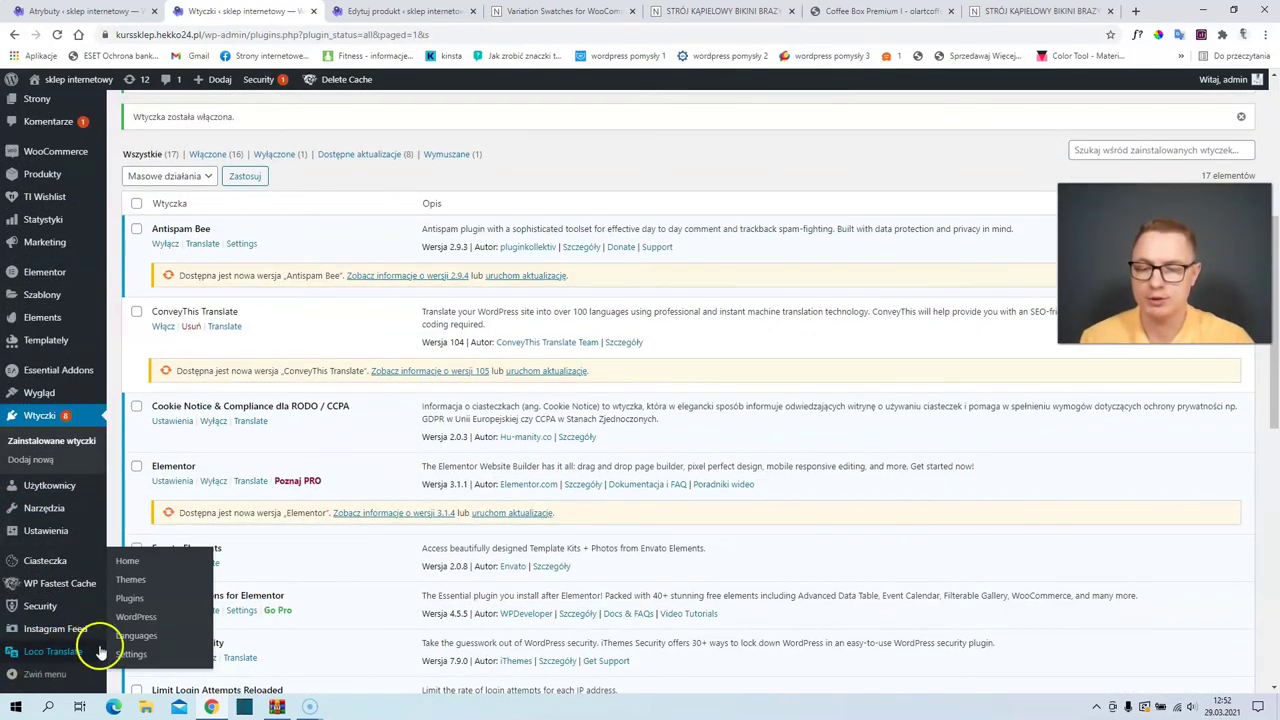
{"action": "left_click", "coordinate": [131, 588]}
{"action": "left_click", "coordinate": [148, 545]}
{"action": "left_click", "coordinate": [143, 544]}
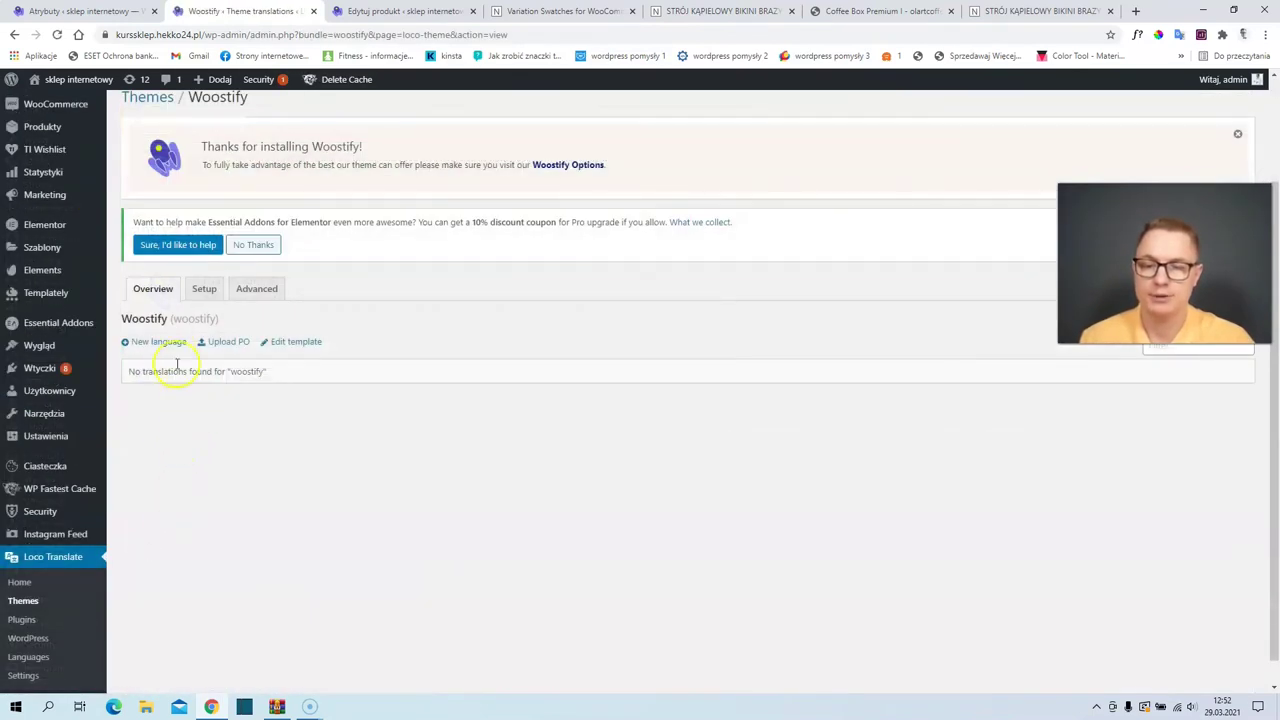
{"action": "left_click", "coordinate": [170, 343]}
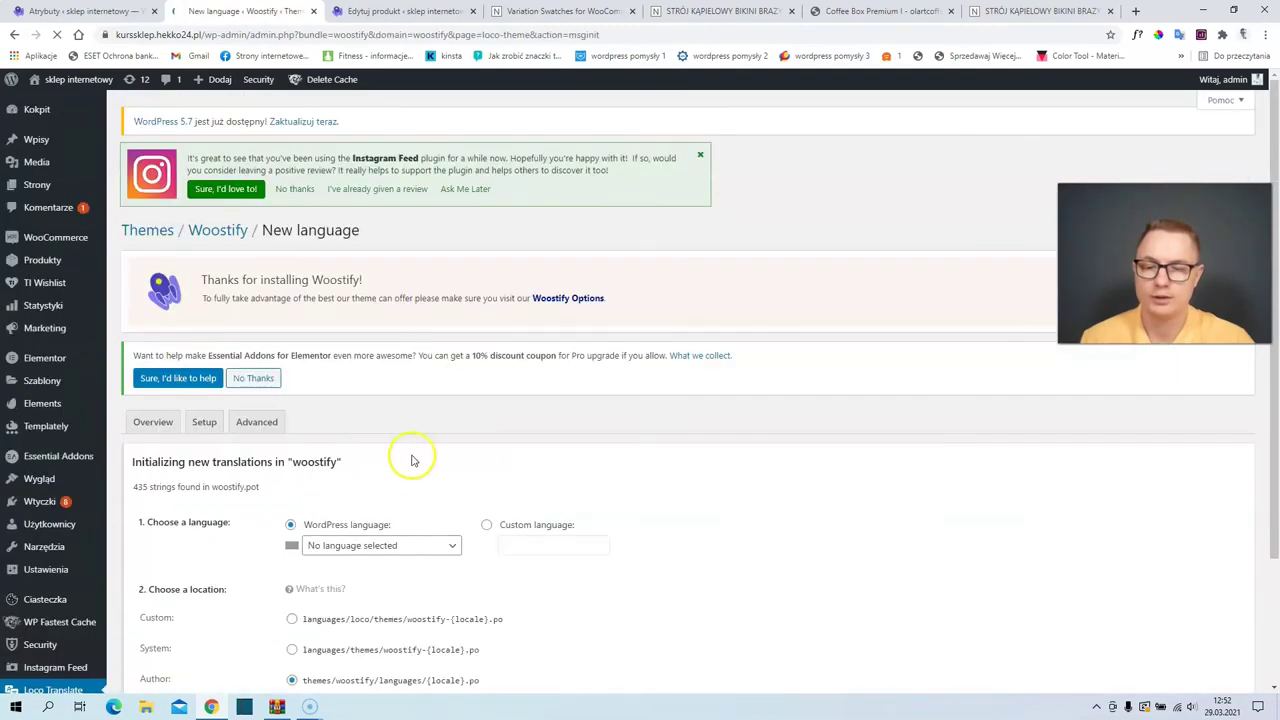
{"action": "scroll", "coordinate": [409, 460], "scroll_direction": "down", "scroll_amount": 3}
{"action": "left_click", "coordinate": [369, 396]}
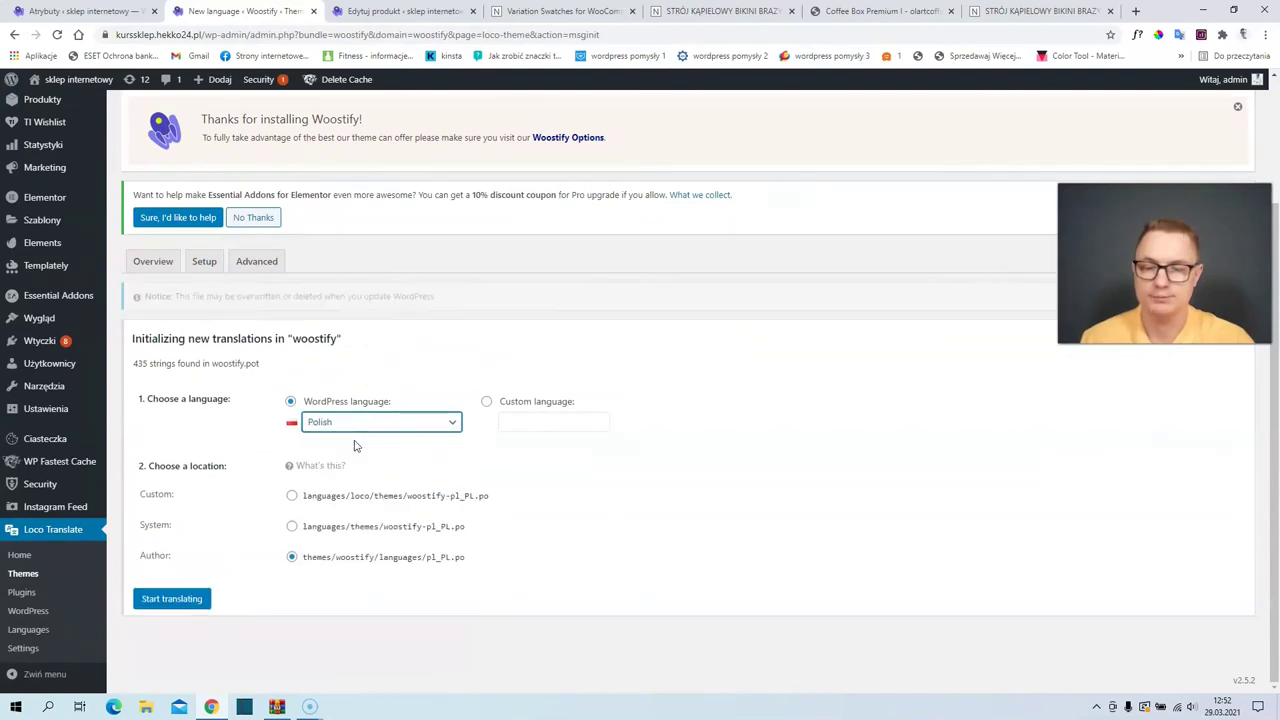
{"action": "left_click", "coordinate": [290, 497]}
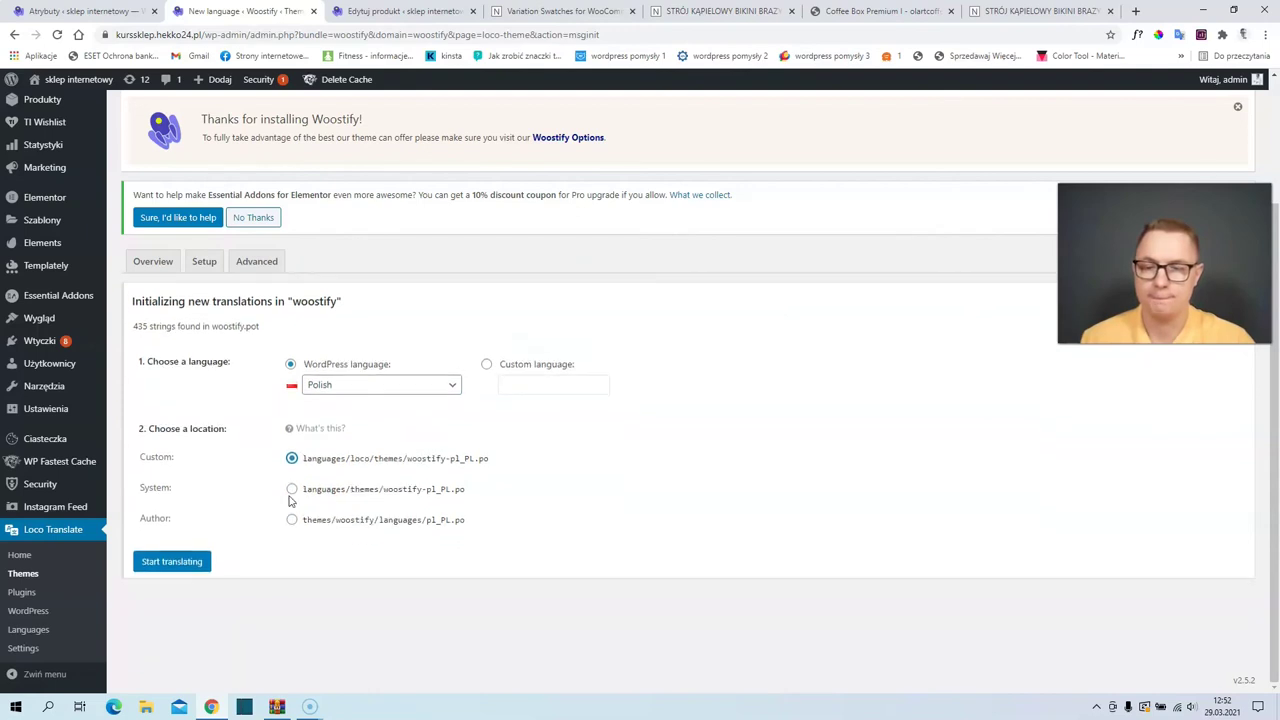
{"action": "left_click", "coordinate": [181, 563]}
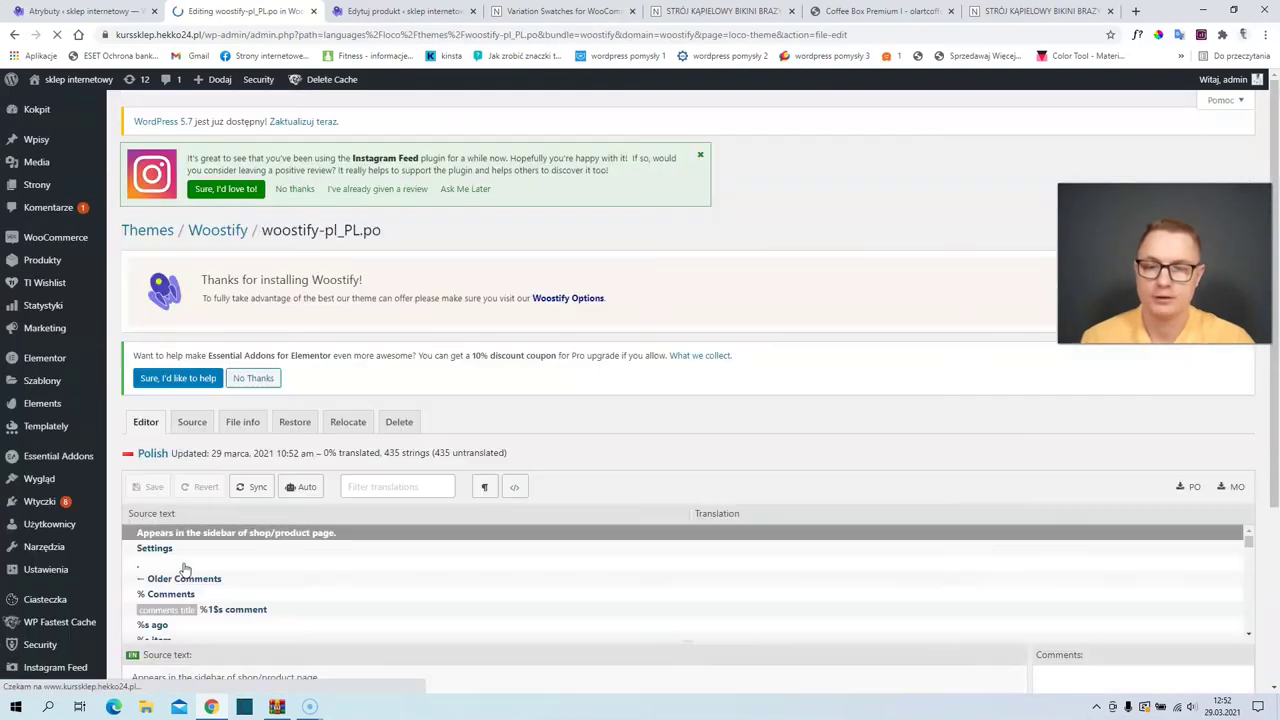
Step: Sync the Polish Woostify translation file with the theme's template strings
{"action": "left_click", "coordinate": [185, 562]}
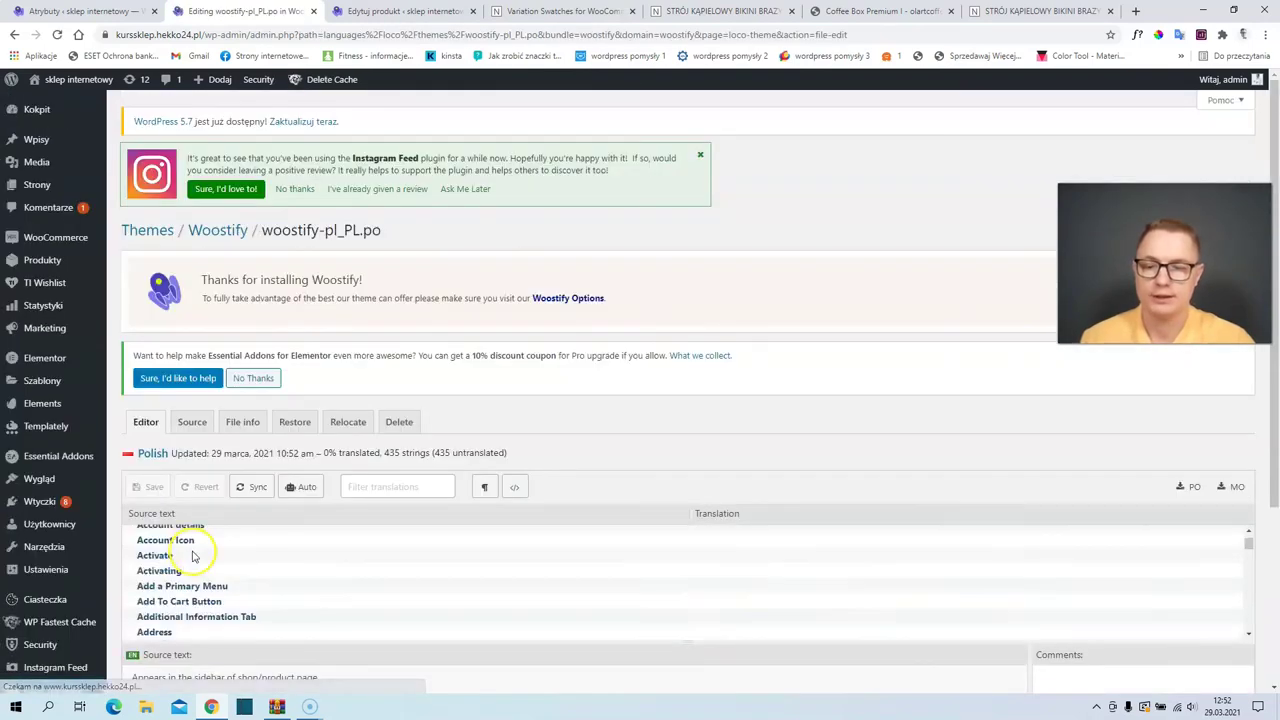
{"action": "scroll", "coordinate": [588, 477], "scroll_direction": "down", "scroll_amount": 2}
{"action": "left_click", "coordinate": [256, 355]}
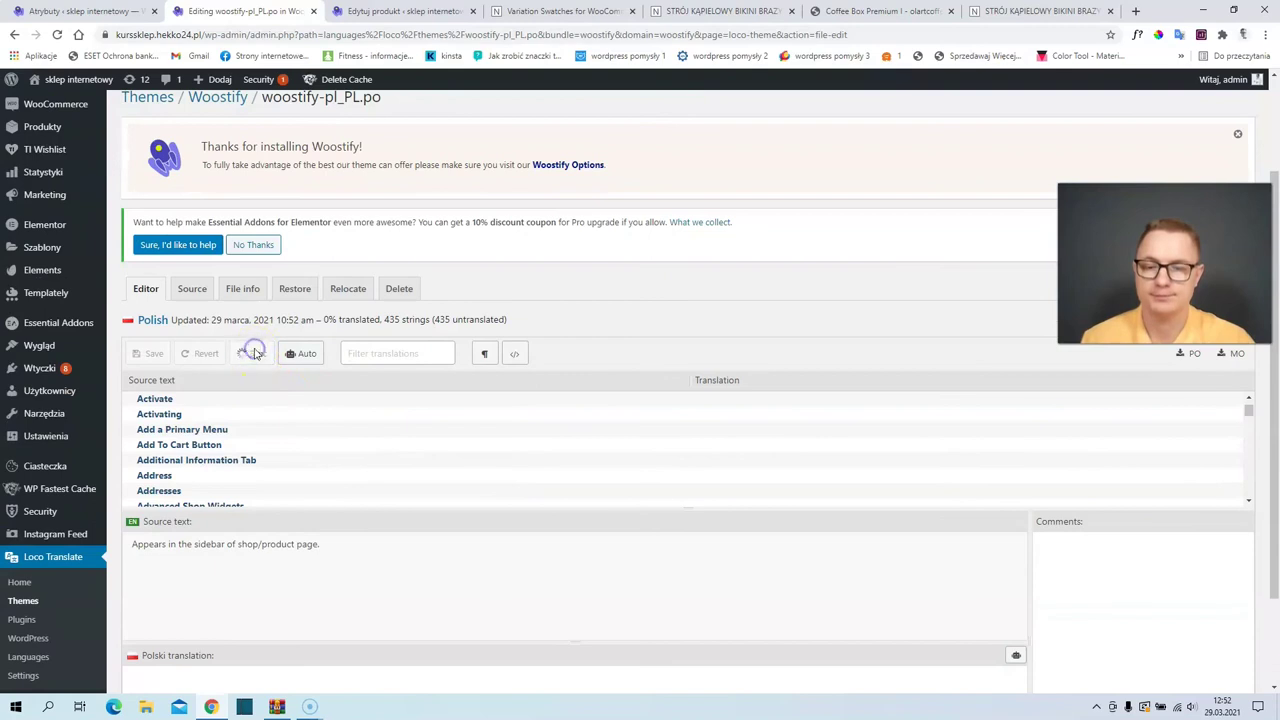
{"action": "scroll", "coordinate": [275, 413], "scroll_direction": "down", "scroll_amount": 1}
{"action": "scroll", "coordinate": [275, 413], "scroll_direction": "down", "scroll_amount": 1}
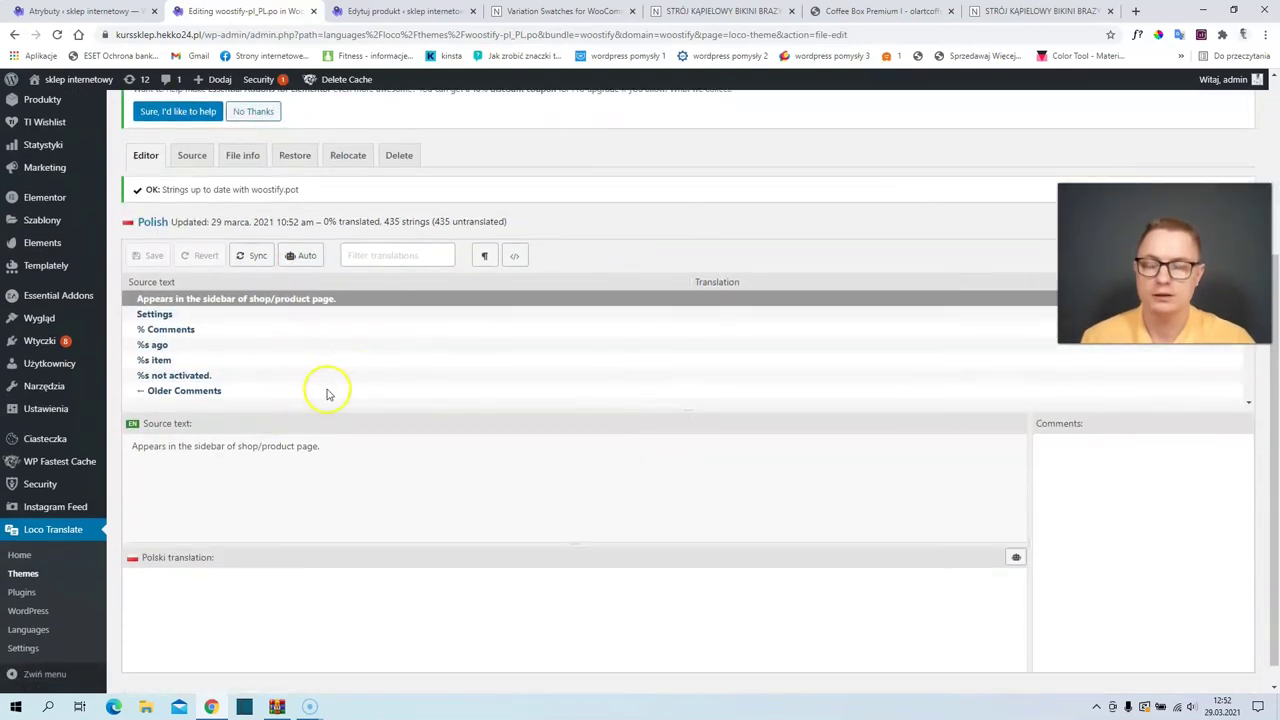
Step: Open the storefront's cart sidebar from the product's browser tab and copy its "Shopping cart" heading text
{"action": "left_click", "coordinate": [390, 255]}
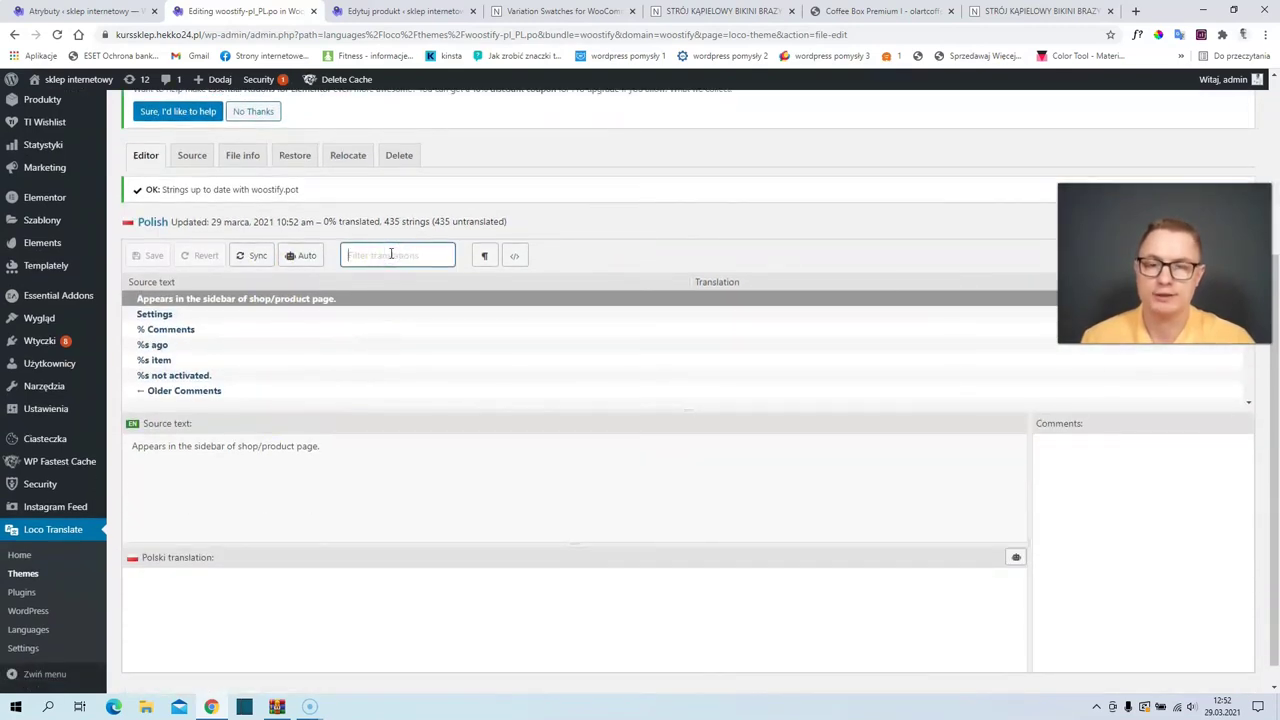
{"action": "left_click", "coordinate": [400, 11]}
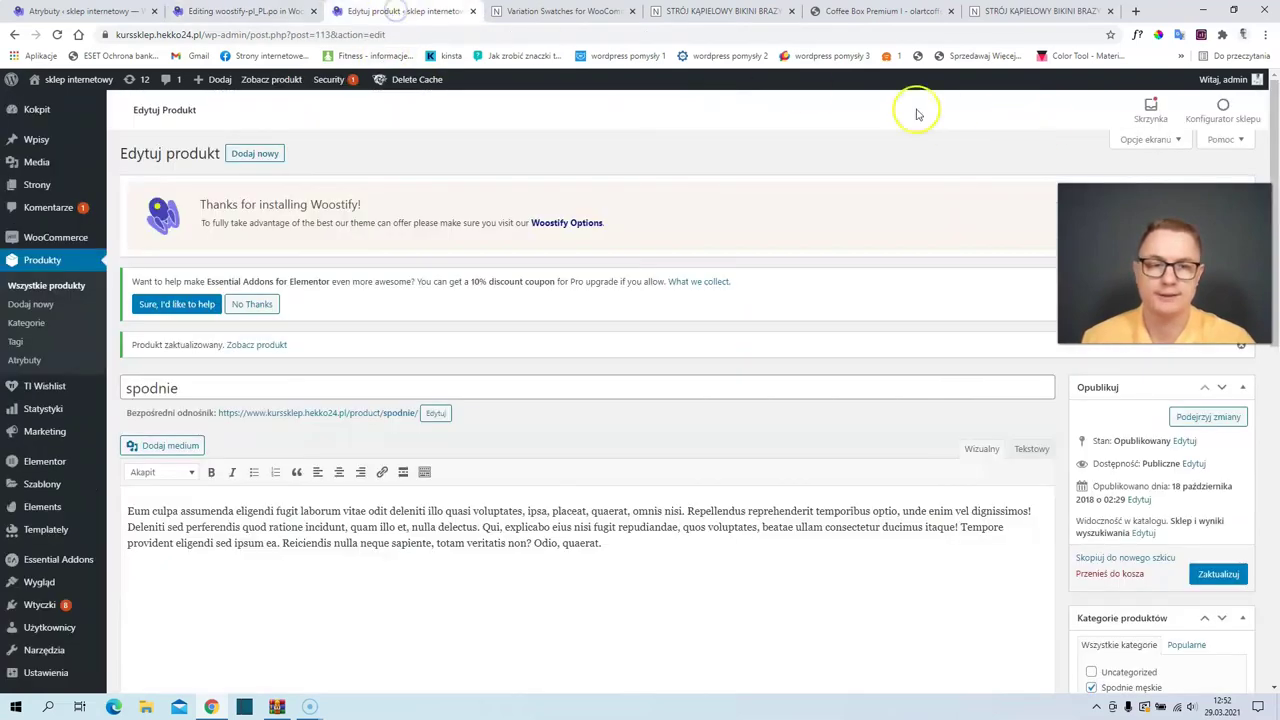
{"action": "left_click", "coordinate": [93, 81]}
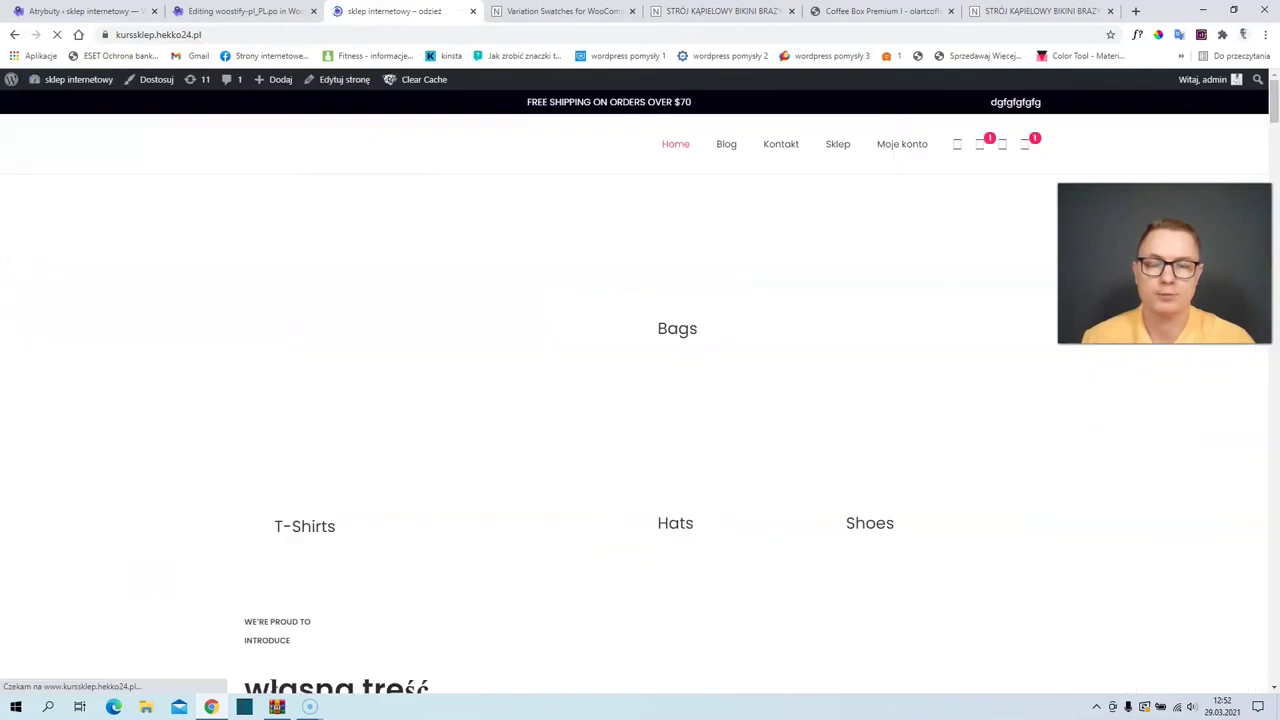
{"action": "left_click", "coordinate": [1026, 148]}
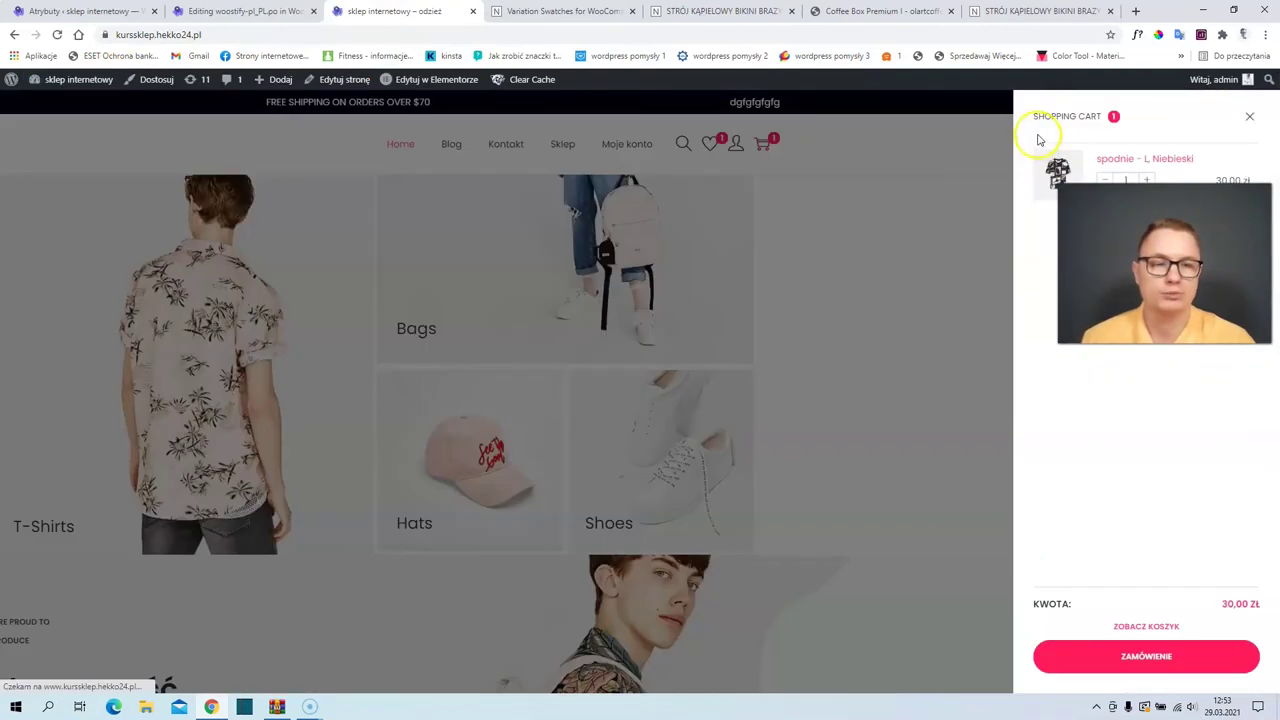
{"action": "left_click", "coordinate": [1035, 116]}
{"action": "left_click_drag", "start_coordinate": [1035, 116], "coordinate": [1108, 126]}
{"action": "key", "text": "ctrl+c"}
Step: Filter the theme strings for "Shopping cart", set its Polish translation to "Koszyk" and save the translation file
{"action": "key", "text": "ctrl+Page_Up"}
{"action": "left_click", "coordinate": [205, 566]}
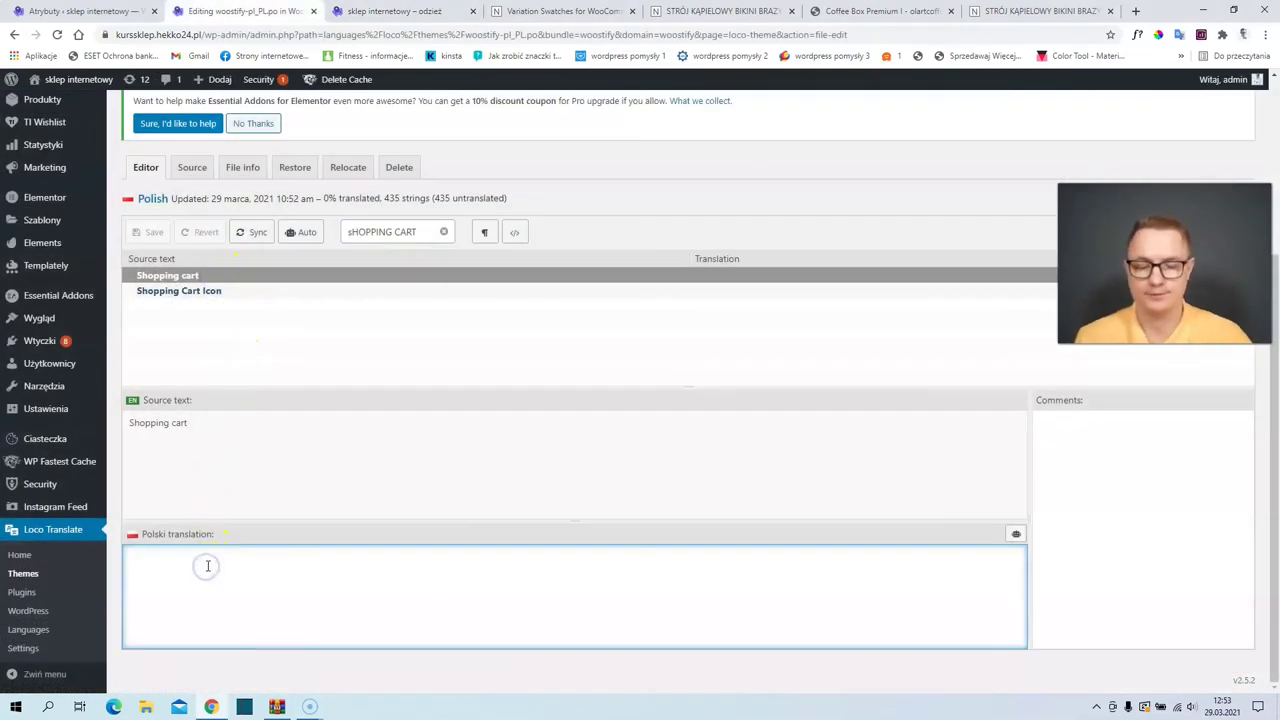
{"action": "type", "text": "Koszyk"}
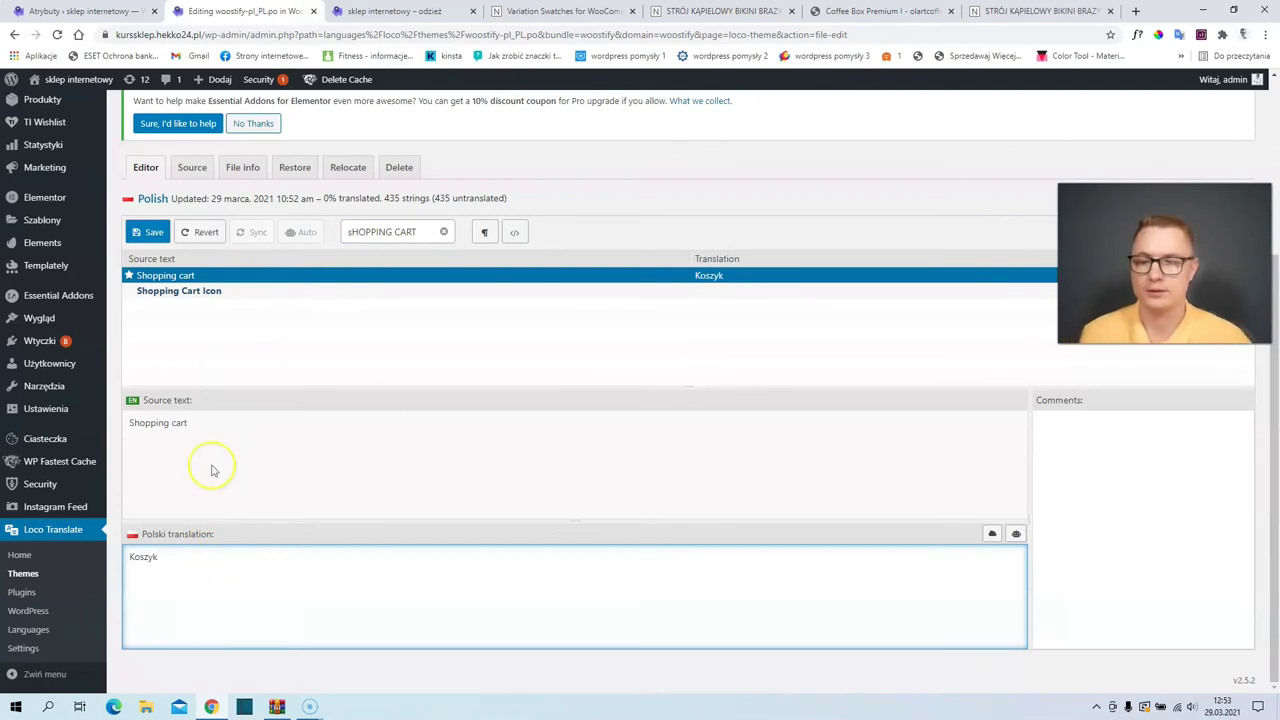
{"action": "key", "text": "ctrl+s"}
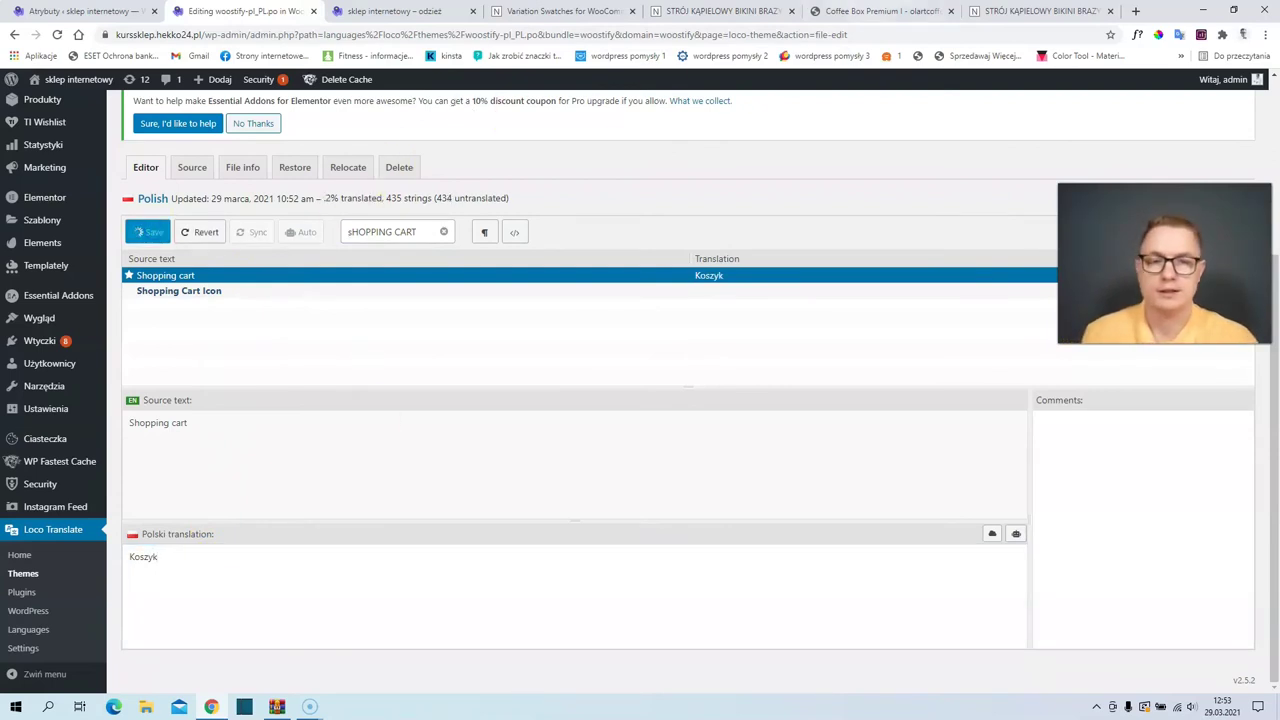
Step: Open the checkout from the storefront cart, and in the theme strings translate "Billing Details" as "Szczegóły zamówienia" and "Delivery" as "Dostawa"
{"action": "key", "text": "ctrl+Page_Down"}
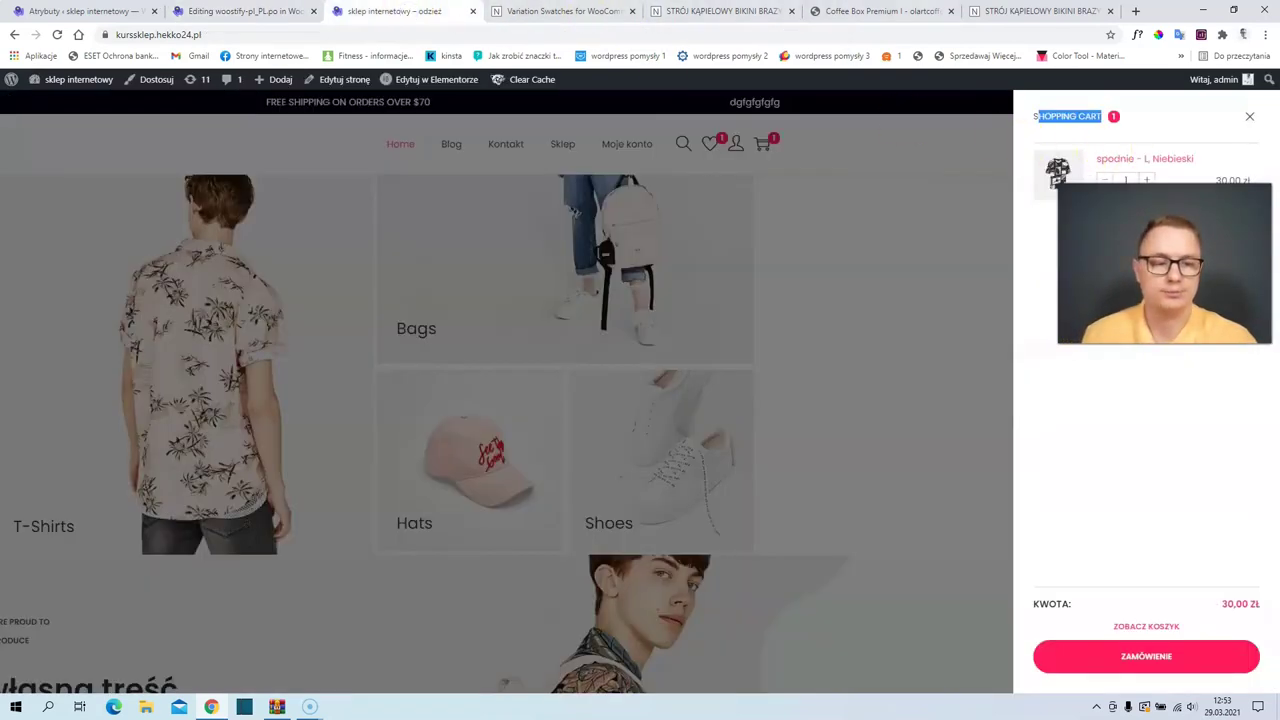
{"action": "left_click", "coordinate": [1175, 660]}
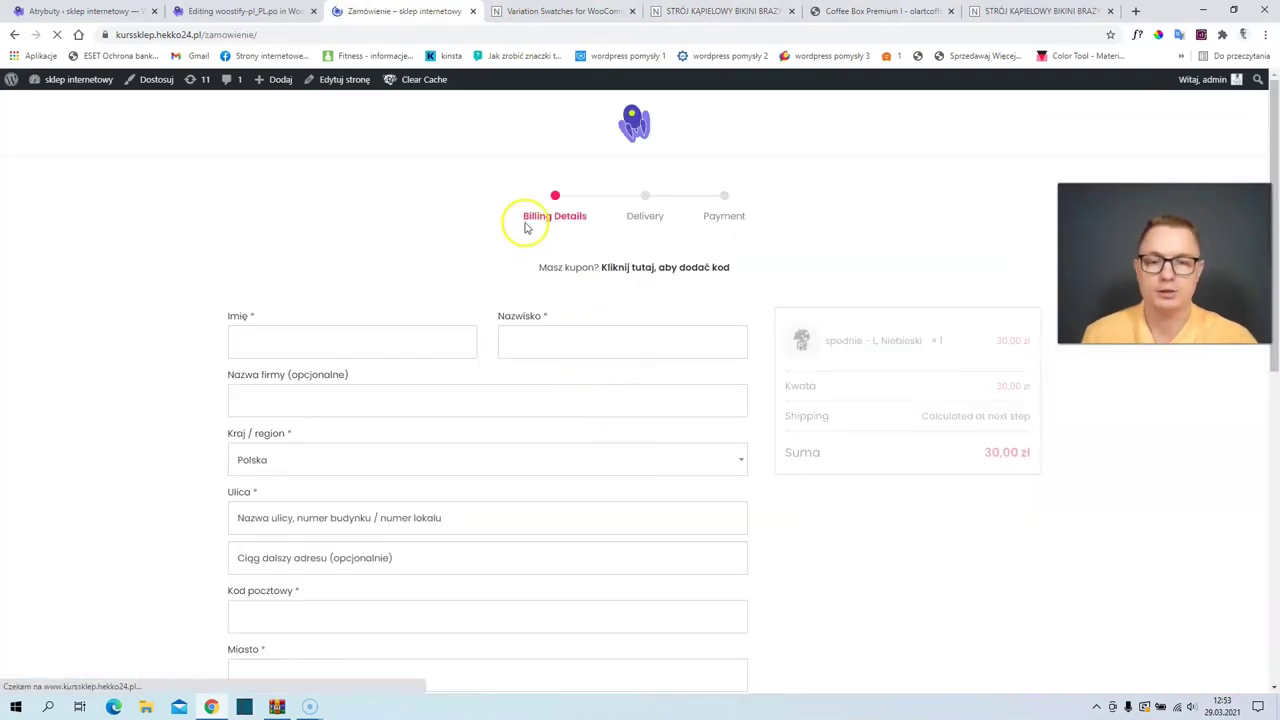
{"action": "left_click_drag", "start_coordinate": [523, 220], "coordinate": [586, 222]}
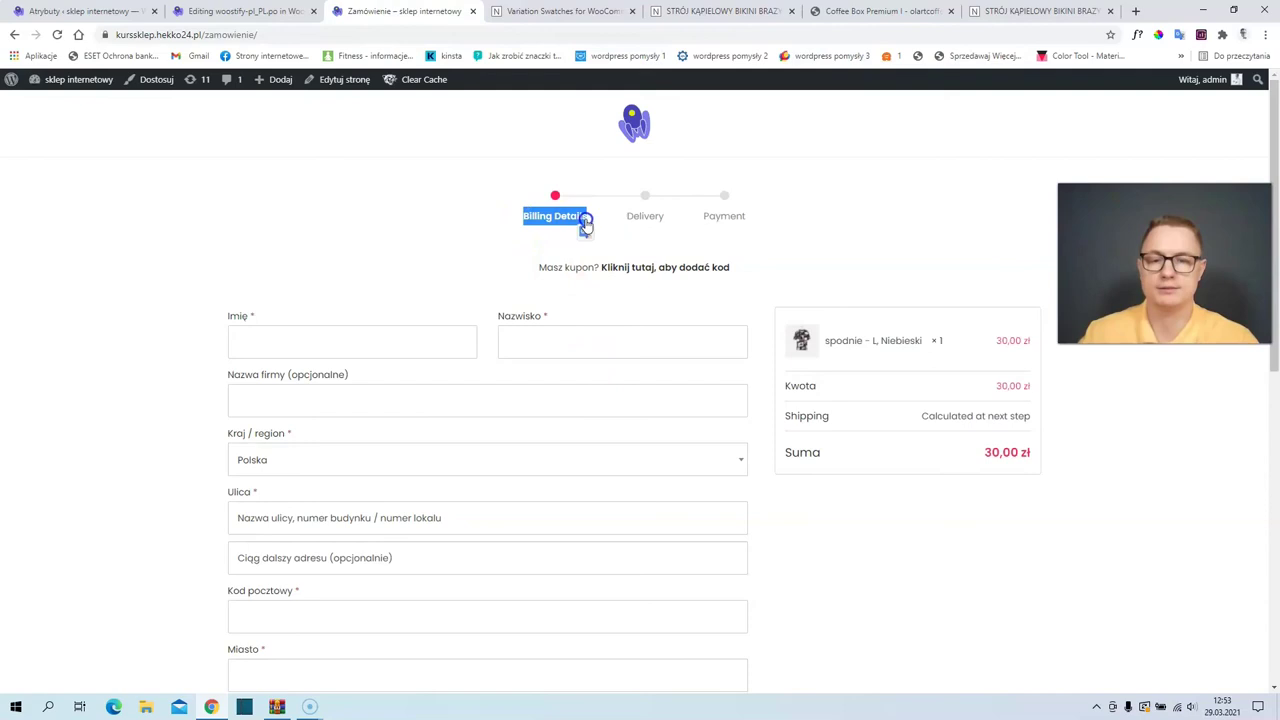
{"action": "type", "text": "ó"}
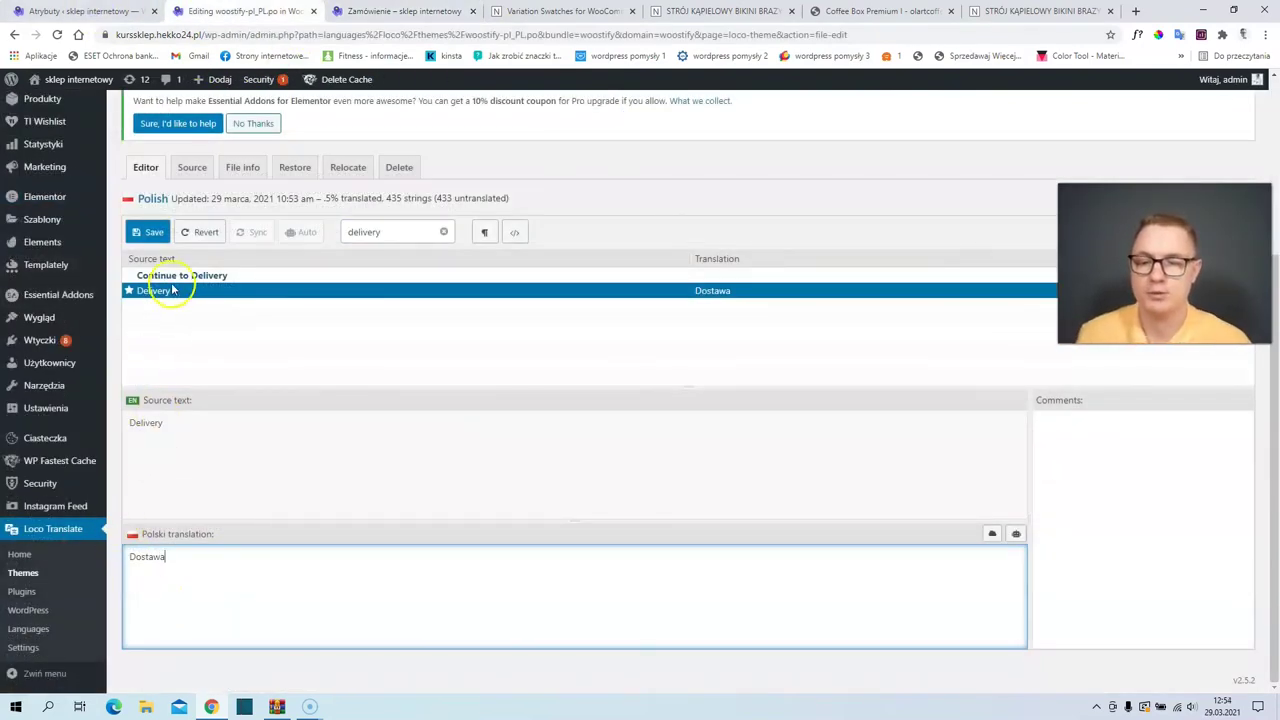
Step: Translate the theme strings "Continue to Delivery" as "Przejdź do dostawy" and "Payment" as "Płatność", and save the translation file
{"action": "left_click", "coordinate": [214, 272]}
{"action": "left_click", "coordinate": [178, 553]}
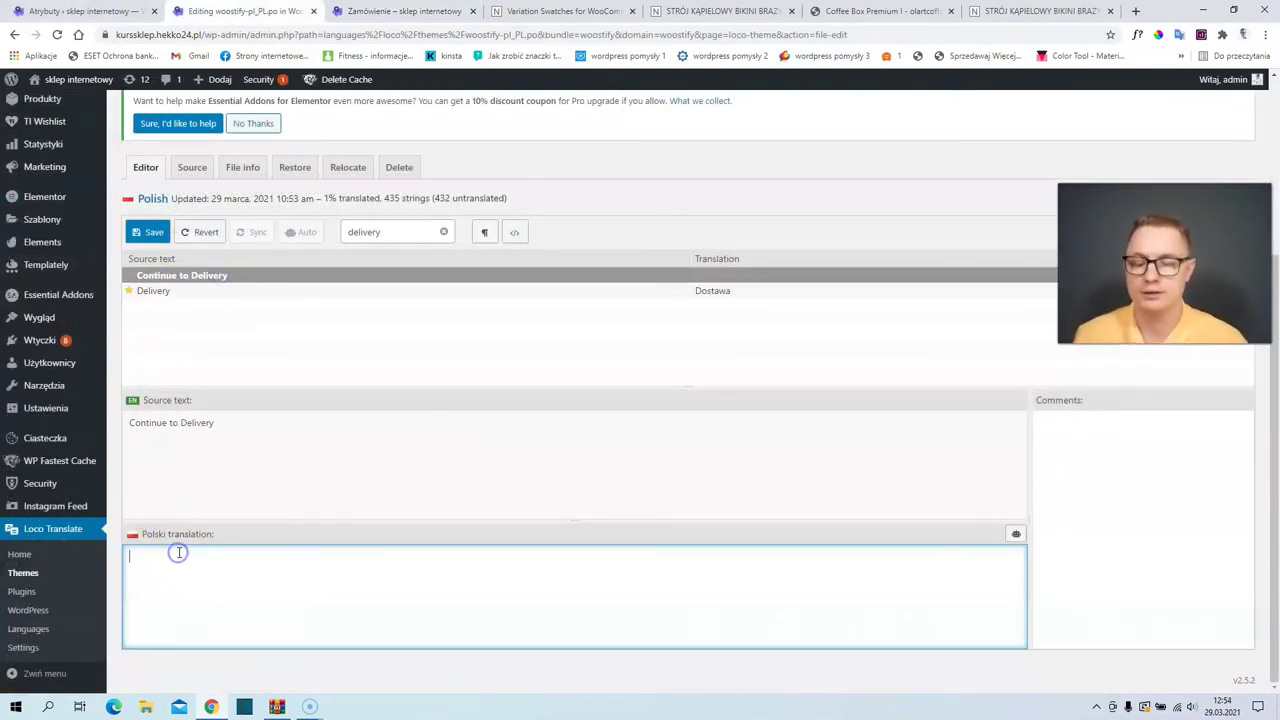
{"action": "left_click", "coordinate": [400, 11]}
{"action": "scroll", "coordinate": [880, 400], "scroll_direction": "down", "scroll_amount": 7}
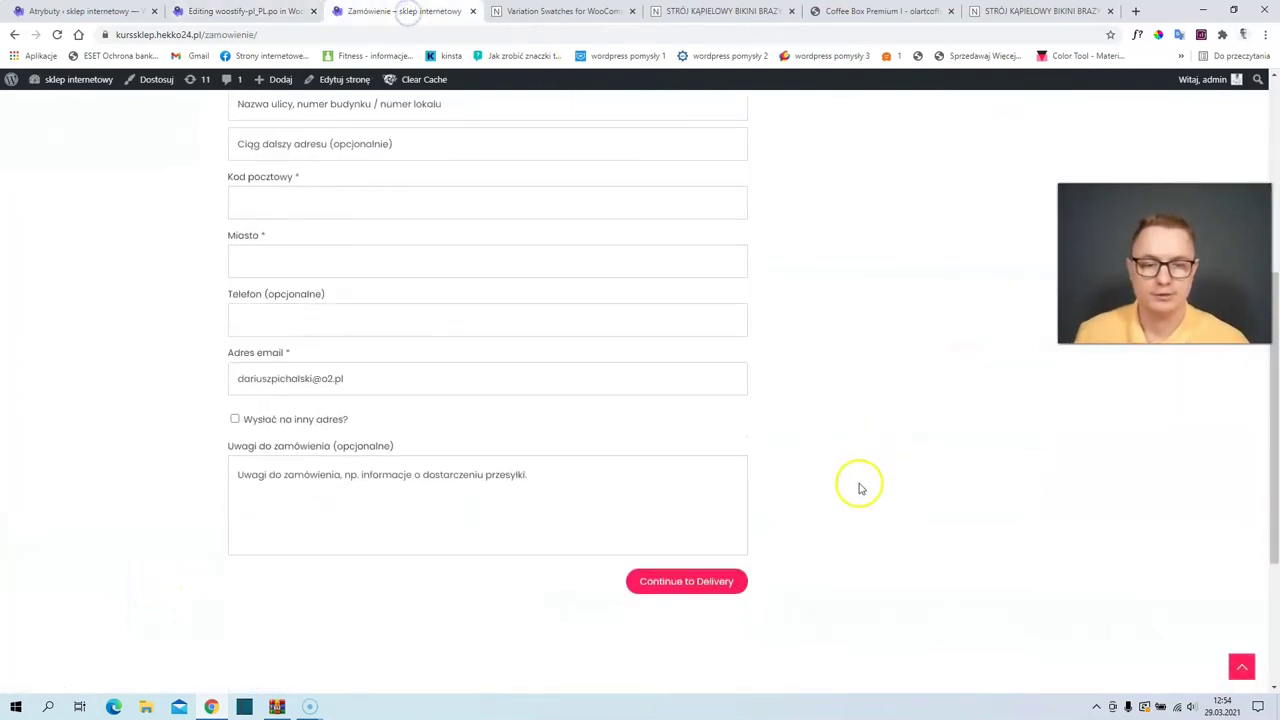
{"action": "scroll", "coordinate": [697, 374], "scroll_direction": "up", "scroll_amount": 4}
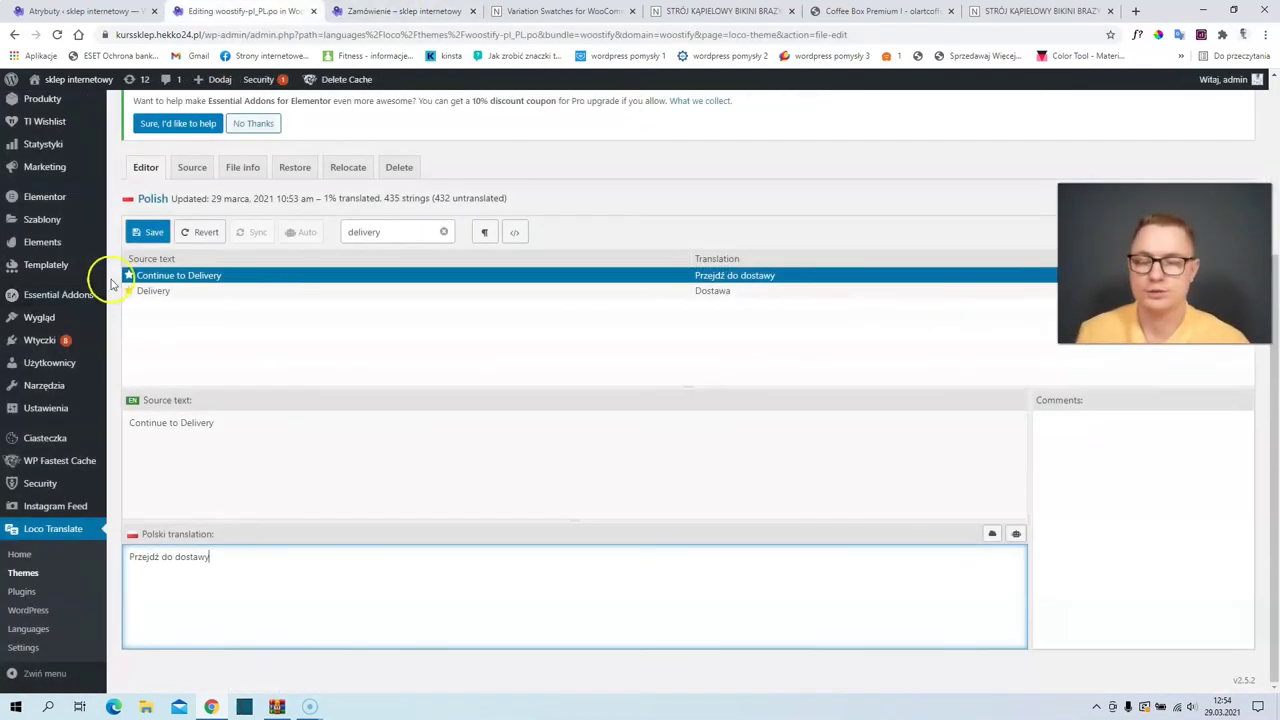
{"action": "left_click", "coordinate": [400, 11]}
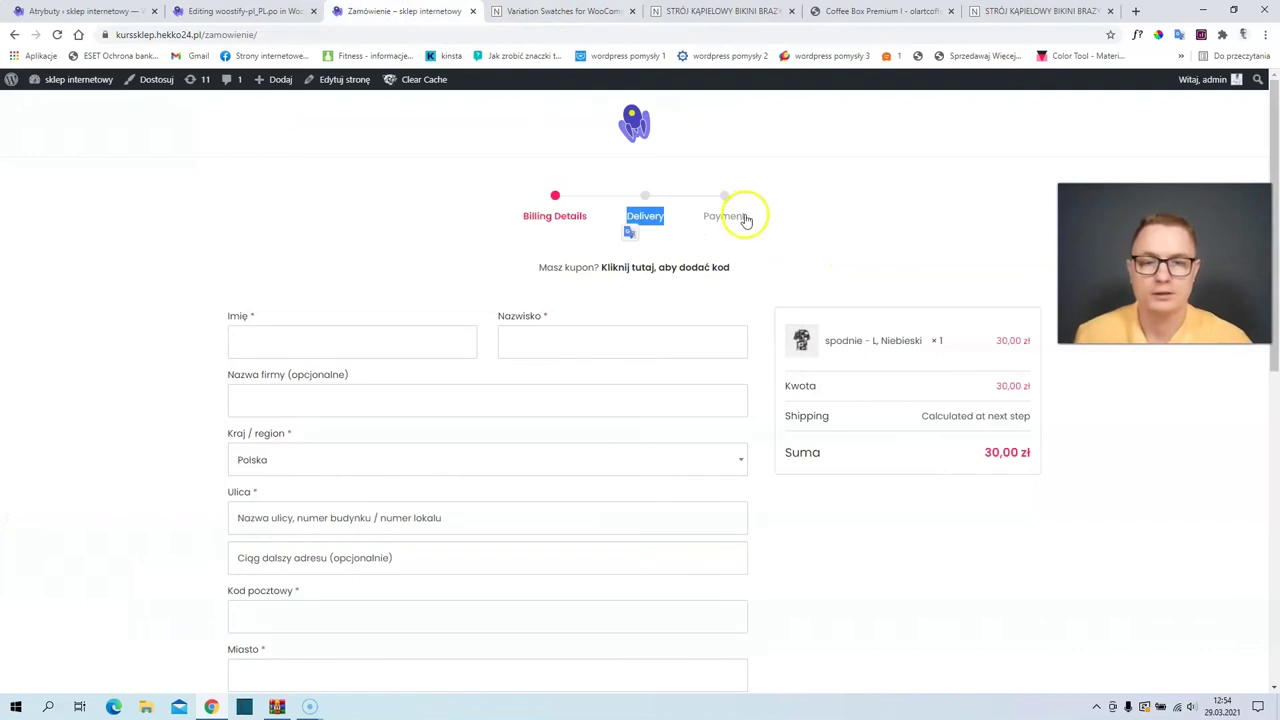
{"action": "left_click", "coordinate": [250, 11]}
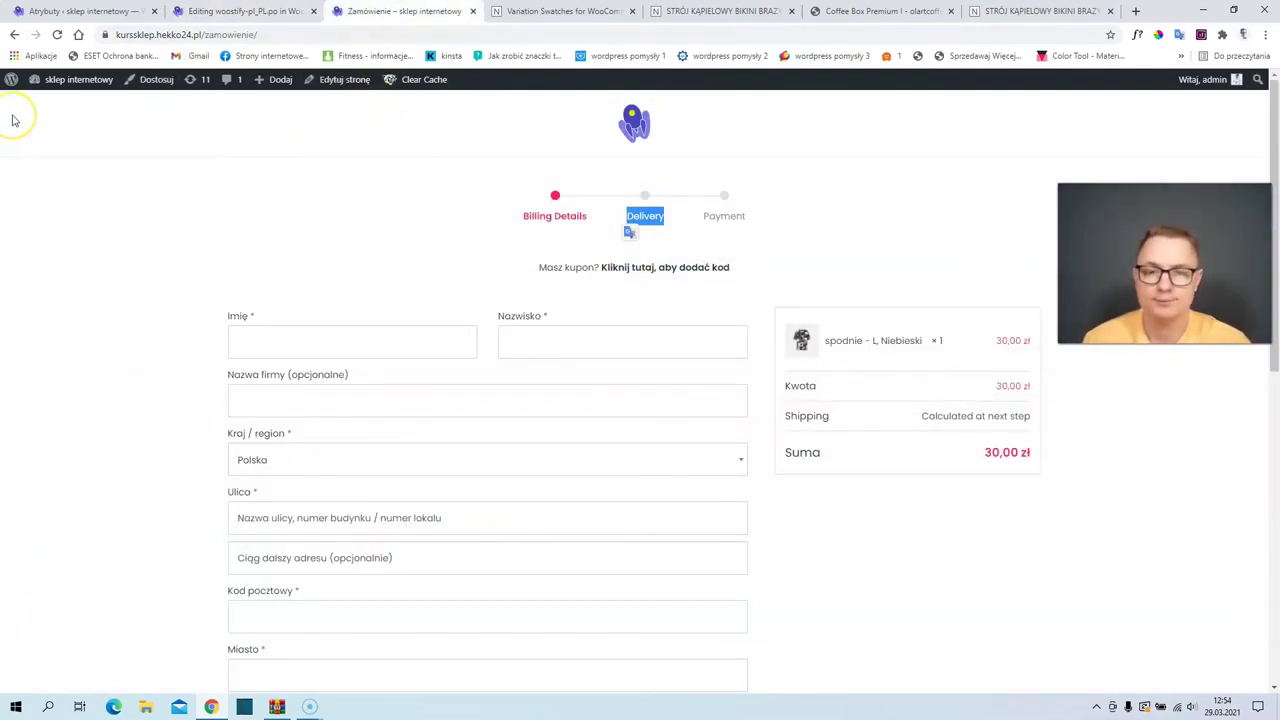
Step: Reload the checkout page, fill in the customer's billing details and continue to the delivery stage
{"action": "left_click", "coordinate": [57, 34]}
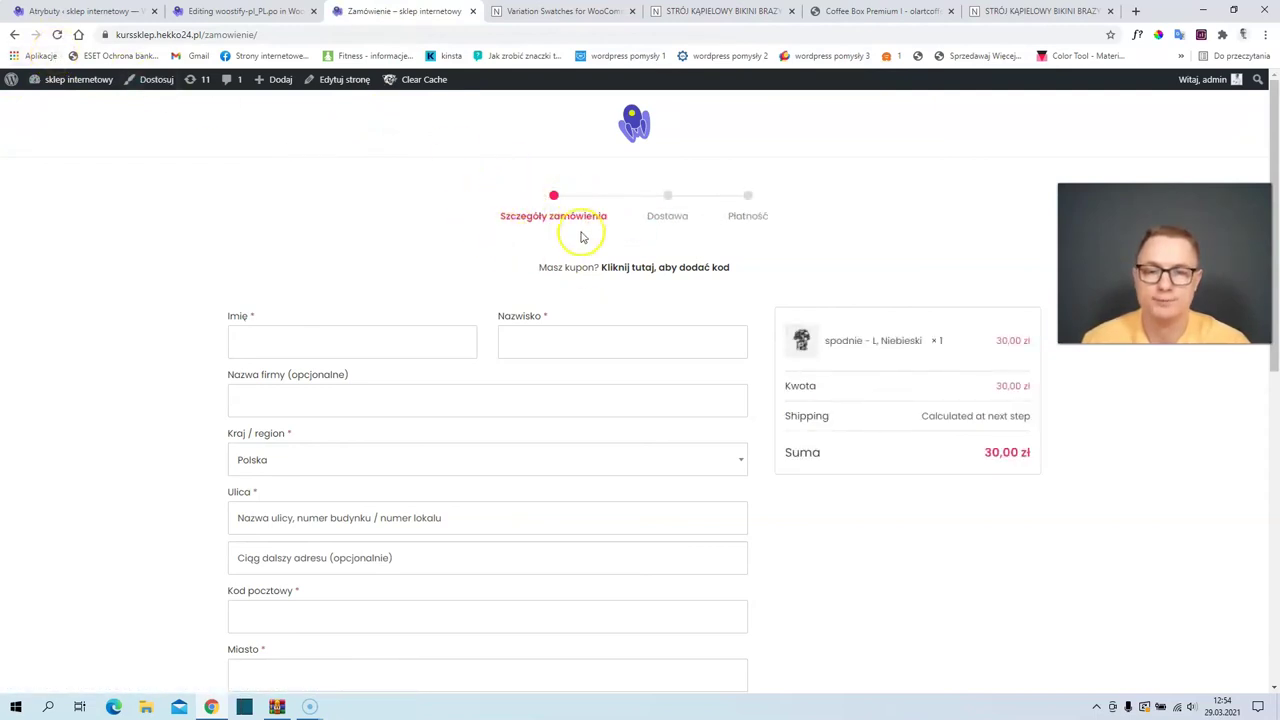
{"action": "scroll", "coordinate": [735, 260], "scroll_direction": "down", "scroll_amount": 4}
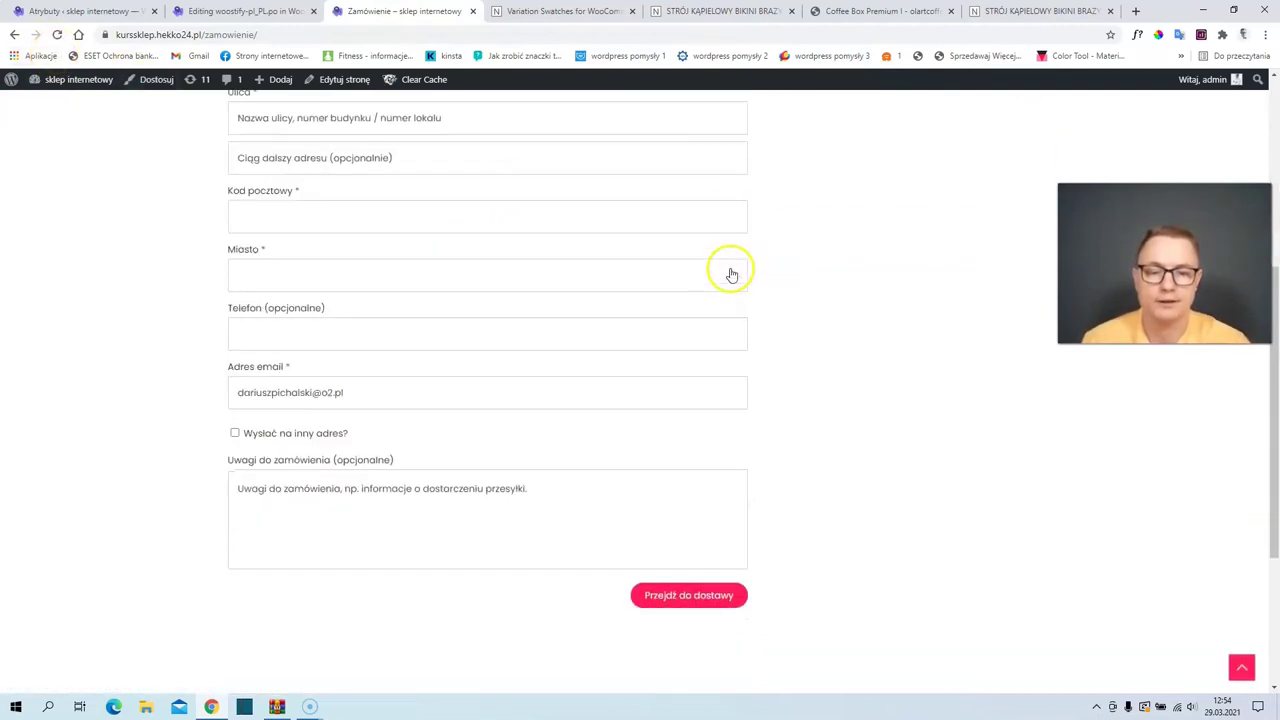
{"action": "left_click", "coordinate": [700, 600]}
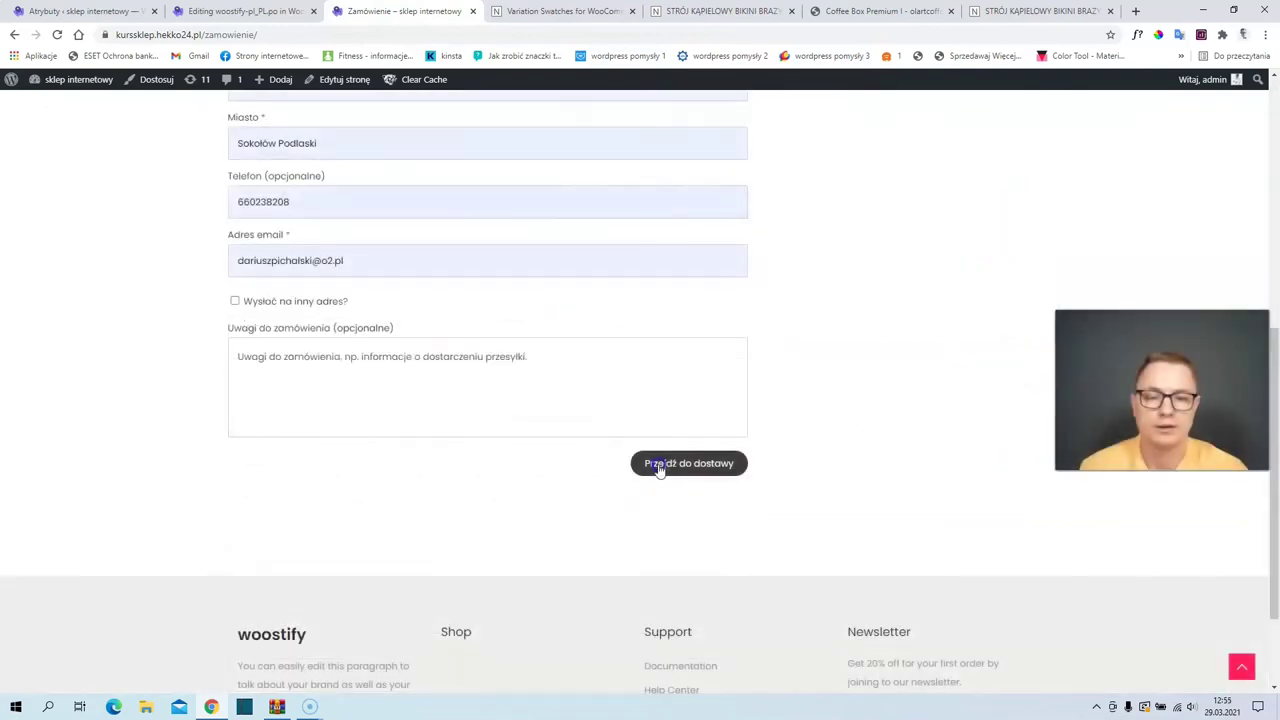
{"action": "left_click", "coordinate": [658, 463]}
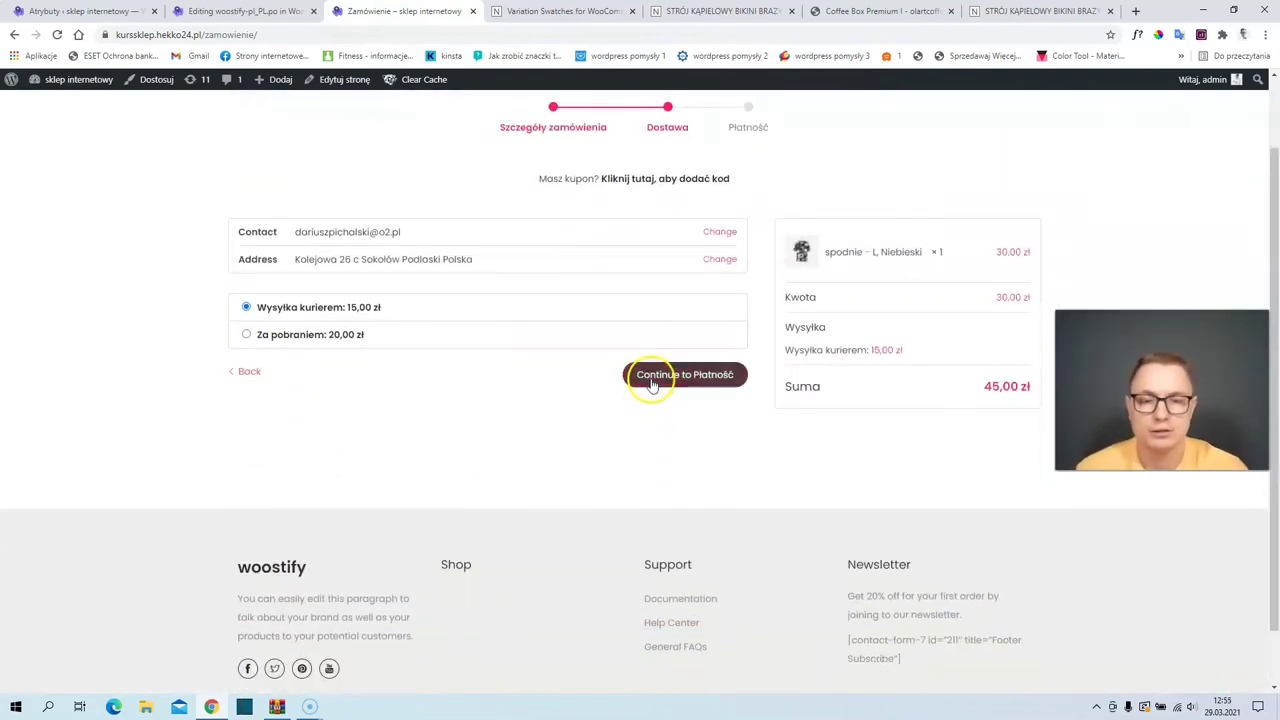
Step: Filter the theme strings for "conti", set the Polish translation of "Continue to" to "Przejdź do" and save the file
{"action": "left_click", "coordinate": [242, 11]}
{"action": "type", "text": "c"}
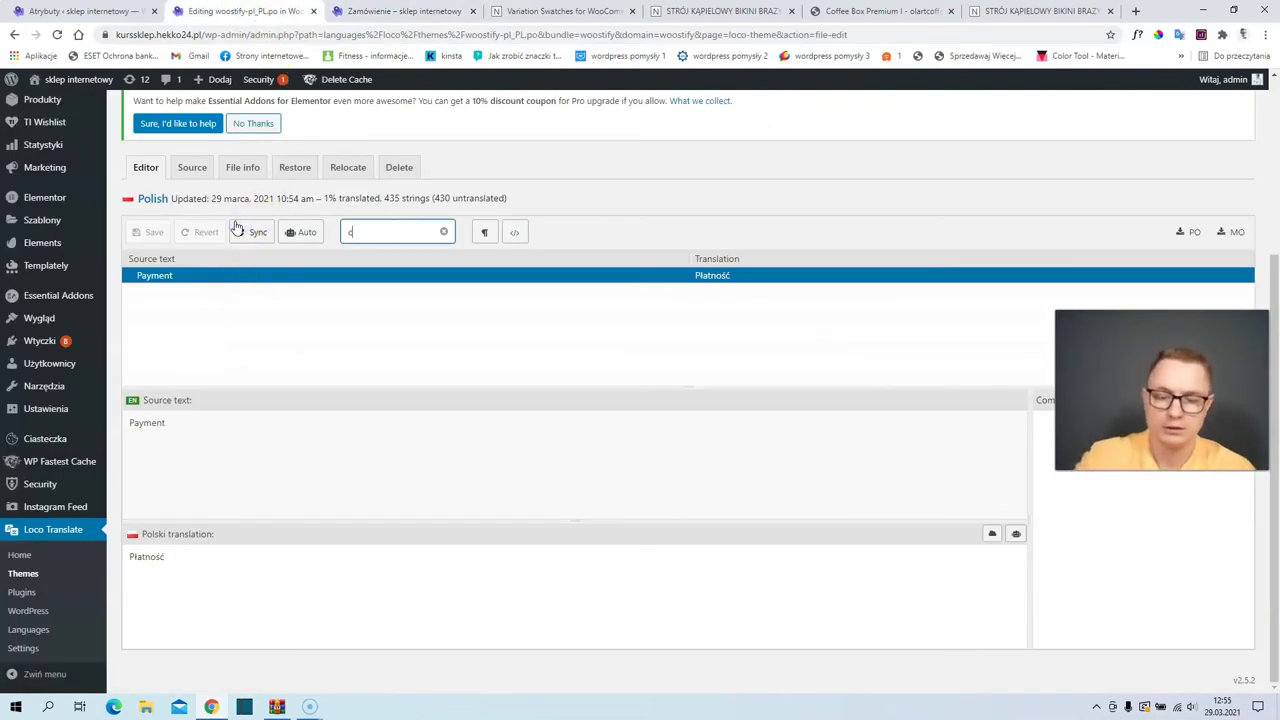
{"action": "type", "text": "oni"}
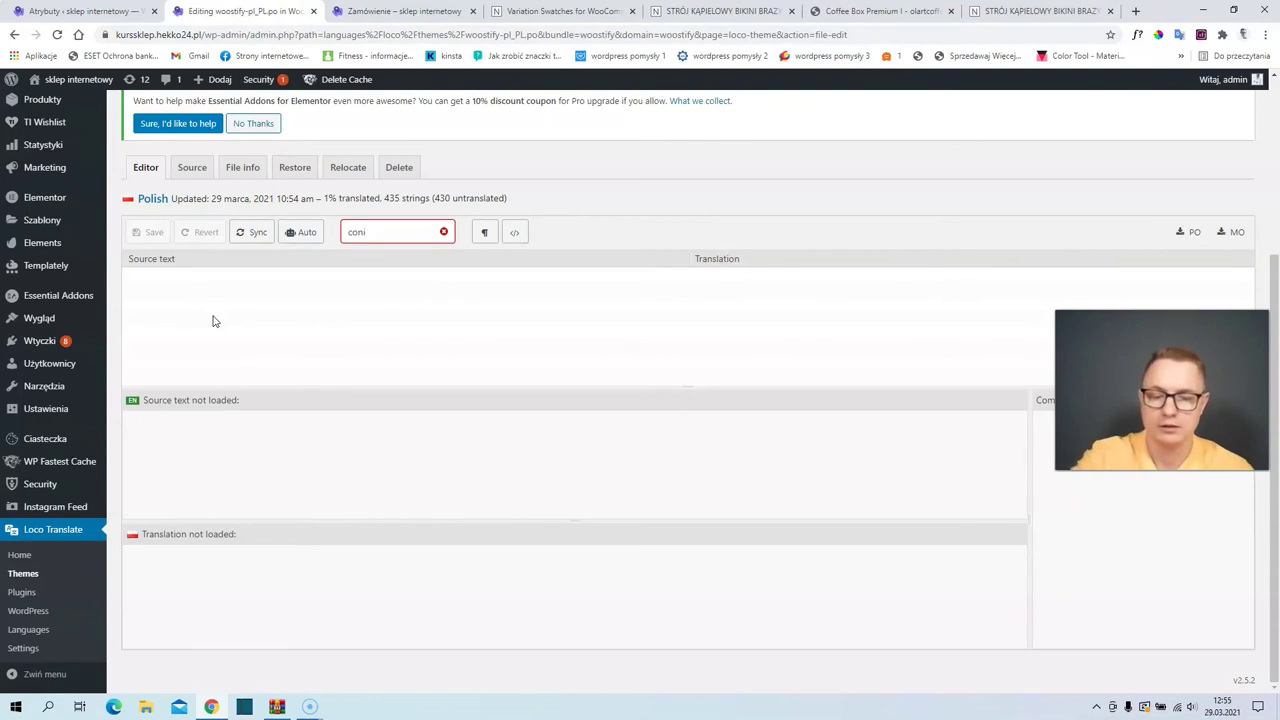
{"action": "key", "text": "BackSpace"}
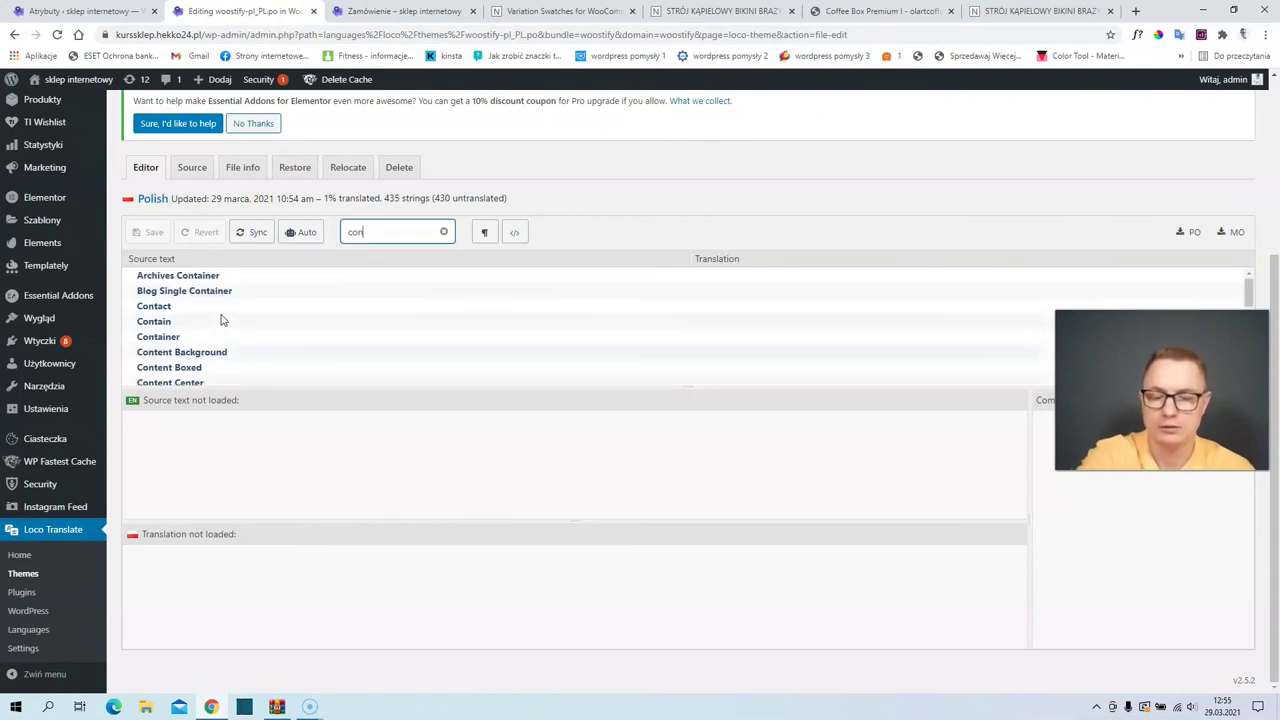
{"action": "left_click", "coordinate": [189, 277]}
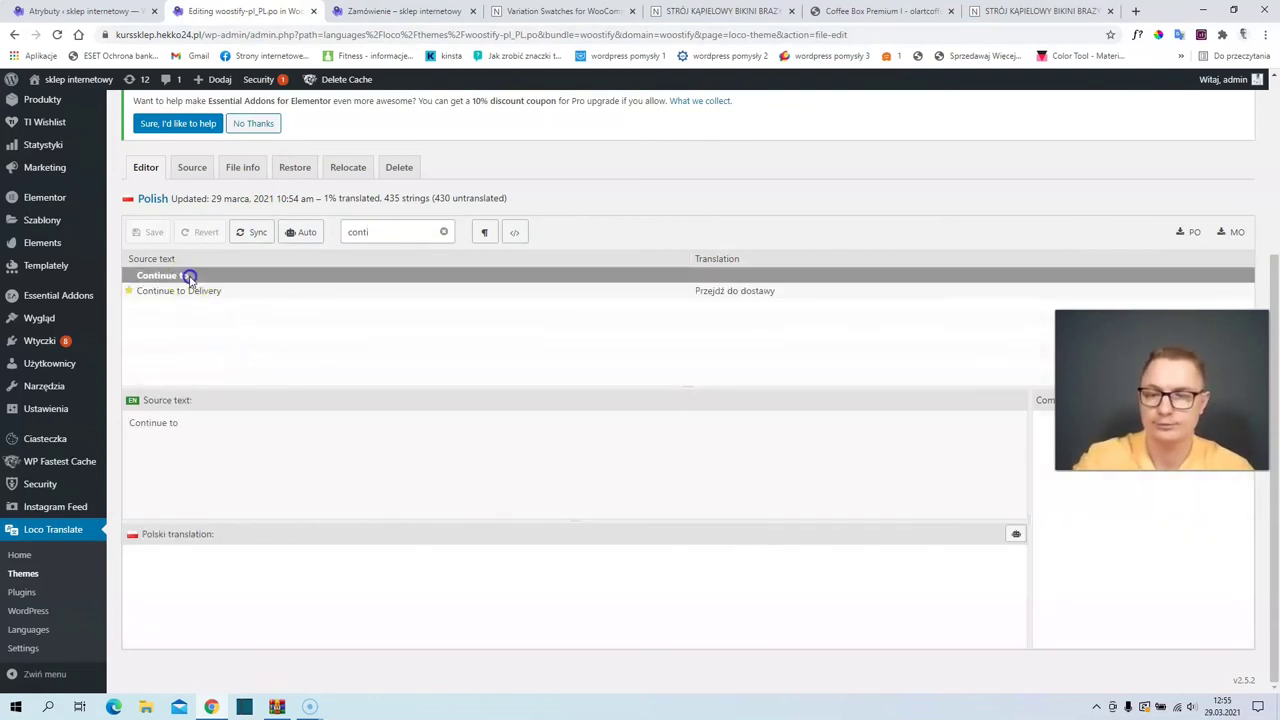
{"action": "left_click", "coordinate": [208, 572]}
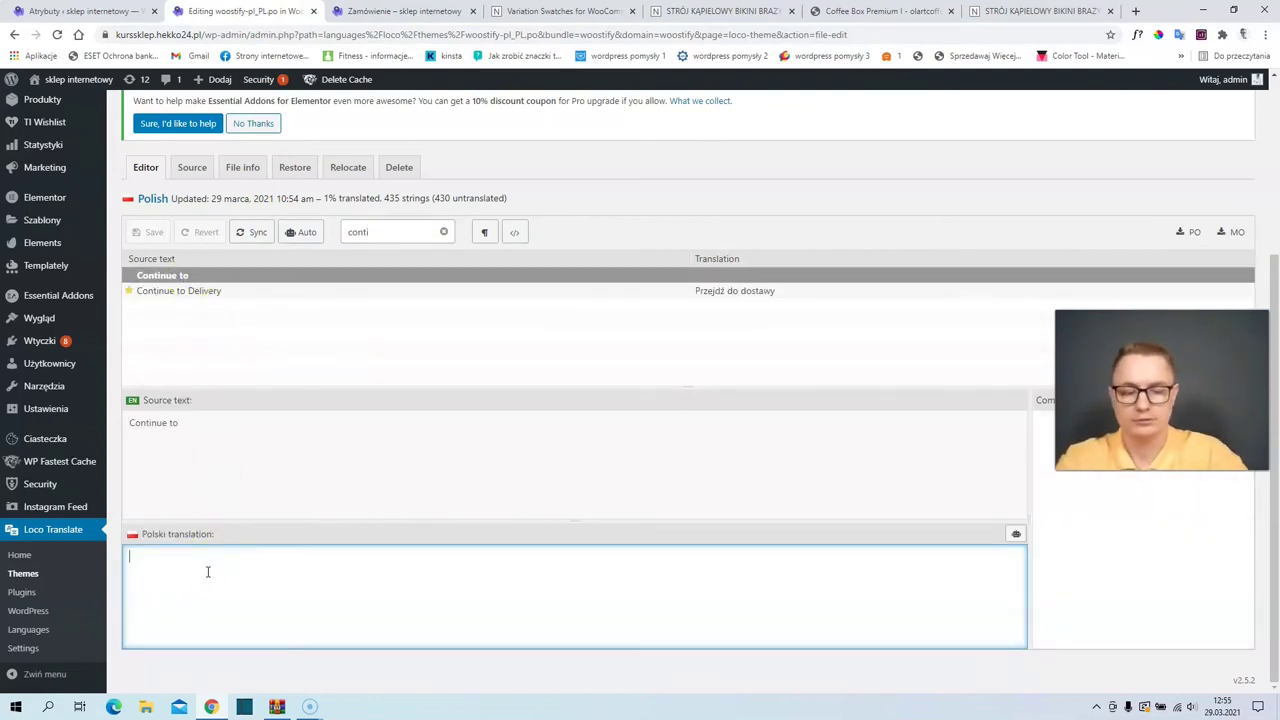
{"action": "type", "text": "Przejdz do"}
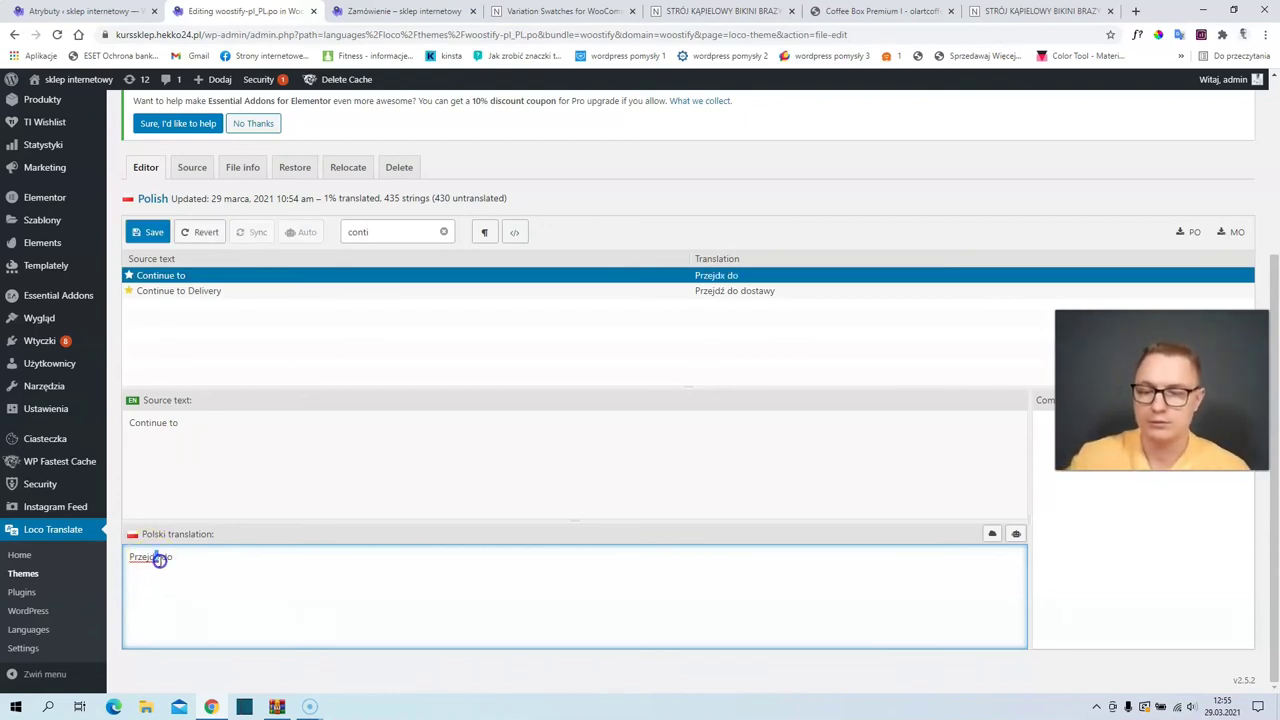
{"action": "left_click", "coordinate": [145, 231]}
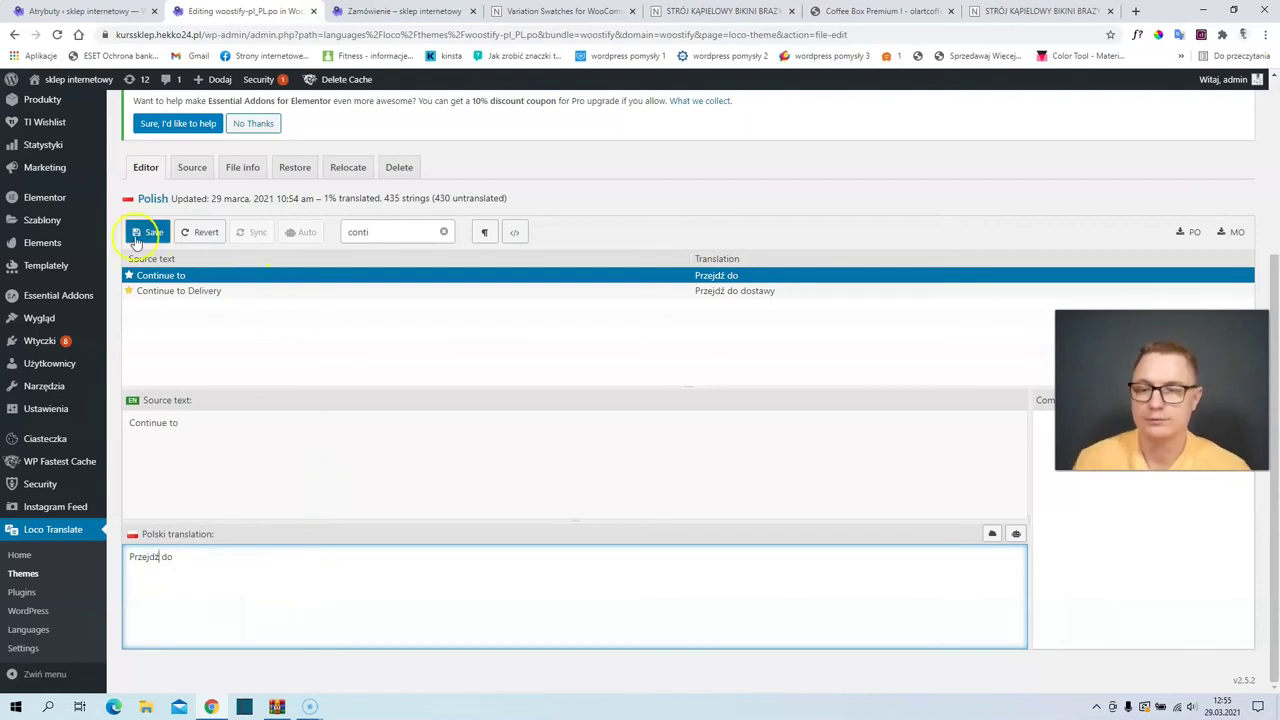
Step: Return to the checkout, continue to the payment stage and examine the personal data notice above the terms checkbox
{"action": "key", "text": "ctrl+Tab"}
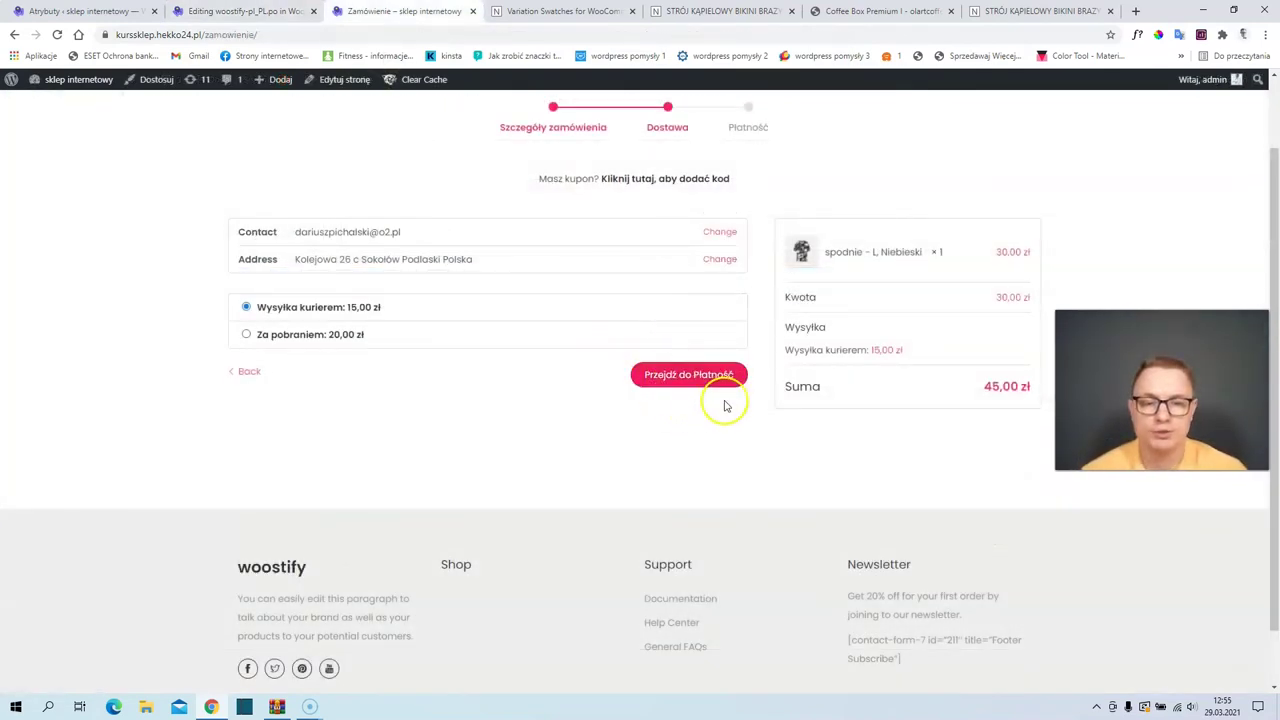
{"action": "left_click", "coordinate": [689, 378]}
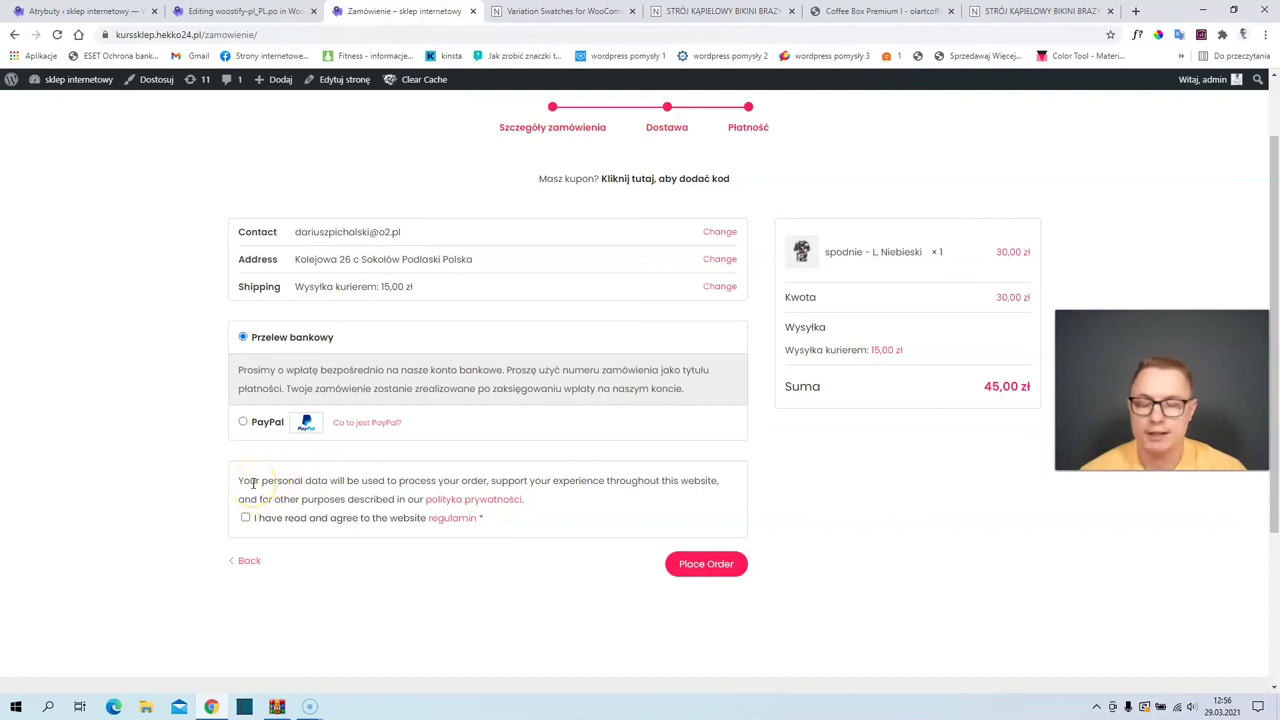
{"action": "left_click_drag", "start_coordinate": [240, 482], "coordinate": [352, 499]}
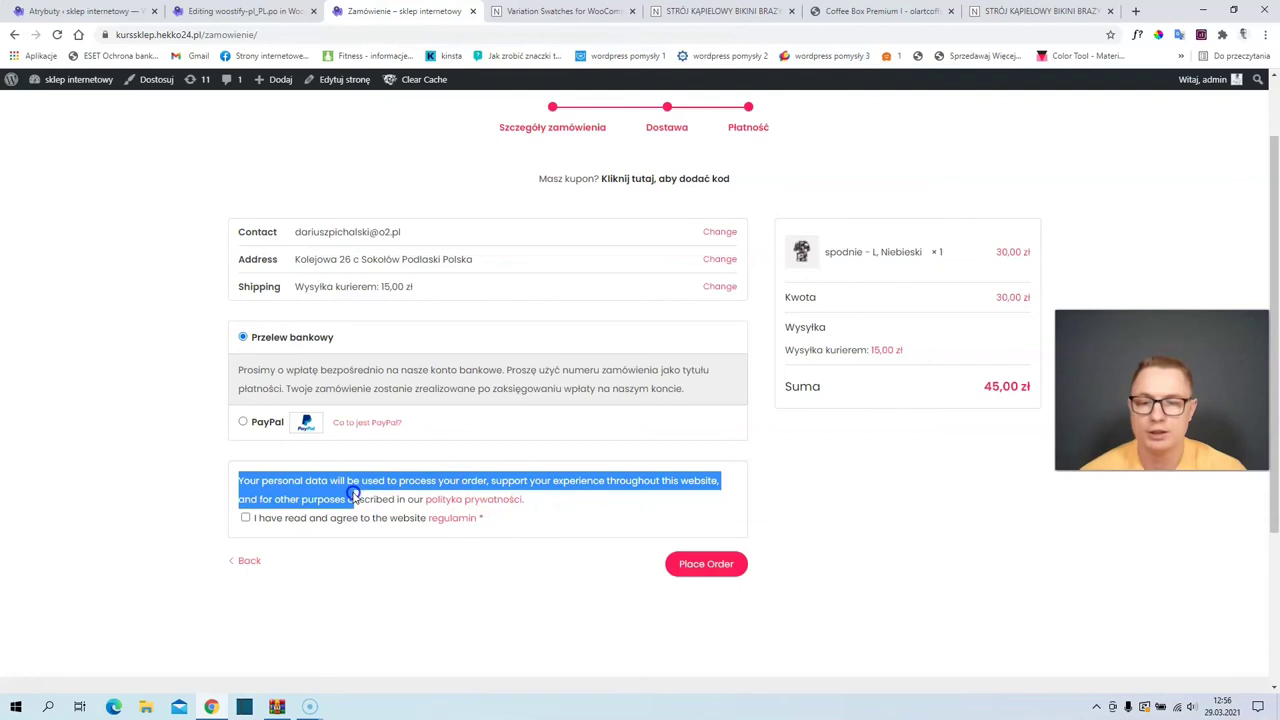
{"action": "left_click", "coordinate": [262, 496]}
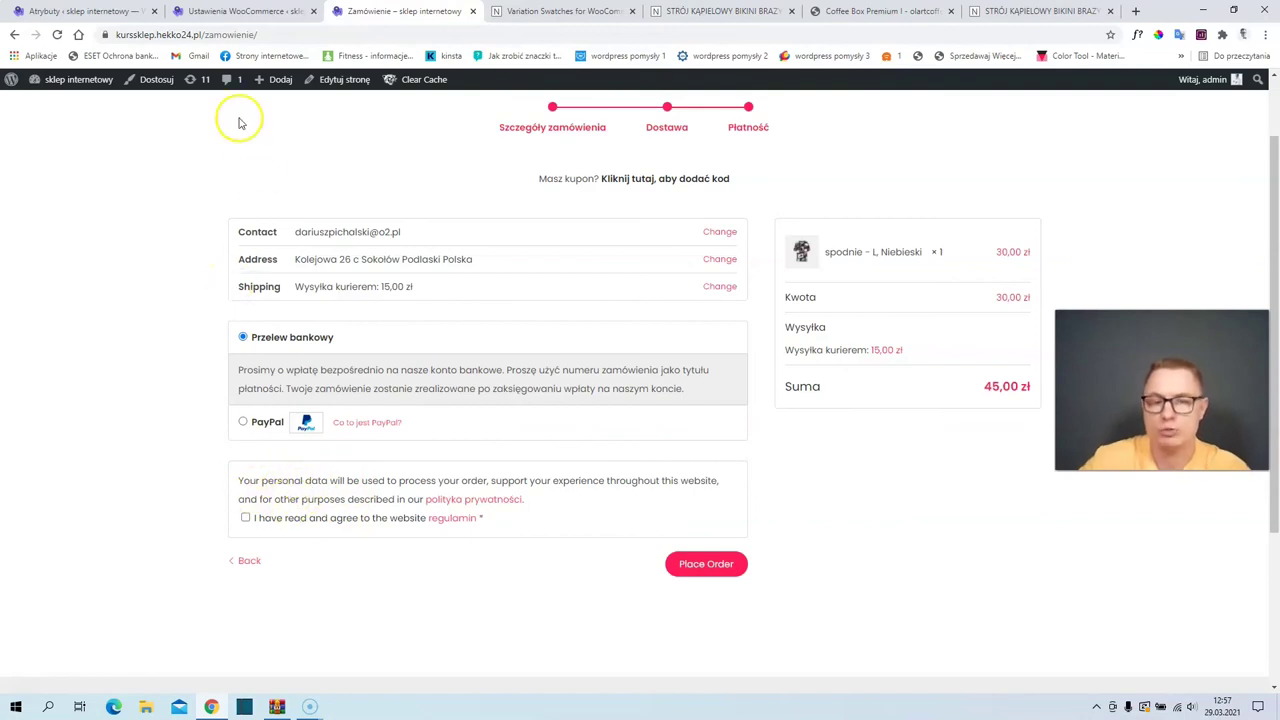
Step: In WooCommerce's account and privacy settings, set the registration and order privacy texts to "Zgadzam się z polityką prywatności [privacy_policy]." and save
{"action": "left_click", "coordinate": [240, 10]}
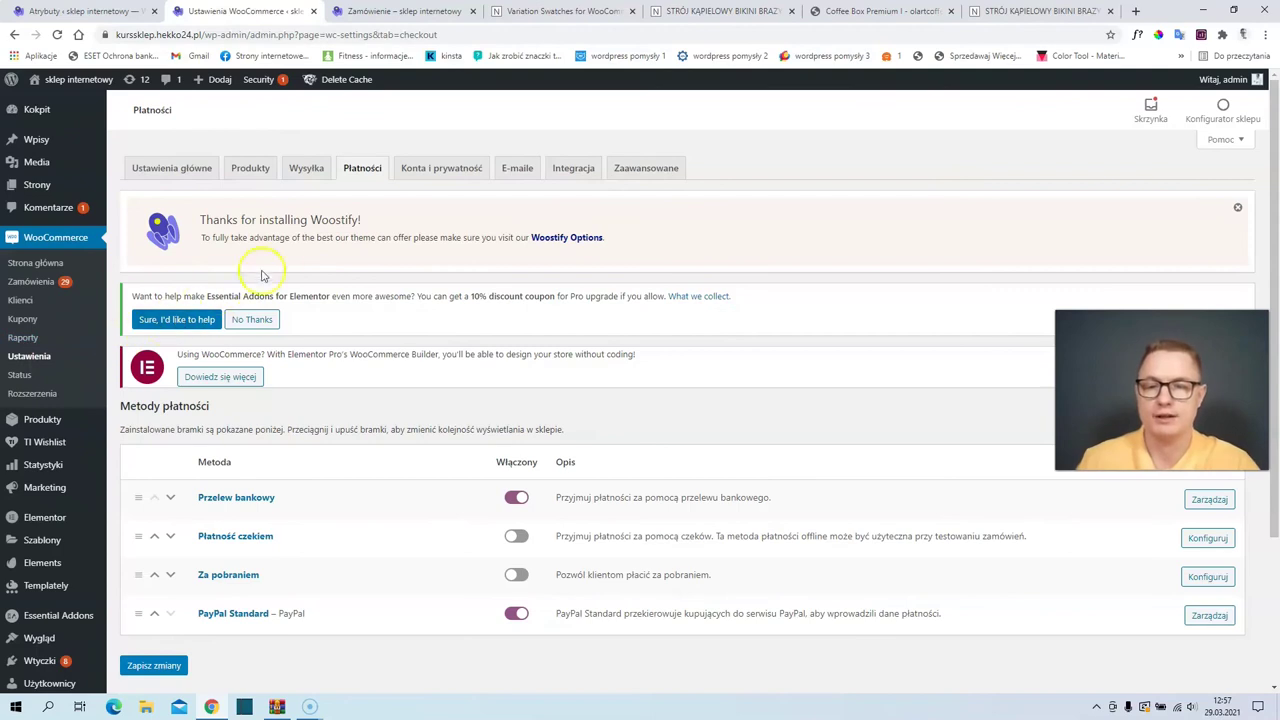
{"action": "left_click", "coordinate": [457, 172]}
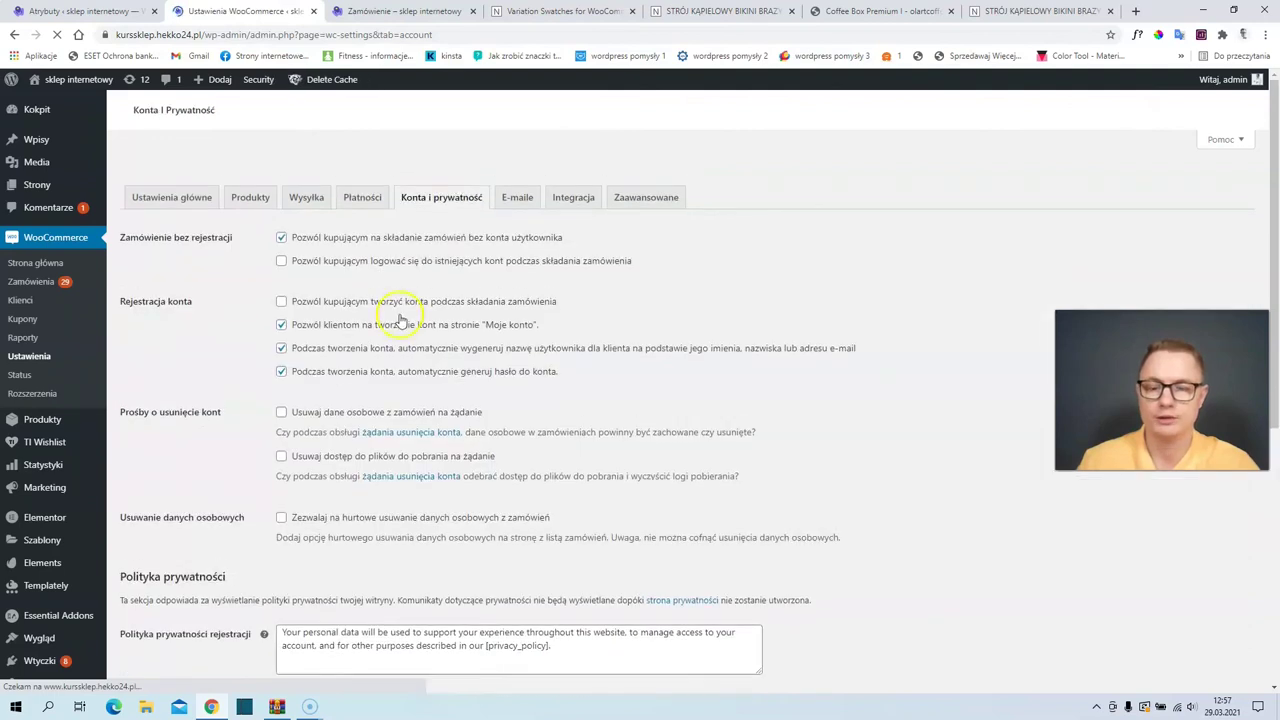
{"action": "scroll", "coordinate": [391, 330], "scroll_direction": "down", "scroll_amount": 5}
{"action": "scroll", "coordinate": [391, 357], "scroll_direction": "down", "scroll_amount": 2}
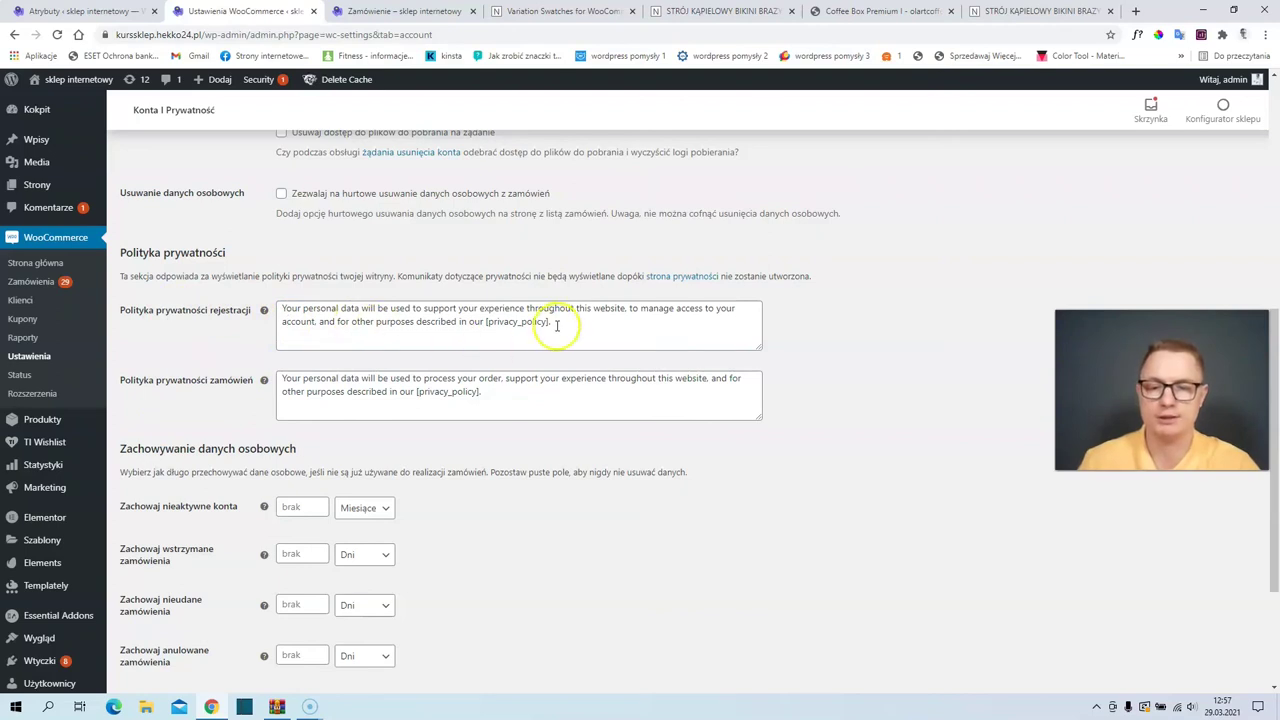
{"action": "left_click_drag", "start_coordinate": [484, 321], "coordinate": [266, 289]}
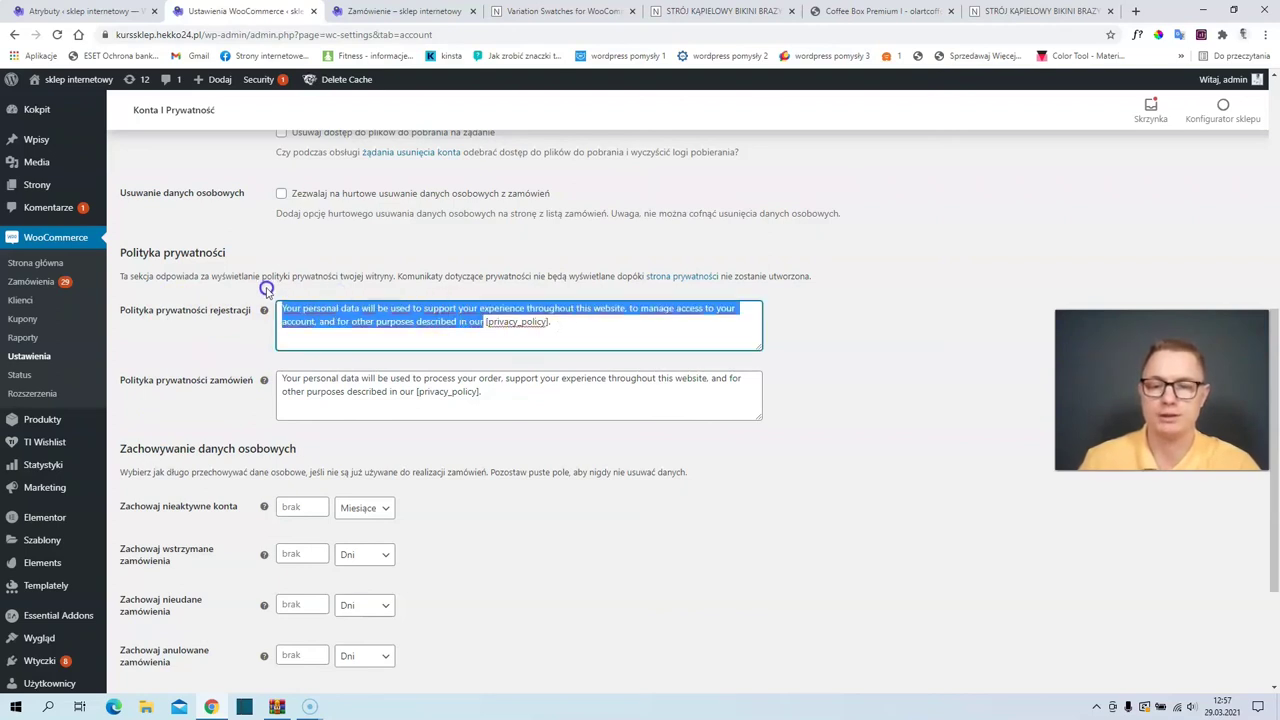
{"action": "type", "text": "Z"}
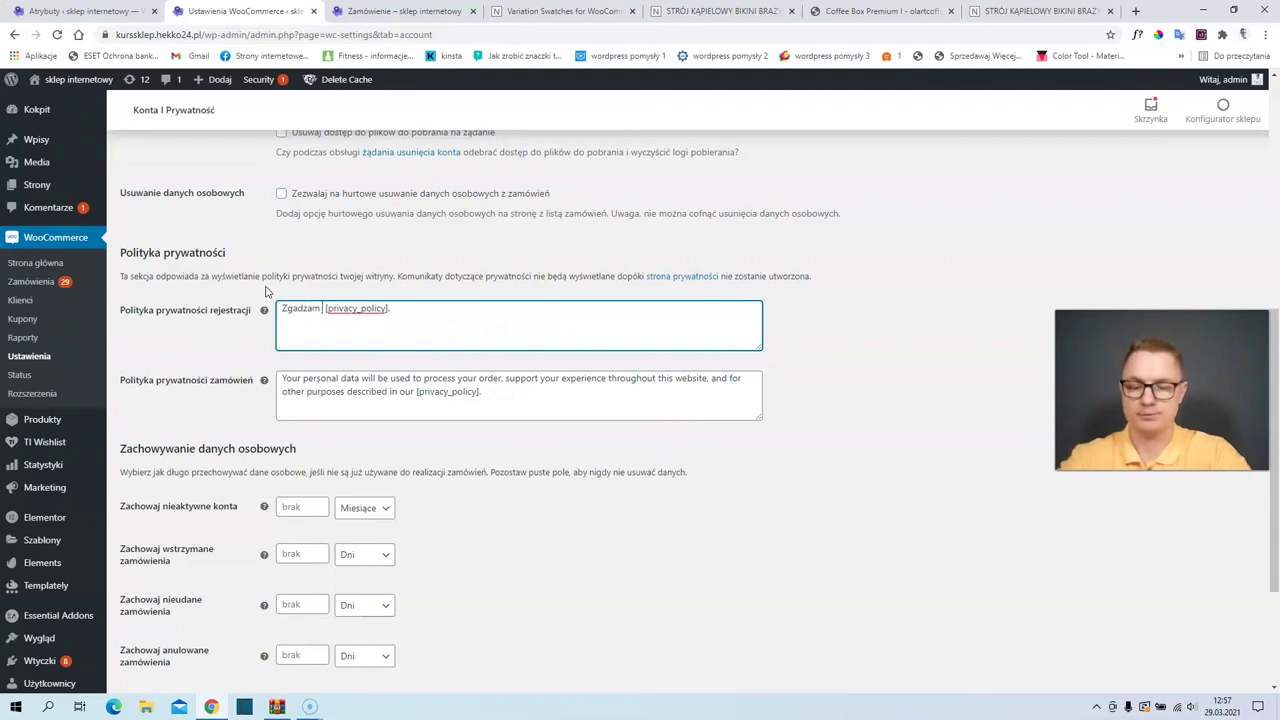
{"action": "type", "text": "gadzam się z polityką prywatn"}
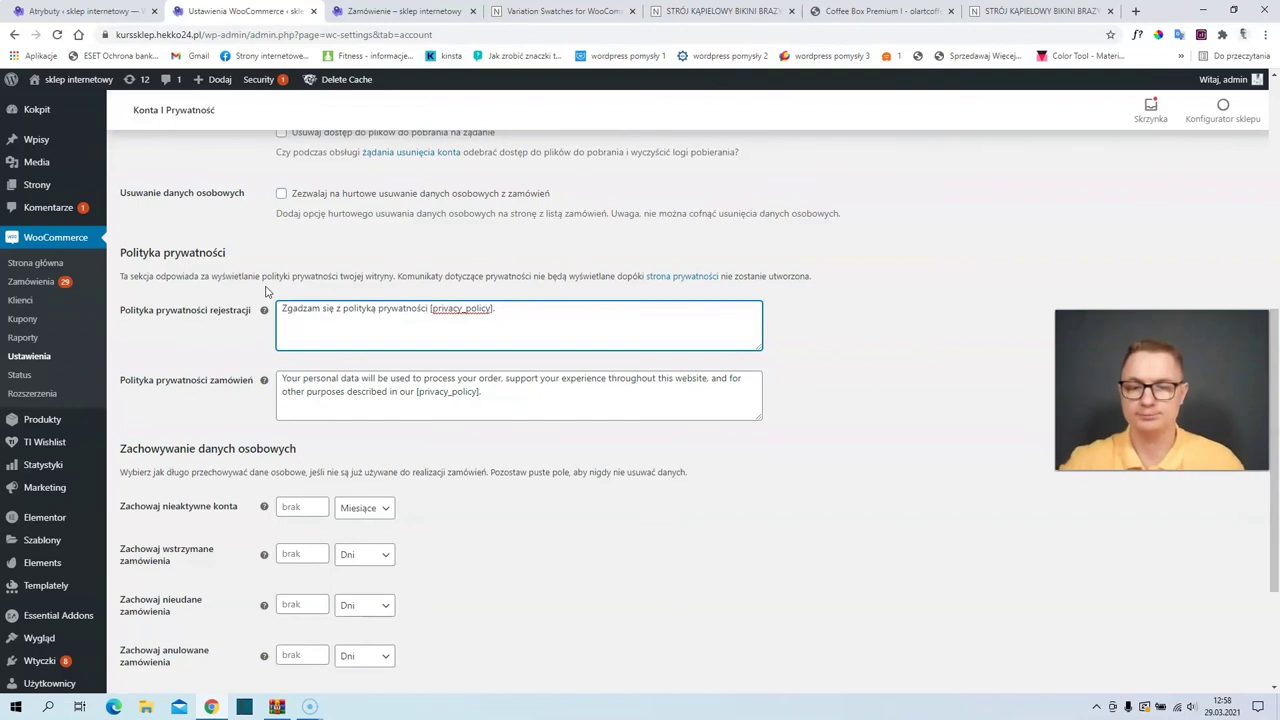
{"action": "type", "text": "ości"}
{"action": "scroll", "coordinate": [266, 290], "scroll_direction": "down", "scroll_amount": 2}
Step: Reload the checkout page and check the privacy text and the terms sentence "I have read and agree to the website" at the payment stage
{"action": "key", "text": "ctrl+Tab"}
{"action": "left_click", "coordinate": [57, 36]}
{"action": "left_click_drag", "start_coordinate": [240, 480], "coordinate": [380, 468]}
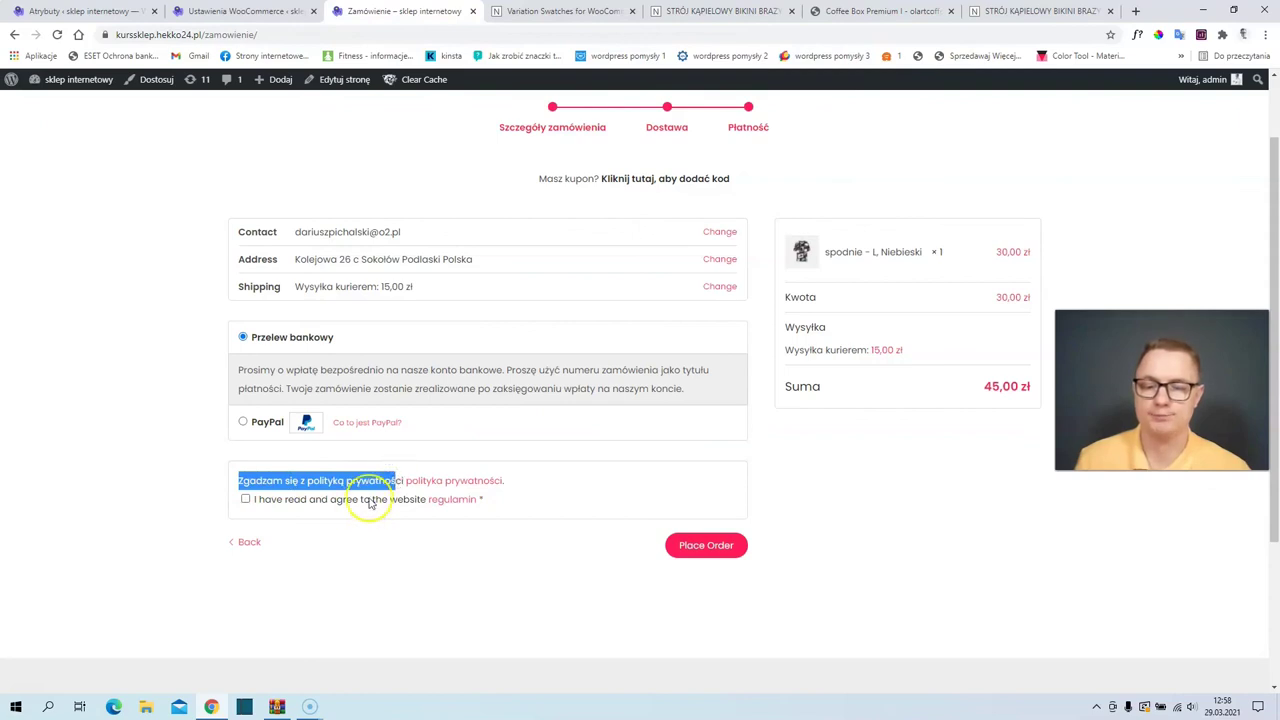
{"action": "left_click_drag", "start_coordinate": [254, 500], "coordinate": [426, 497]}
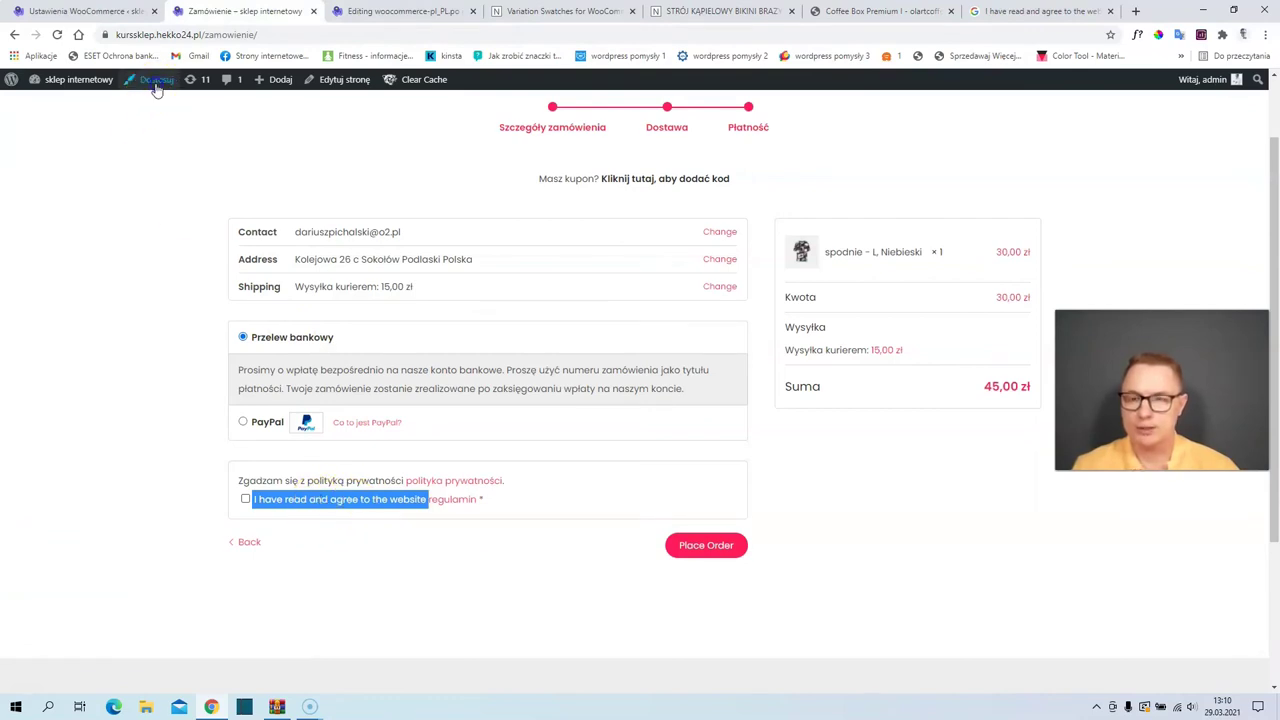
Step: In the theme customizer's WooCommerce checkout settings, clear the terms page, assign "Regulamin sklepu" again and publish
{"action": "left_click", "coordinate": [156, 80]}
{"action": "left_click", "coordinate": [115, 402]}
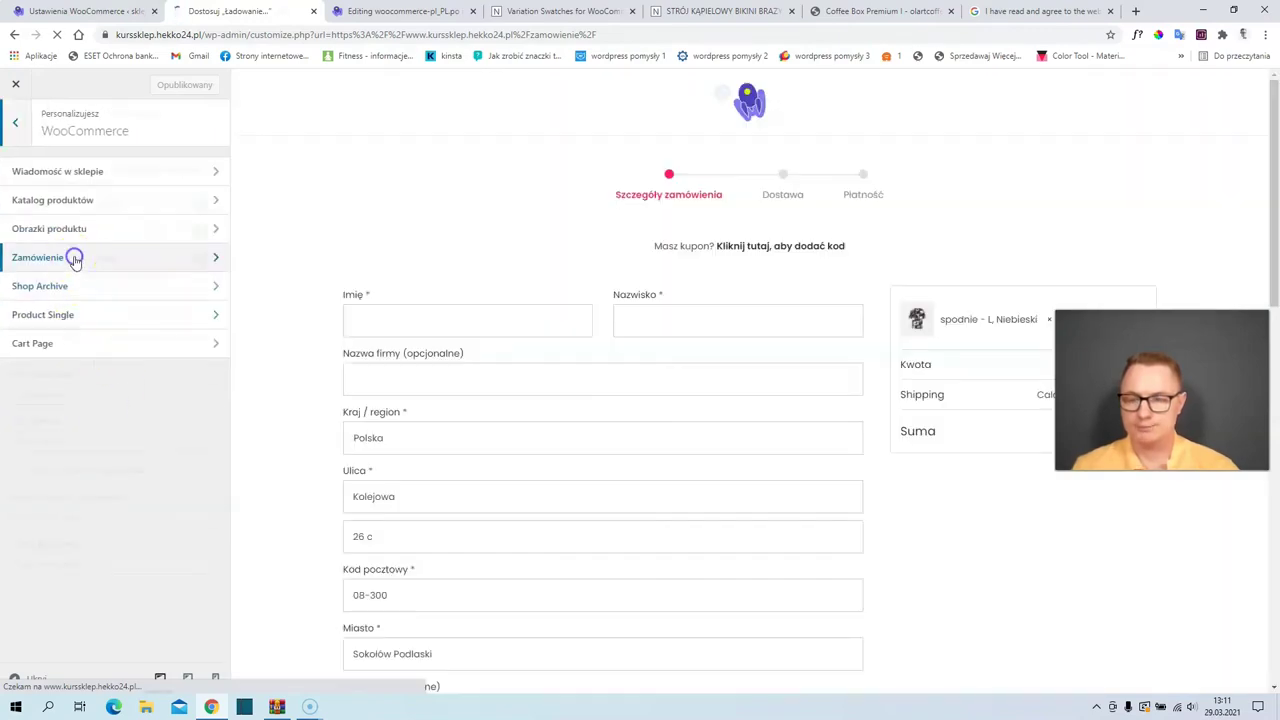
{"action": "left_click", "coordinate": [74, 259]}
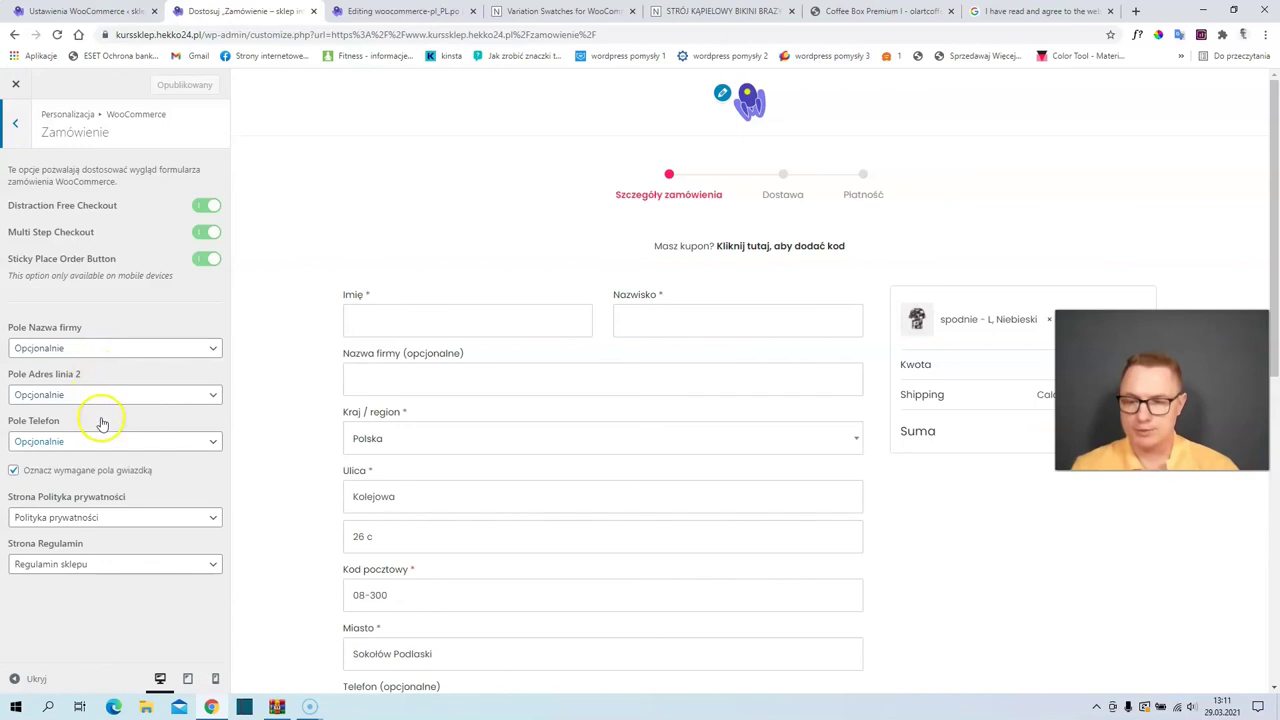
{"action": "left_click", "coordinate": [91, 566]}
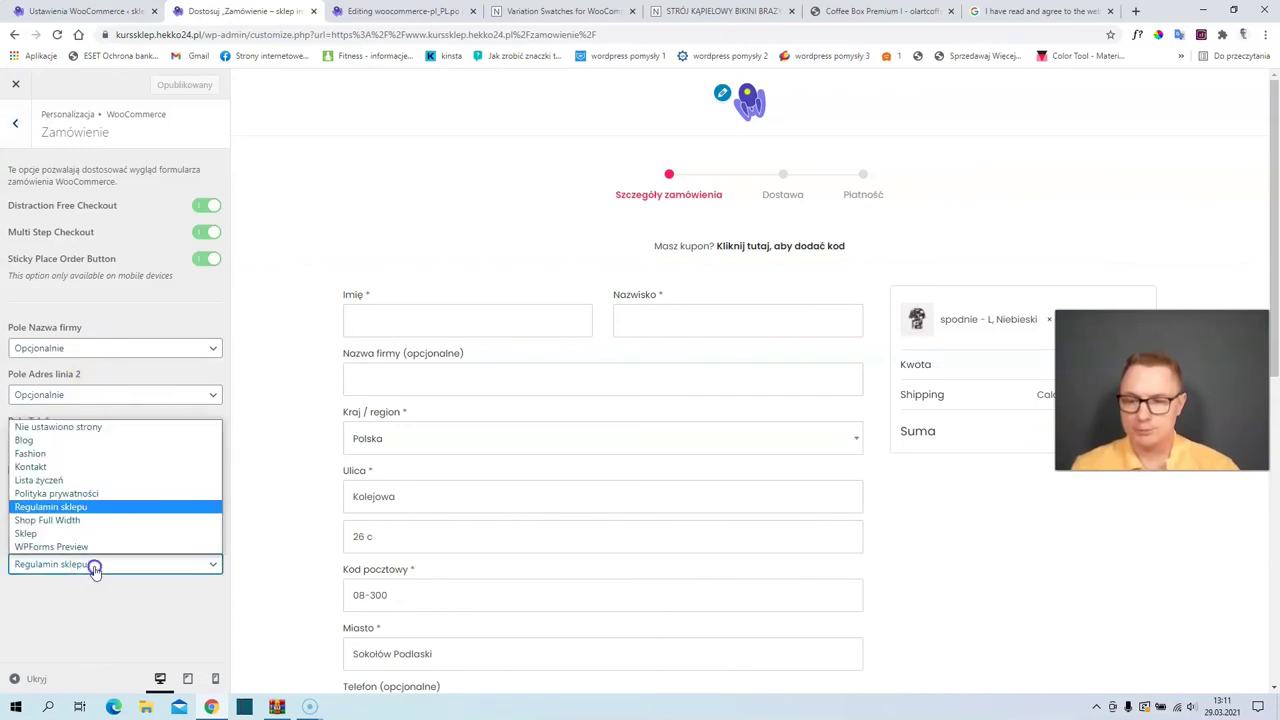
{"action": "left_click", "coordinate": [82, 428]}
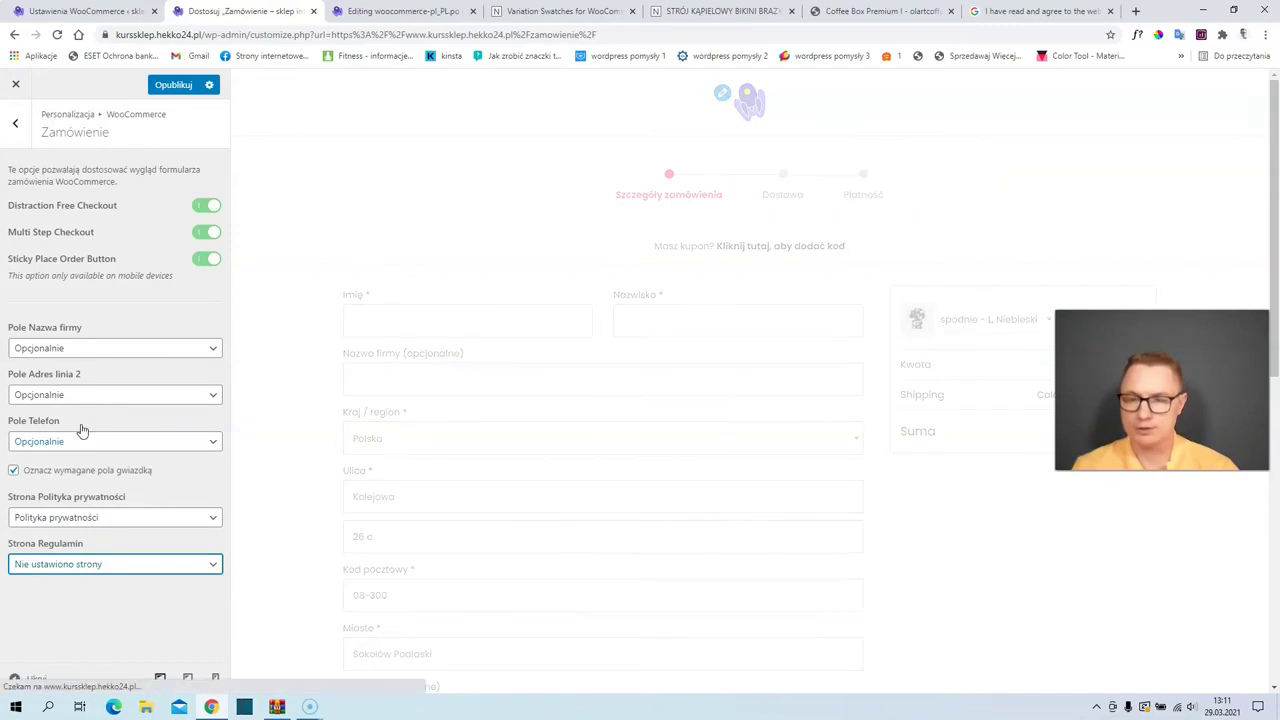
{"action": "left_click", "coordinate": [78, 566]}
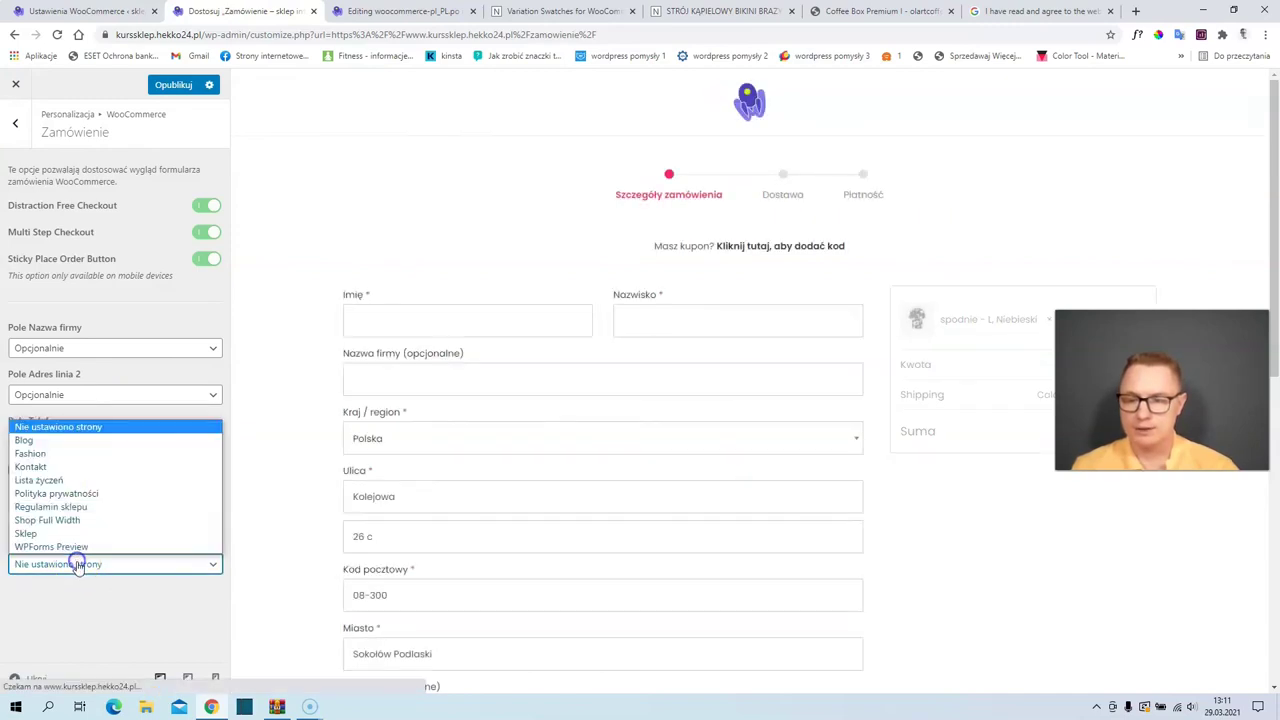
{"action": "left_click", "coordinate": [85, 508]}
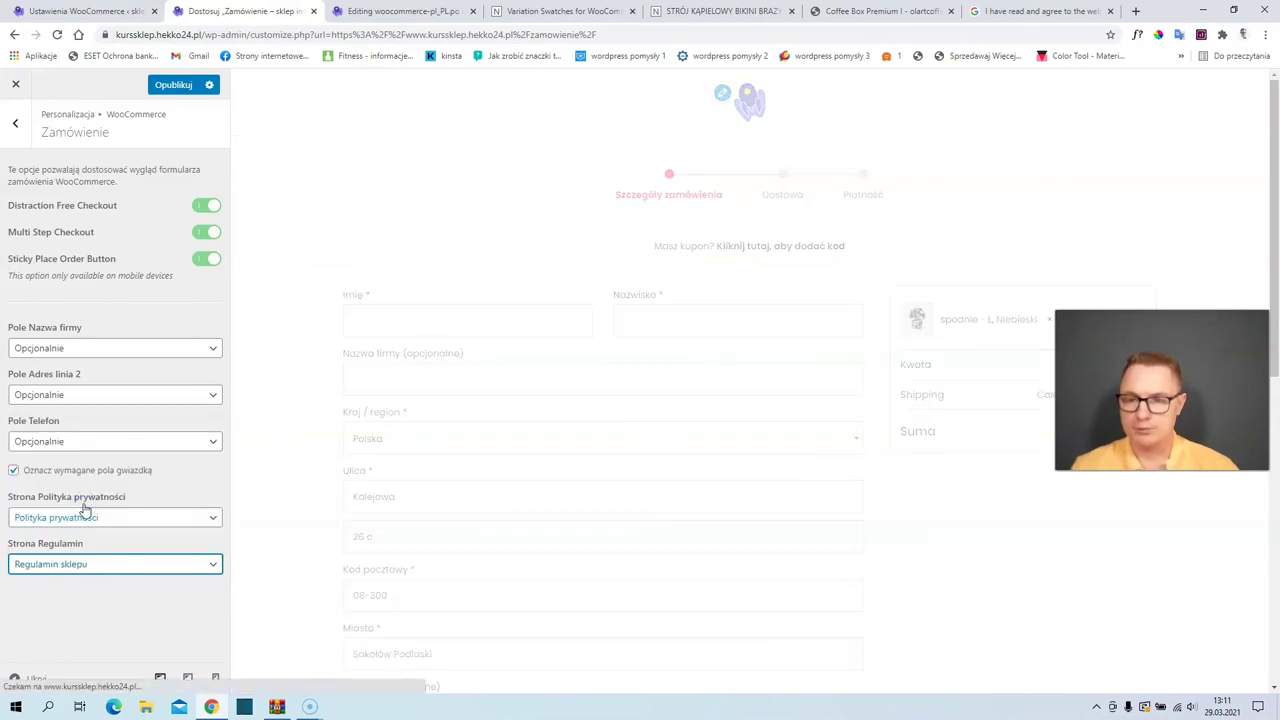
{"action": "left_click", "coordinate": [166, 86]}
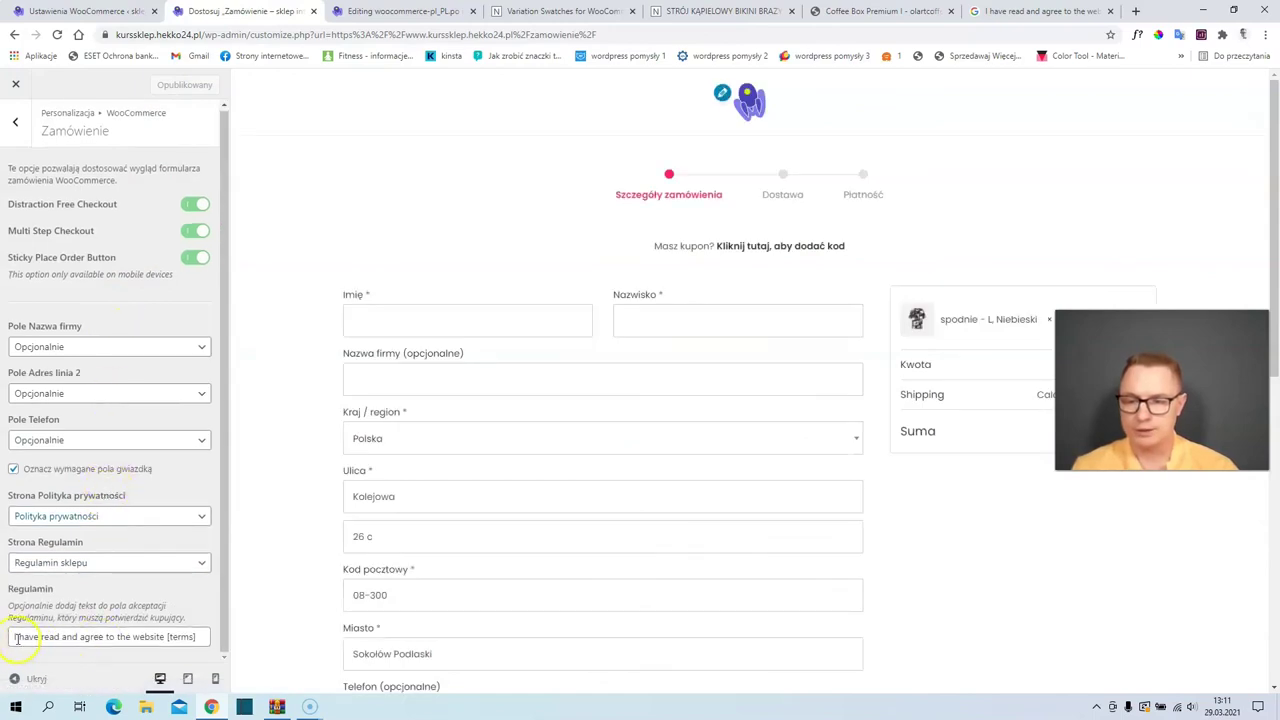
Step: Change the terms acceptance text to "Zgadzam się z regulaminem [terms]" and publish the change
{"action": "left_click_drag", "start_coordinate": [14, 636], "coordinate": [166, 630]}
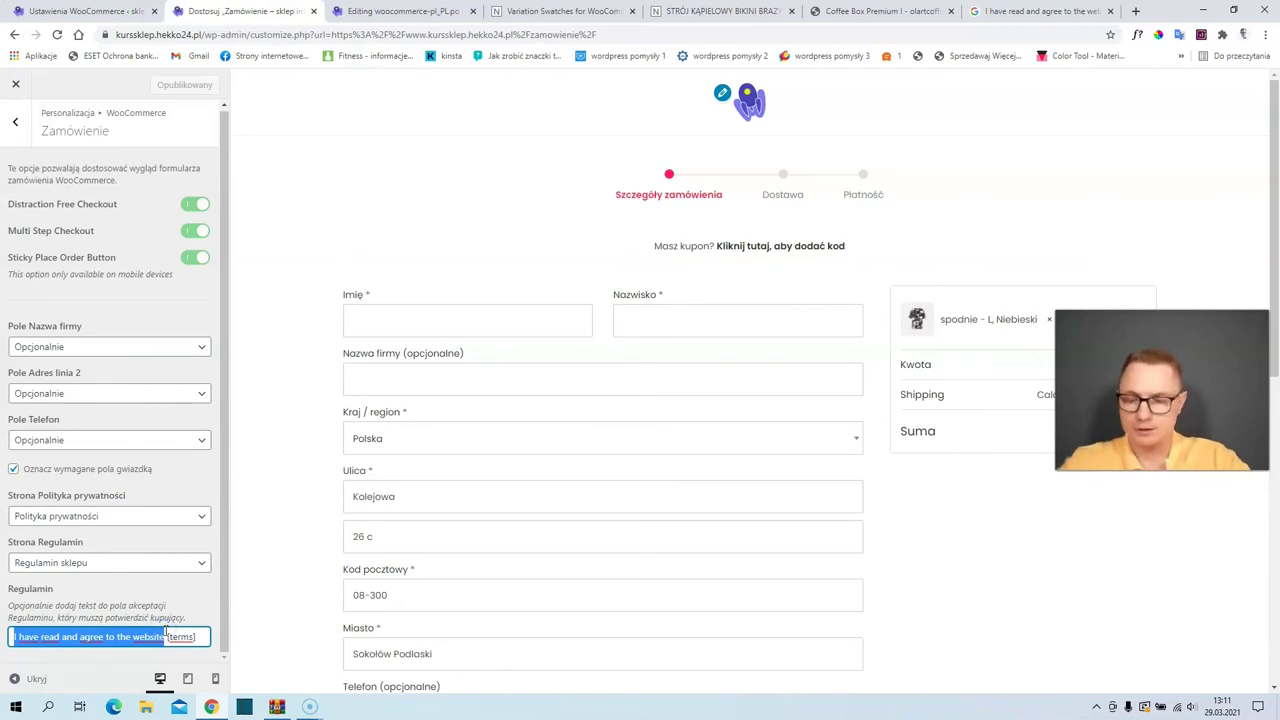
{"action": "type", "text": "Zgadzam się z regulaminem"}
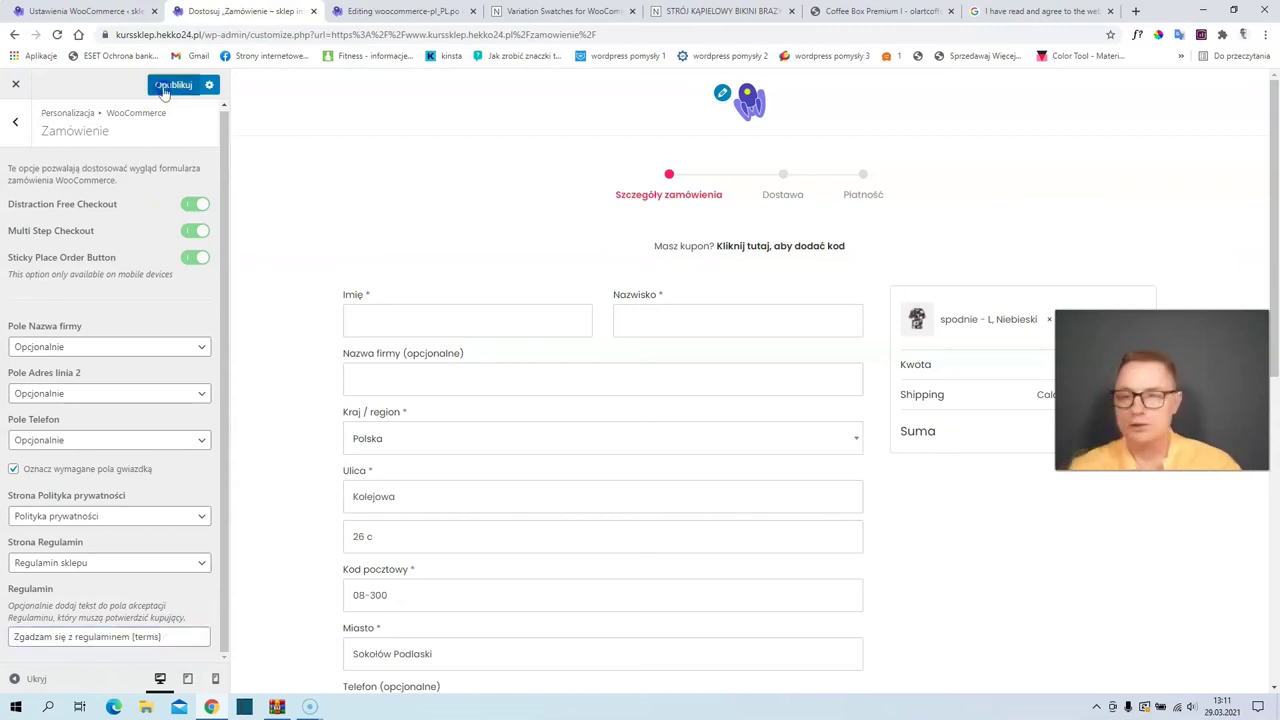
{"action": "left_click", "coordinate": [170, 84]}
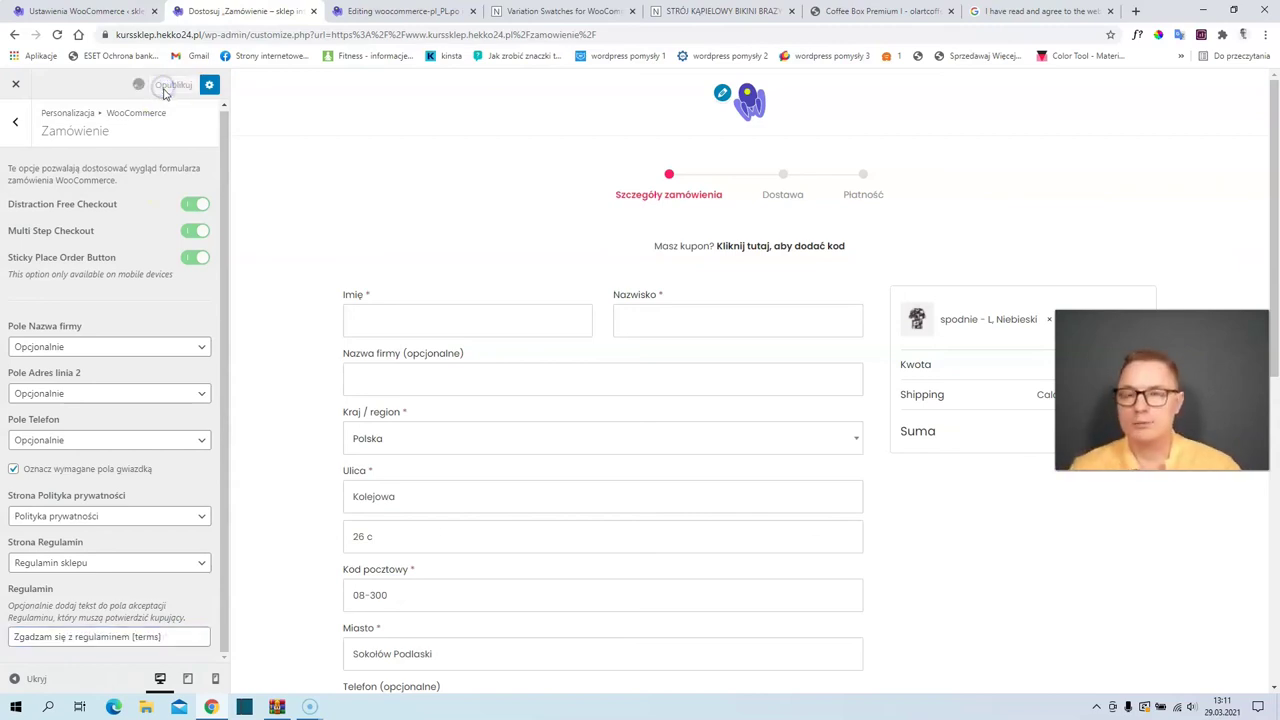
Step: Switch to Loco Translate and open the Woostify theme's Polish translation file for editing
{"action": "key", "text": "ctrl+Tab"}
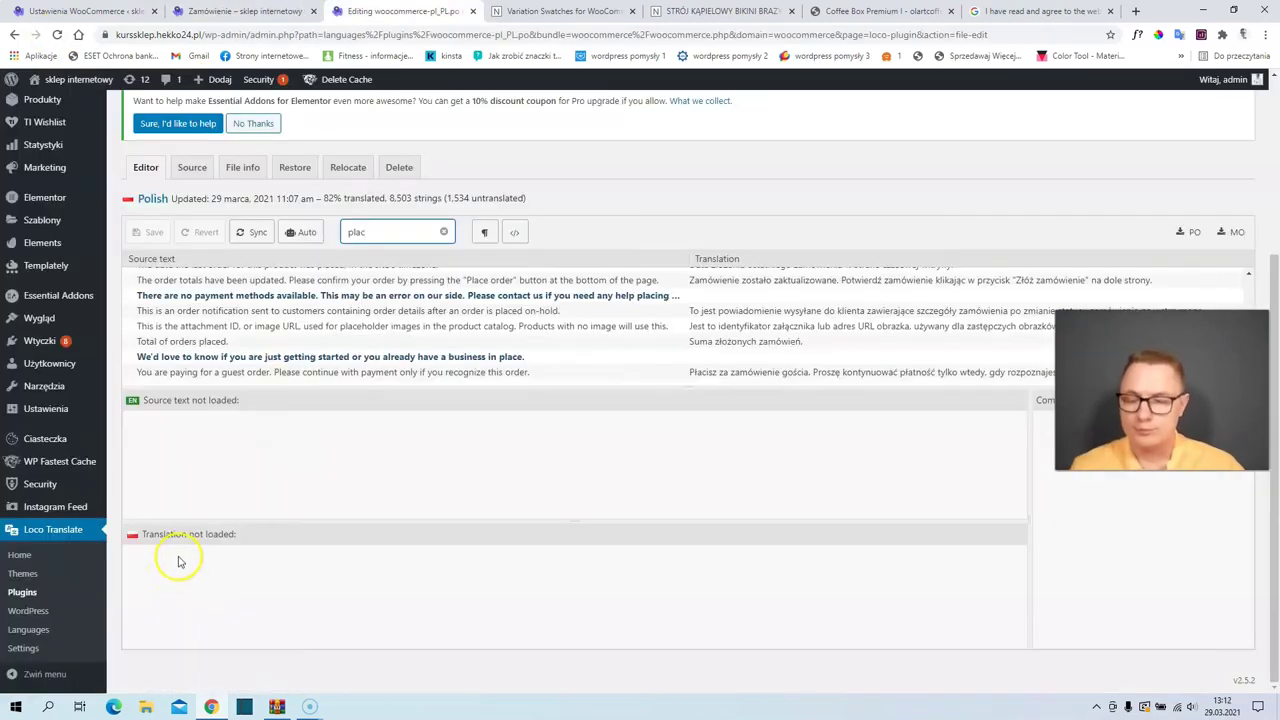
{"action": "left_click", "coordinate": [23, 574]}
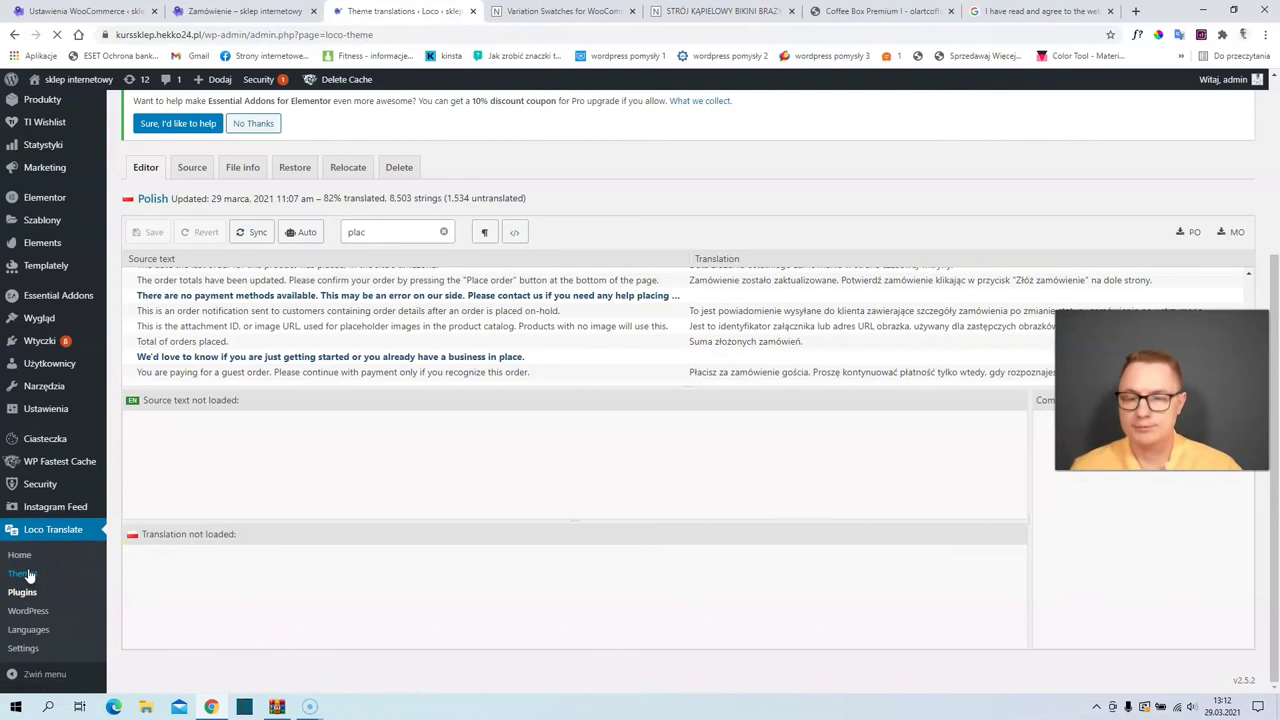
{"action": "left_click", "coordinate": [144, 541]}
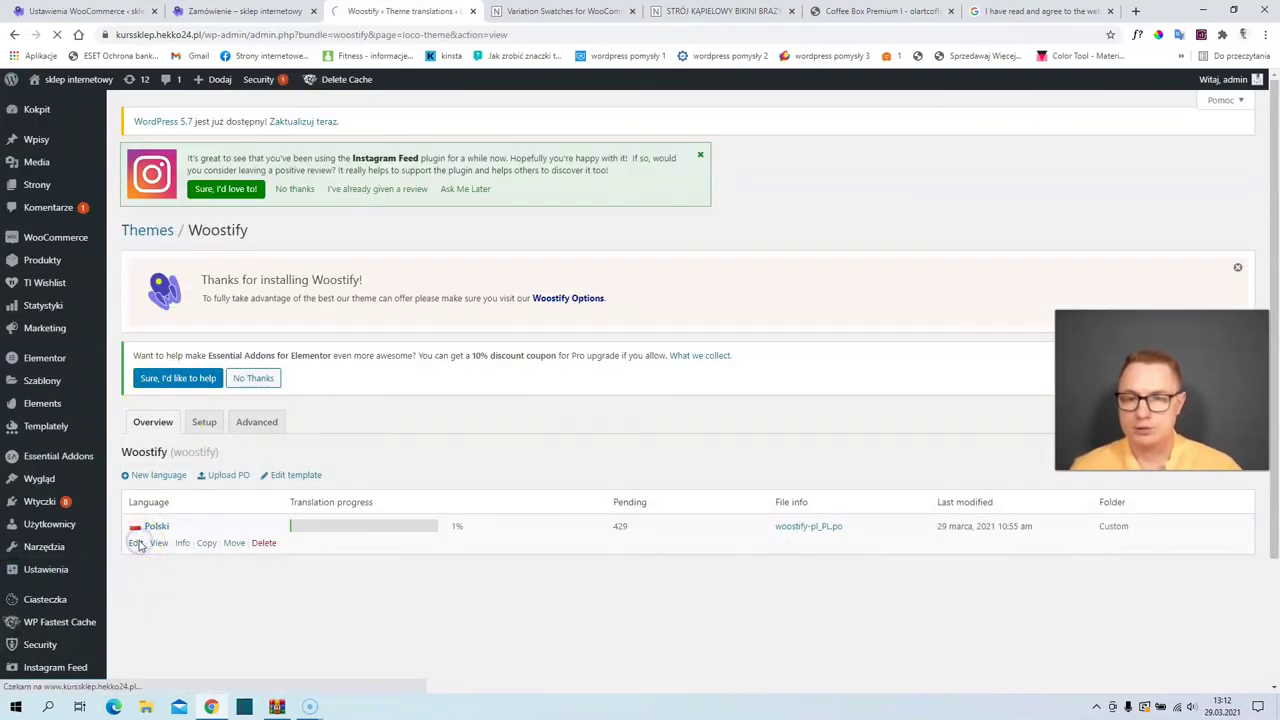
{"action": "left_click", "coordinate": [136, 543]}
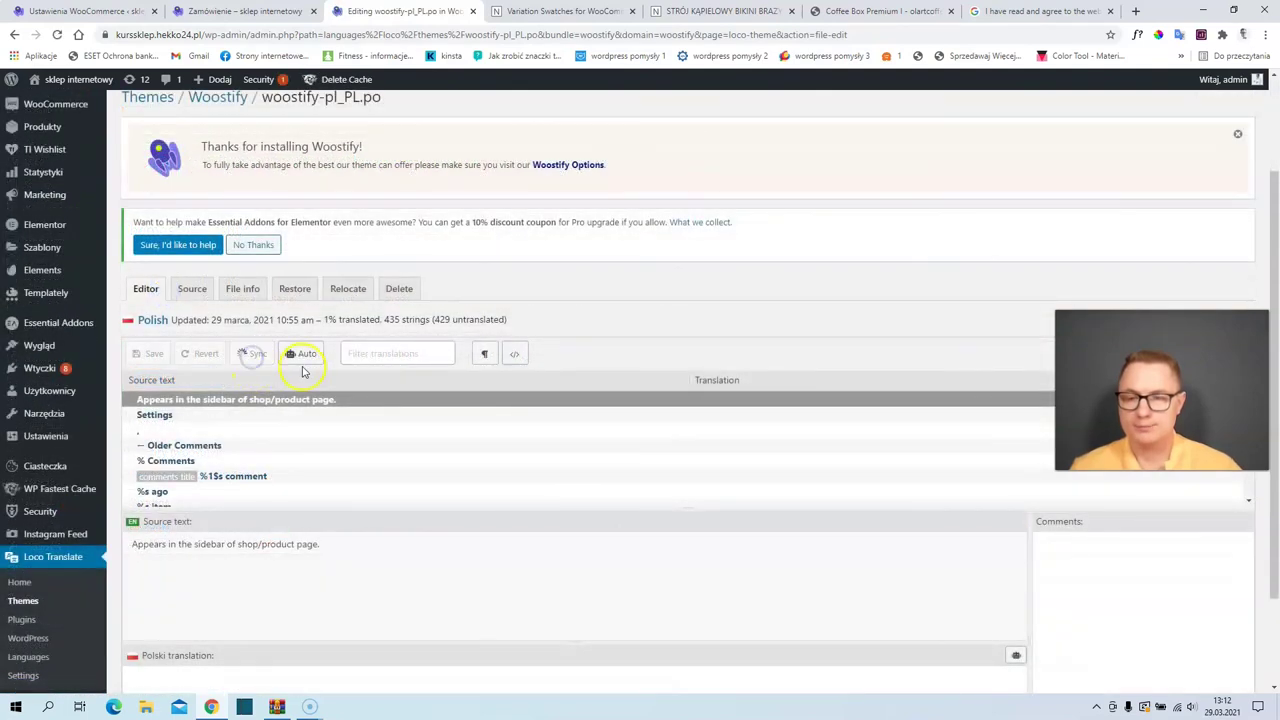
Step: Filter the theme strings for "place", set the Polish translation of "Place Order" to "Złóż zamówienie" and save the file
{"action": "left_click", "coordinate": [397, 353]}
{"action": "type", "text": "place"}
{"action": "left_click", "coordinate": [147, 232]}
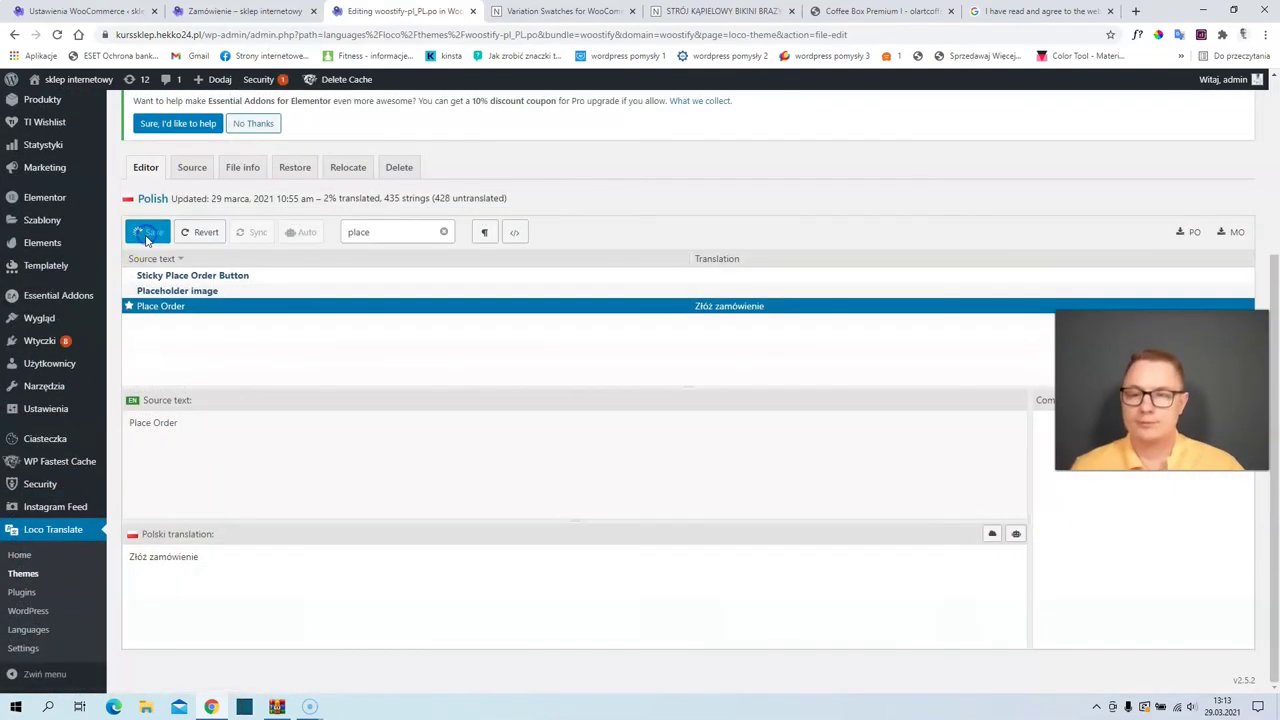
Step: Reload the checkout page and check the order button label and the privacy and terms texts at the payment stage
{"action": "left_click", "coordinate": [214, 12]}
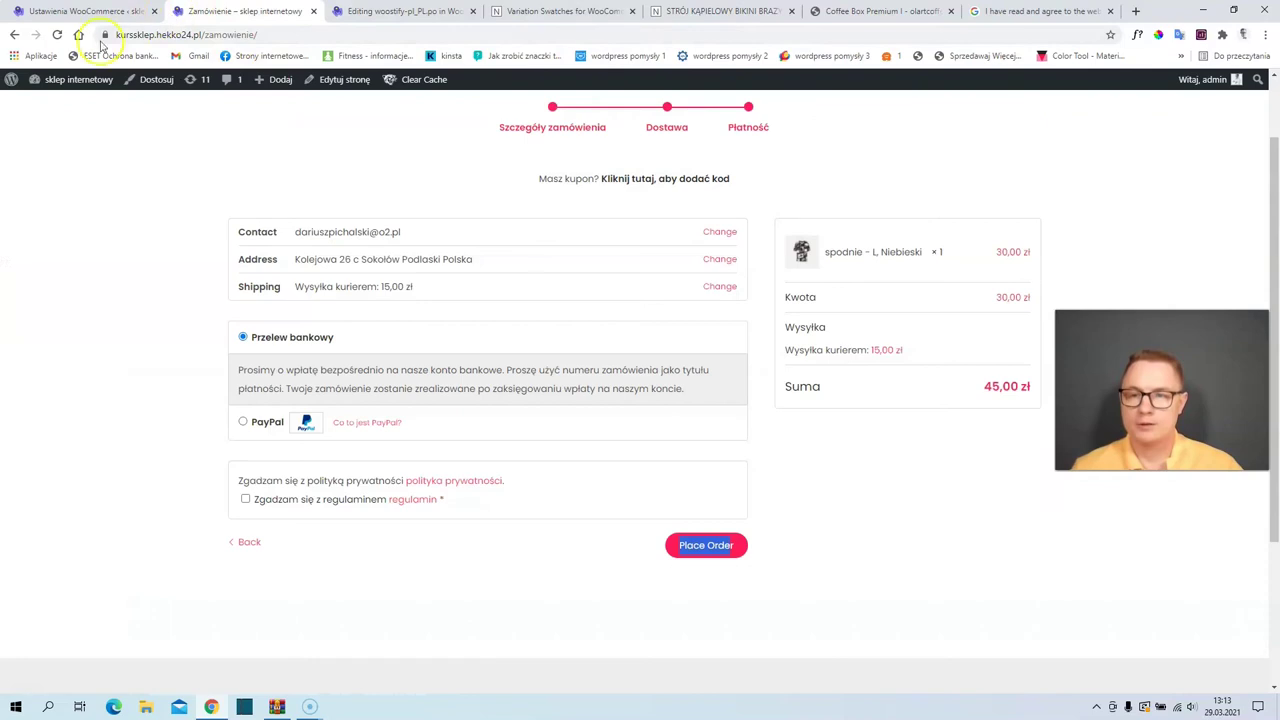
{"action": "left_click", "coordinate": [57, 35]}
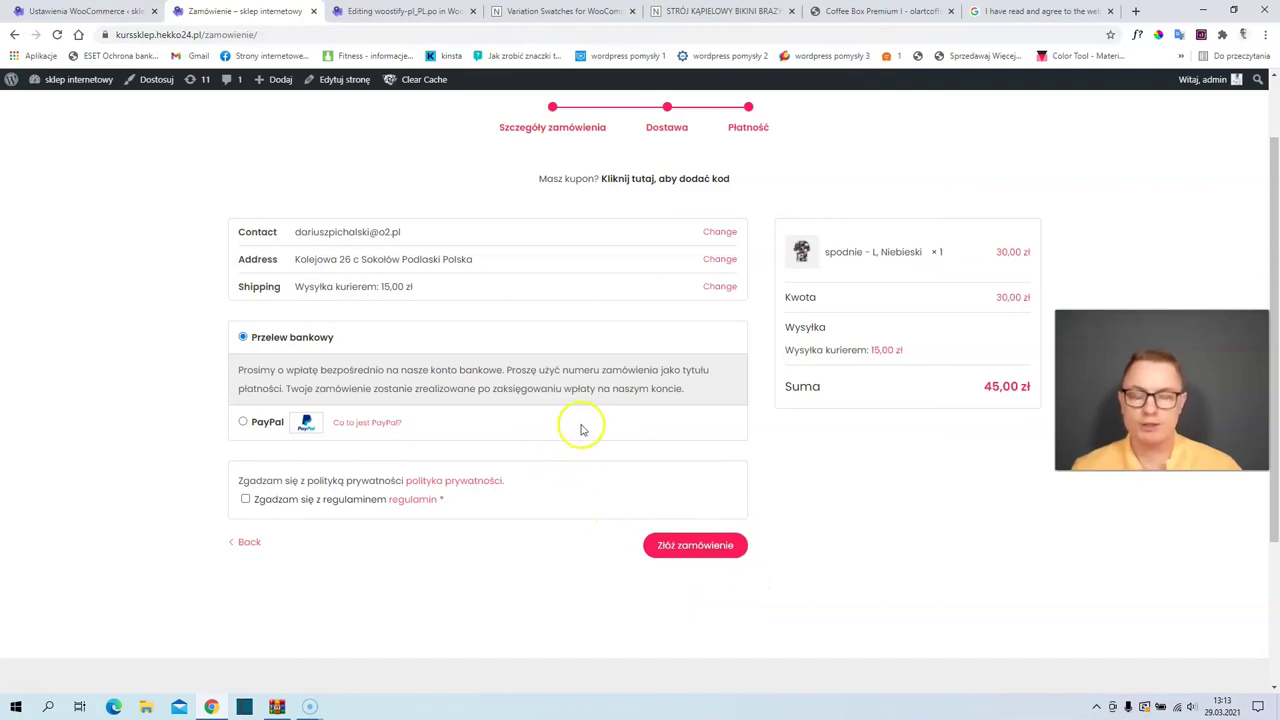
{"action": "scroll", "coordinate": [591, 387], "scroll_direction": "up", "scroll_amount": 1}
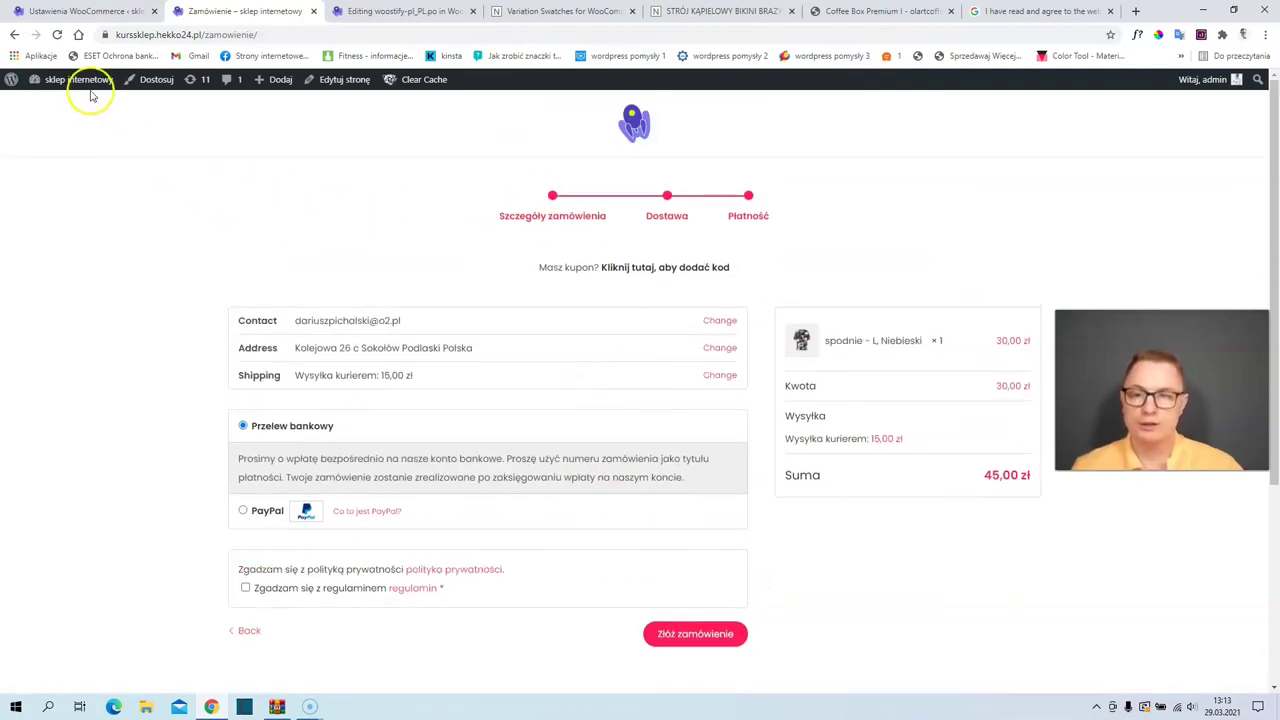
{"action": "mouse_move", "coordinate": [82, 88]}
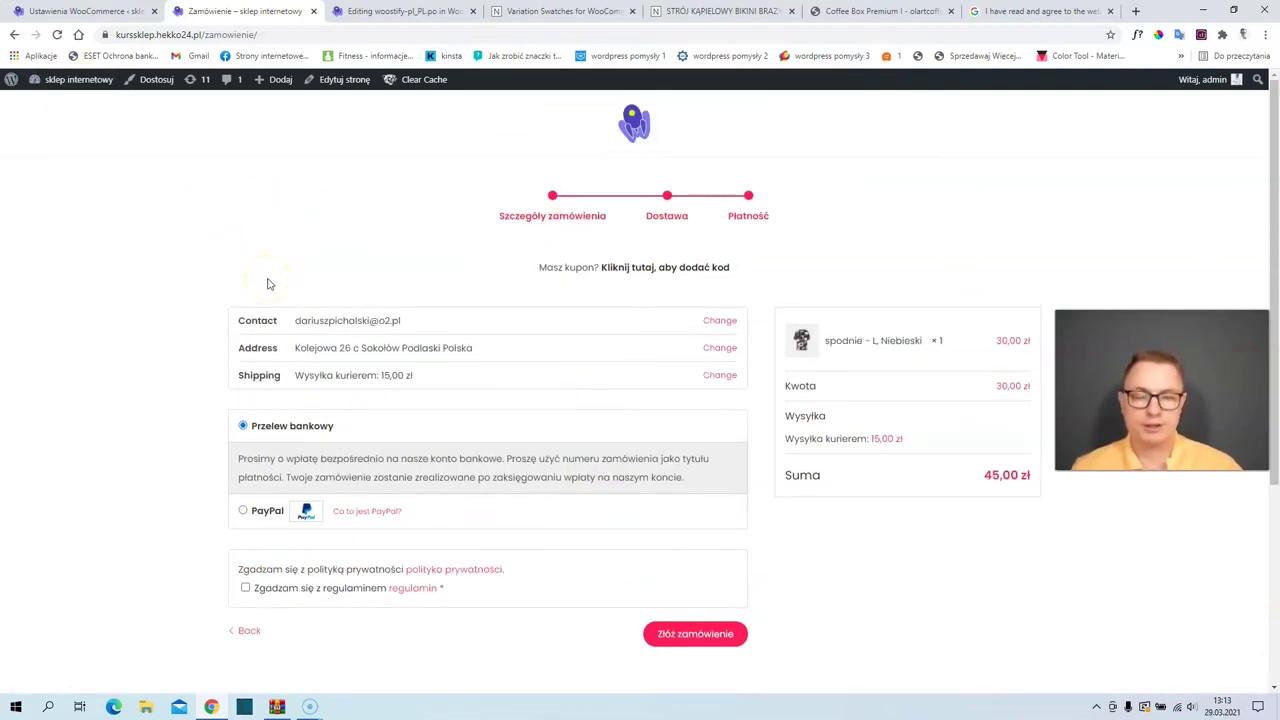
{"action": "scroll", "coordinate": [270, 285], "scroll_direction": "down", "scroll_amount": 3}
{"action": "scroll", "coordinate": [271, 285], "scroll_direction": "up", "scroll_amount": 3}
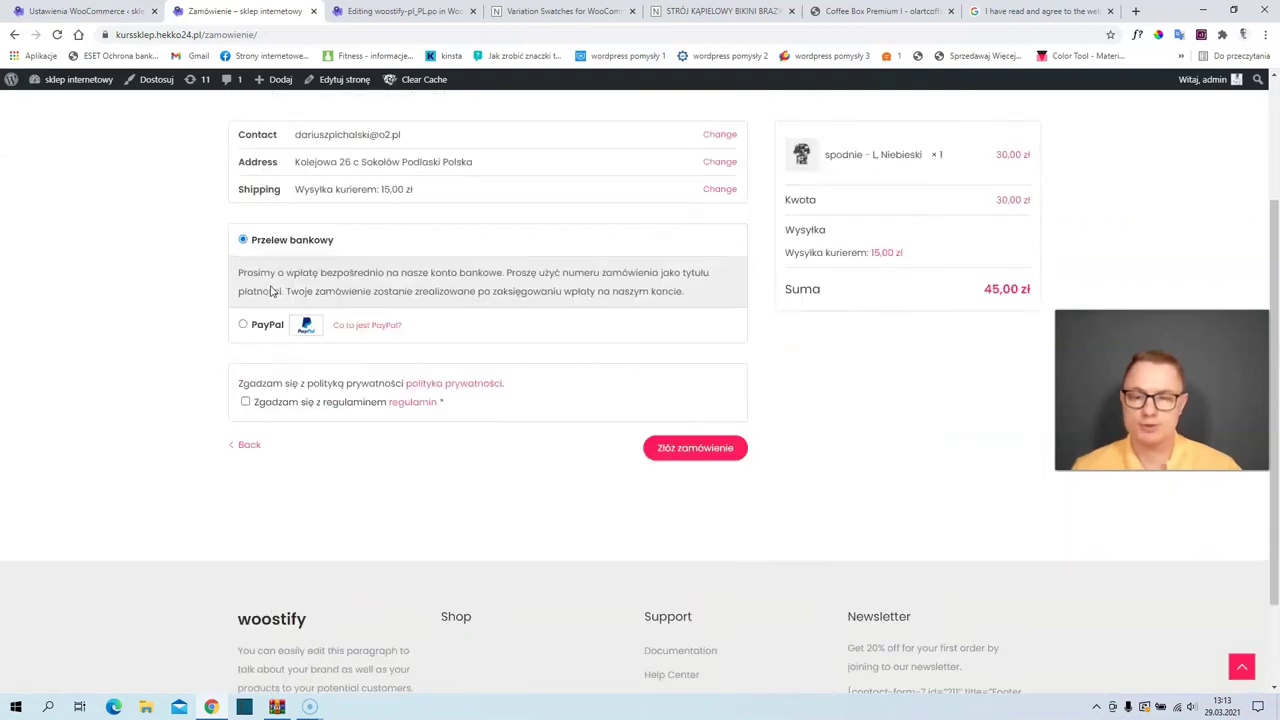